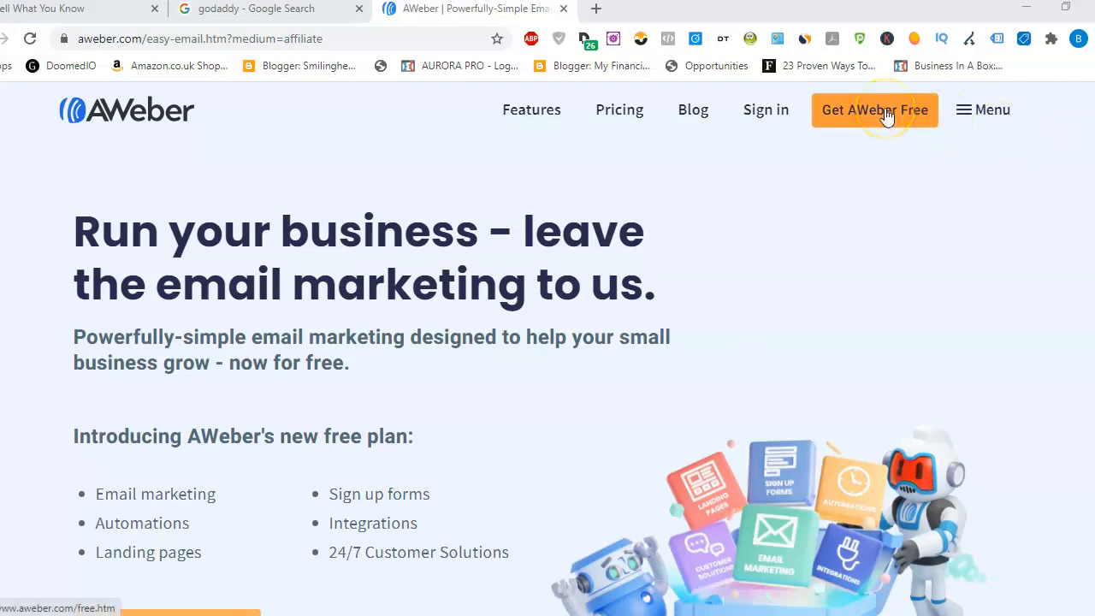
# Start the sign-up for the free AWeber account
pyautogui.scroll(-3, 209, 376)
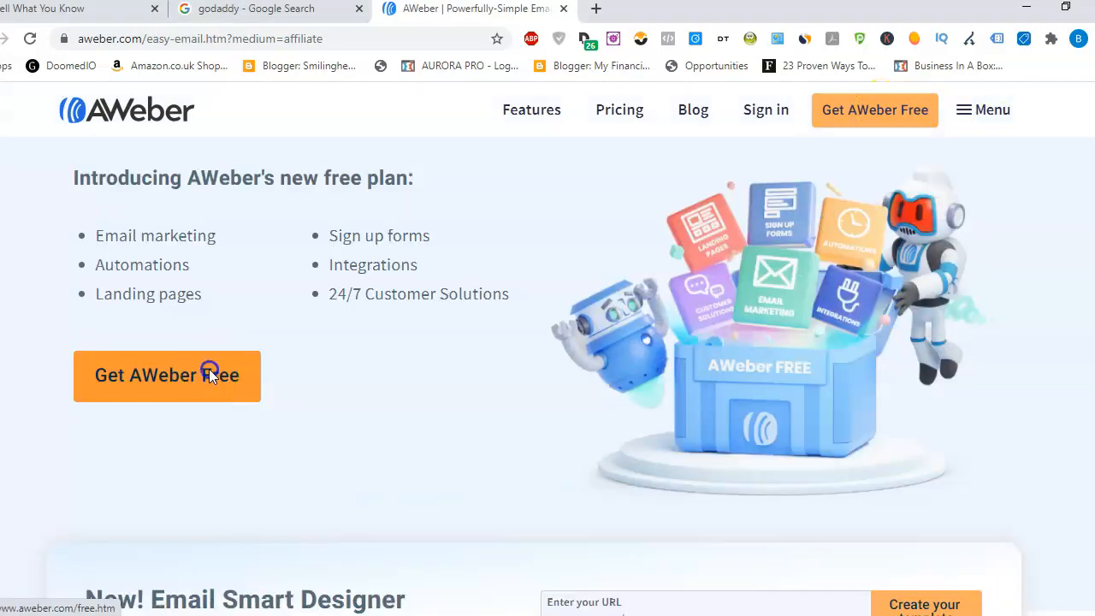
pyautogui.click(209, 370)
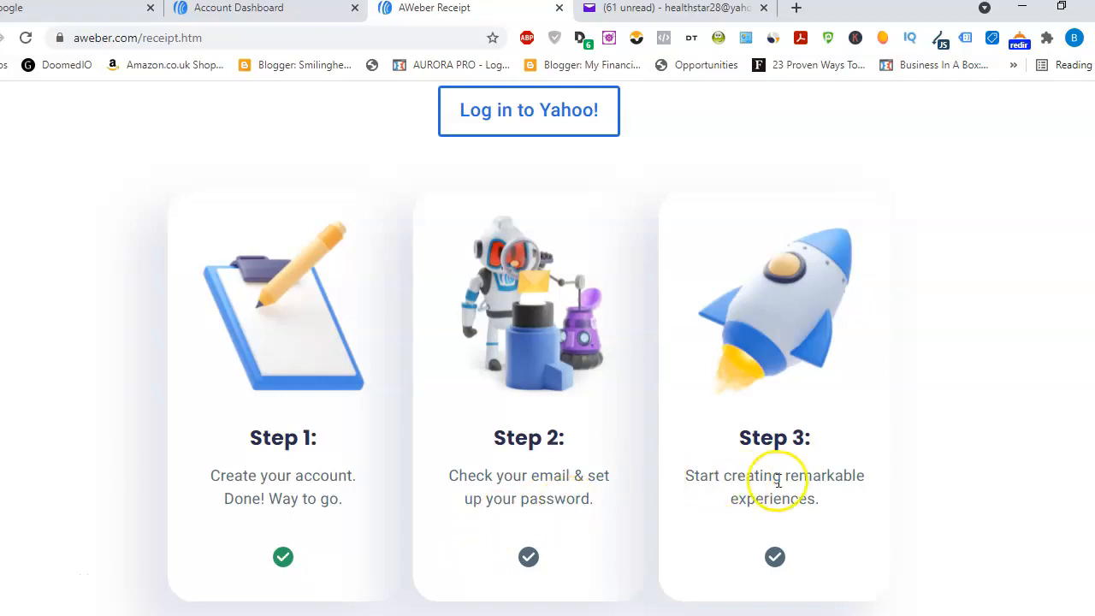
# Open the AWeber account-ready message in Yahoo Mail and follow its Get started link to verify the e-mail address
pyautogui.click(518, 122)
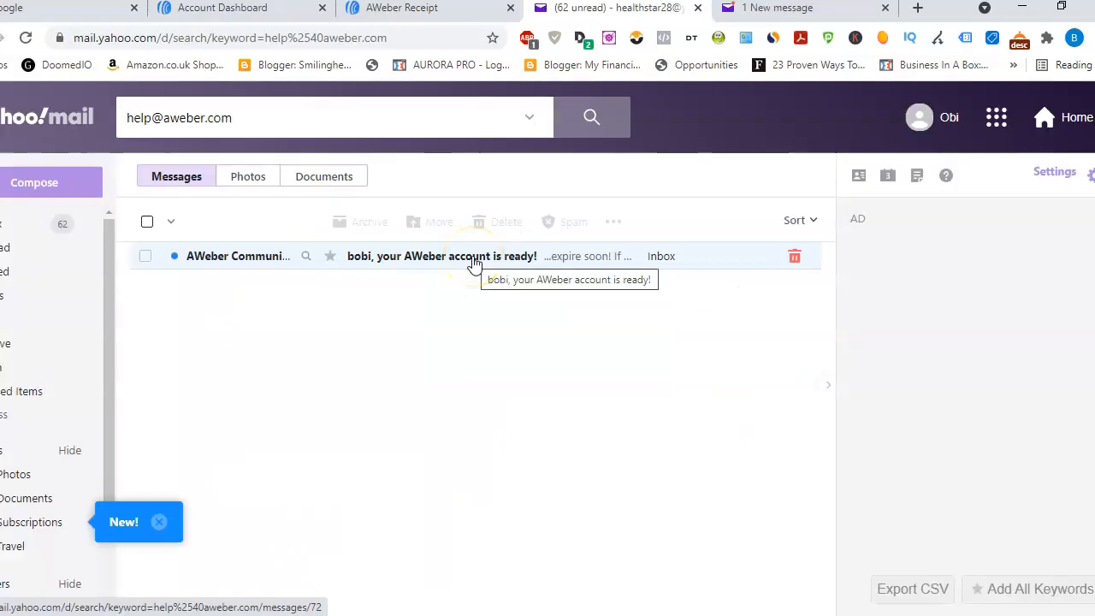
pyautogui.click(475, 257)
pyautogui.moveTo(827, 285); pyautogui.dragTo(837, 338)
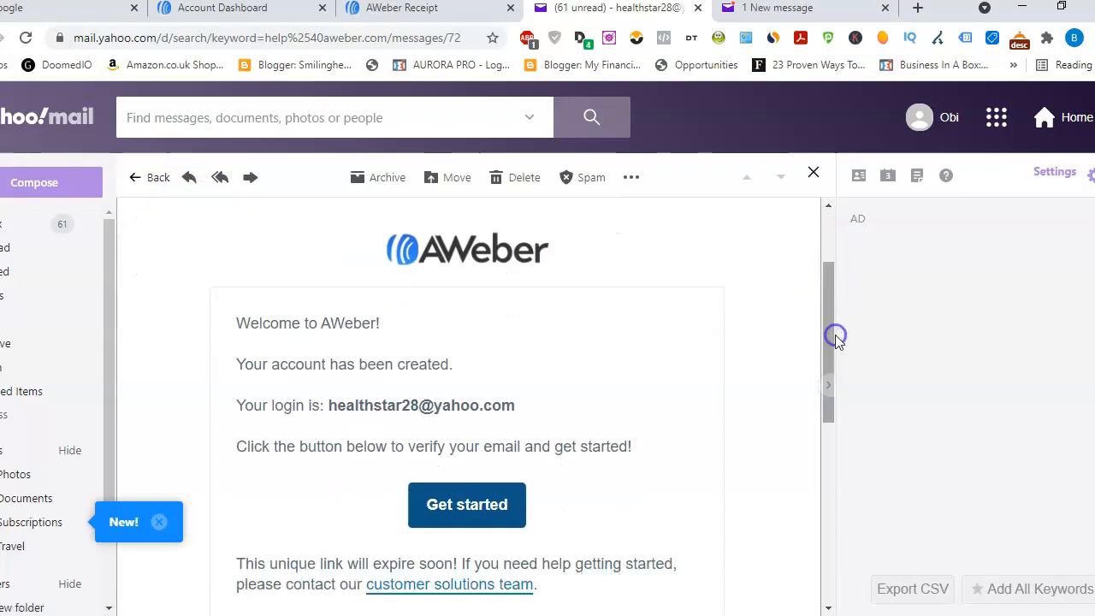
pyautogui.click(485, 519)
# Fill in the account e-mail and save the AWeber login credentials in the browser
pyautogui.write('@yahoo.com')
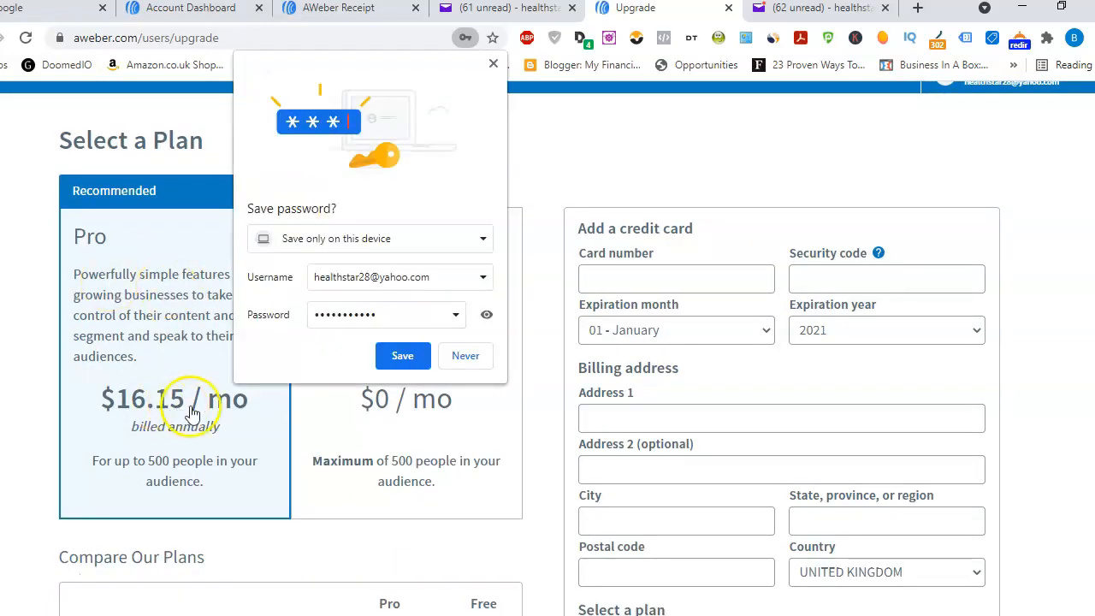
pyautogui.click(403, 356)
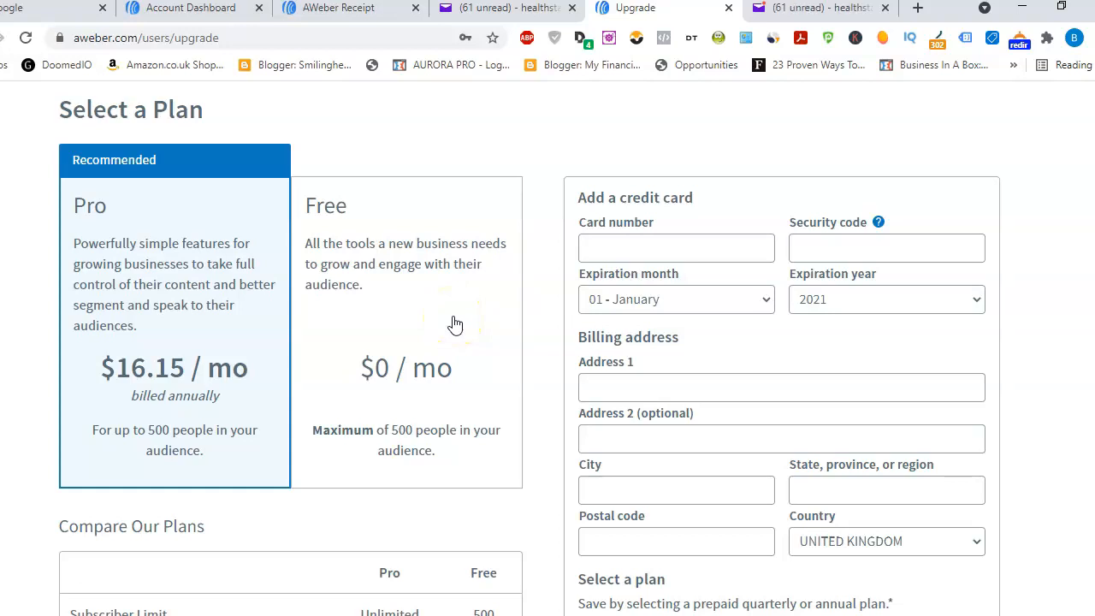
# Choose the Free plan and submit the business details with the preset company name and No category as industry
pyautogui.click(428, 332)
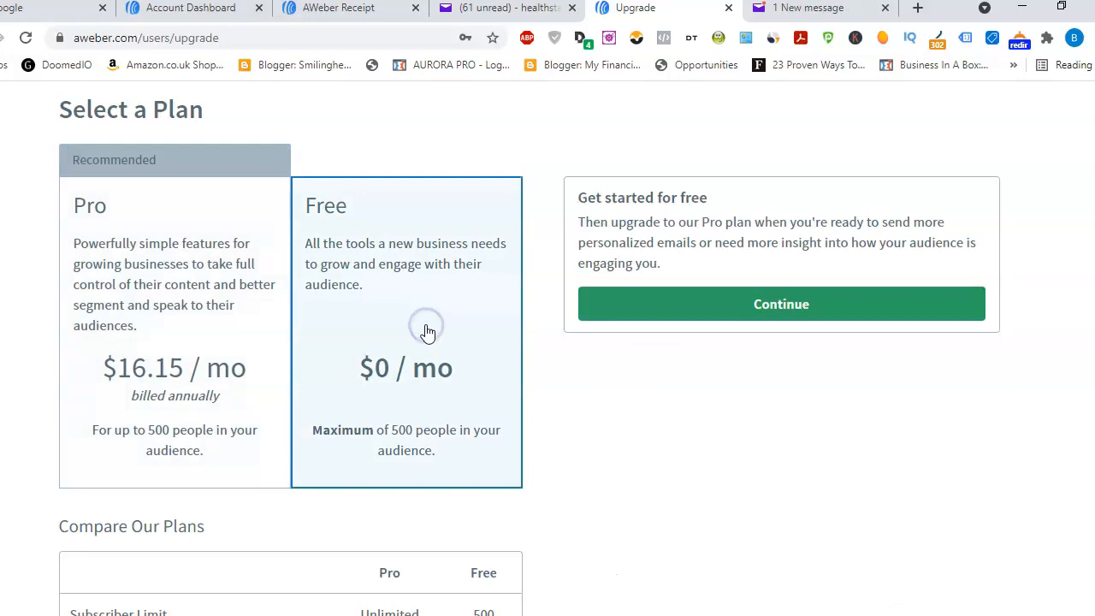
pyautogui.click(819, 322)
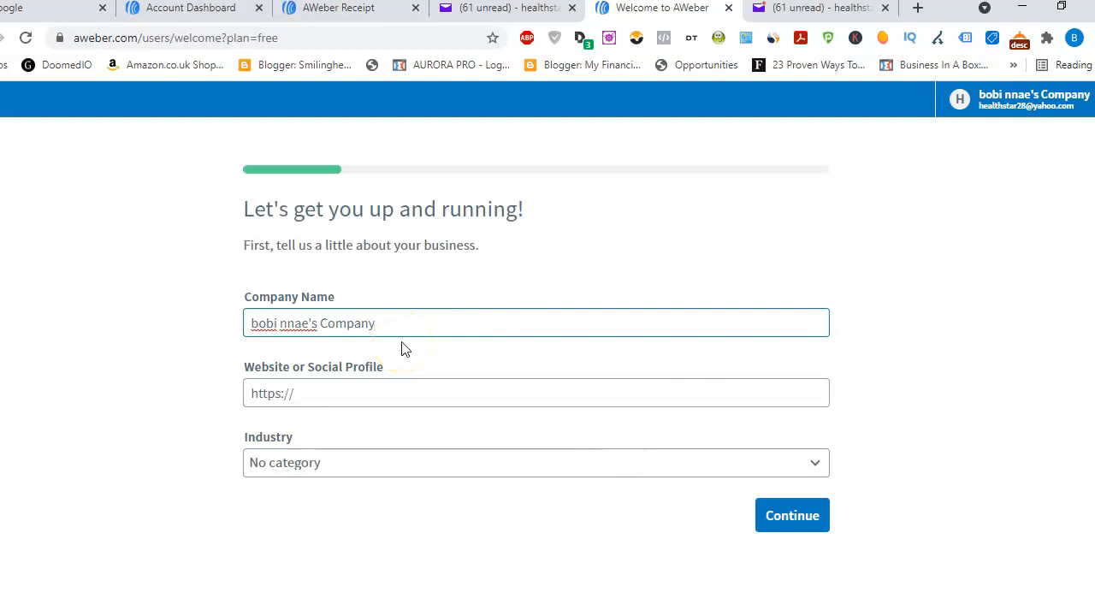
pyautogui.click(414, 384)
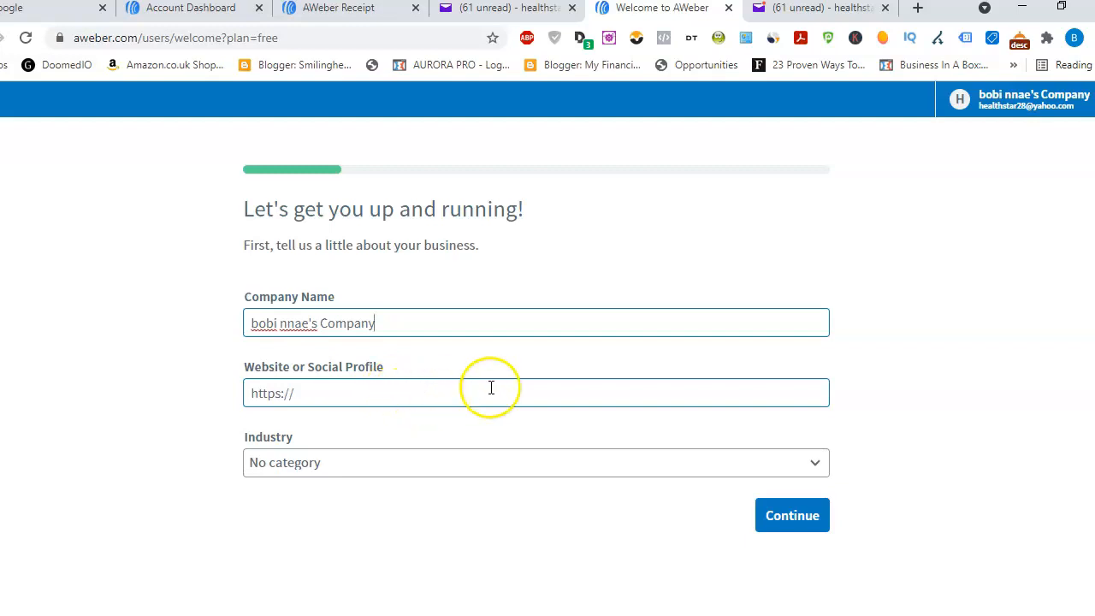
pyautogui.click(817, 468)
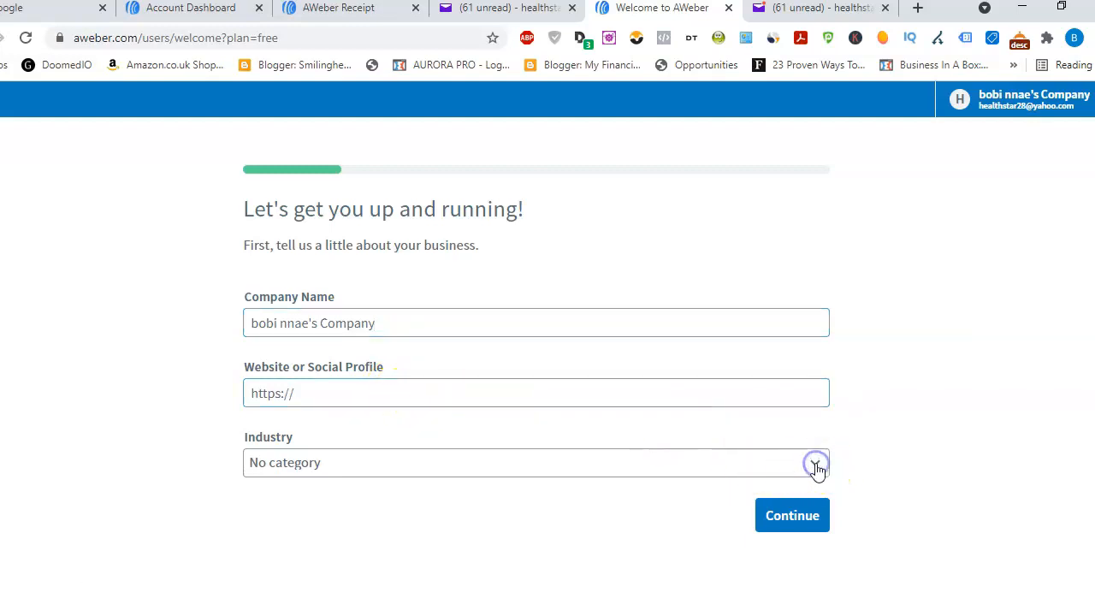
pyautogui.click(793, 516)
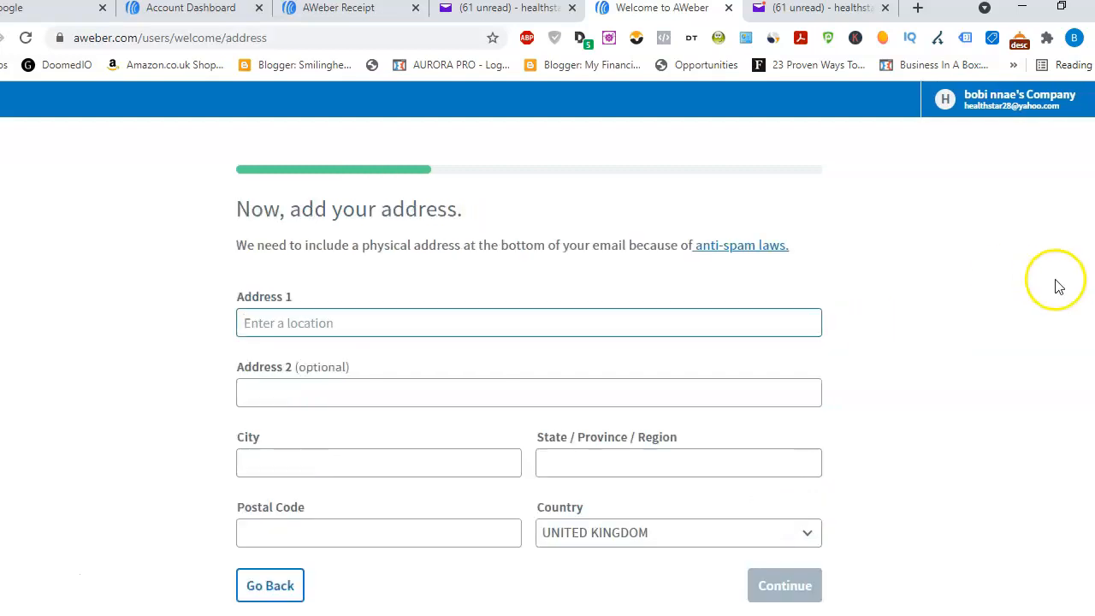
# Enter the business's physical address for the e-mail footer and continue to the subscriber question
pyautogui.scroll(-1, 547, 350)
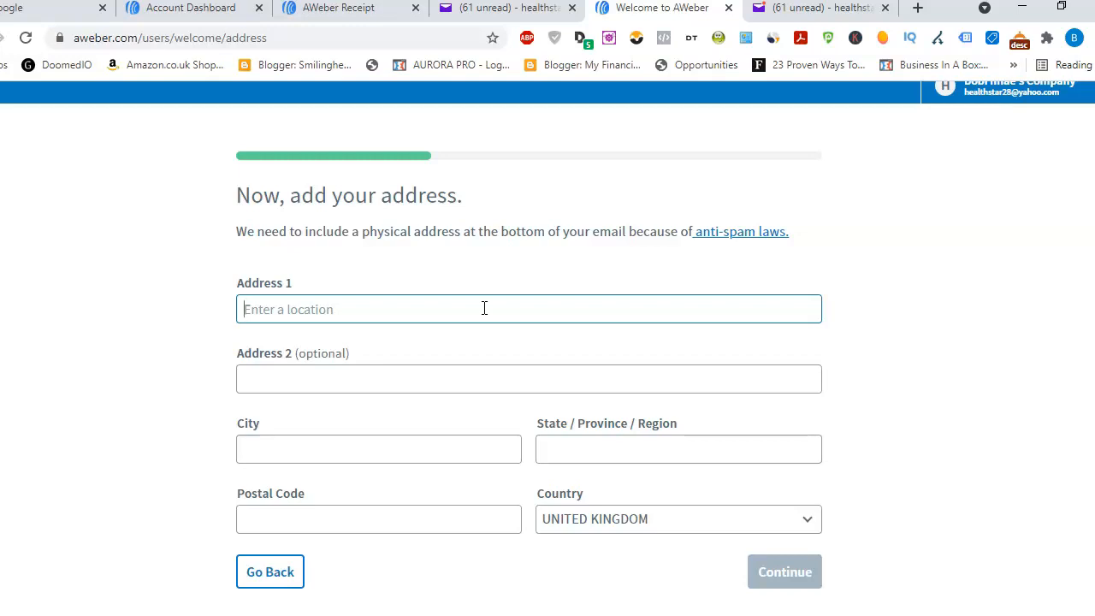
pyautogui.click(504, 497)
pyautogui.click(479, 308)
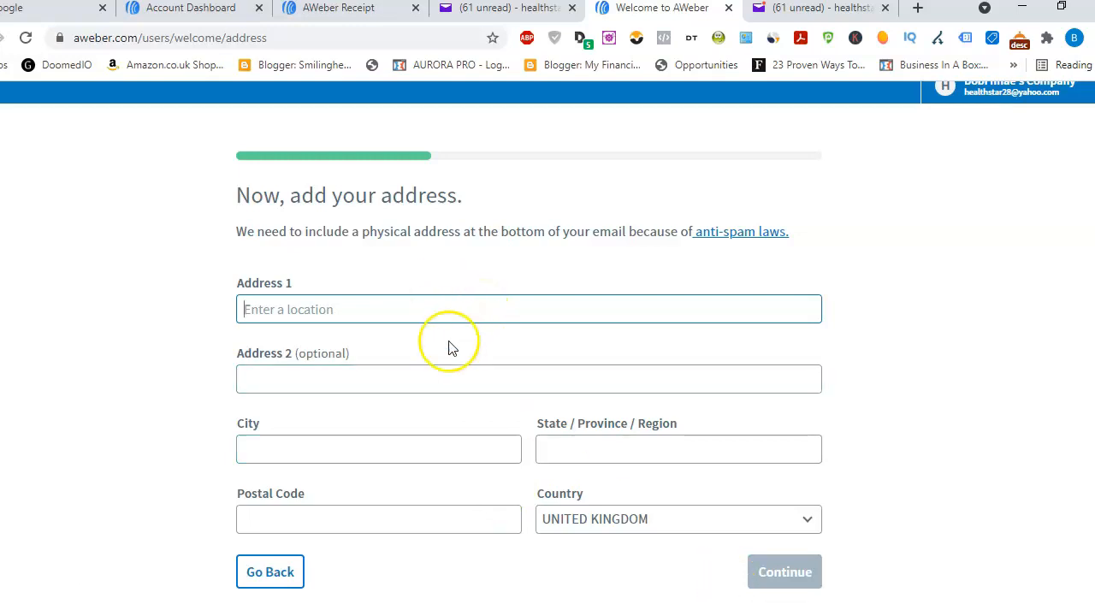
pyautogui.write('60')
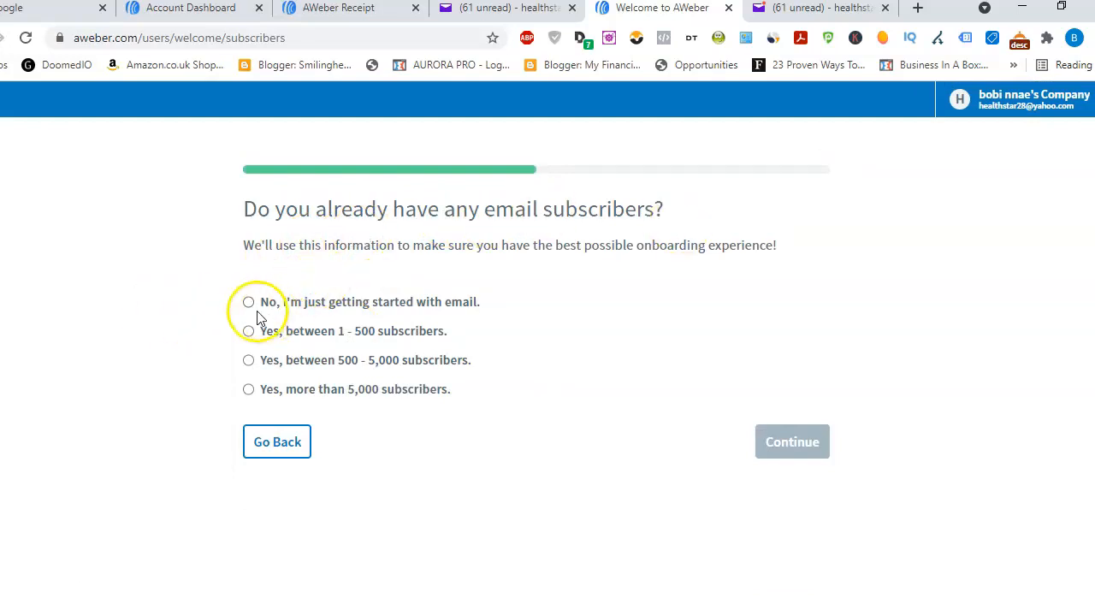
# Answer that you are just getting started with email and set the business goal to sharing new content
pyautogui.click(421, 301)
pyautogui.click(819, 480)
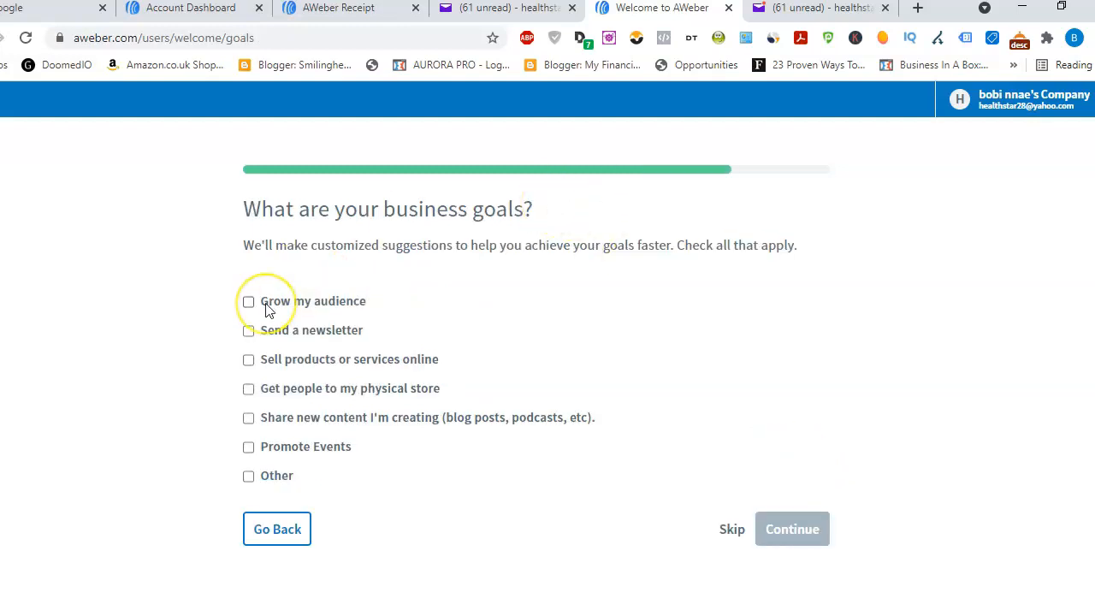
pyautogui.click(248, 417)
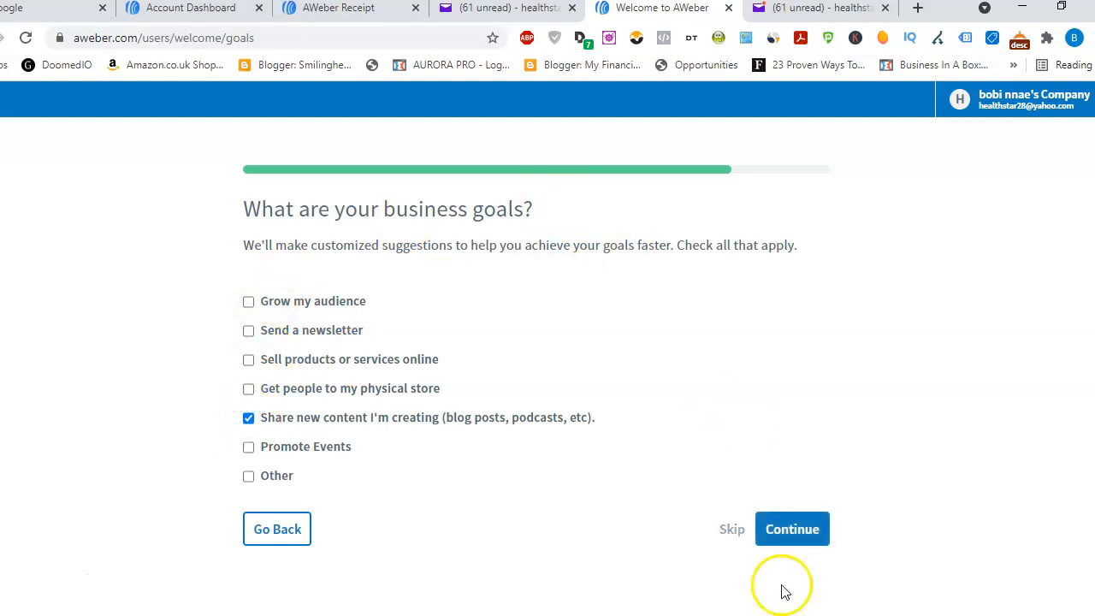
pyautogui.click(800, 527)
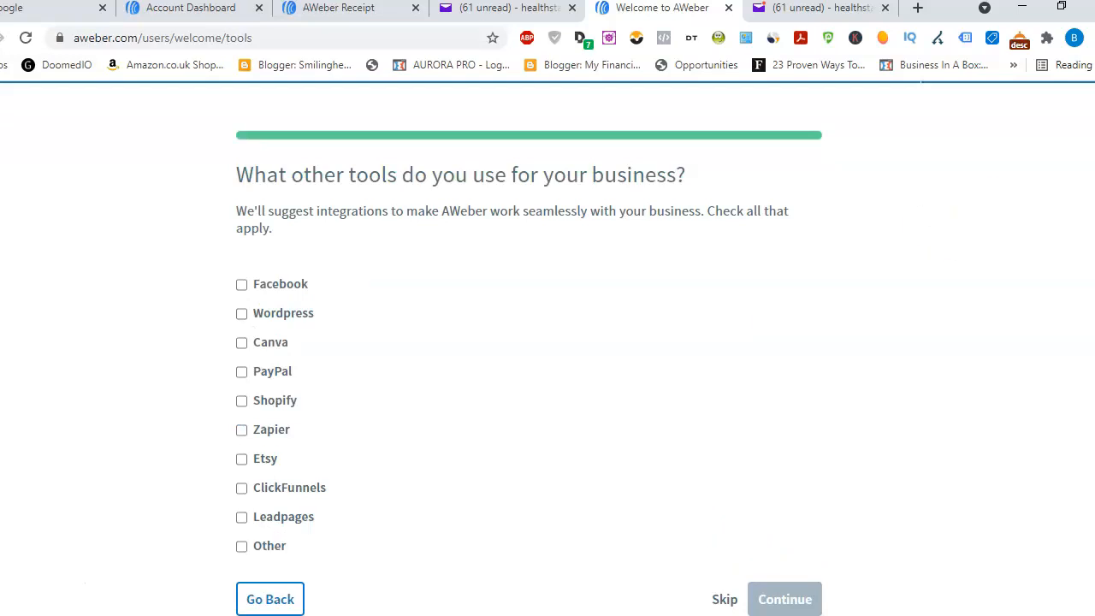
# Skip the question about other business tools to reach the account dashboard
pyautogui.scroll(-1, 399, 259)
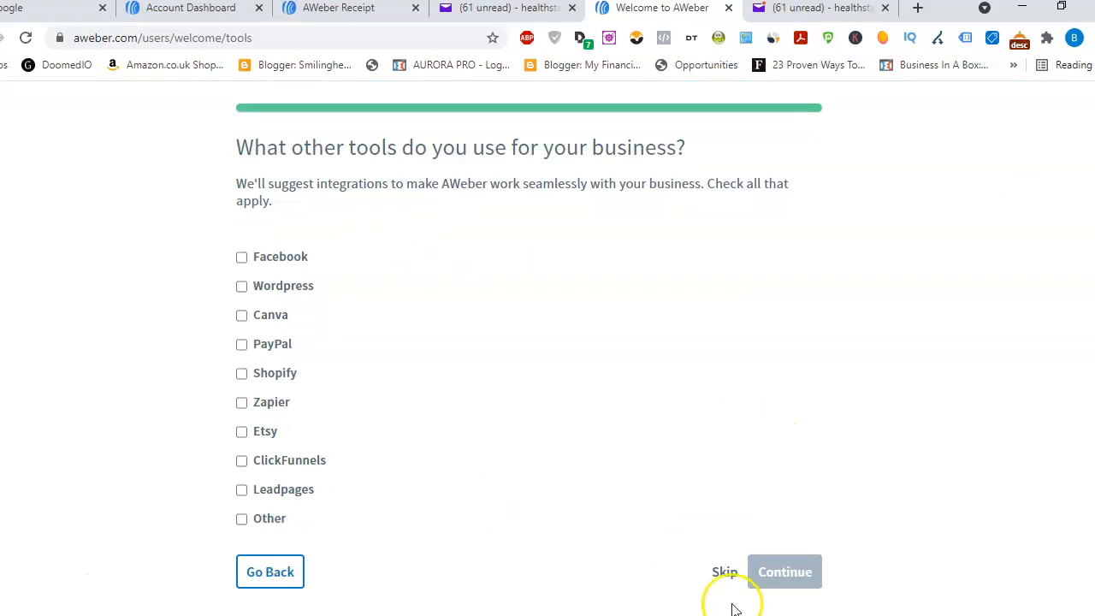
pyautogui.click(724, 574)
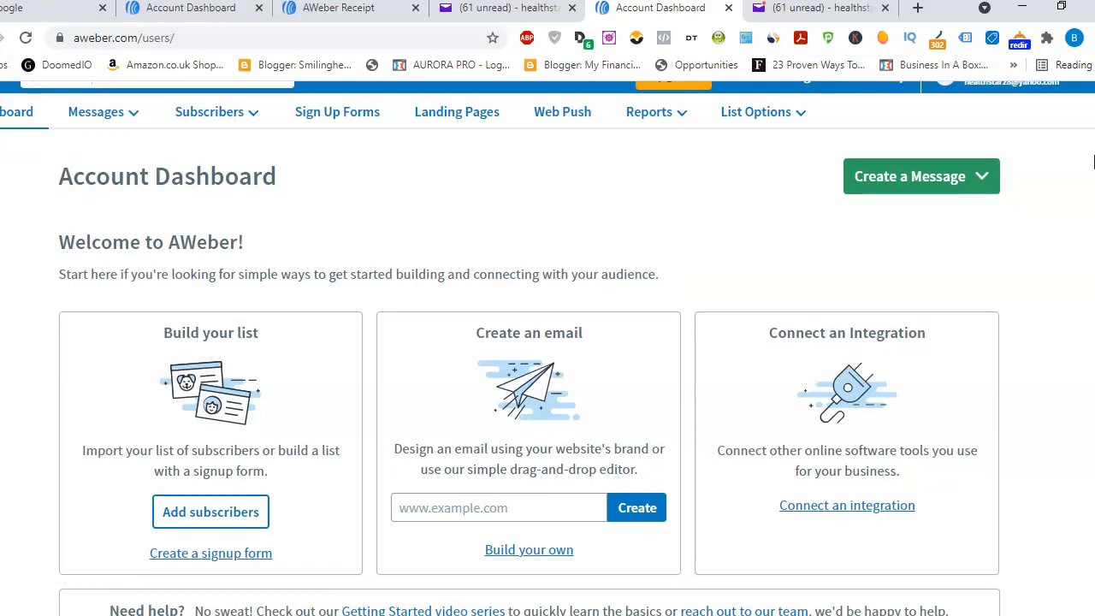
pyautogui.click(834, 425)
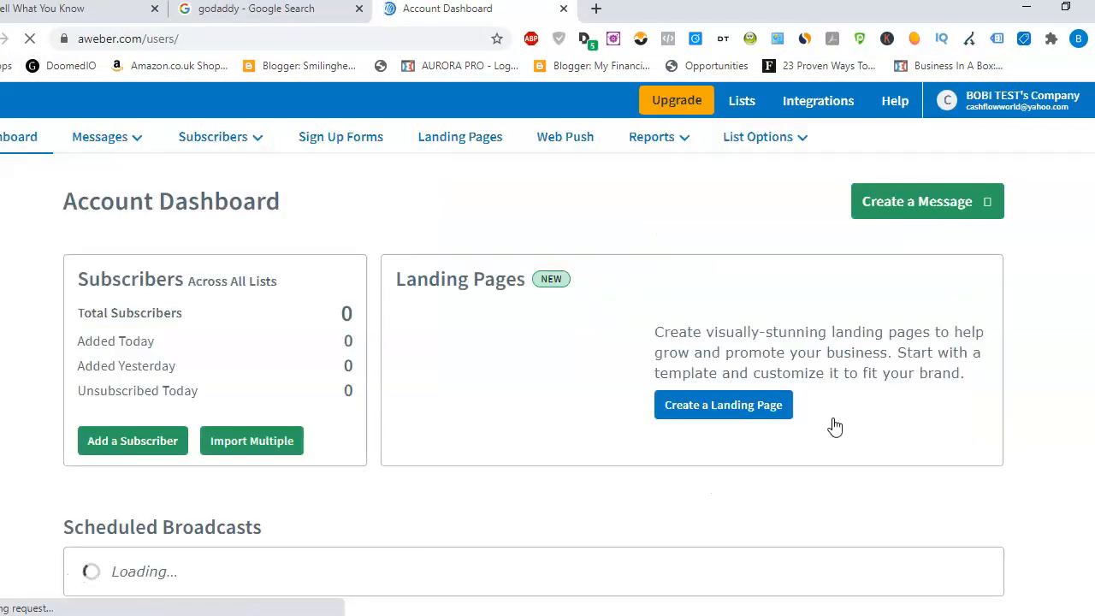
# Open the Lists page and start creating a new list
pyautogui.moveTo(202, 145)
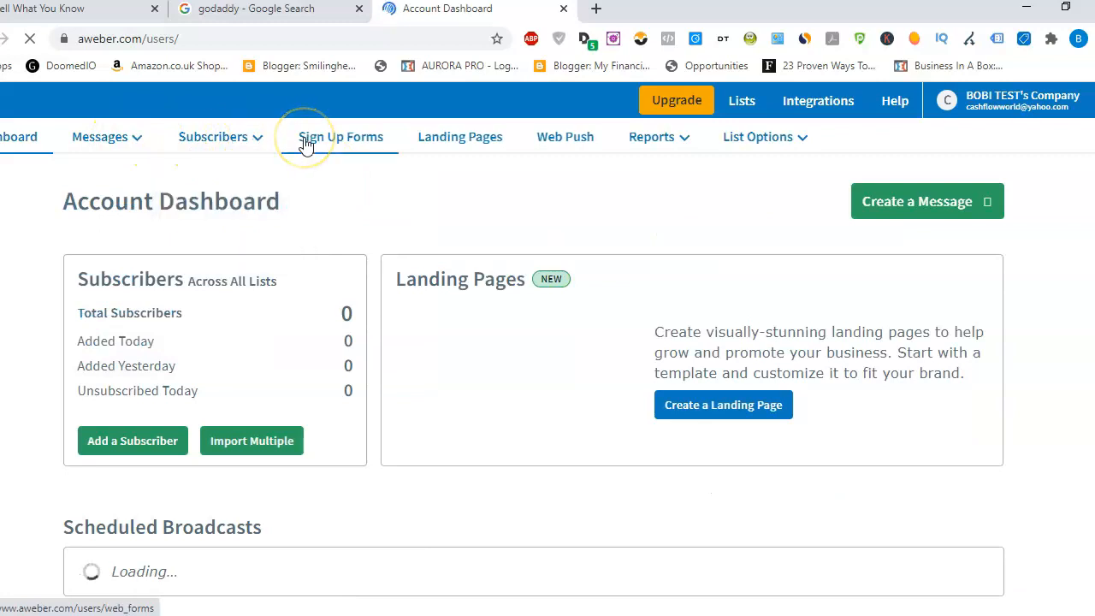
pyautogui.click(743, 103)
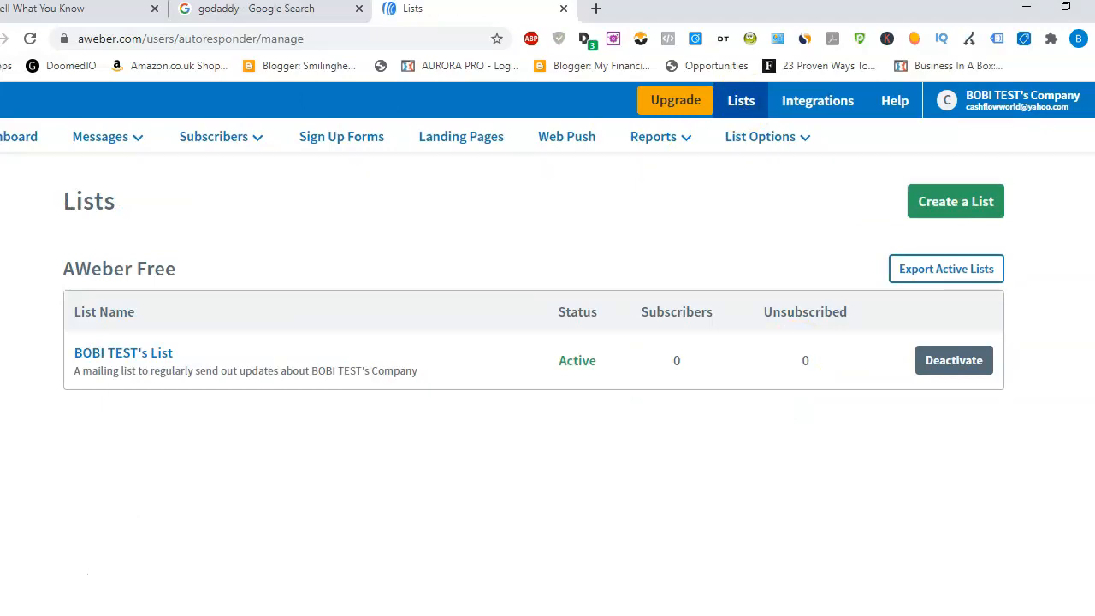
pyautogui.click(966, 213)
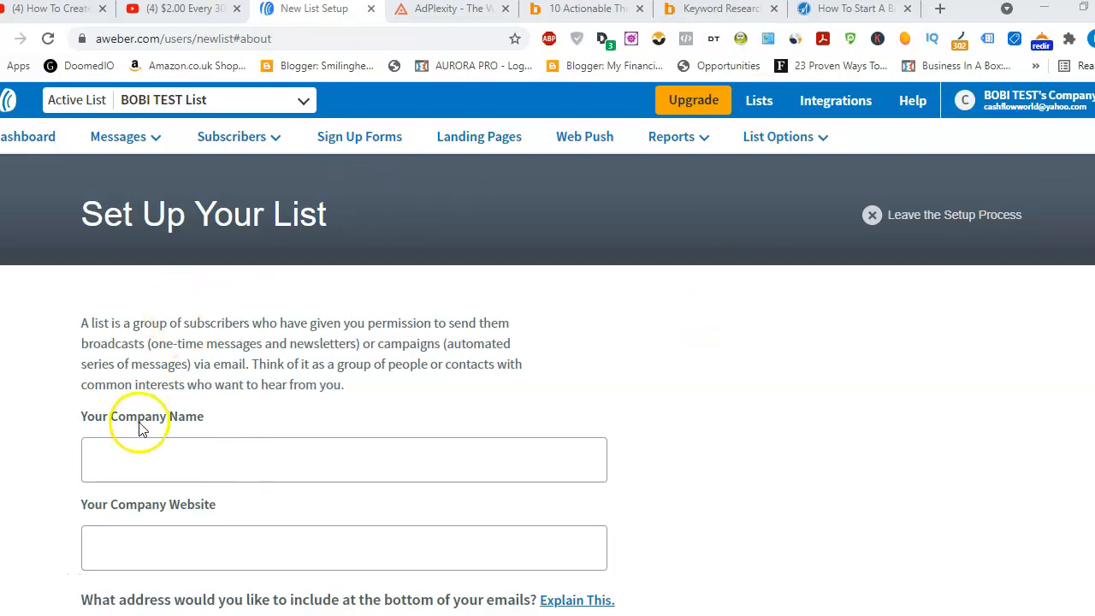
# Enter HEALTHWORLD as the company name for the new list
pyautogui.click(234, 456)
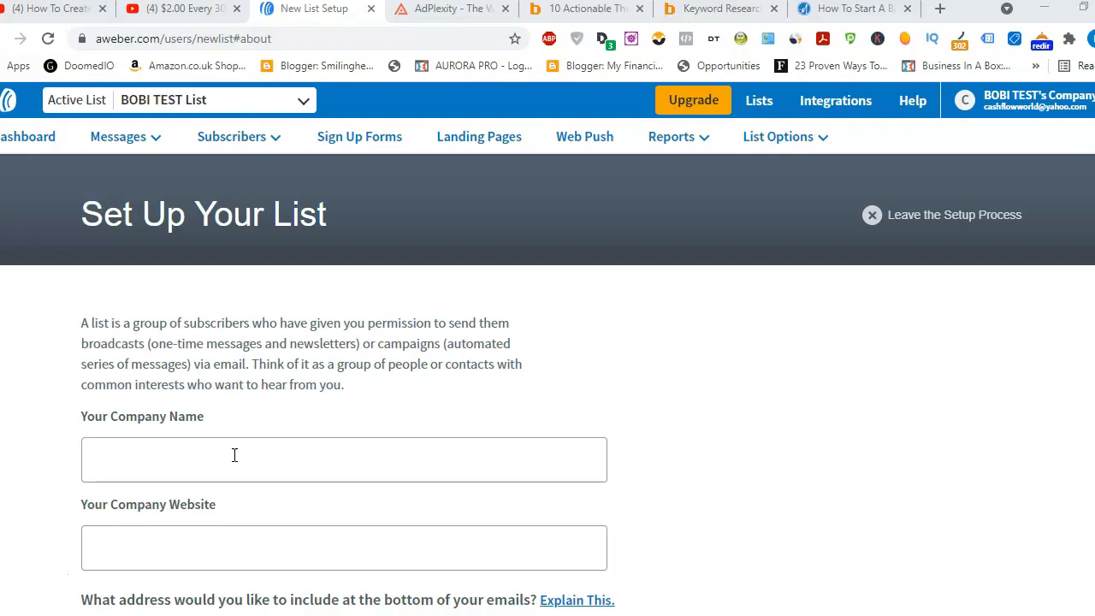
pyautogui.click(234, 455)
pyautogui.click(234, 455)
pyautogui.write('HEALTHWORD')
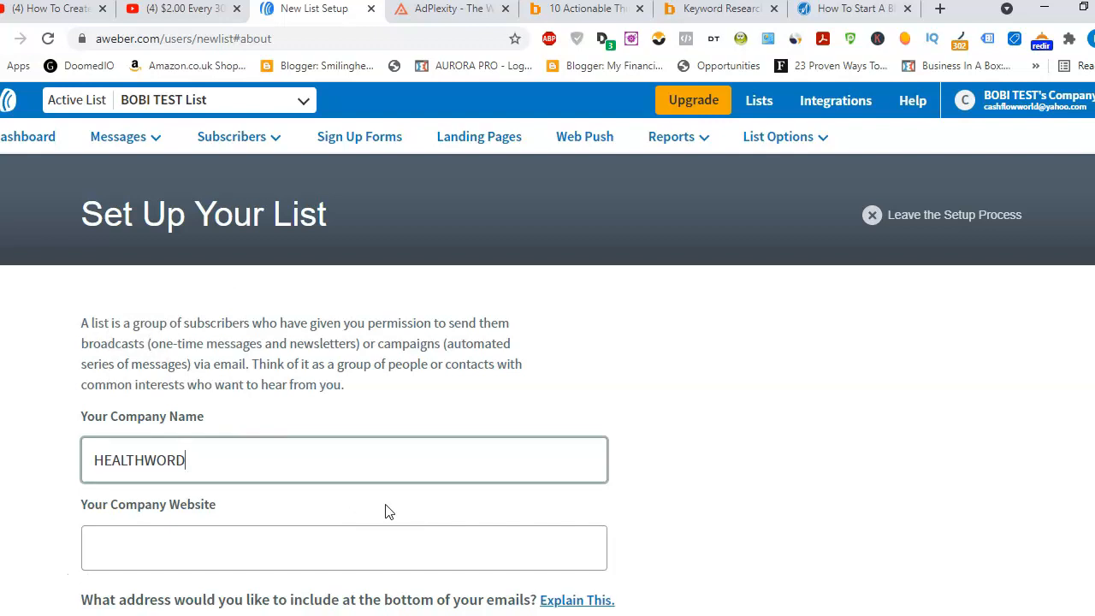
pyautogui.press('BackSpace')
pyautogui.write('LD')
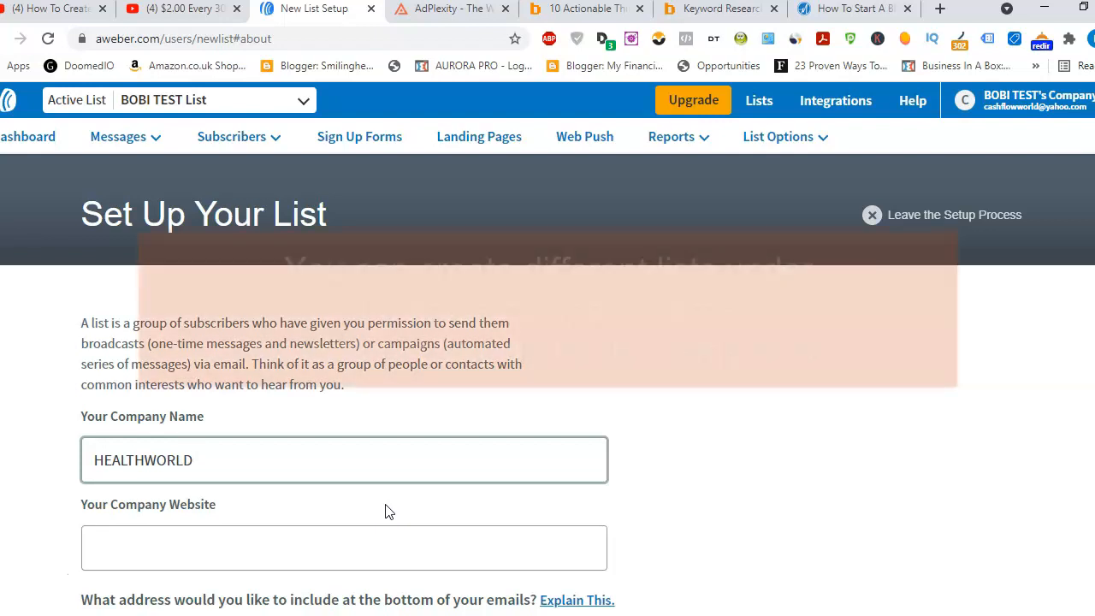
# Keep the preset mailing address and sender details and continue to the list description
pyautogui.click(366, 459)
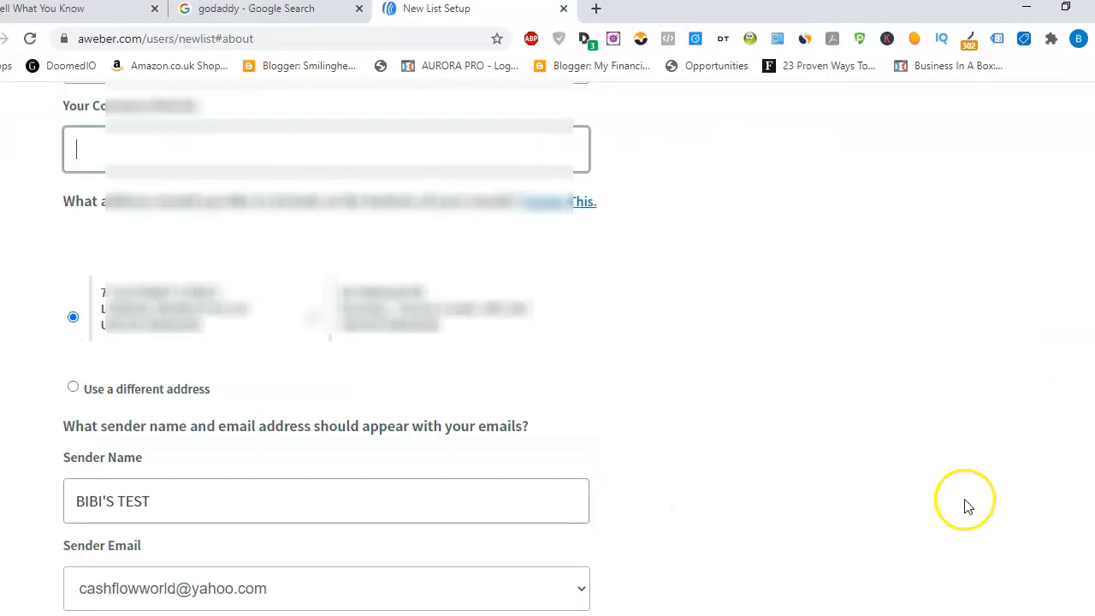
pyautogui.scroll(-3, 967, 504)
pyautogui.click(103, 475)
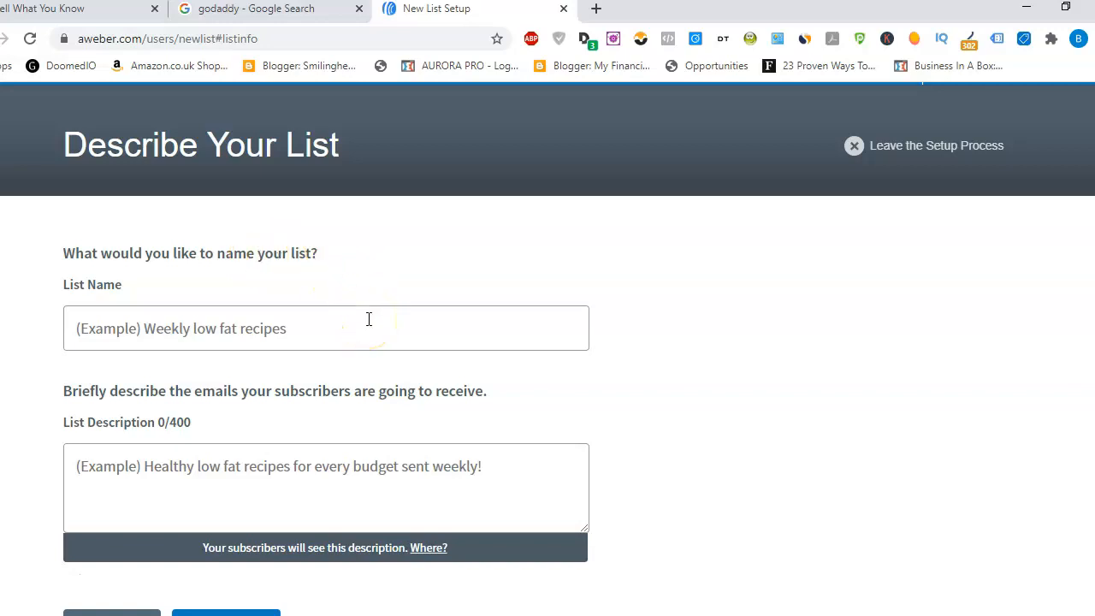
# Name the list healthystart, describe it as "Recipes, tips and exercises to help you maintain your health and fitness", and continue
pyautogui.scroll(-1, 369, 319)
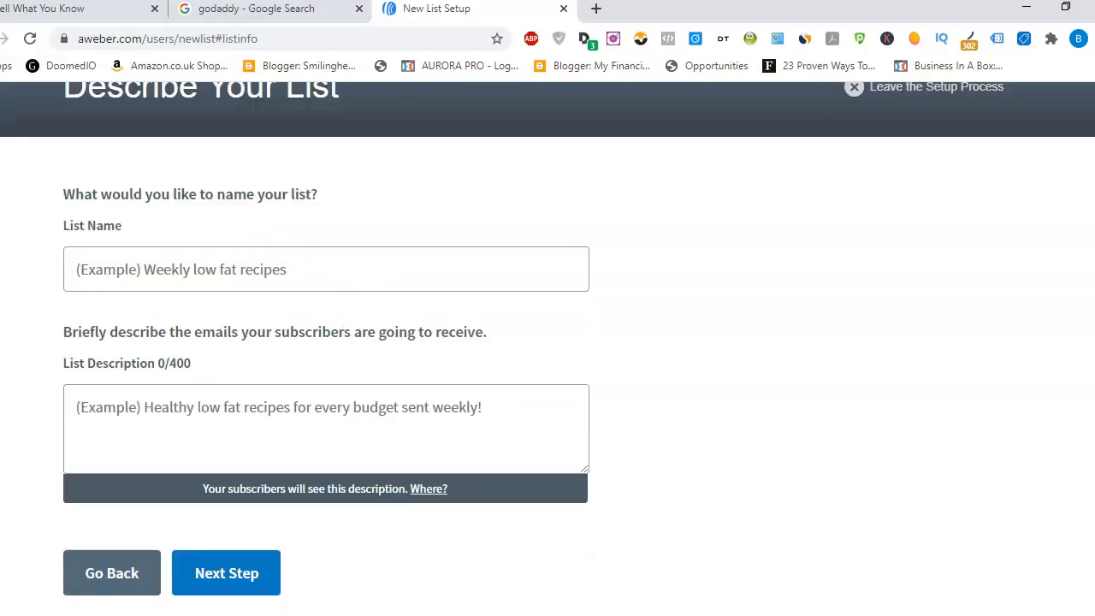
pyautogui.click(368, 283)
pyautogui.write('healthystart')
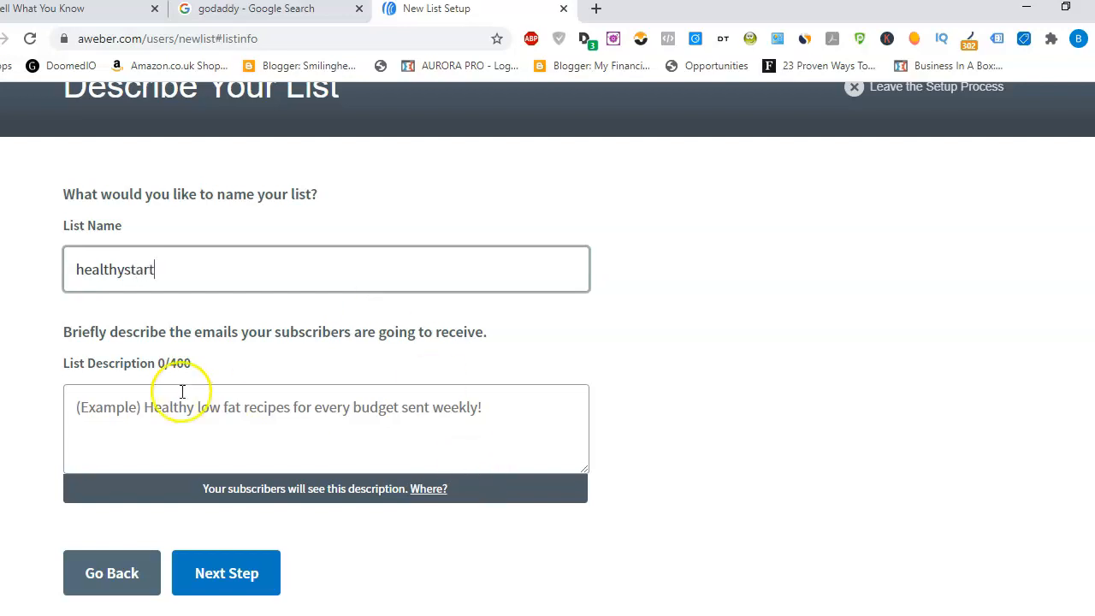
pyautogui.click(186, 418)
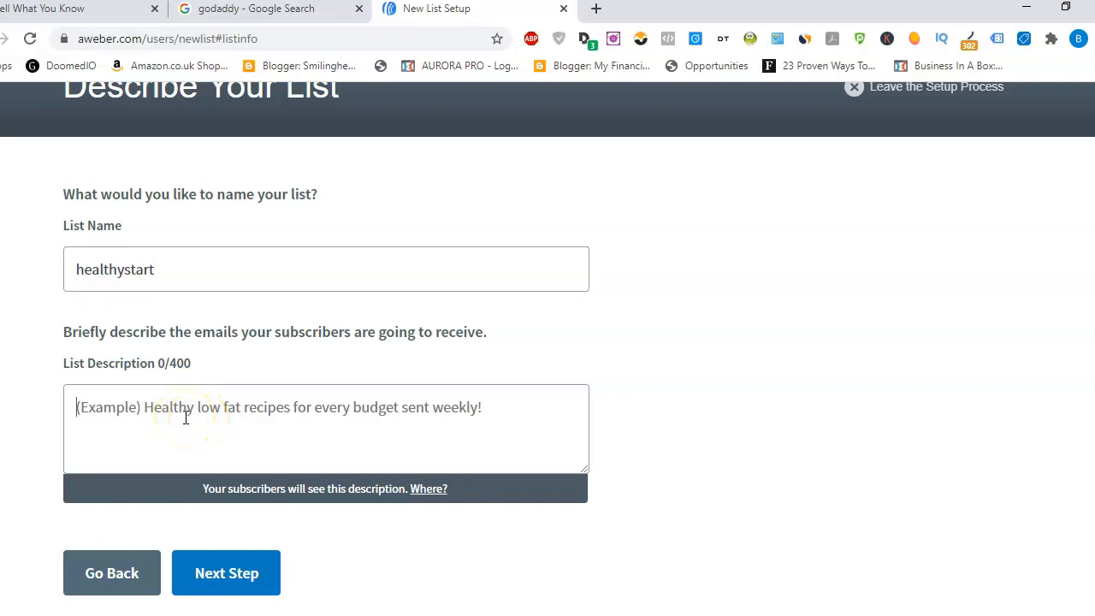
pyautogui.write('Recipes, tips and exercises to help you maintain your health and fitness')
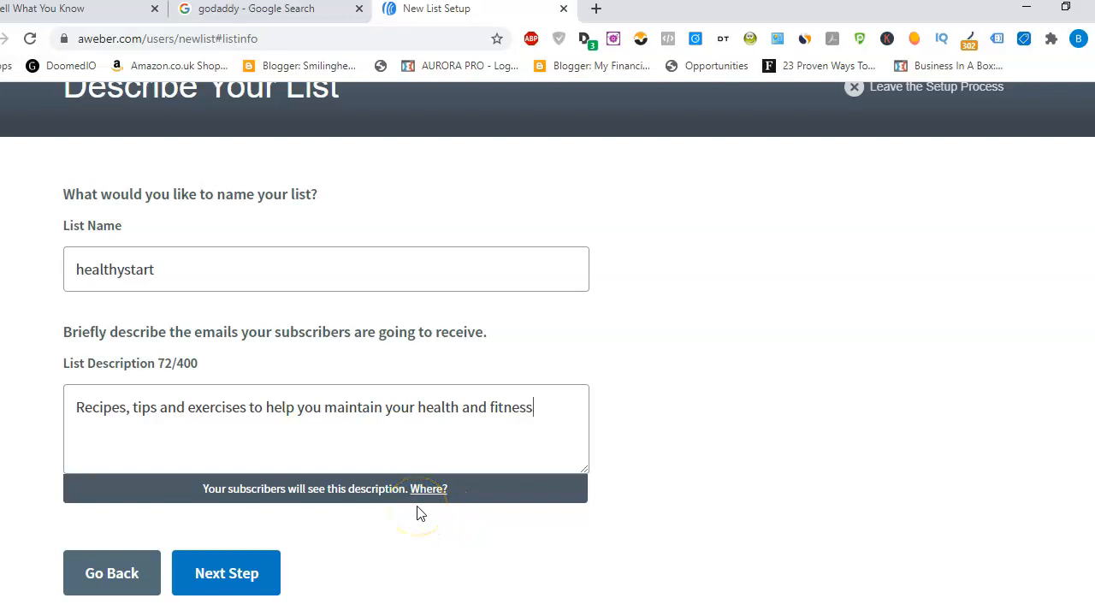
pyautogui.click(245, 578)
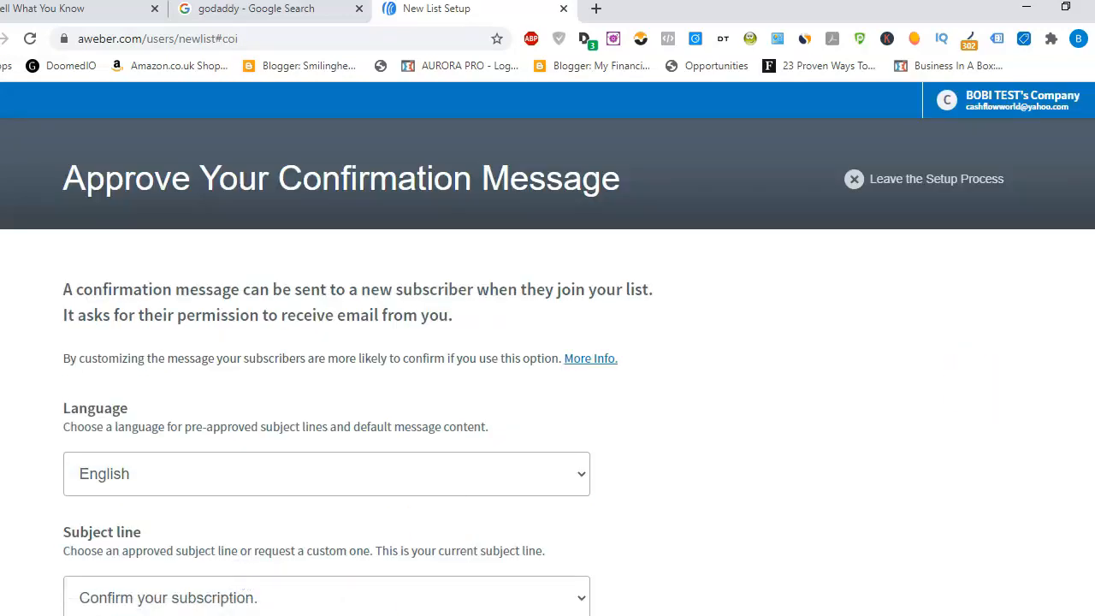
# Review the preset language, the approved subject line choices and the preview of the confirmation message
pyautogui.scroll(-2, 548, 349)
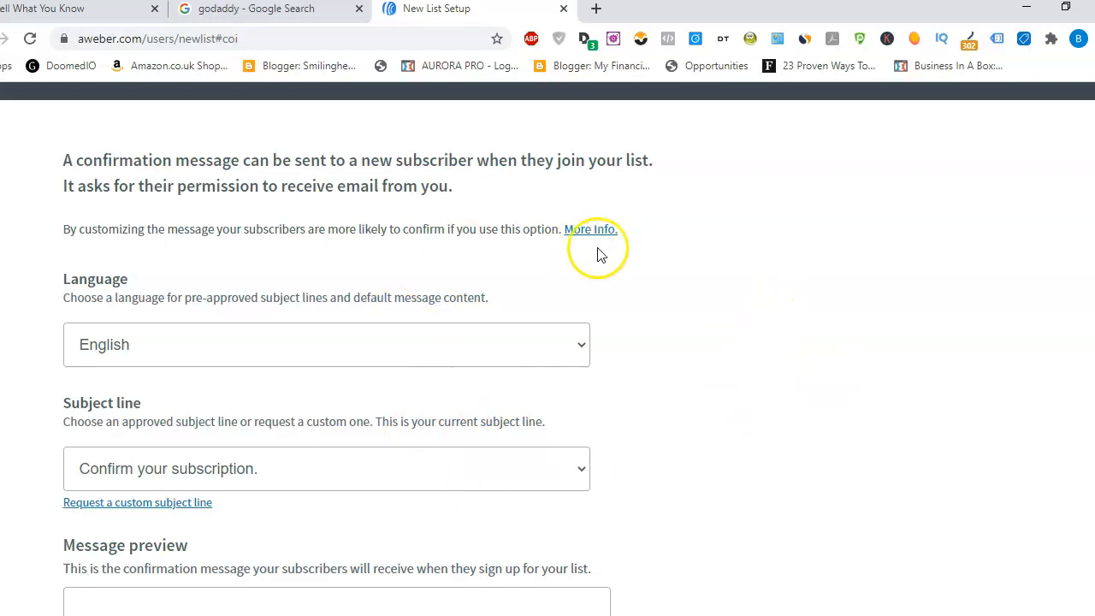
pyautogui.scroll(-1, 858, 253)
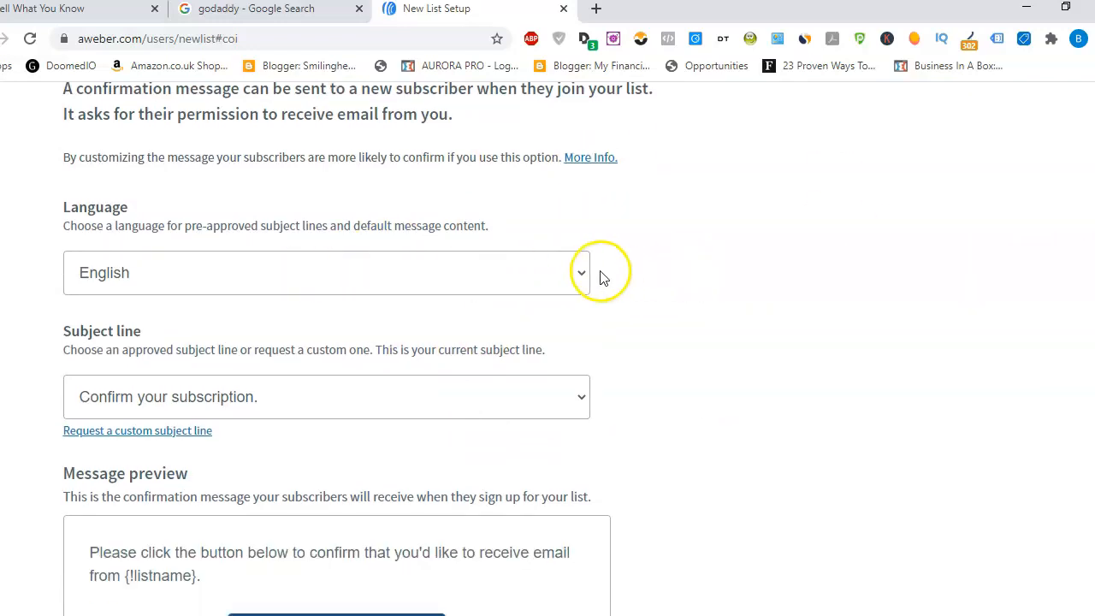
pyautogui.scroll(-2, 823, 237)
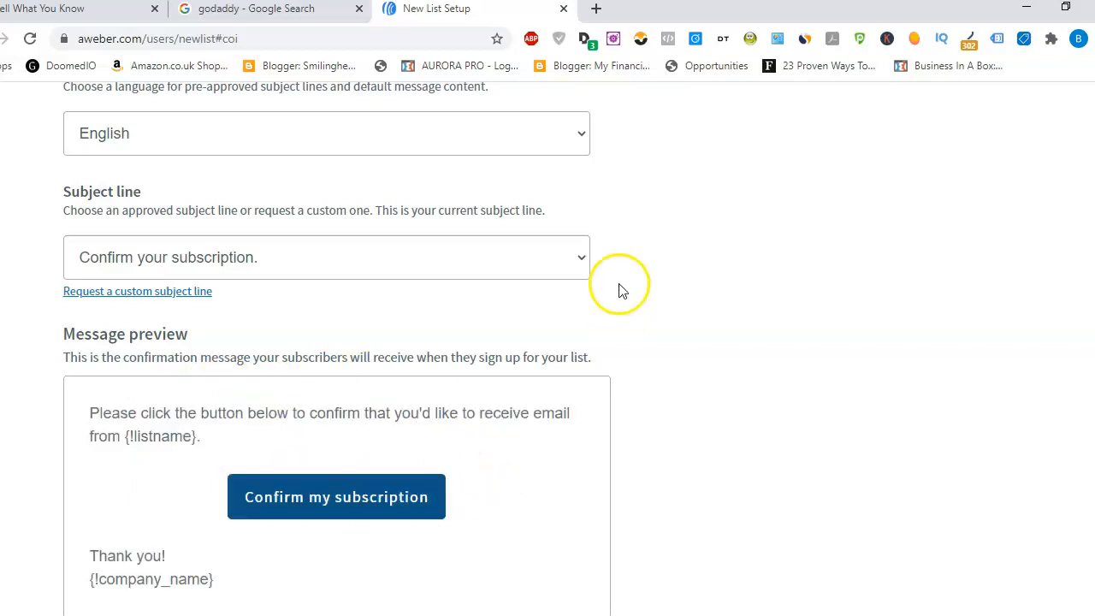
pyautogui.click(581, 261)
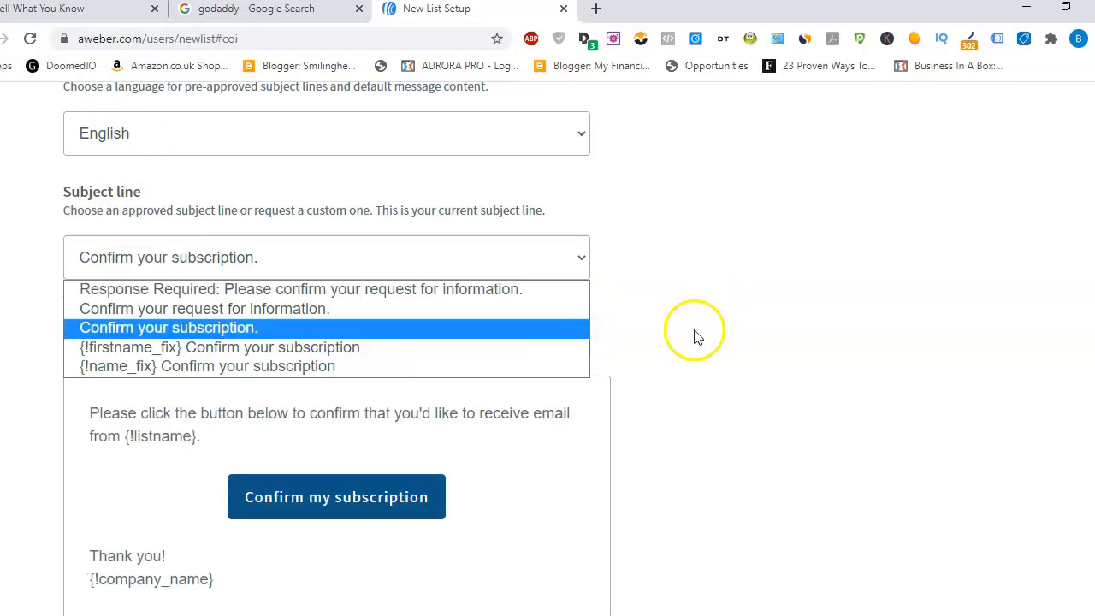
pyautogui.click(769, 334)
# Try a custom subject line with "Hey", the subscriber's first name and a request to confirm, and cancel it
pyautogui.click(177, 293)
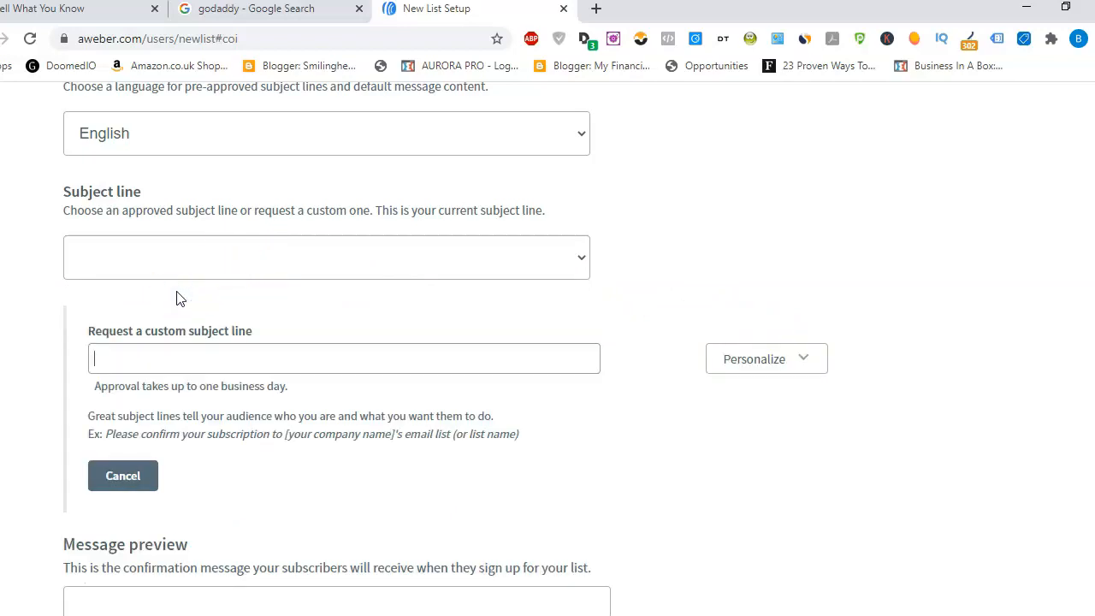
pyautogui.write('Hey')
pyautogui.click(808, 360)
pyautogui.click(785, 386)
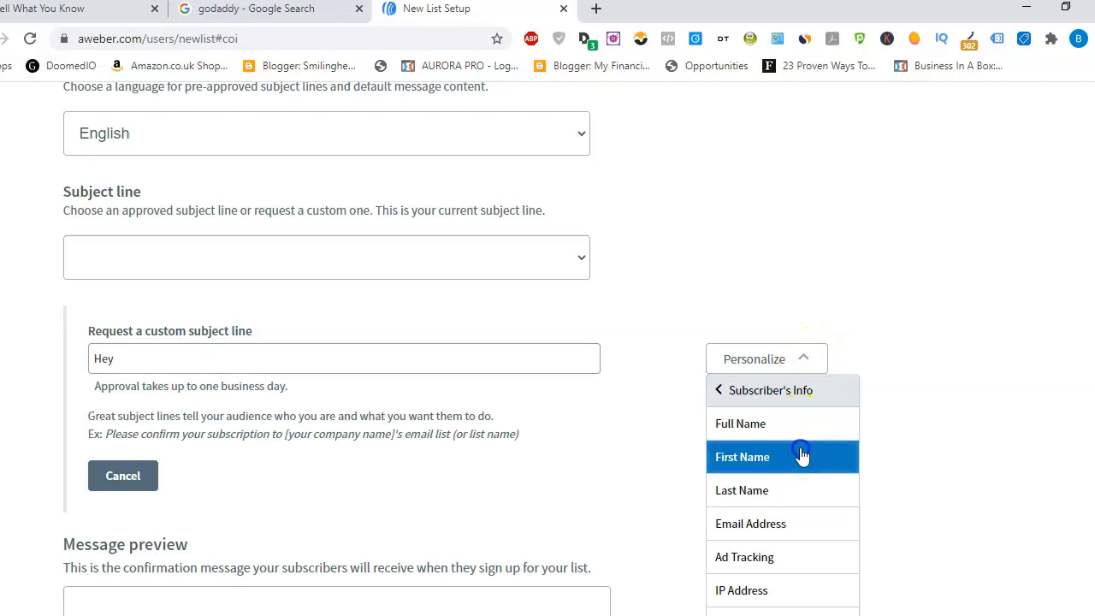
pyautogui.click(799, 456)
pyautogui.write('please confirm your rquest')
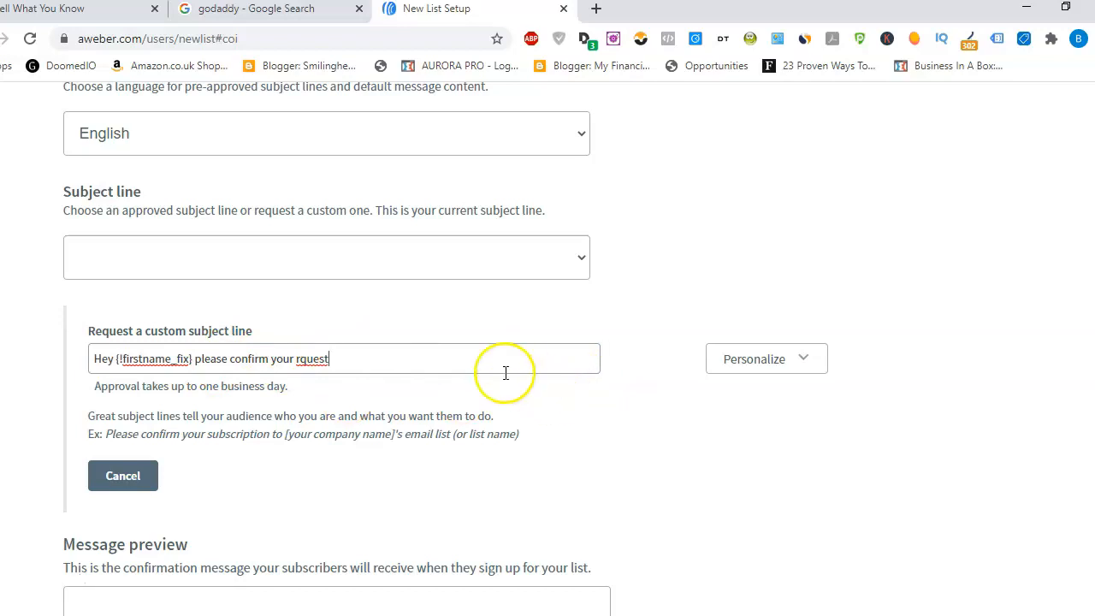
pyautogui.click(297, 360)
pyautogui.write('e')
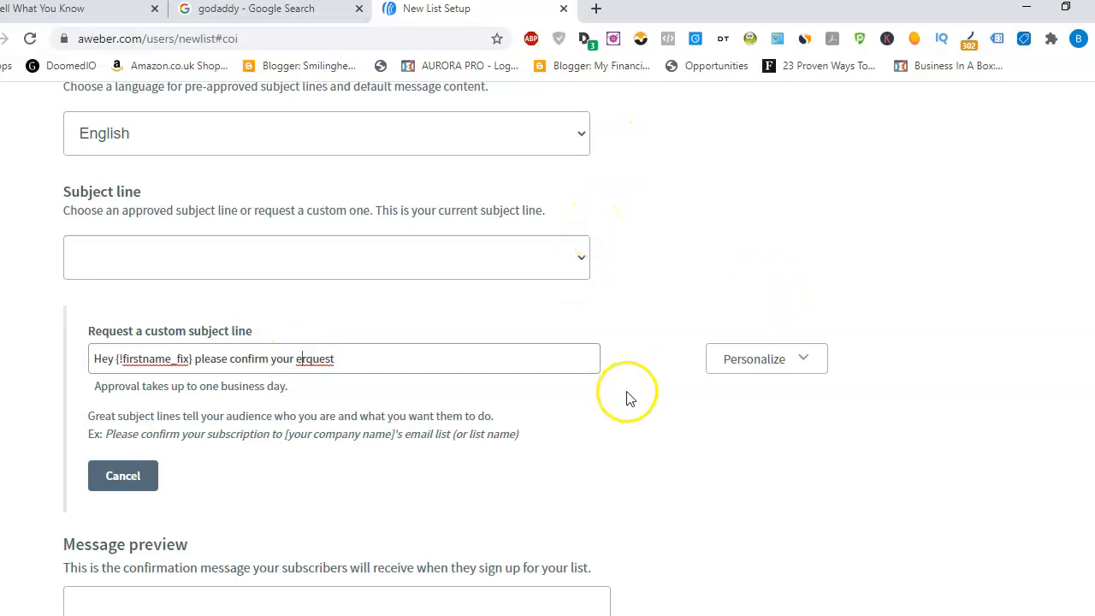
pyautogui.click(123, 476)
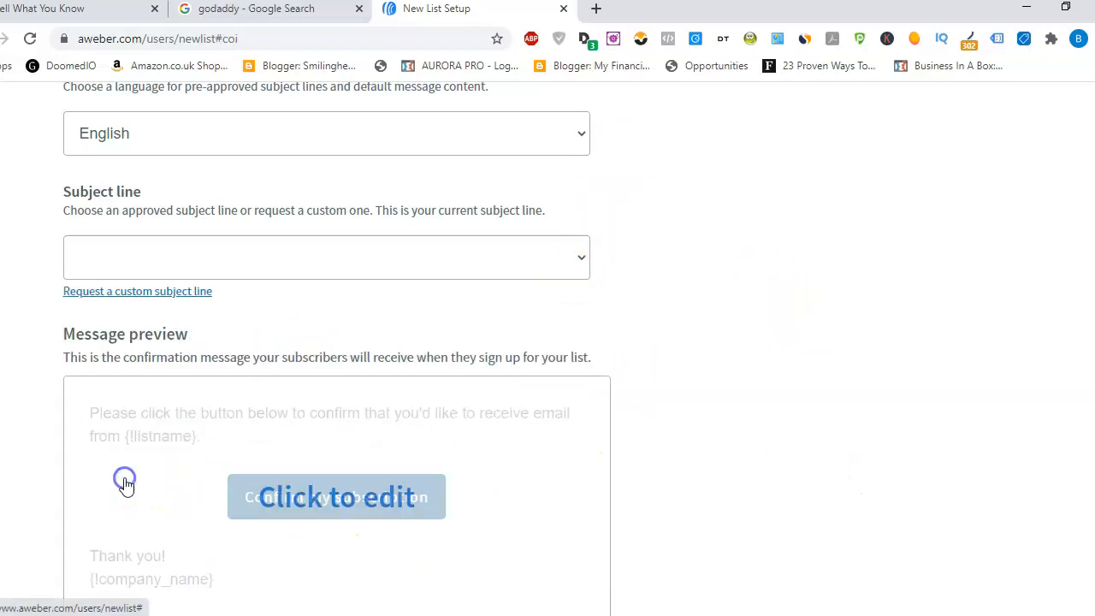
# Open the confirmation message content, check its header, button text choices and signature, and return to the preview
pyautogui.scroll(-2, 718, 418)
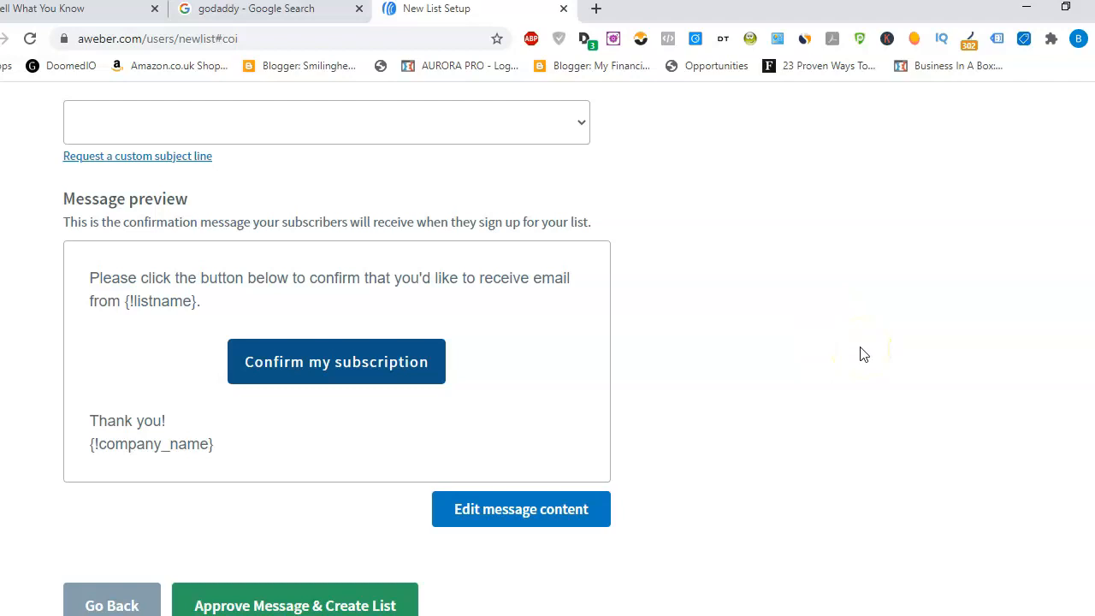
pyautogui.click(351, 375)
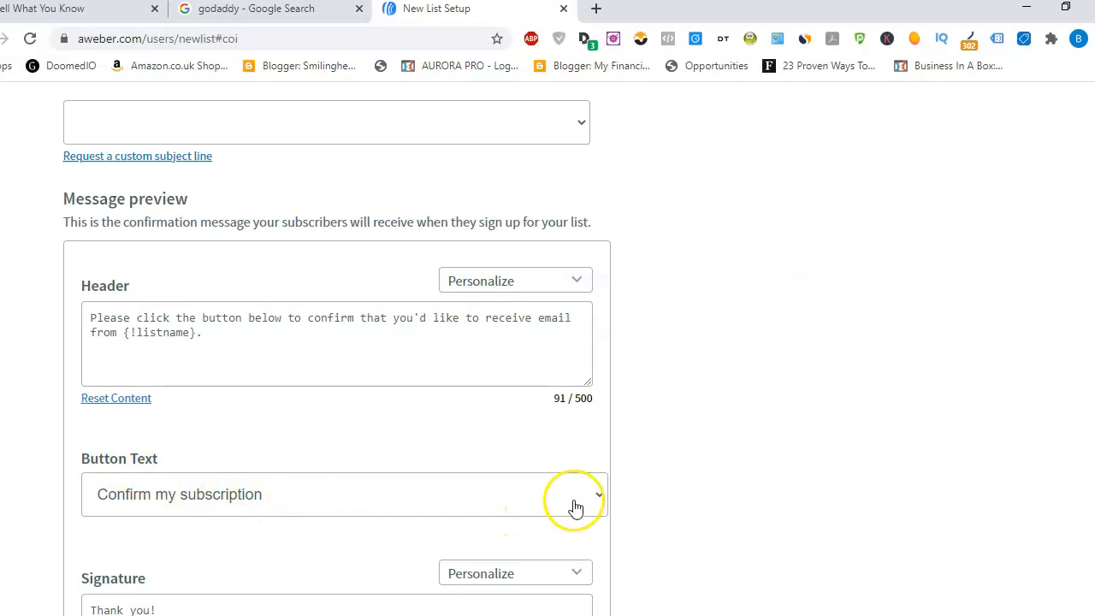
pyautogui.click(601, 501)
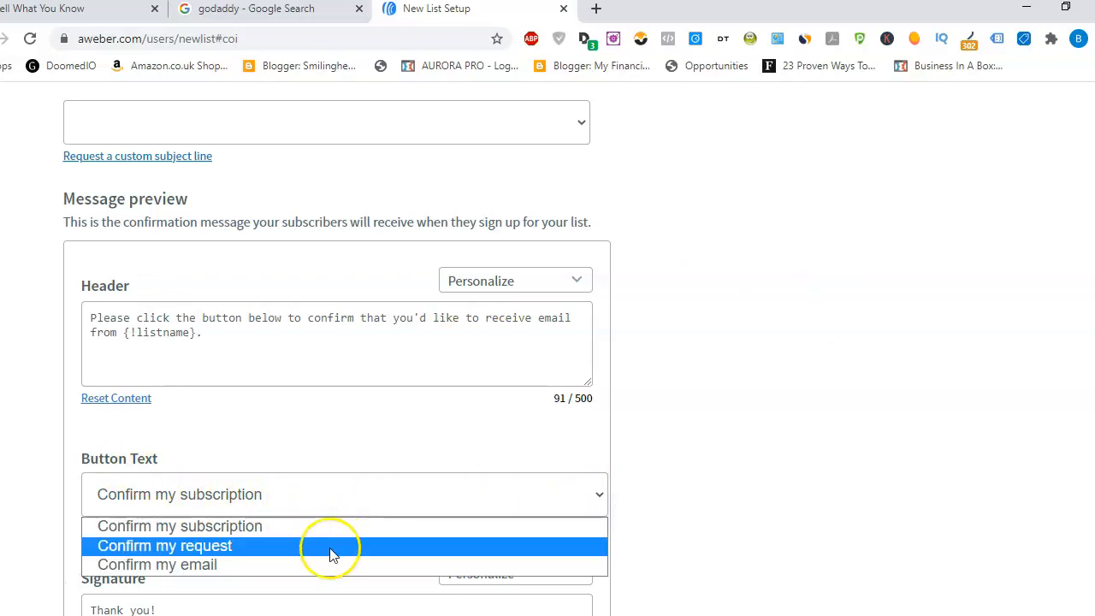
pyautogui.click(741, 463)
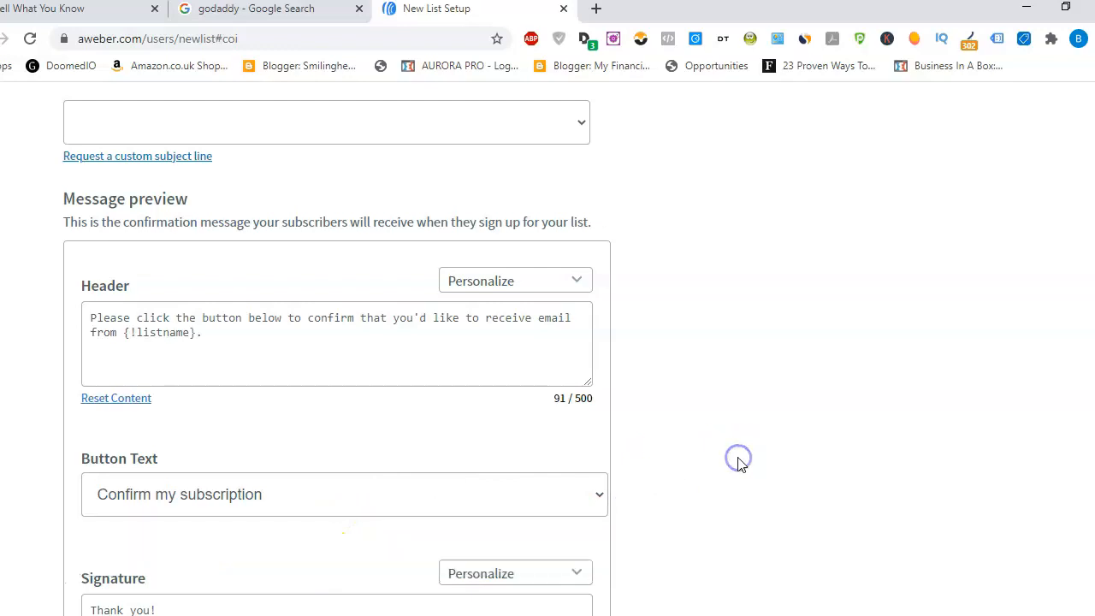
pyautogui.scroll(-3, 337, 351)
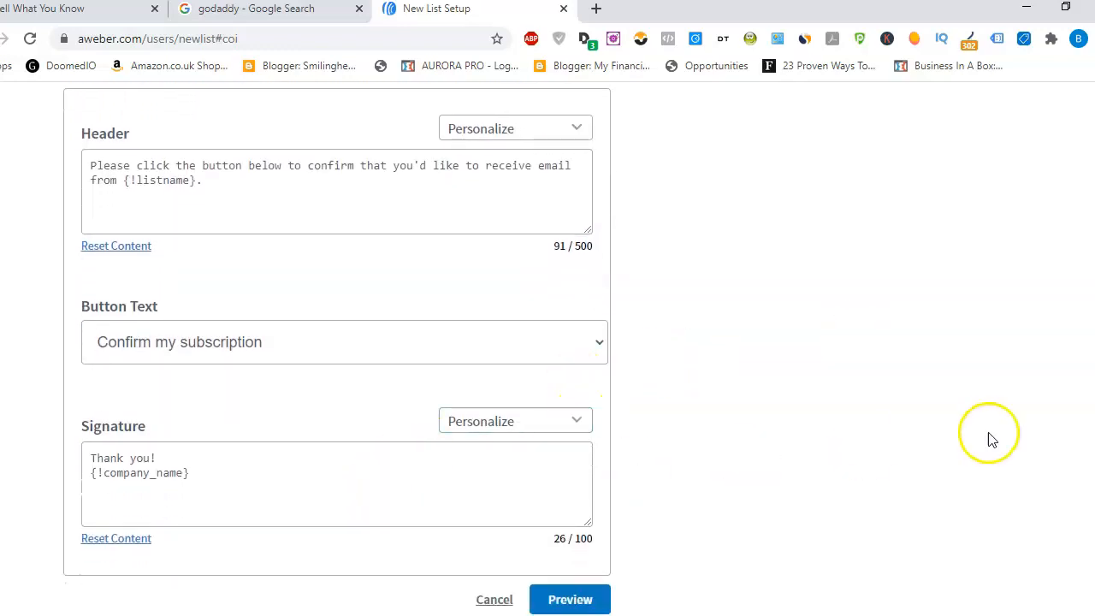
pyautogui.click(575, 600)
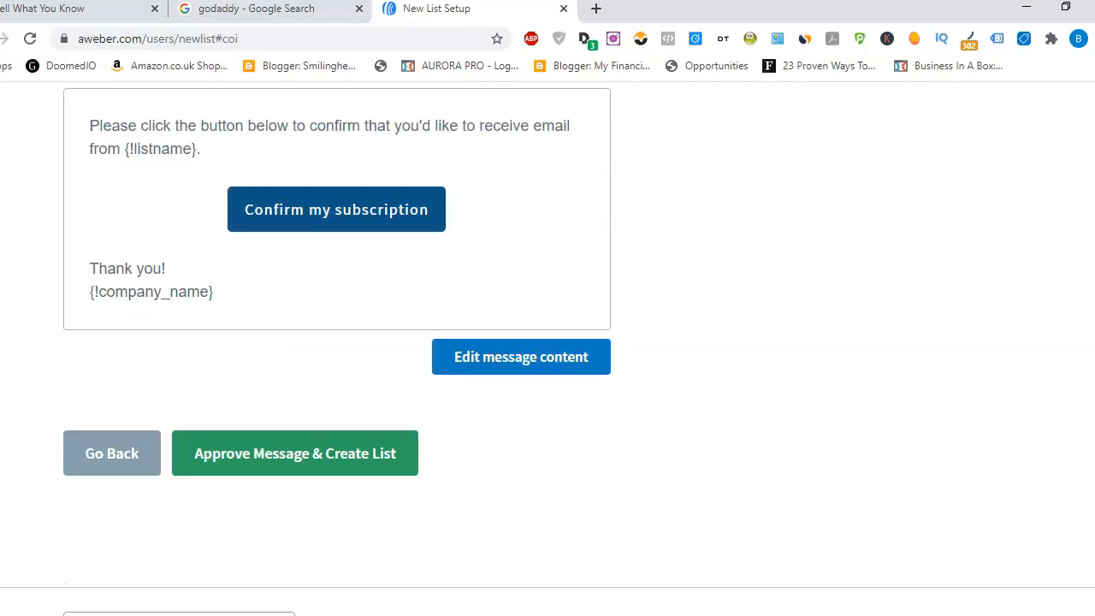
# Approve the confirmation message and create the list
pyautogui.scroll(1, 548, 349)
pyautogui.scroll(2, 548, 350)
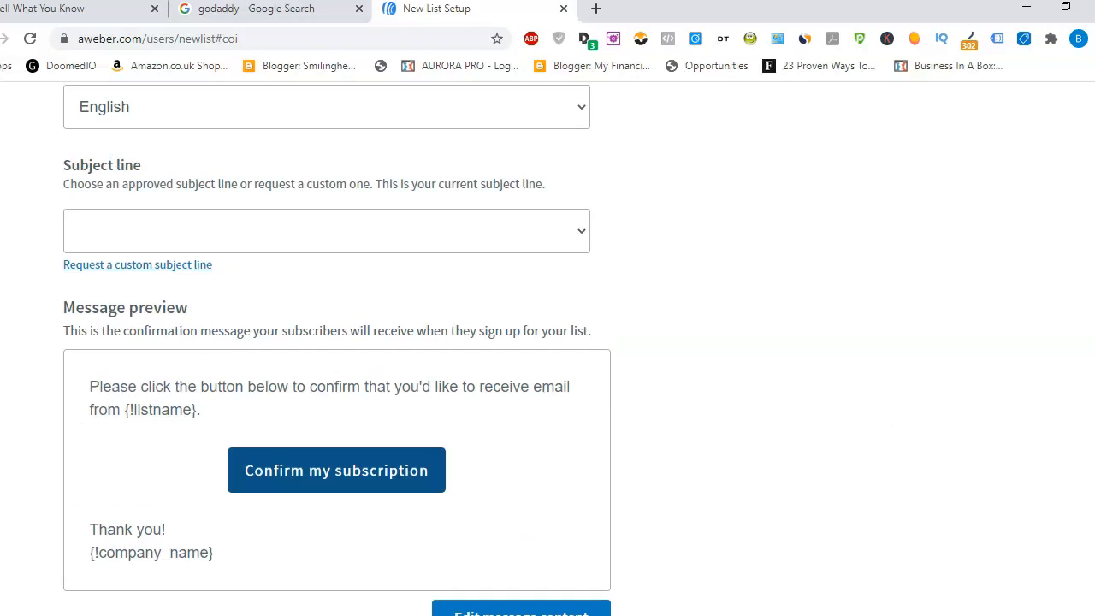
pyautogui.scroll(-2, 548, 349)
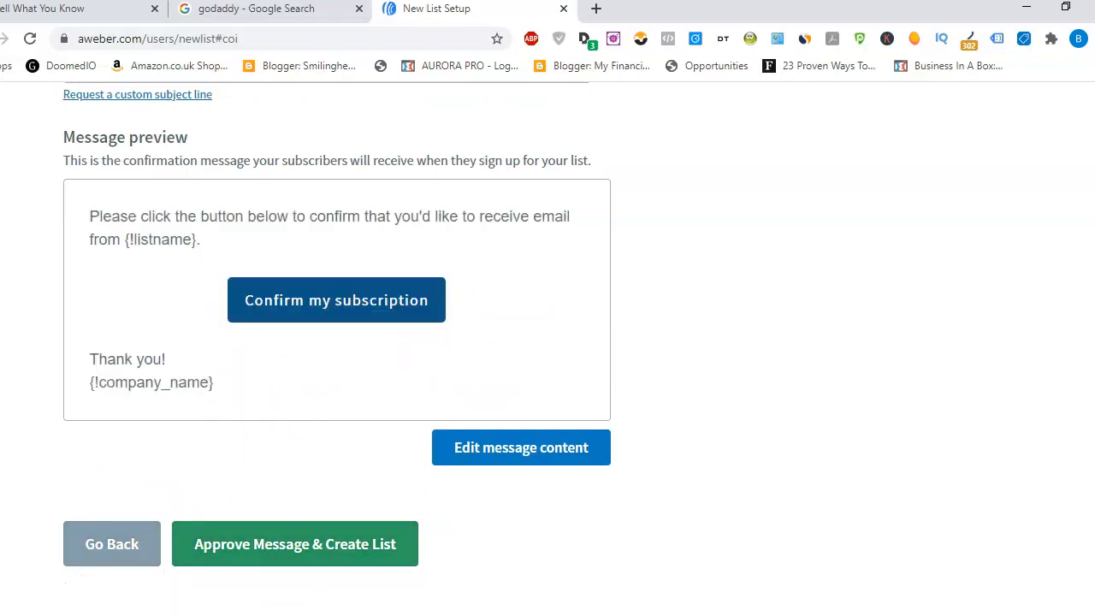
pyautogui.click(299, 544)
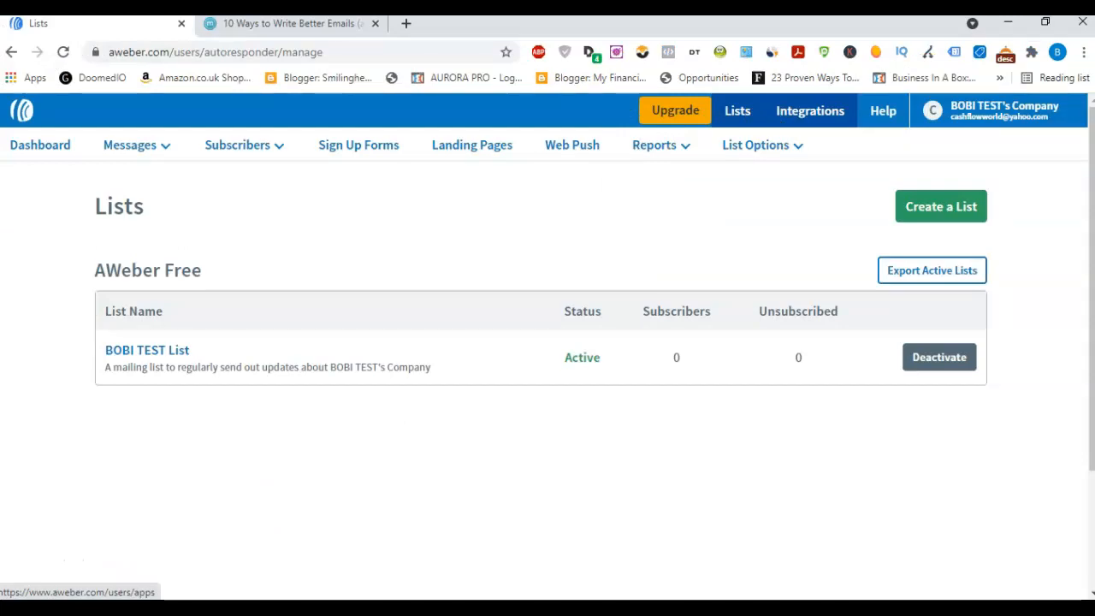
# Open the integrations page and browse the catalogue of available integrations
pyautogui.click(811, 110)
pyautogui.moveTo(1090, 210); pyautogui.dragTo(1088, 291)
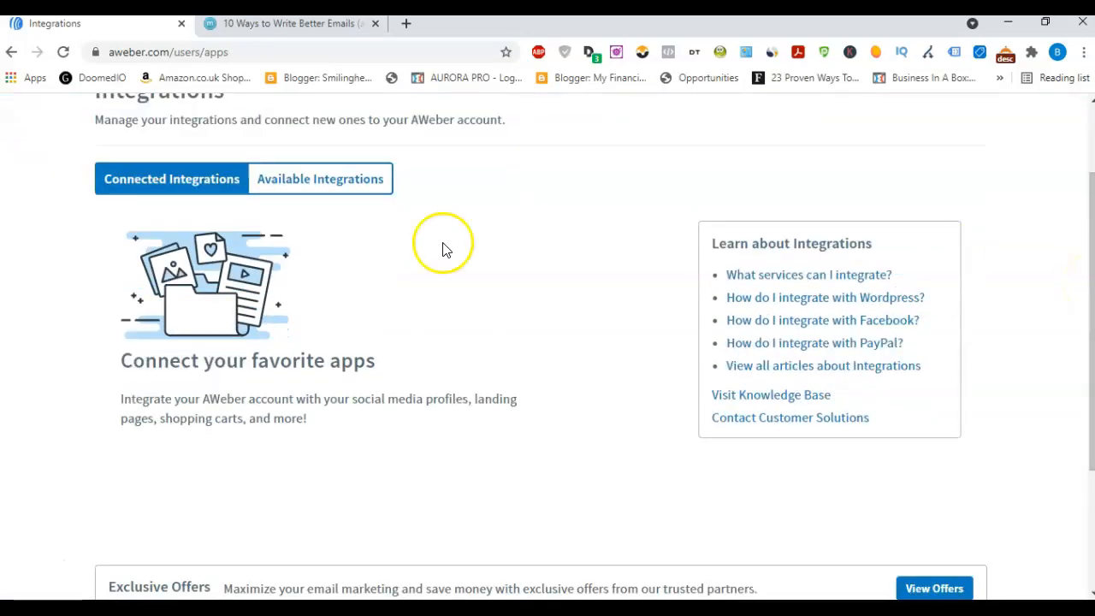
pyautogui.click(293, 190)
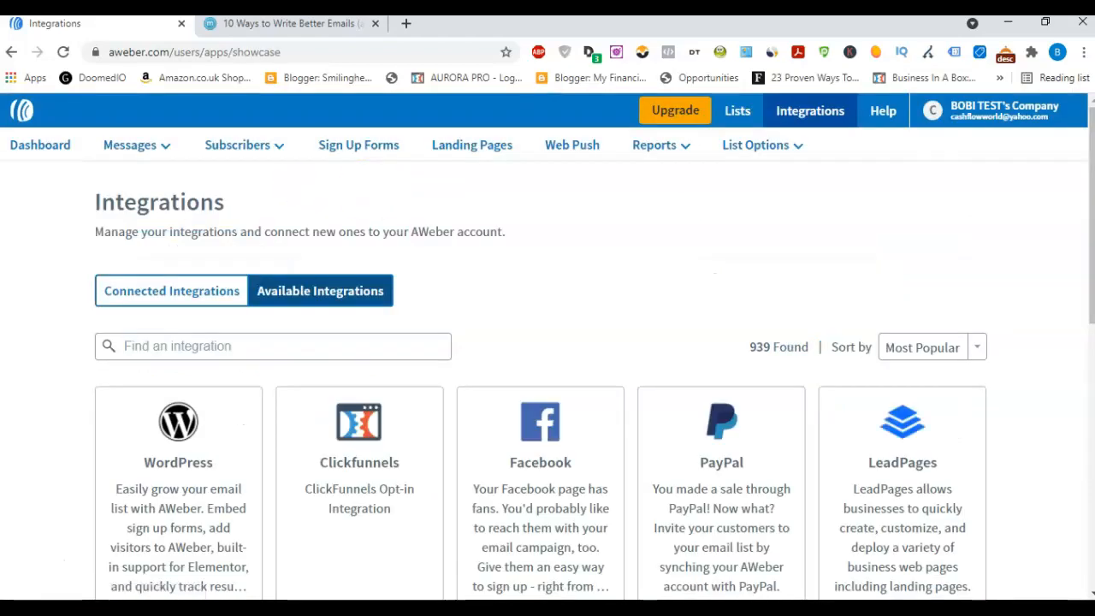
pyautogui.moveTo(1092, 153); pyautogui.dragTo(1092, 193)
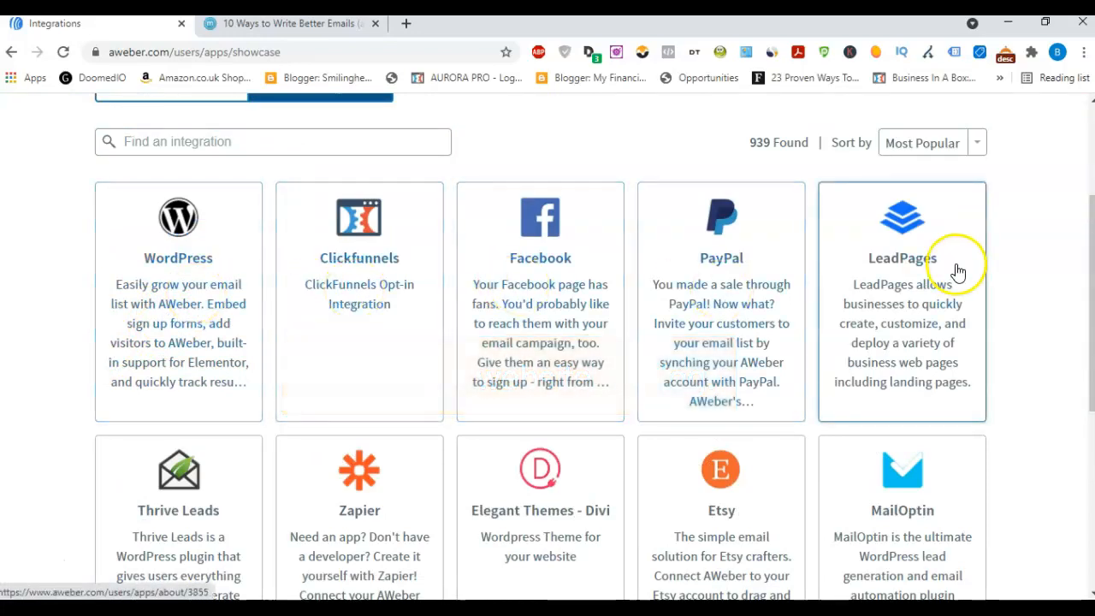
pyautogui.moveTo(1092, 228); pyautogui.dragTo(1091, 293)
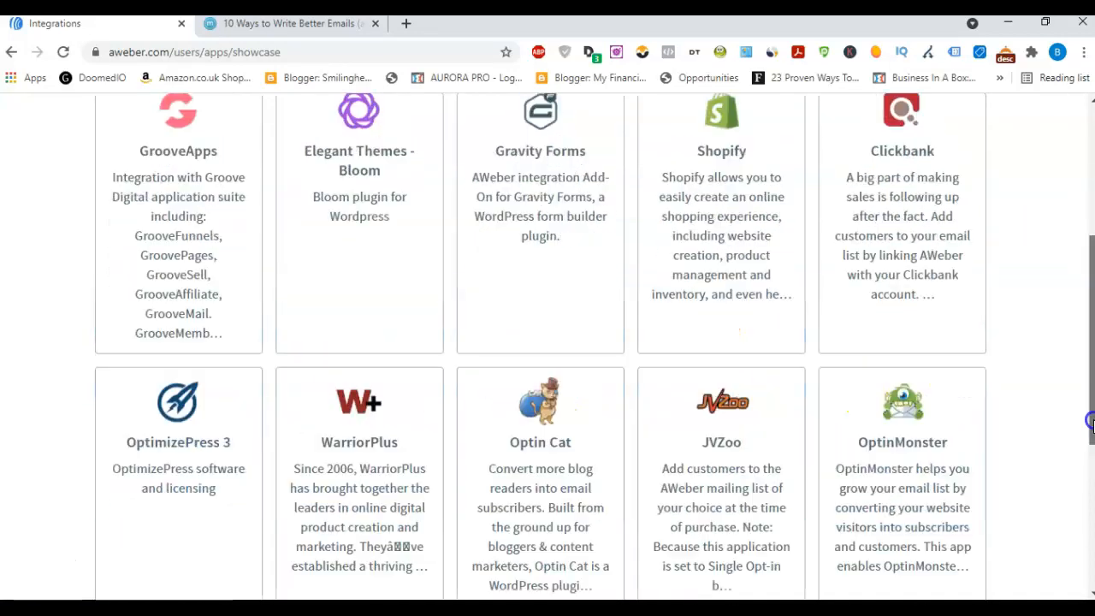
pyautogui.scroll(1, 914, 224)
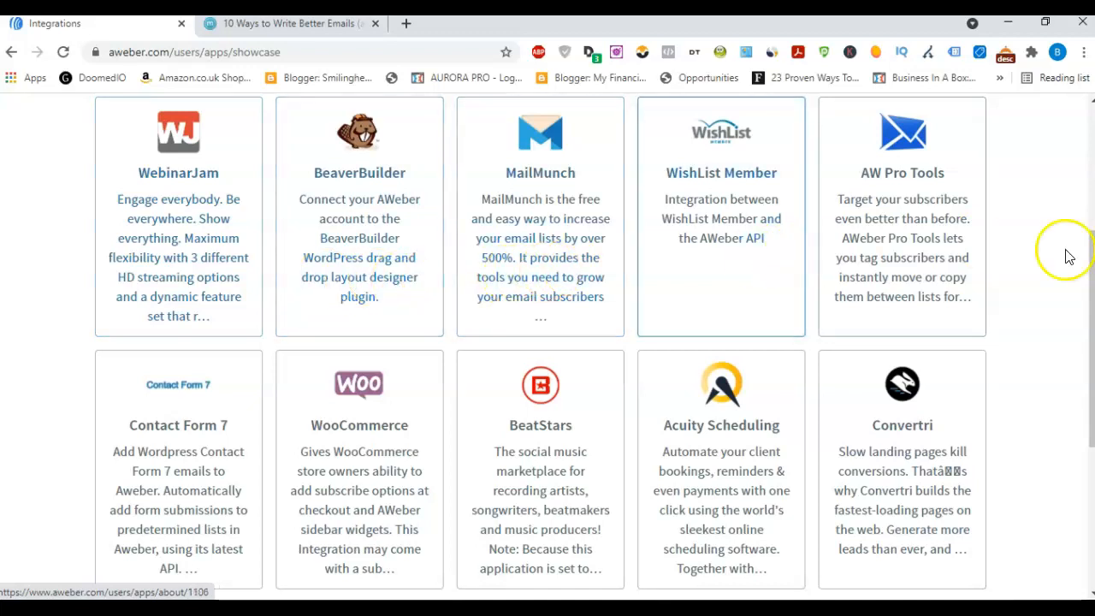
pyautogui.scroll(2, 1088, 257)
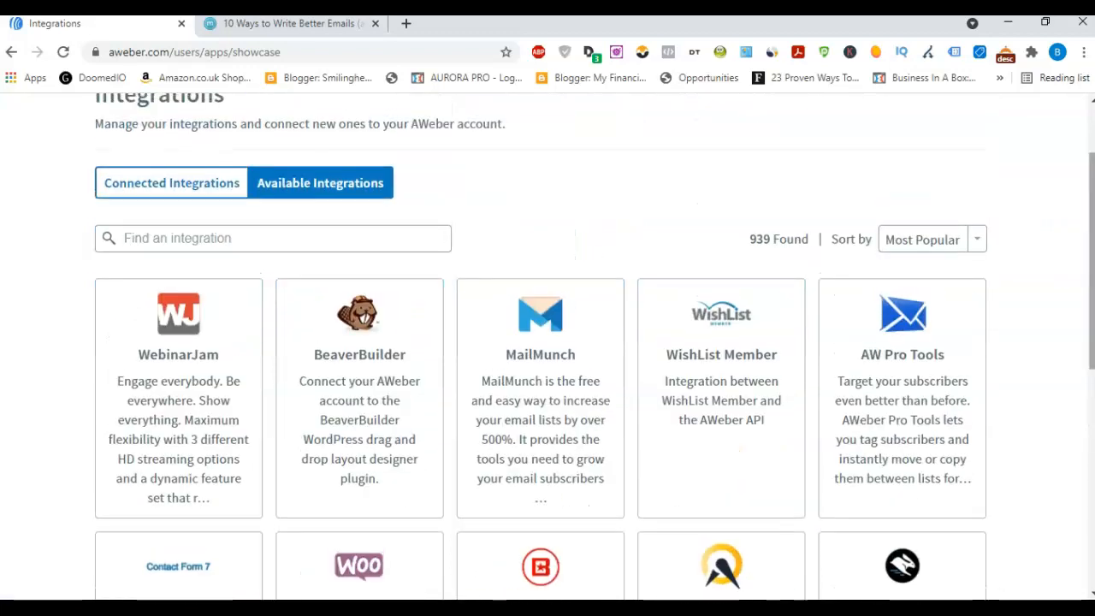
pyautogui.scroll(2, 1087, 171)
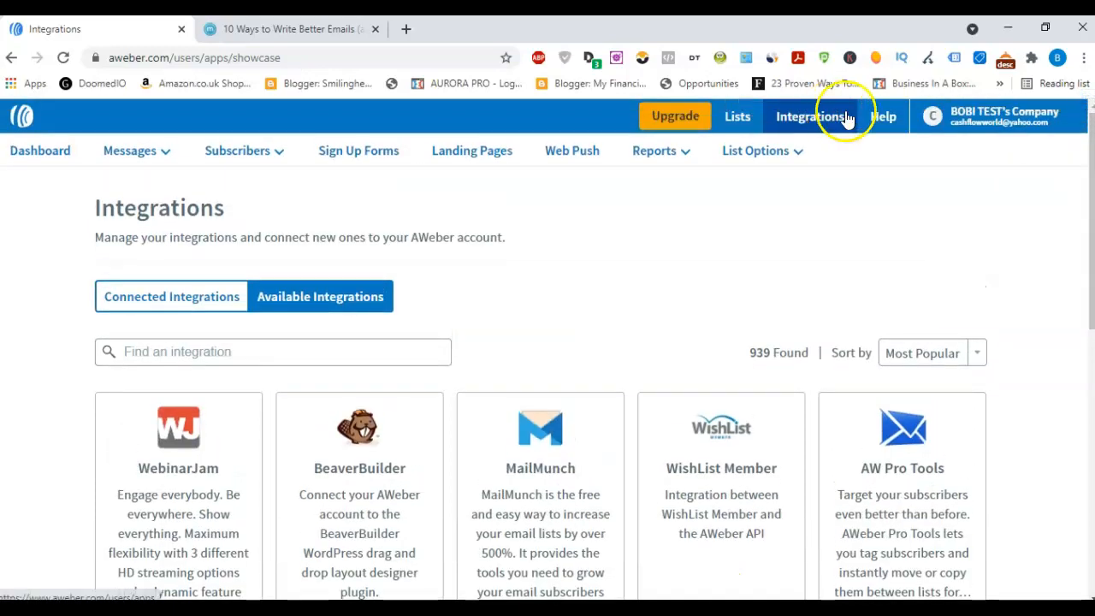
pyautogui.click(893, 125)
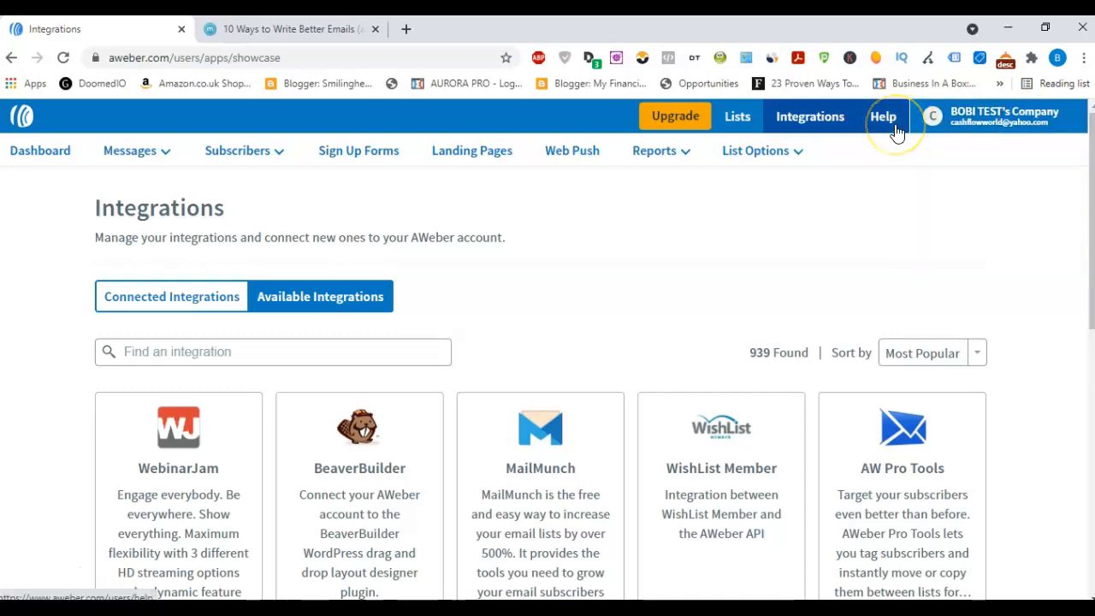
pyautogui.click(260, 154)
pyautogui.click(23, 168)
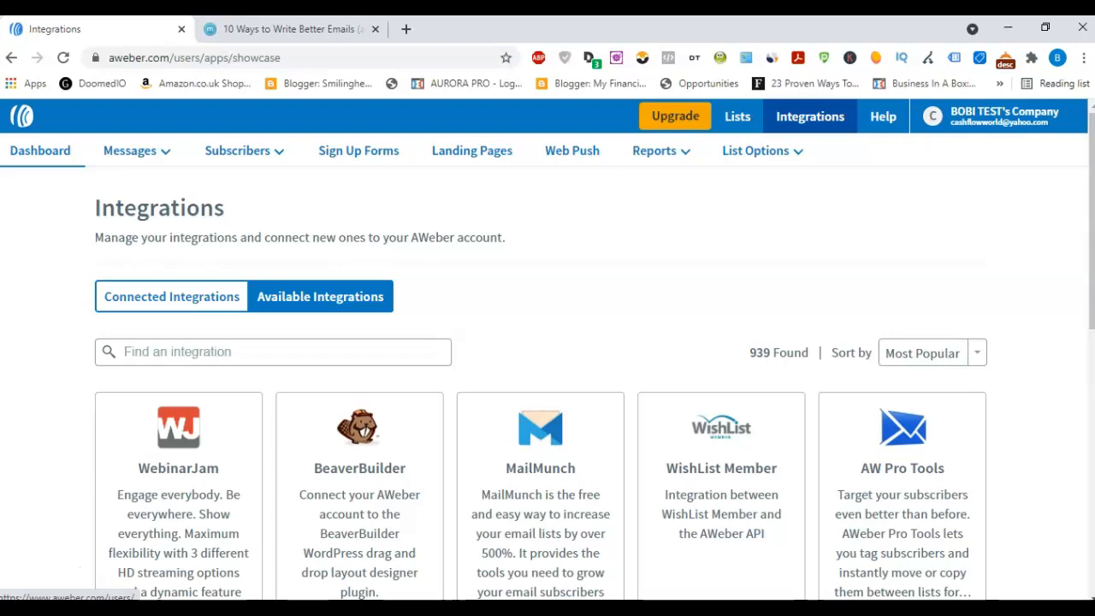
# Open the message drafts of the account
pyautogui.click(127, 158)
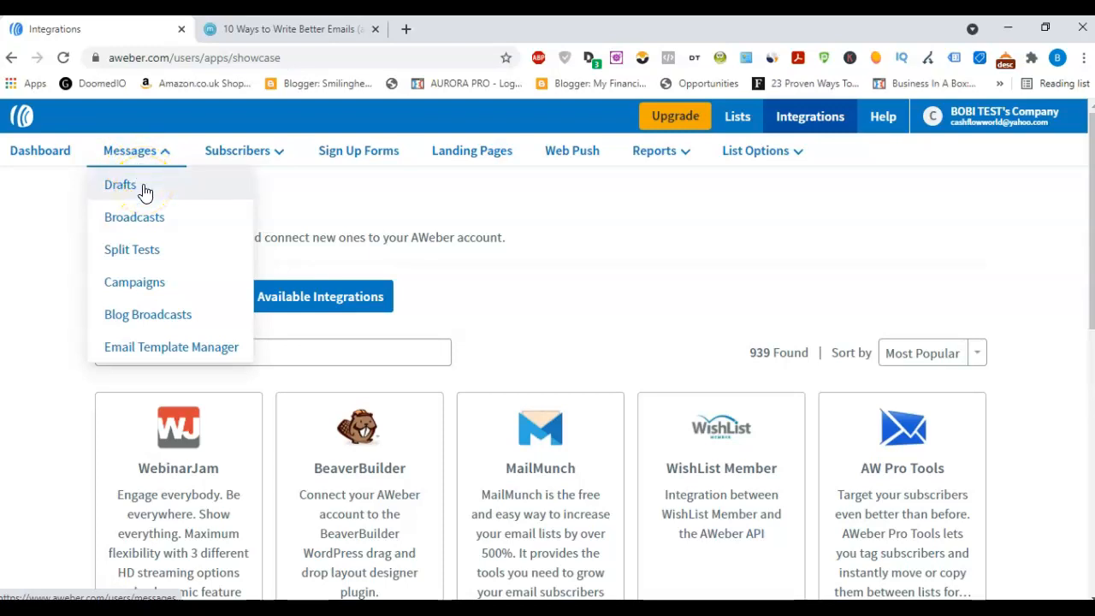
pyautogui.click(144, 189)
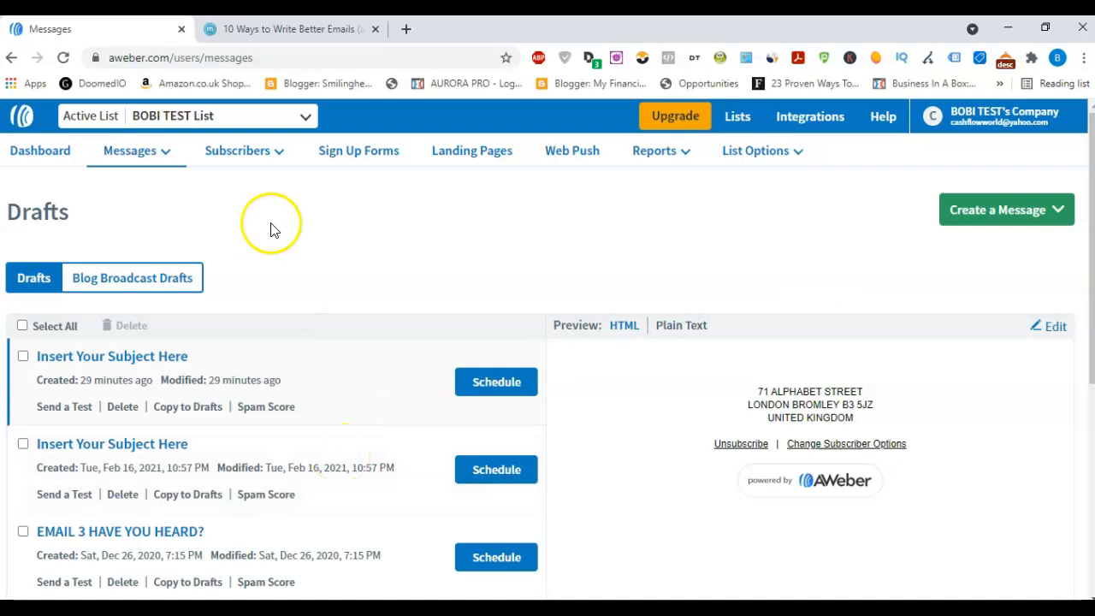
pyautogui.click(128, 159)
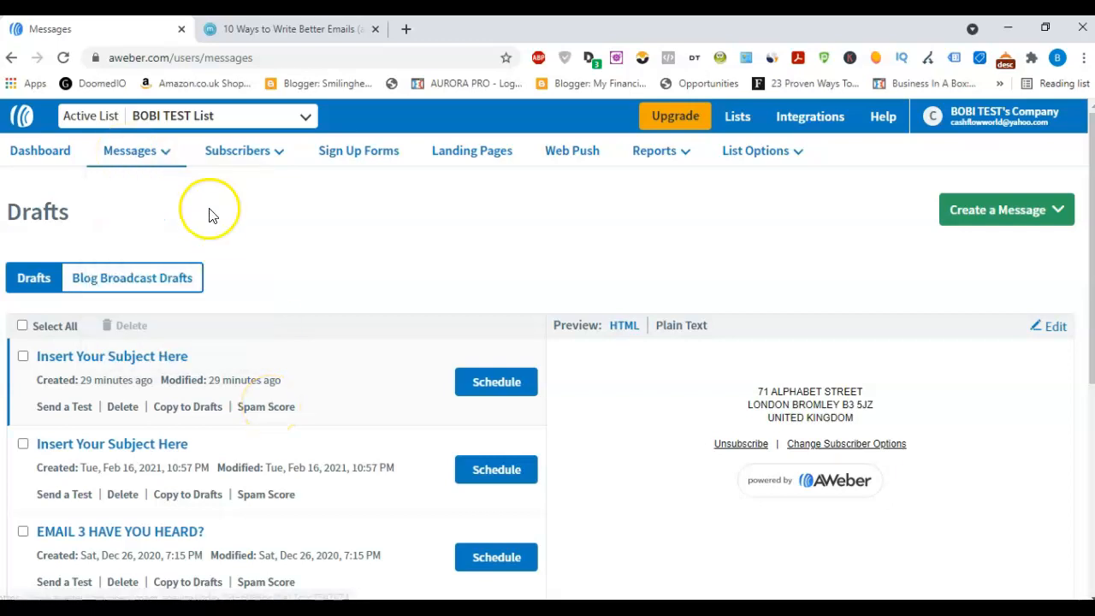
pyautogui.click(272, 152)
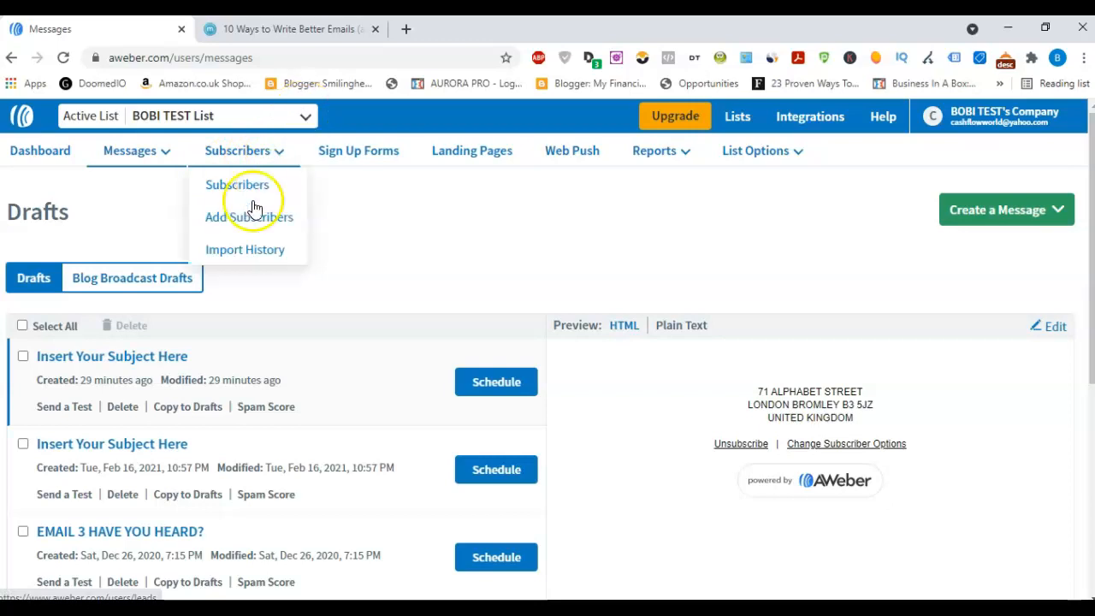
pyautogui.moveTo(159, 152)
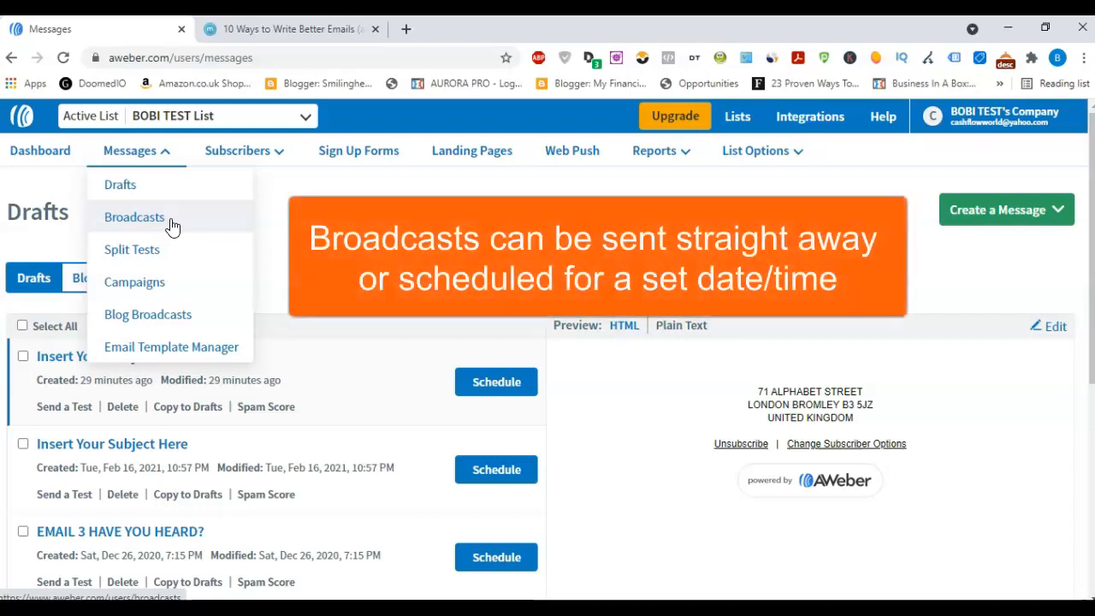
pyautogui.click(169, 263)
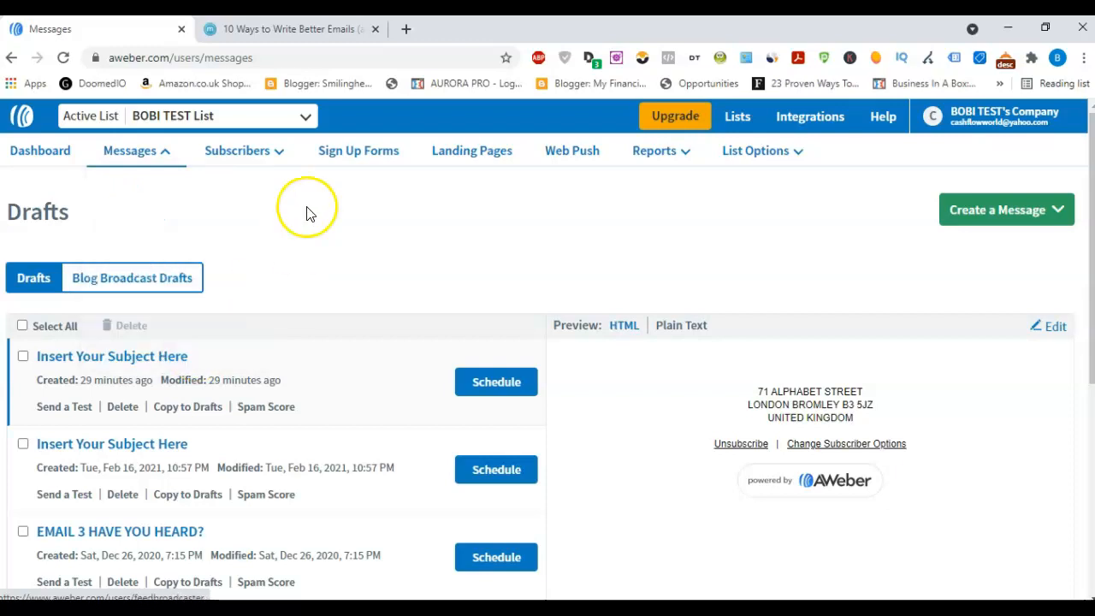
pyautogui.moveTo(245, 152)
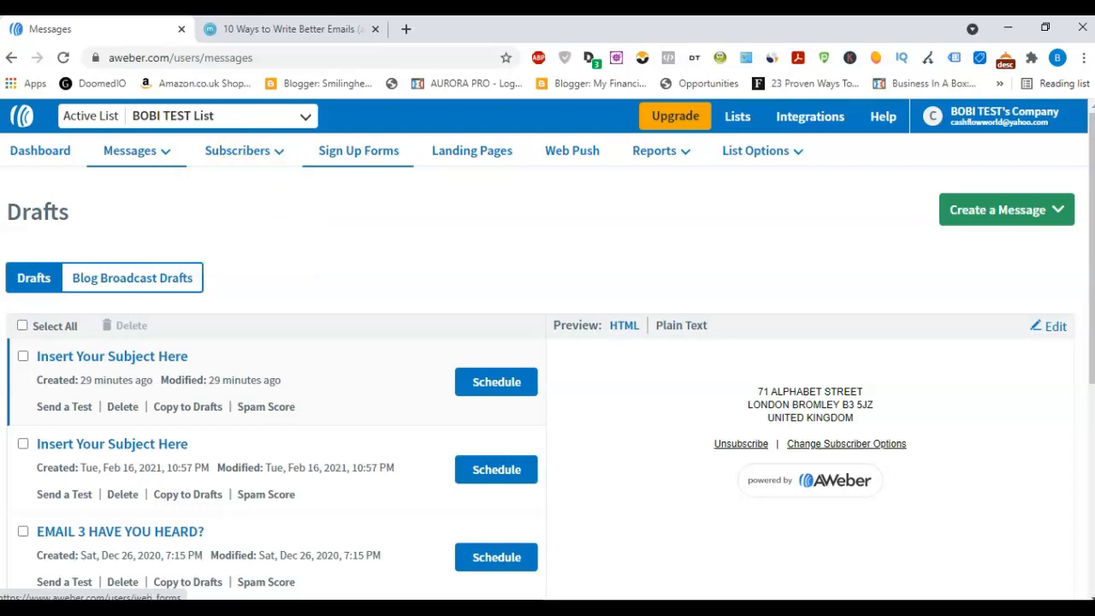
pyautogui.click(361, 156)
pyautogui.click(484, 157)
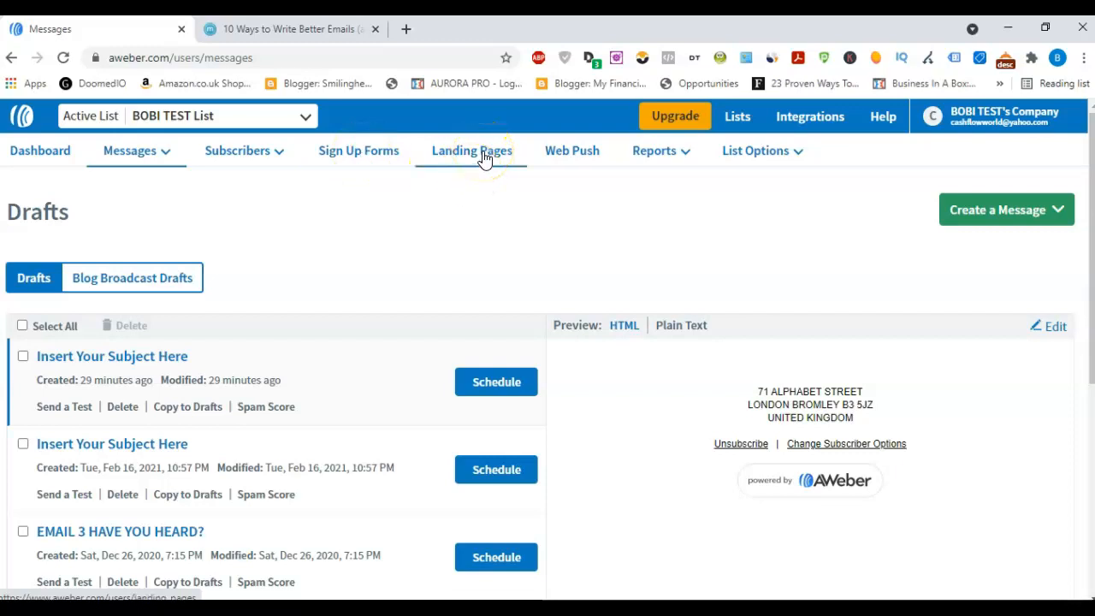
# Open the campaigns overview of the list, look through it, and open the subscribers page
pyautogui.moveTo(758, 156)
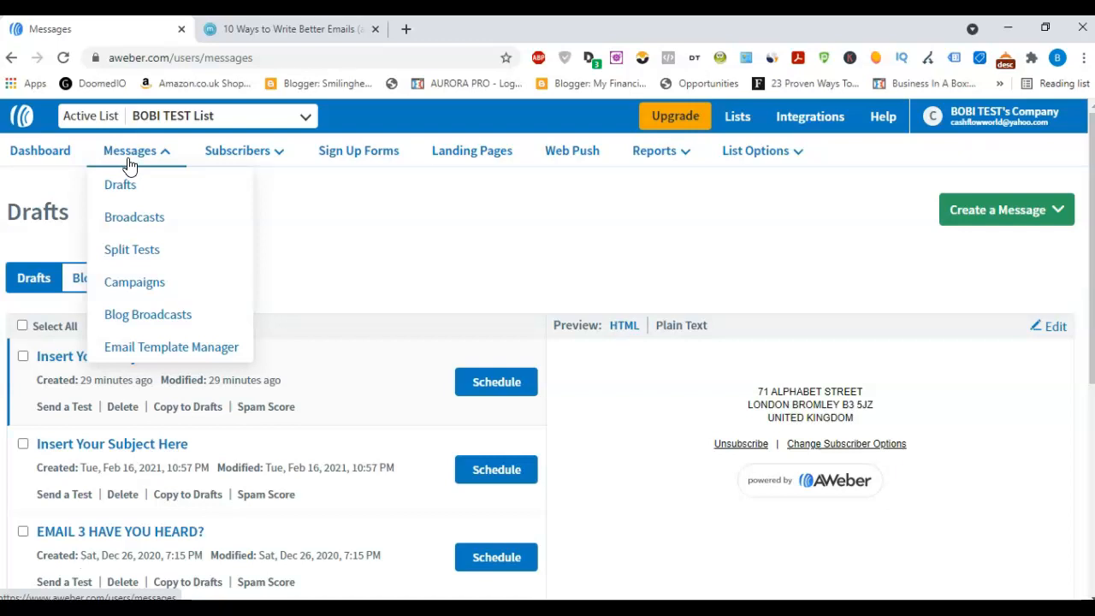
pyautogui.click(134, 185)
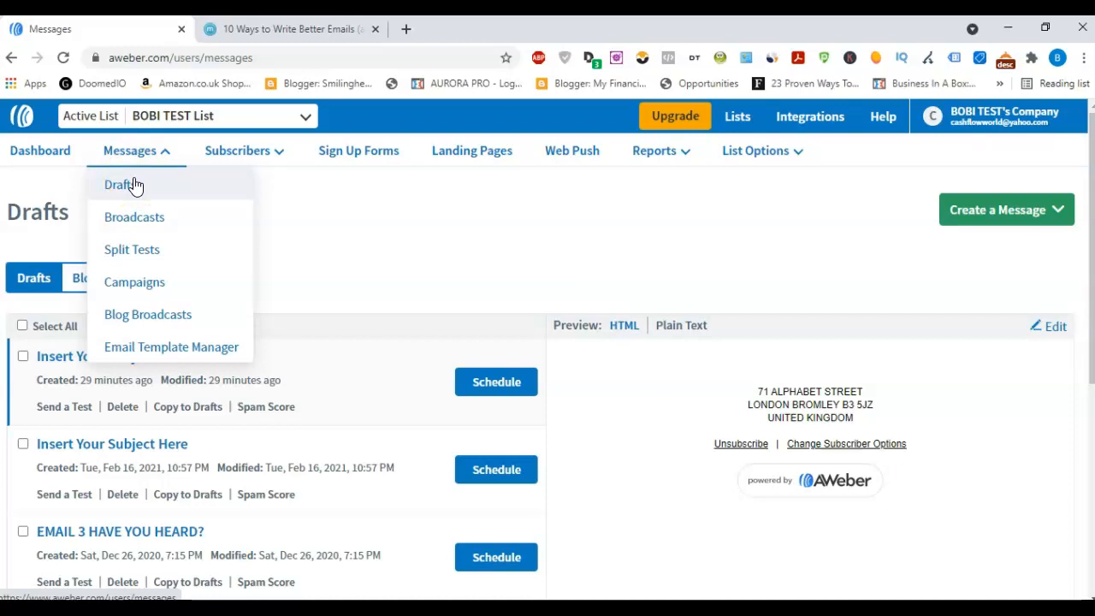
pyautogui.click(134, 282)
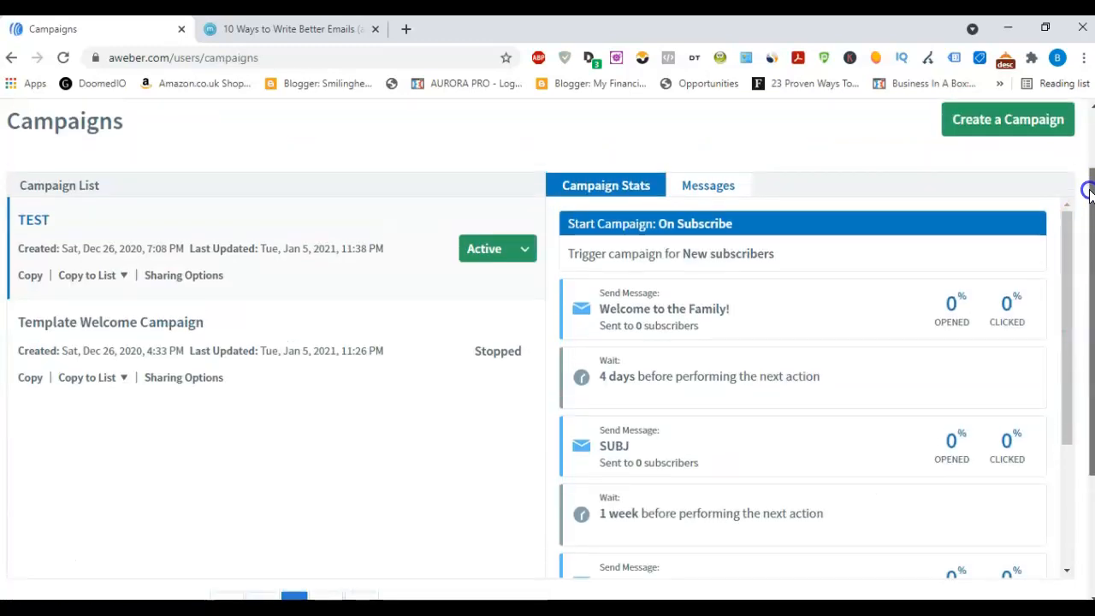
pyautogui.scroll(1, 1089, 244)
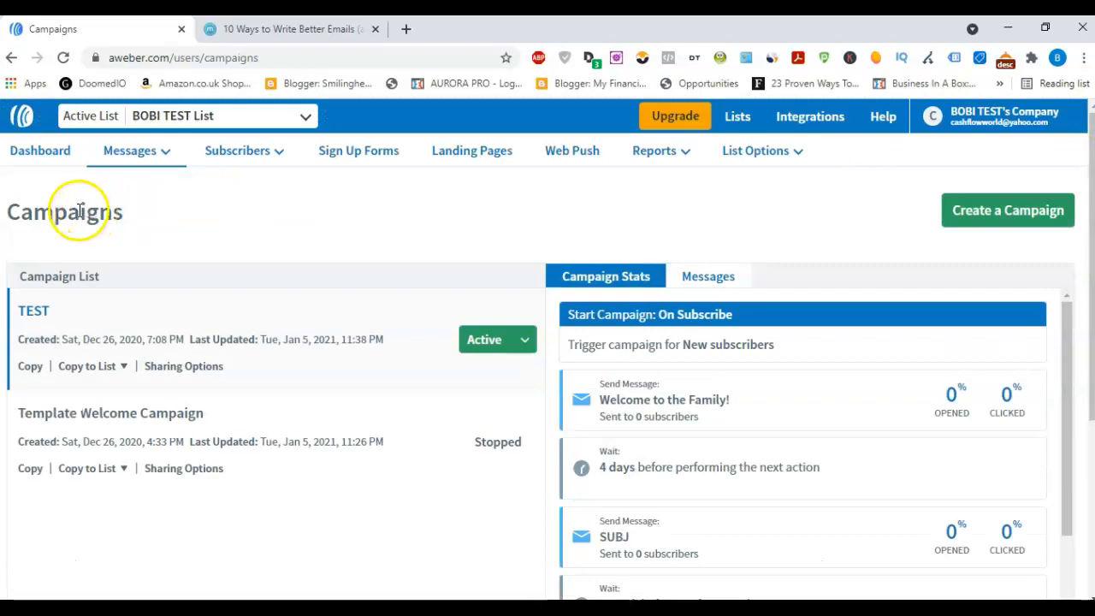
pyautogui.click(244, 148)
# Open the sign up forms page and start creating a sign up form for a website
pyautogui.click(379, 150)
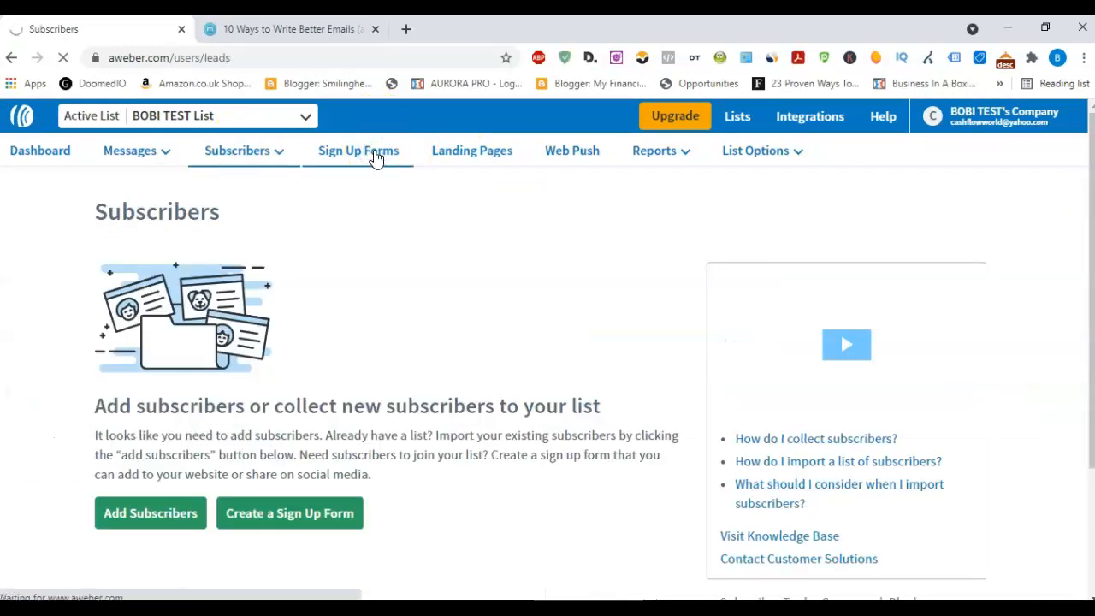
pyautogui.moveTo(1090, 171)
pyautogui.mouseDown()
pyautogui.moveTo(1090, 191)
pyautogui.moveTo(1090, 177)
pyautogui.mouseUp()
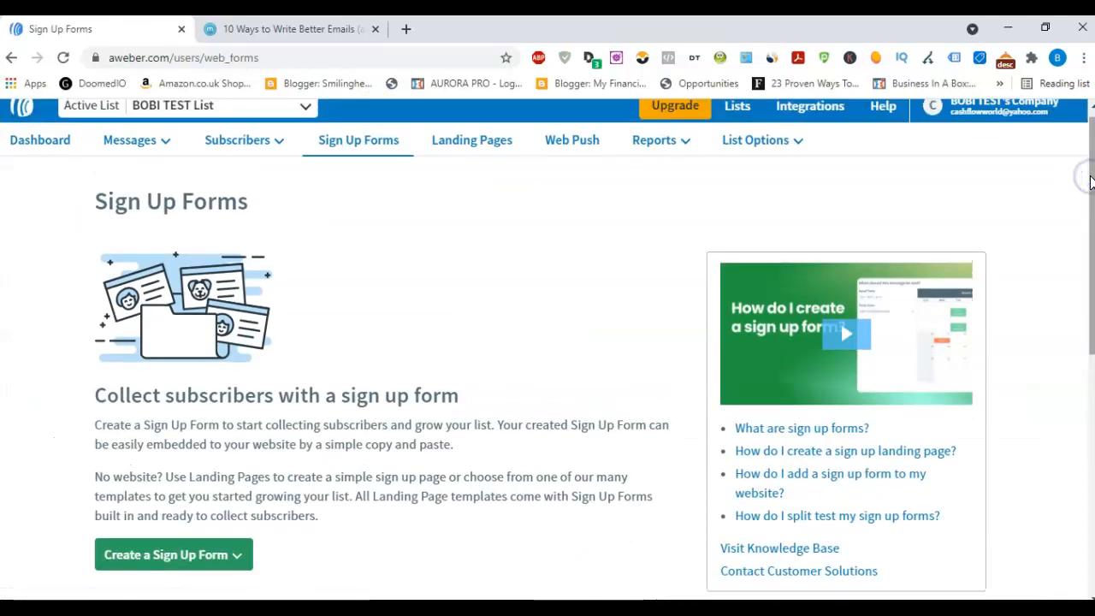
pyautogui.moveTo(1092, 228); pyautogui.dragTo(1094, 276)
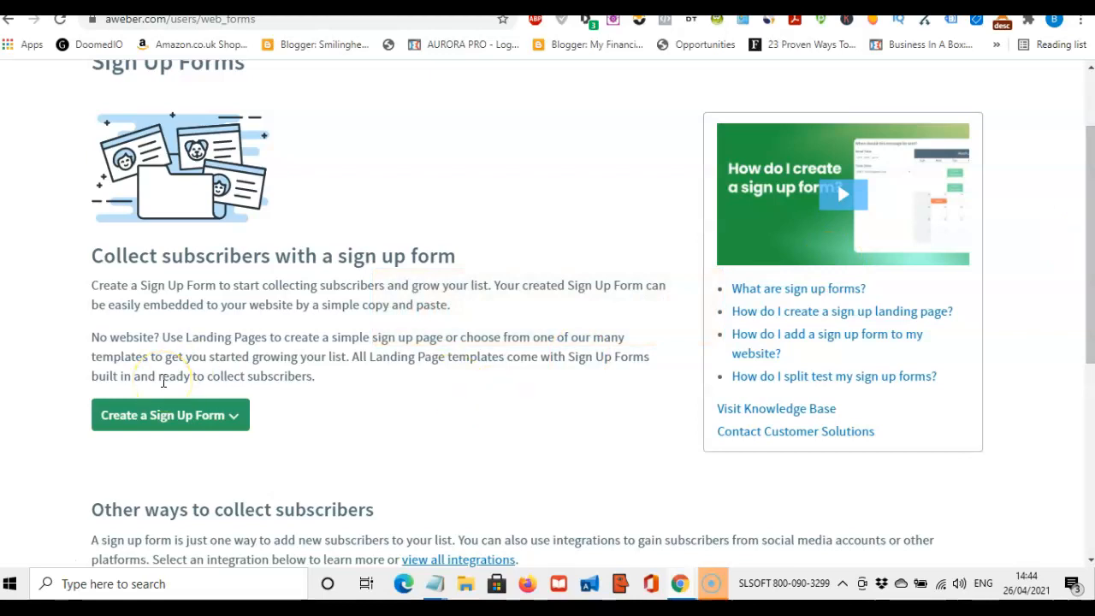
pyautogui.click(162, 422)
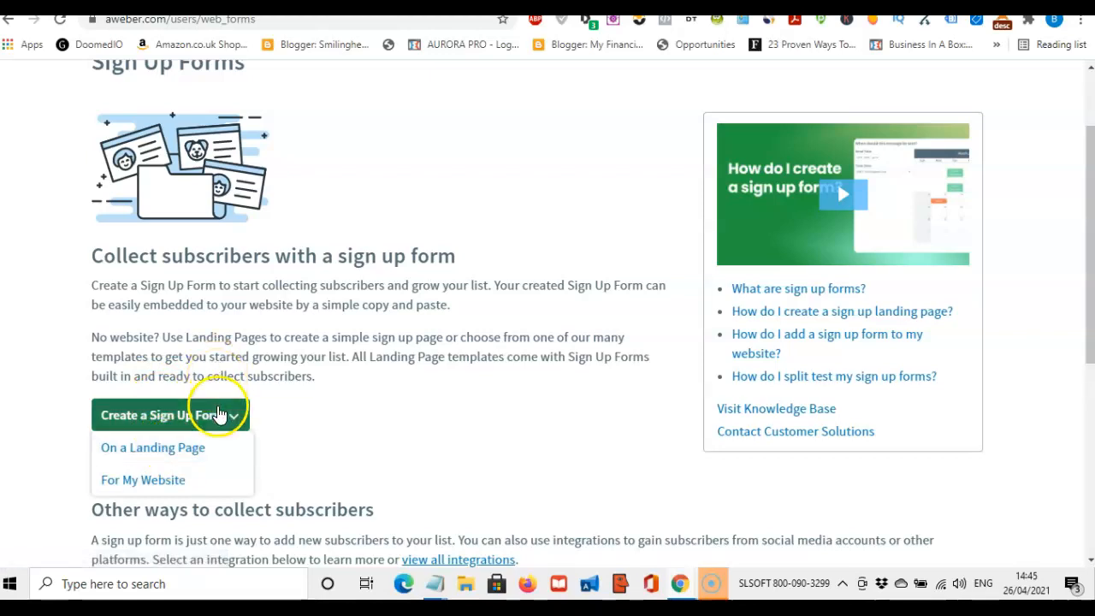
pyautogui.click(181, 482)
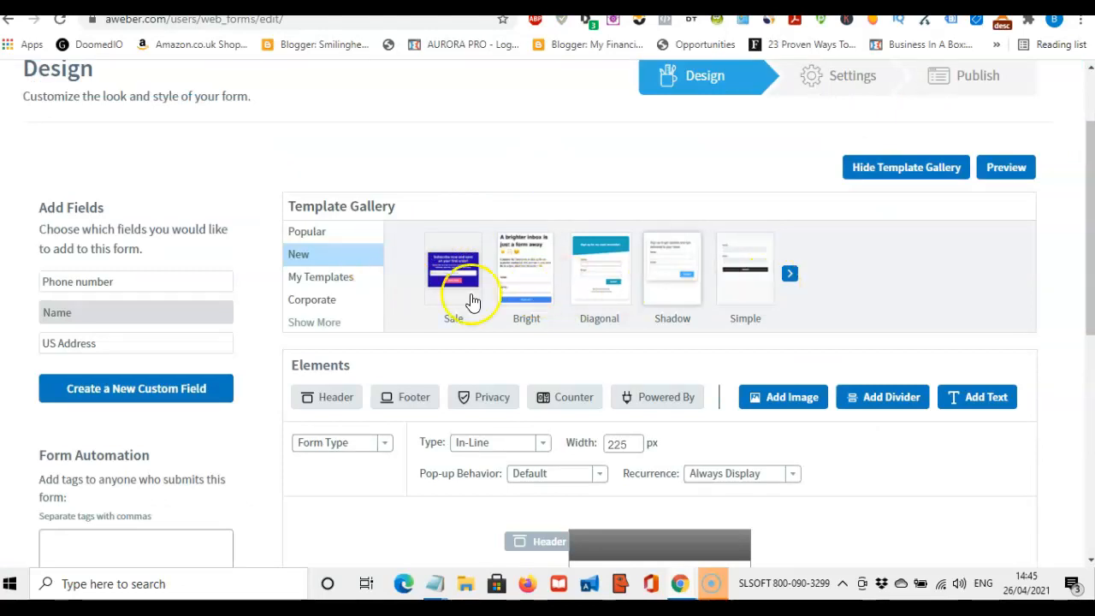
# Load the Cresswell template in its orange variant from the popular form templates
pyautogui.click(309, 232)
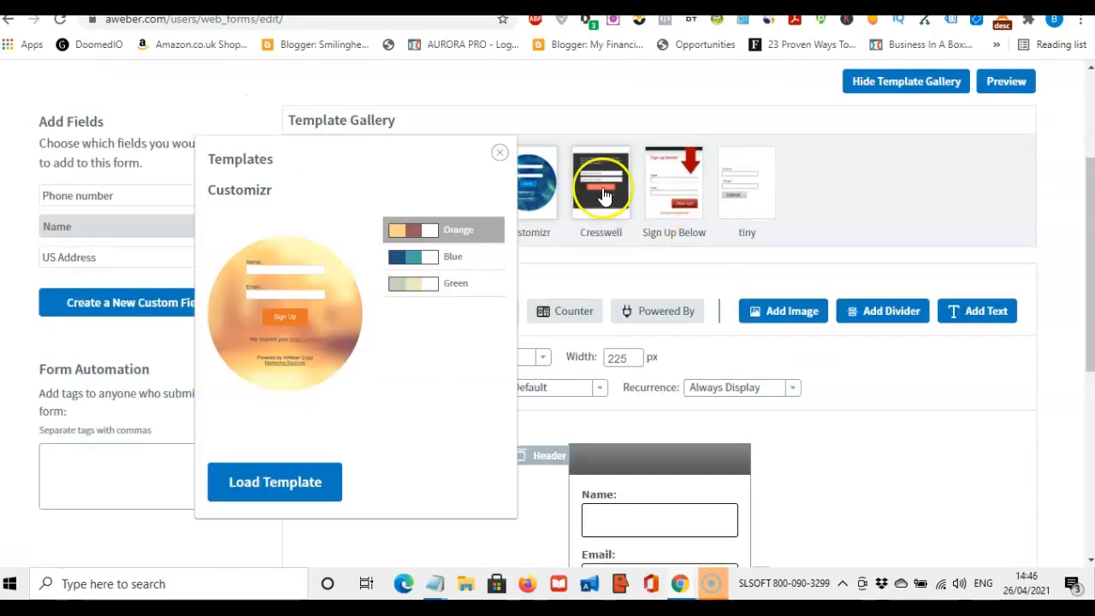
pyautogui.click(604, 195)
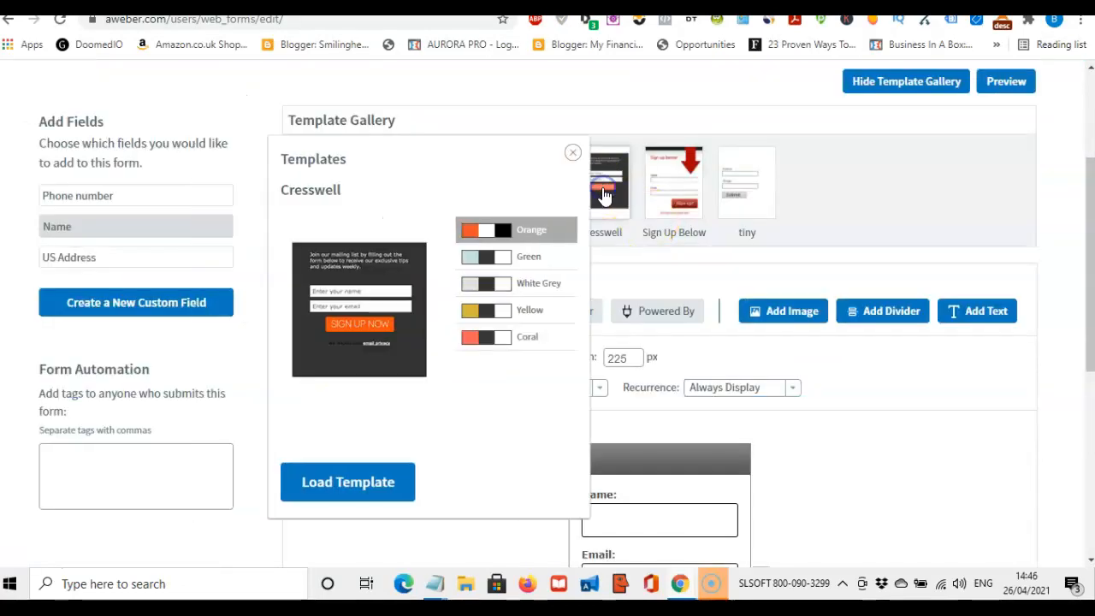
pyautogui.click(351, 484)
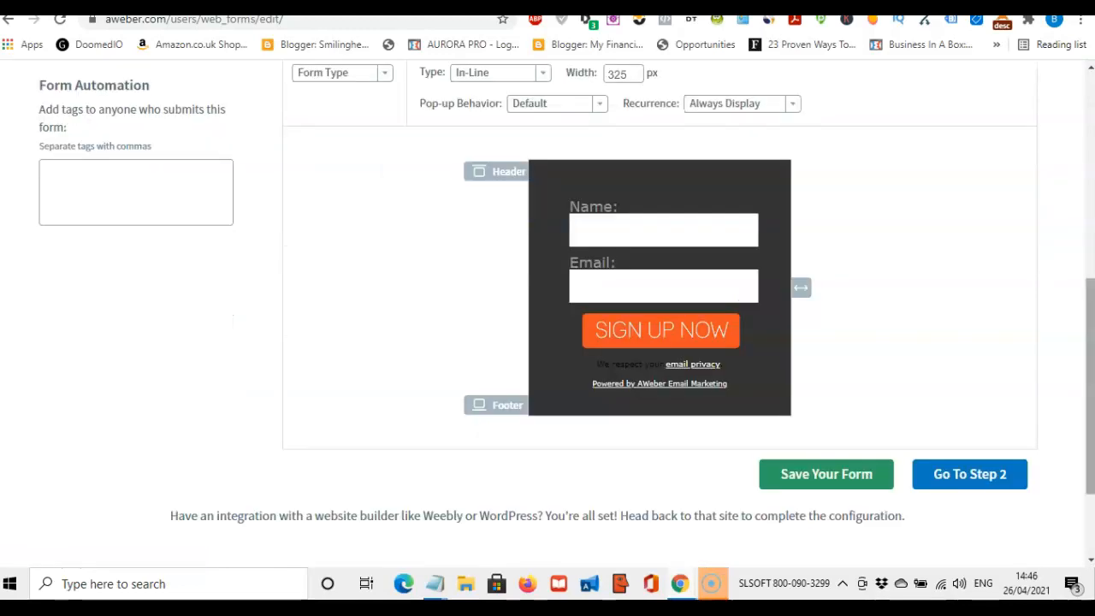
# Open the form's sign-up button for editing and switch it from an image to an HTML button
pyautogui.moveTo(1090, 398); pyautogui.dragTo(1089, 357)
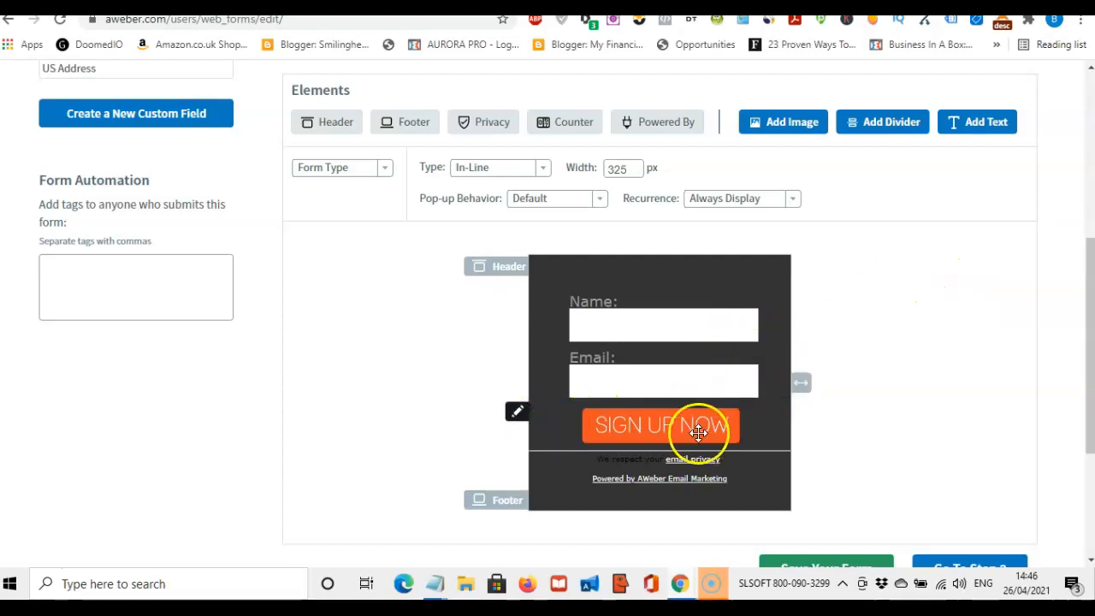
pyautogui.click(516, 411)
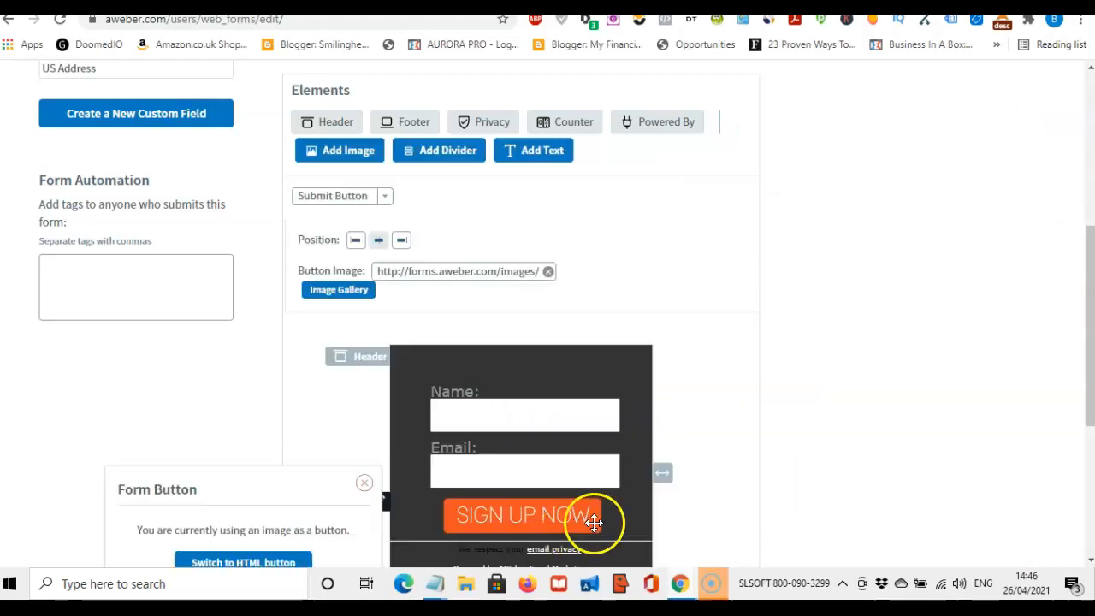
pyautogui.scroll(-2, 592, 521)
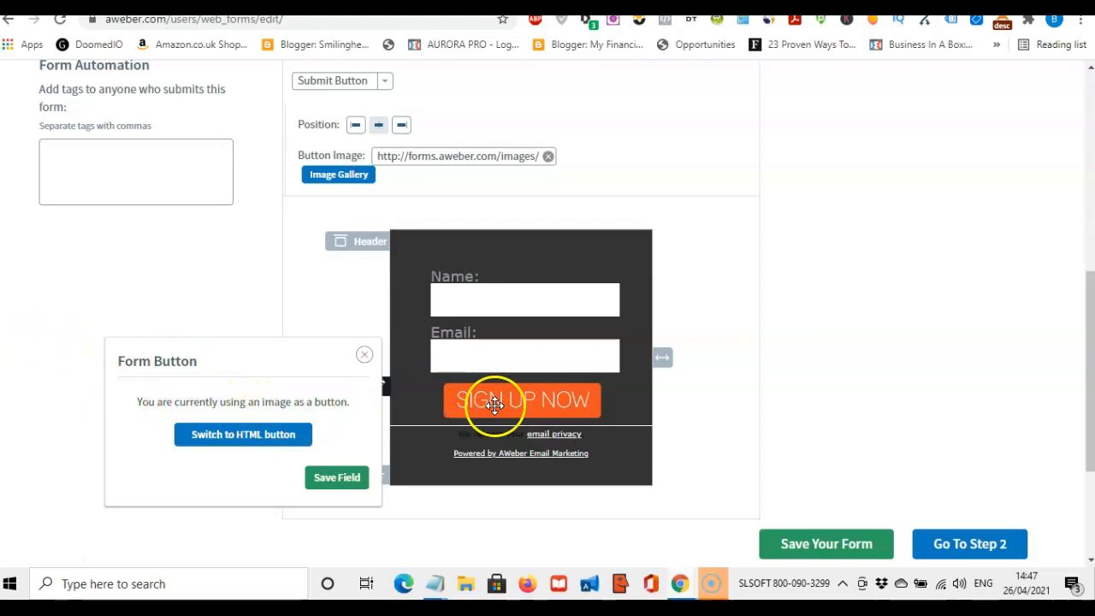
pyautogui.click(247, 438)
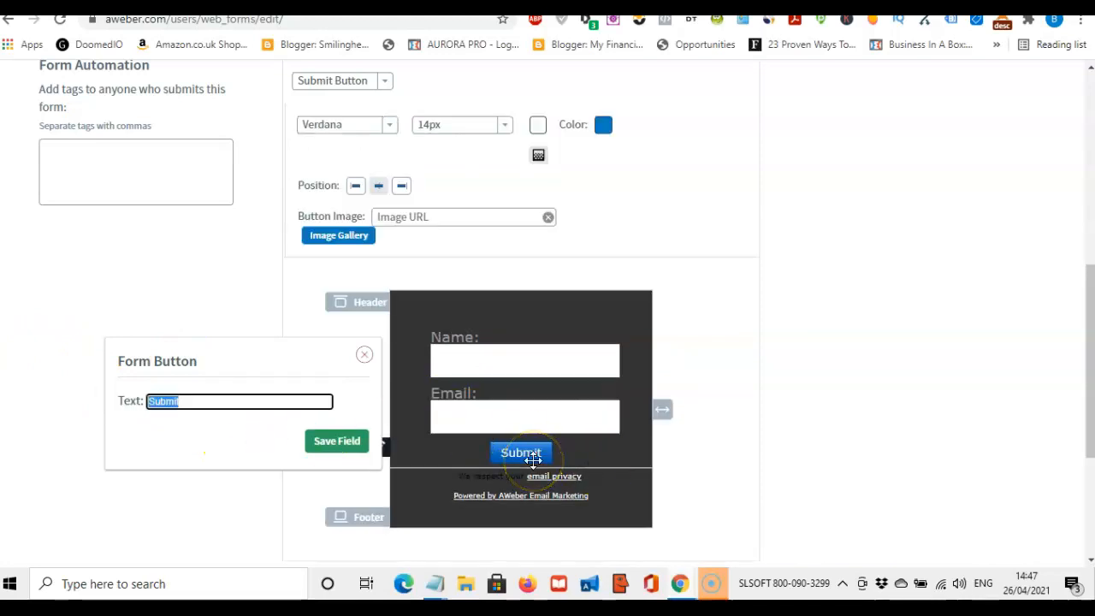
# Change the form button's text to "Sign me up!" and save the field
pyautogui.press('BackSpace')
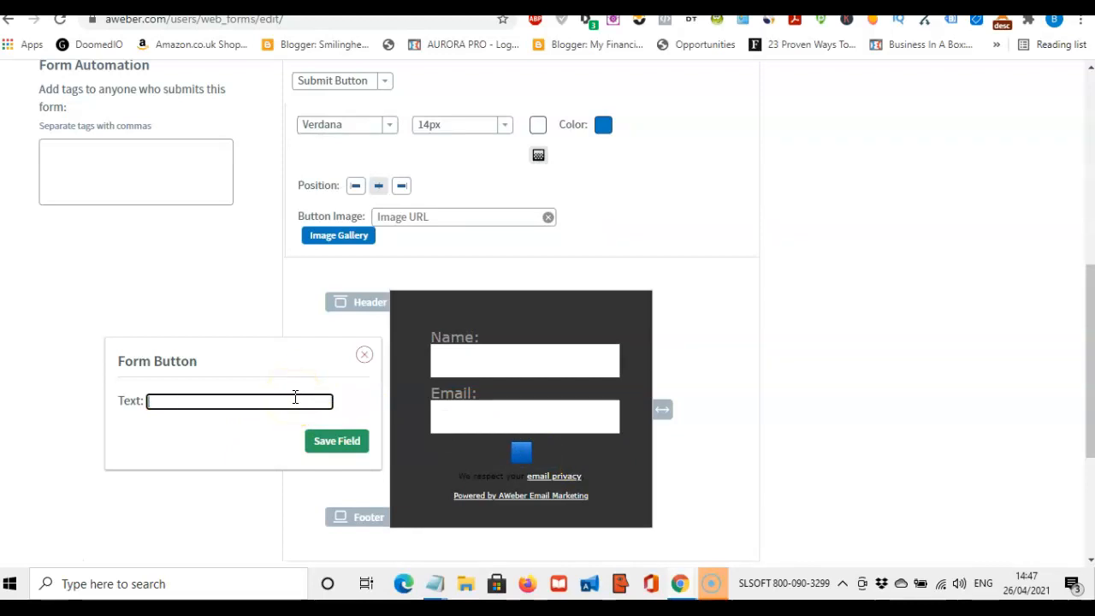
pyautogui.write('Sh')
pyautogui.press('BackSpace')
pyautogui.press('BackSpace')
pyautogui.write('Sign ')
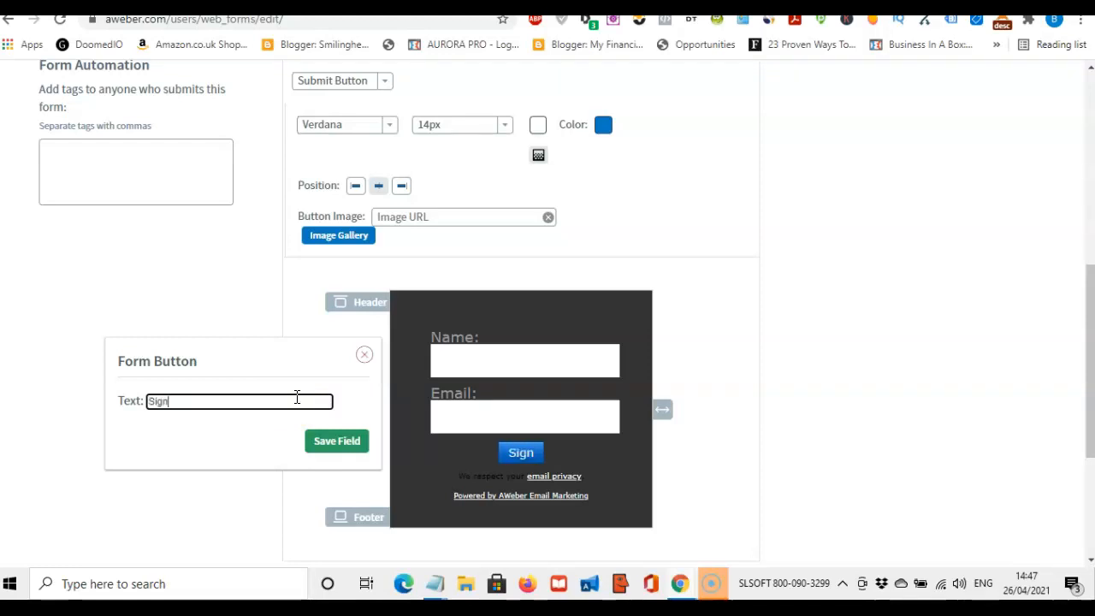
pyautogui.write('me up!')
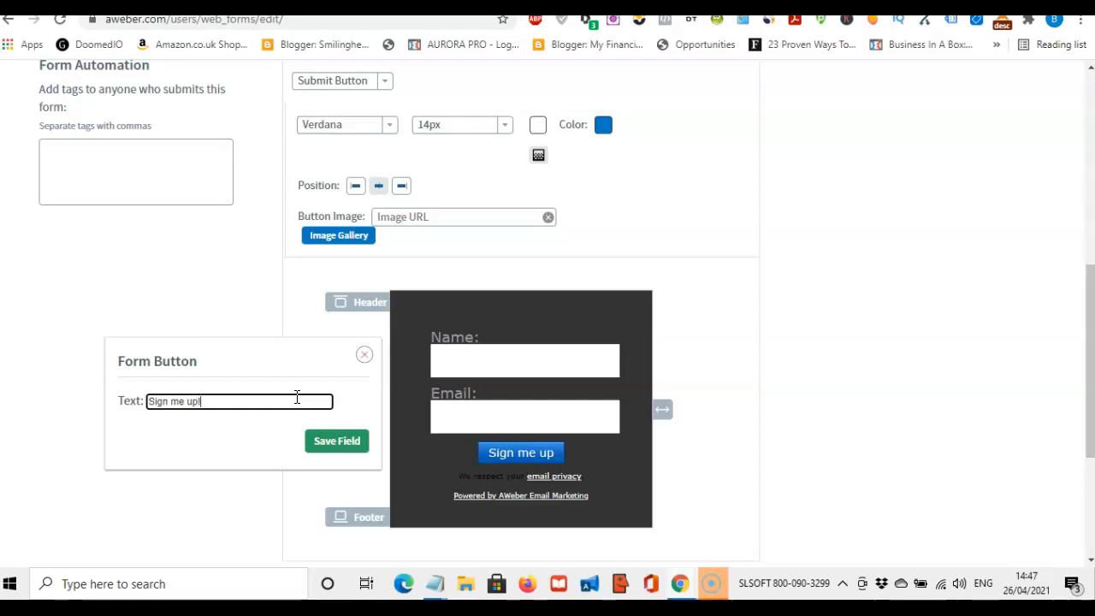
pyautogui.click(341, 443)
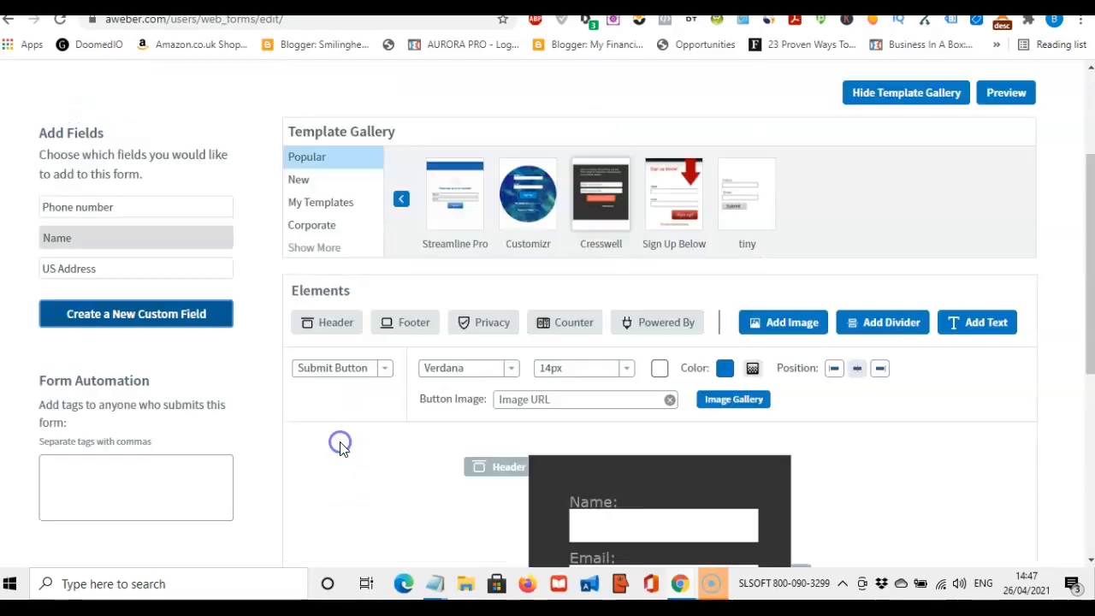
# Set the full name label of the name field to "First name" and make the field optional
pyautogui.scroll(-2, 1076, 317)
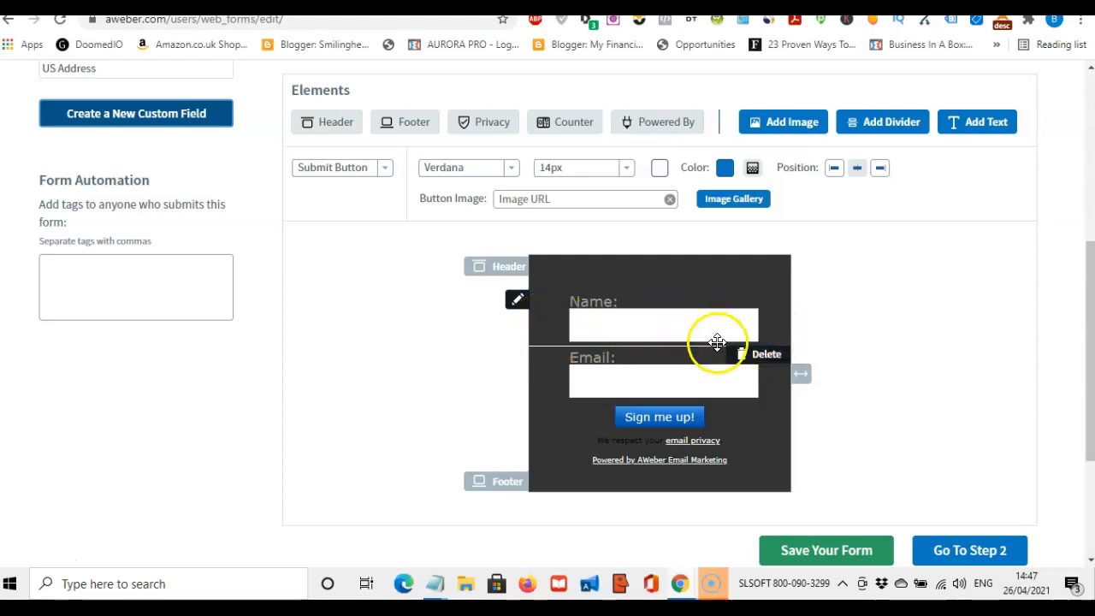
pyautogui.click(514, 310)
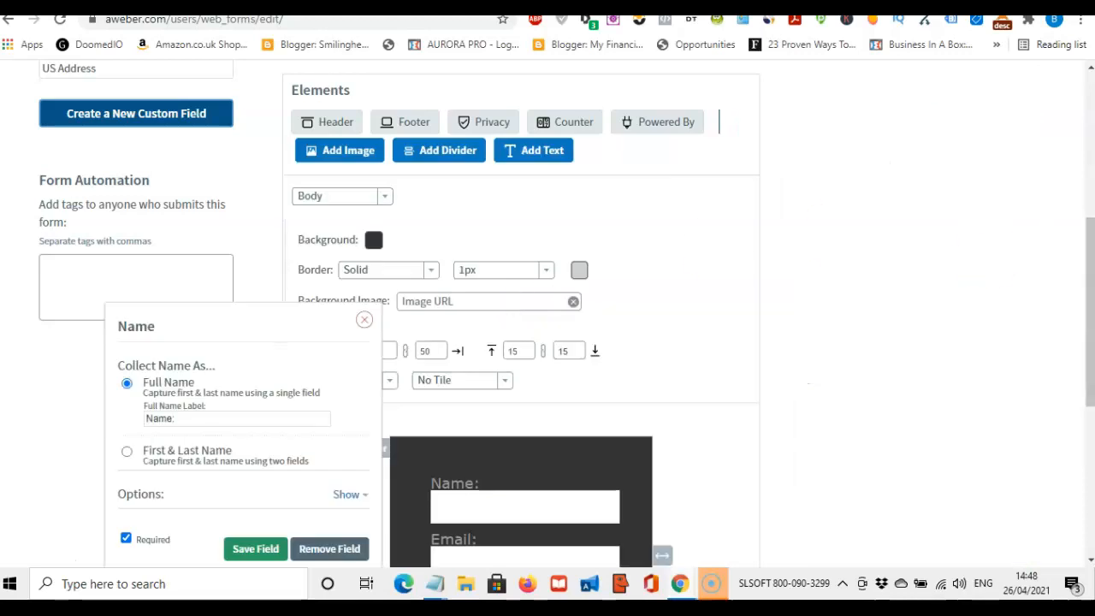
pyautogui.moveTo(1089, 249); pyautogui.dragTo(1090, 304)
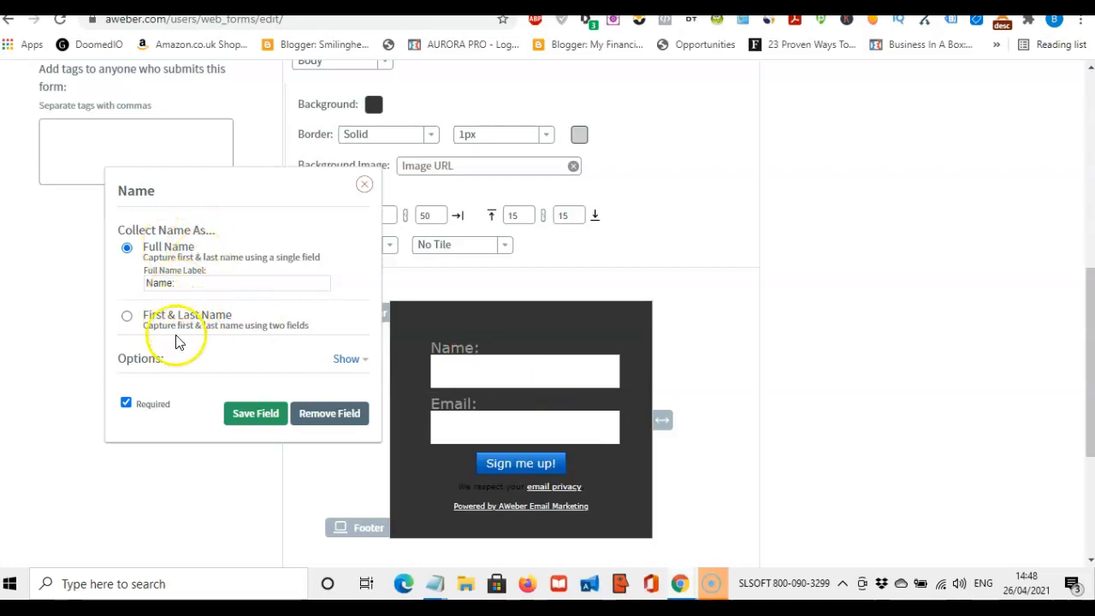
pyautogui.click(188, 283)
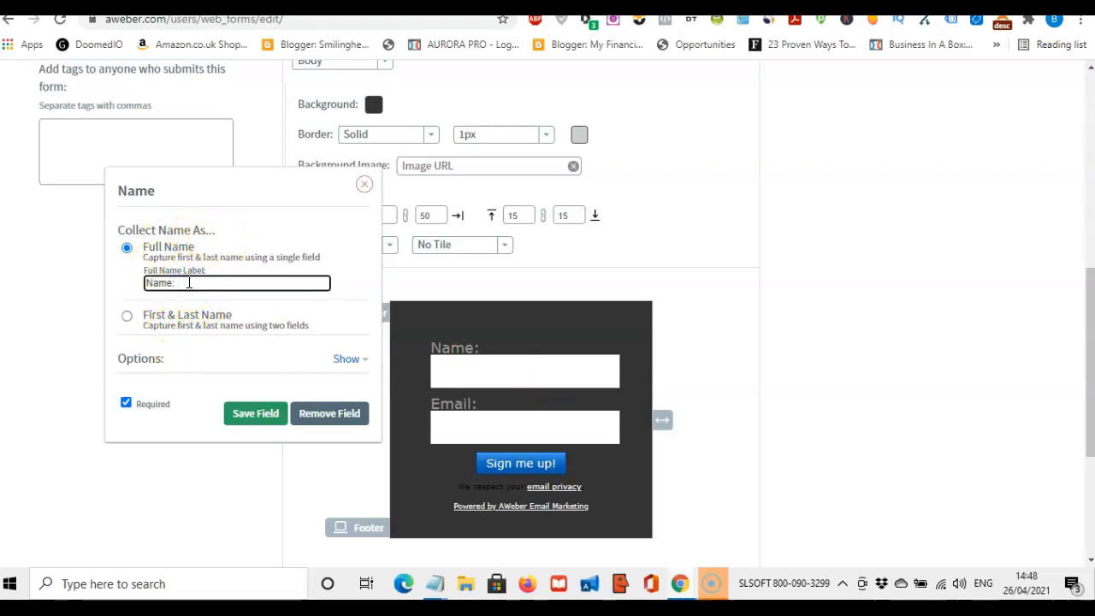
pyautogui.press('BackSpace')
pyautogui.write('First nam')
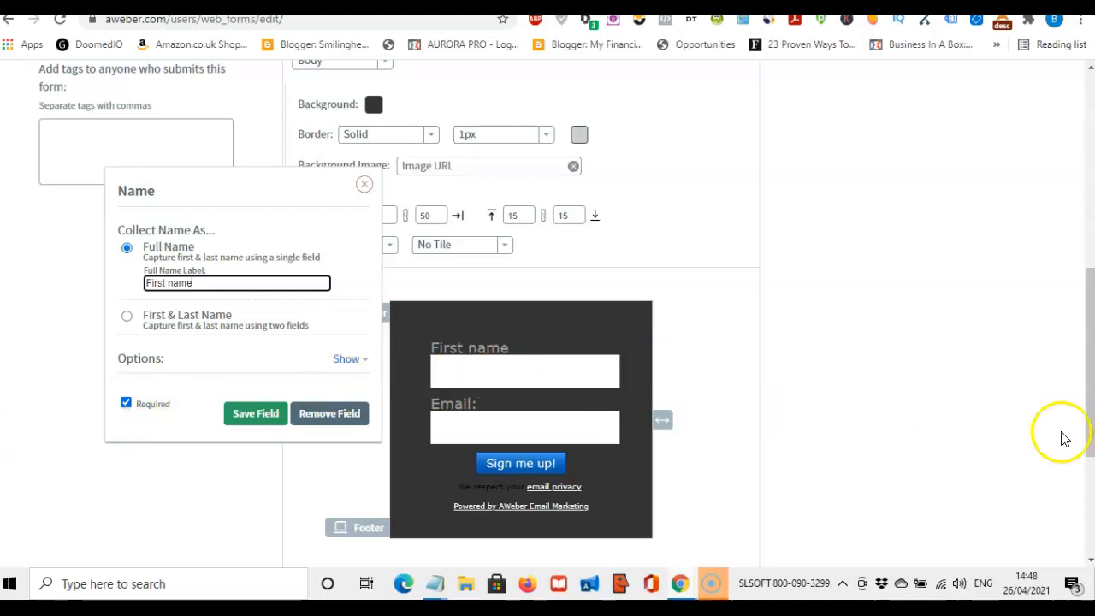
pyautogui.moveTo(1090, 313); pyautogui.dragTo(1092, 348)
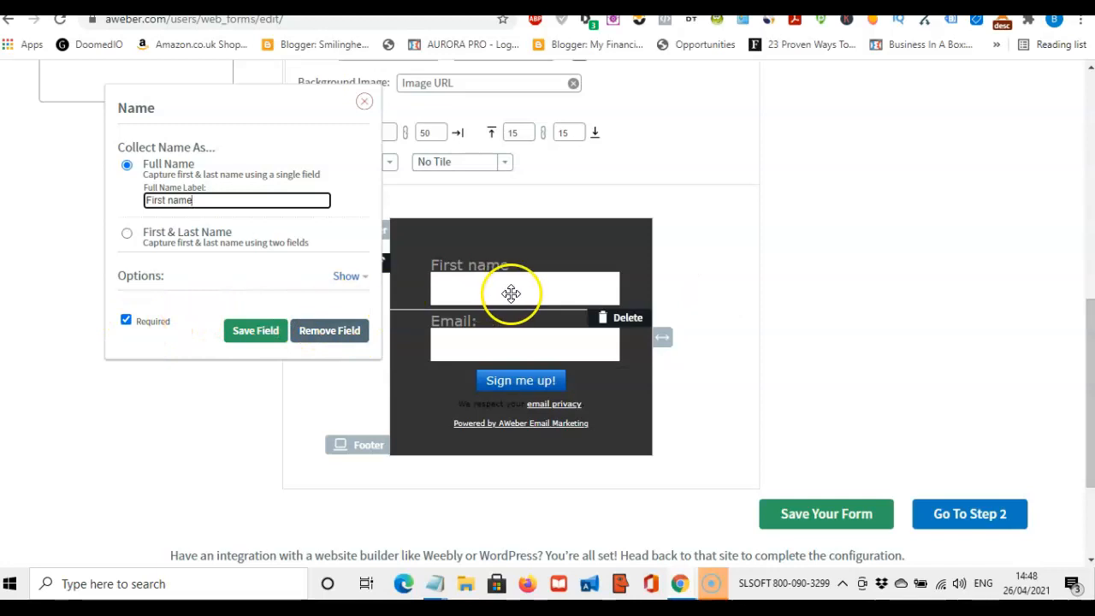
pyautogui.click(127, 321)
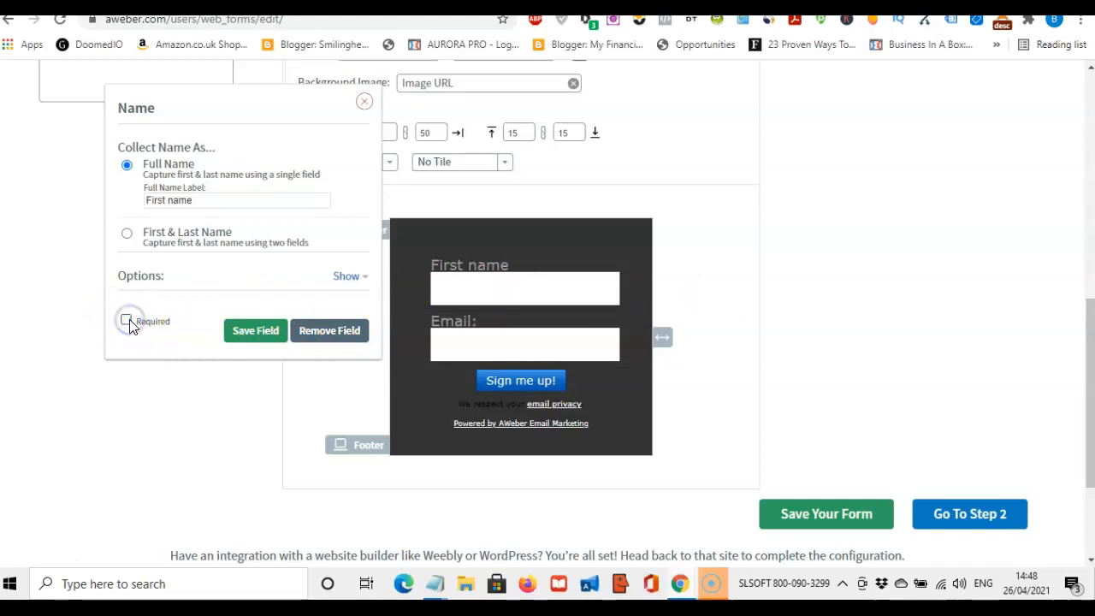
# Remove the name field from the sign up form
pyautogui.click(330, 342)
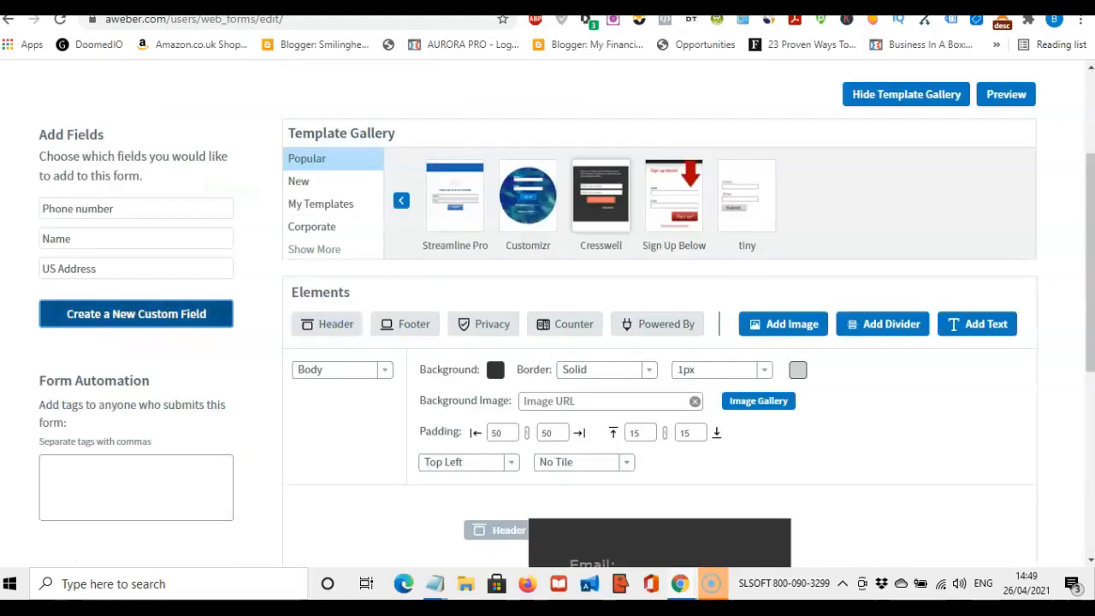
pyautogui.scroll(-3, 1076, 244)
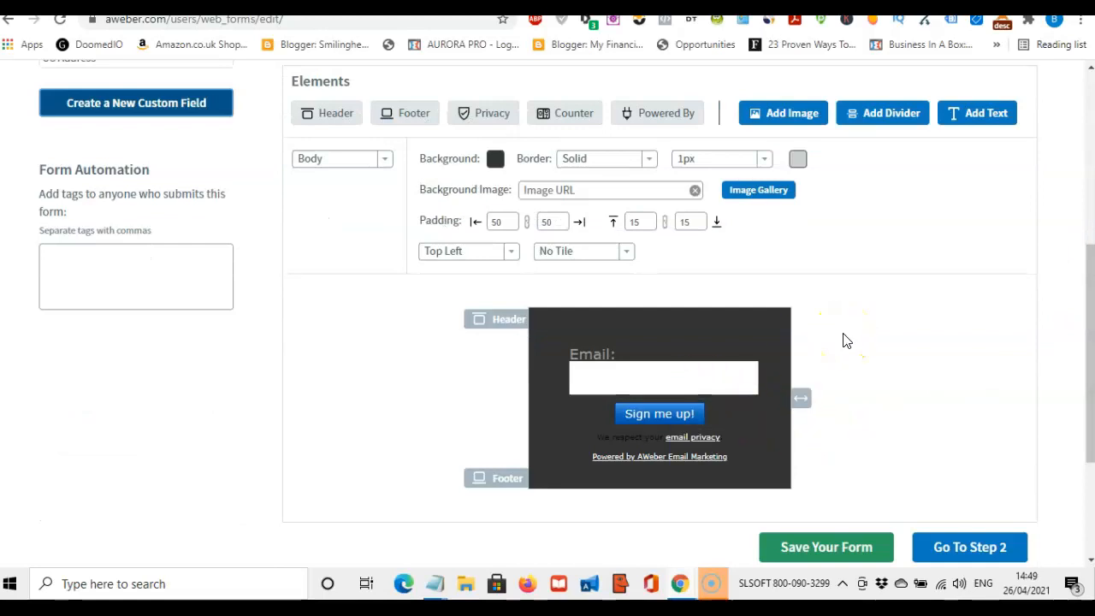
pyautogui.click(894, 423)
pyautogui.click(861, 545)
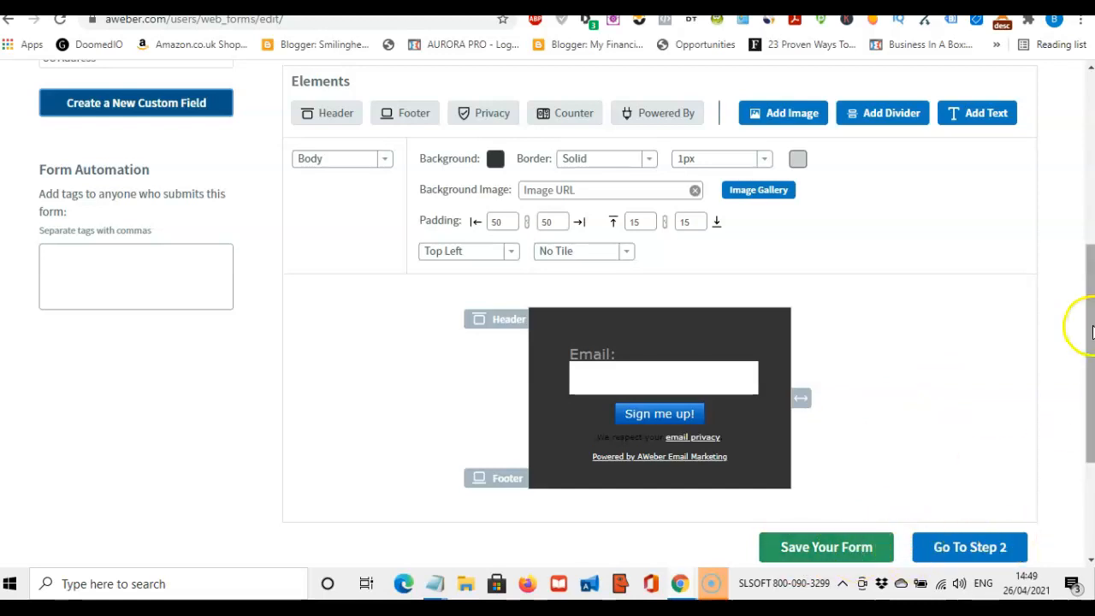
# Open the form's email field for editing and set its label font to 36px Helvetica
pyautogui.moveTo(1093, 332); pyautogui.dragTo(1093, 354)
pyautogui.click(712, 292)
pyautogui.click(508, 285)
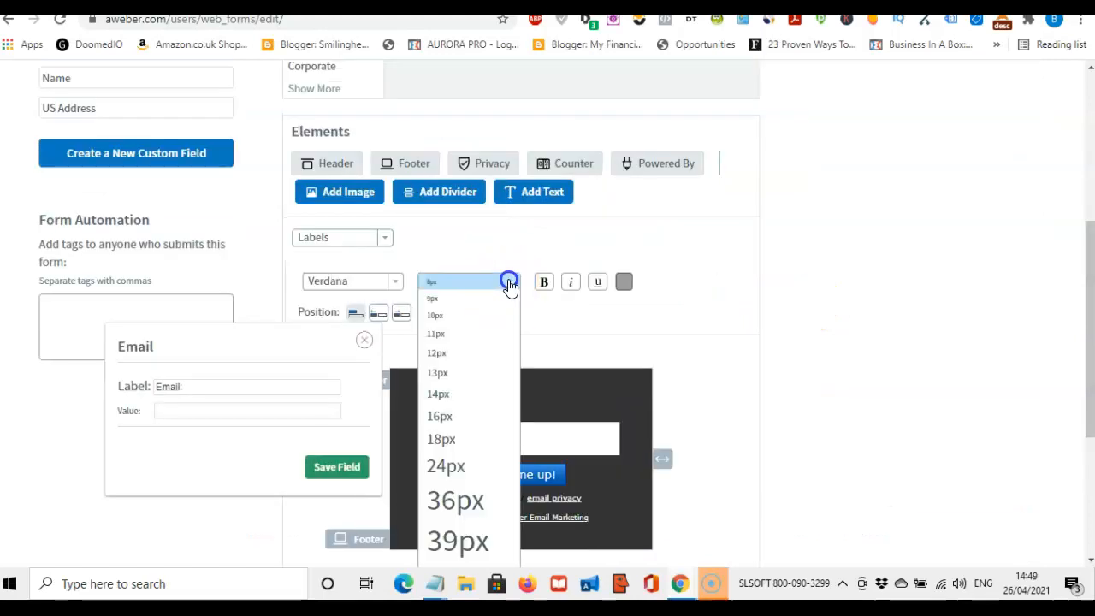
pyautogui.click(466, 505)
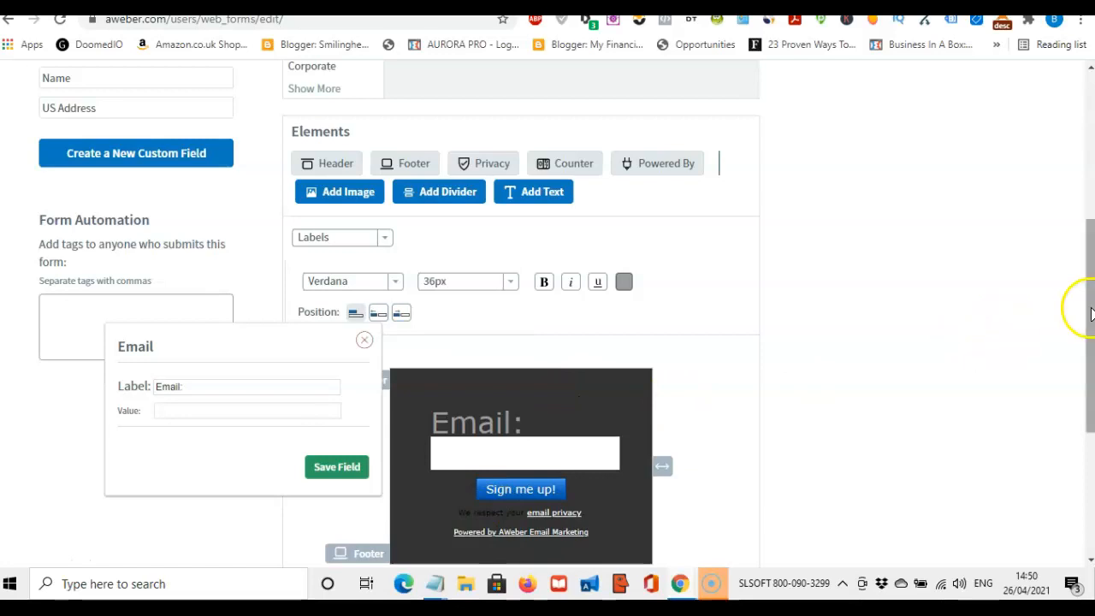
pyautogui.scroll(-1, 1092, 315)
pyautogui.click(572, 228)
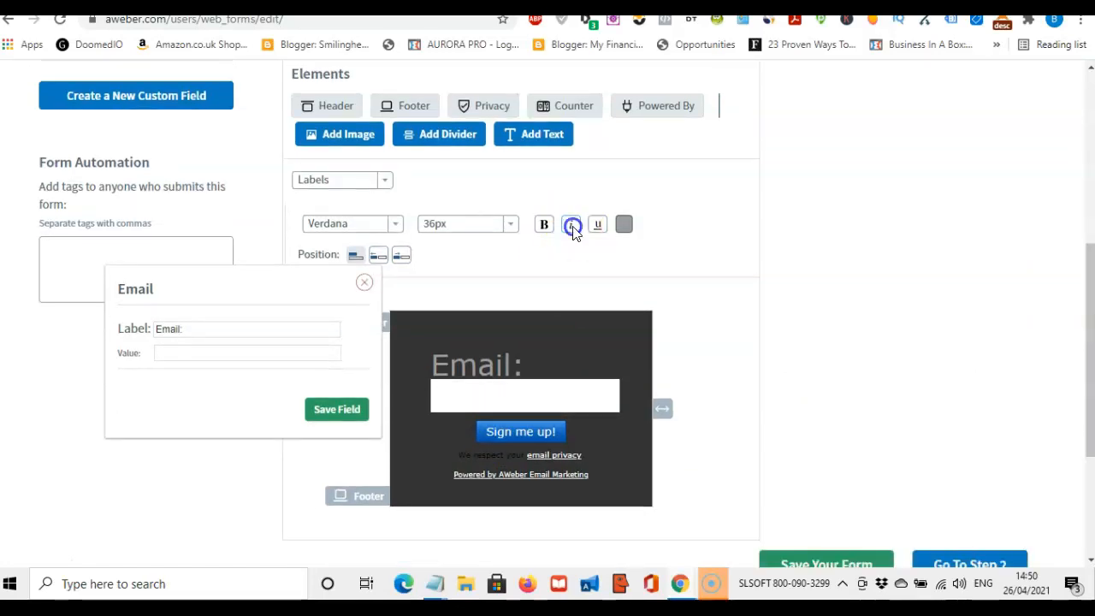
pyautogui.click(398, 227)
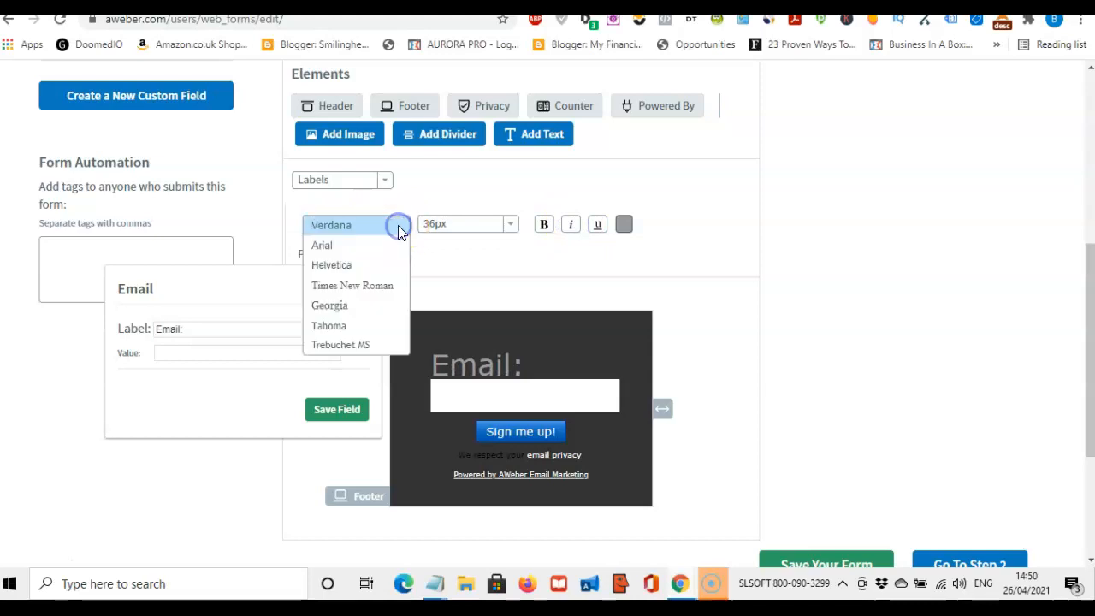
pyautogui.click(367, 267)
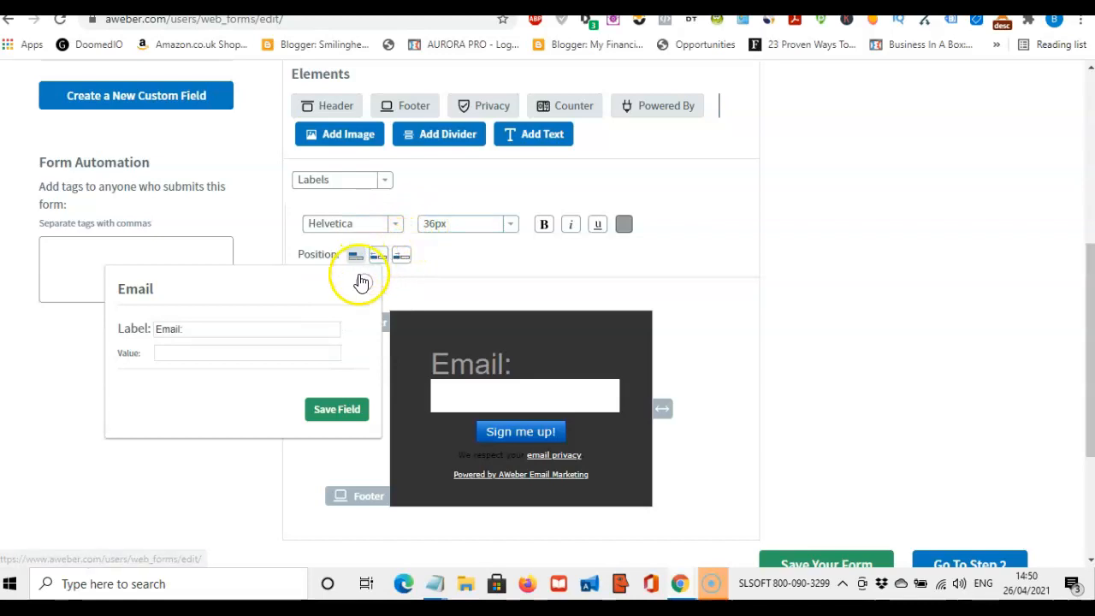
# Try the side-by-side label positions for the email field and return the label to above the field
pyautogui.click(377, 256)
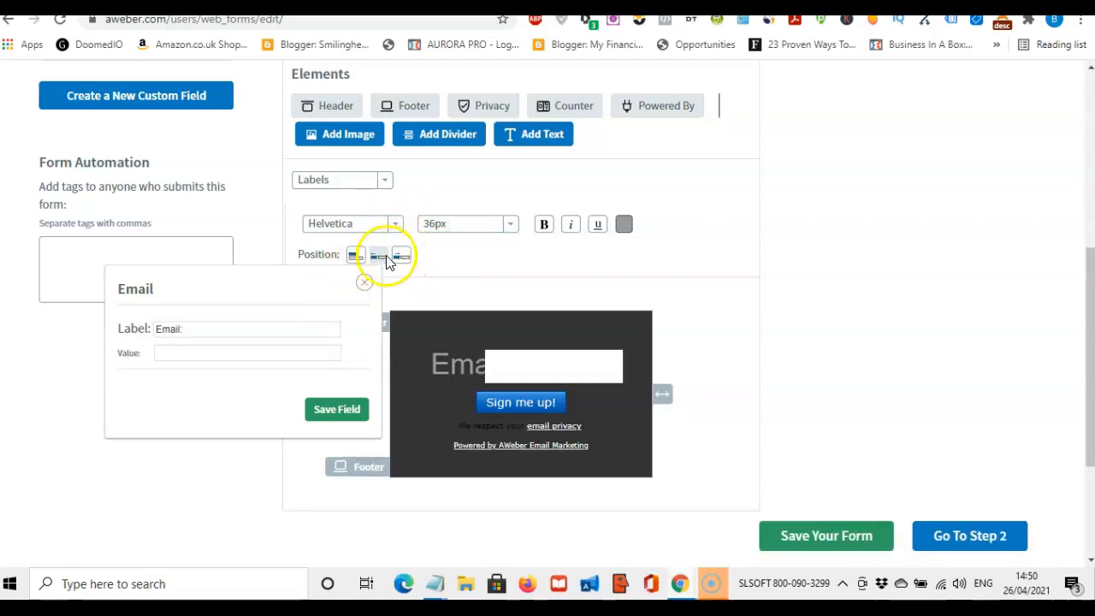
pyautogui.click(358, 256)
pyautogui.click(401, 257)
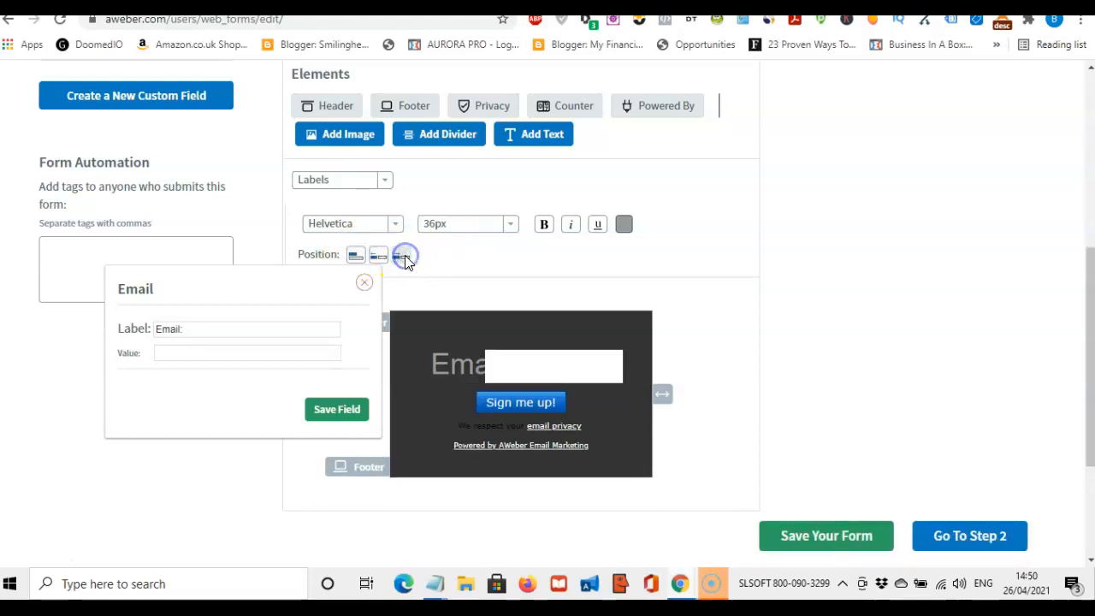
pyautogui.click(356, 255)
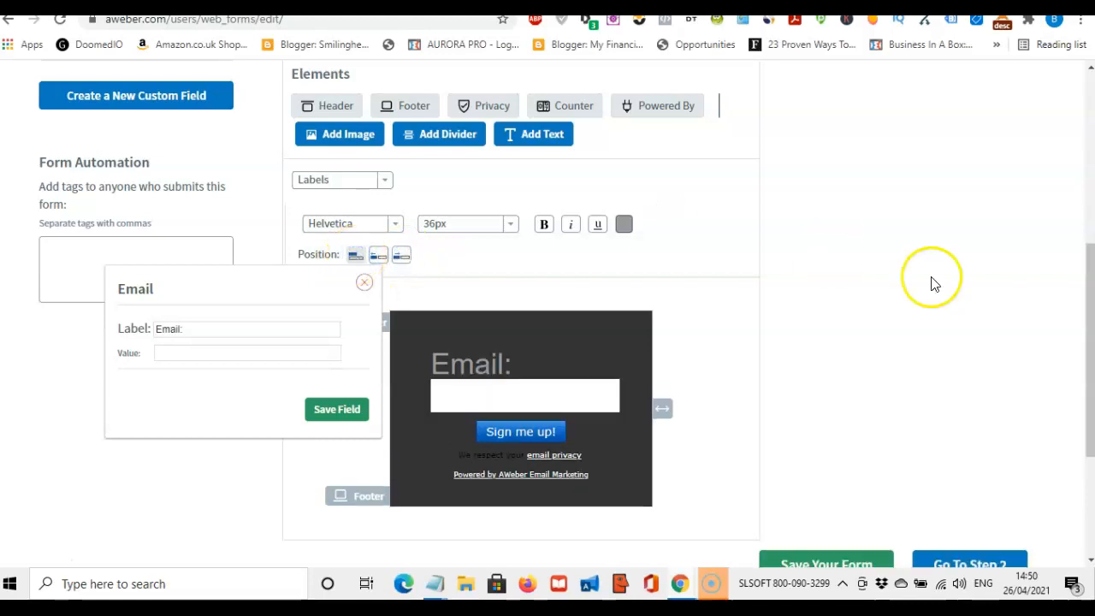
# Enter "website" as a tag for form submitters under Form Automation and clear it again
pyautogui.moveTo(1089, 313); pyautogui.dragTo(1091, 285)
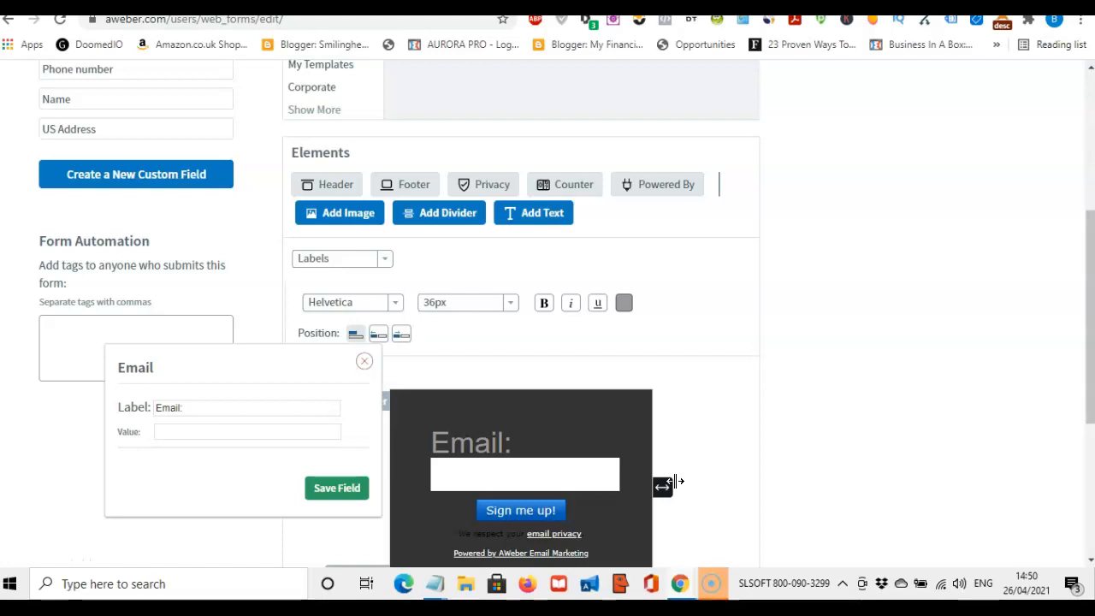
pyautogui.click(95, 330)
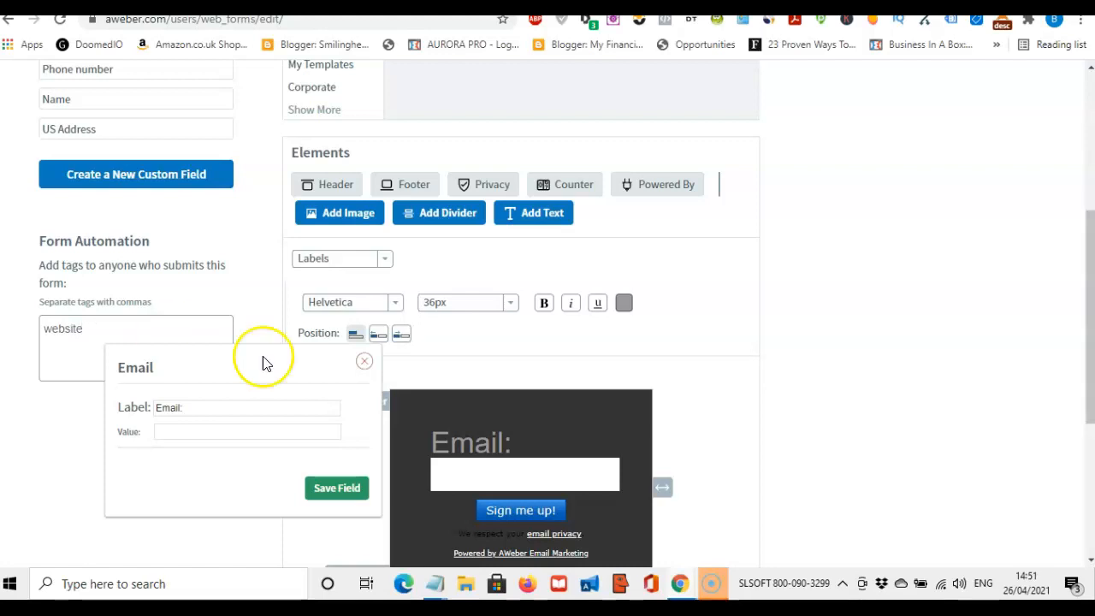
pyautogui.press('BackSpace')
pyautogui.press('BackSpace')
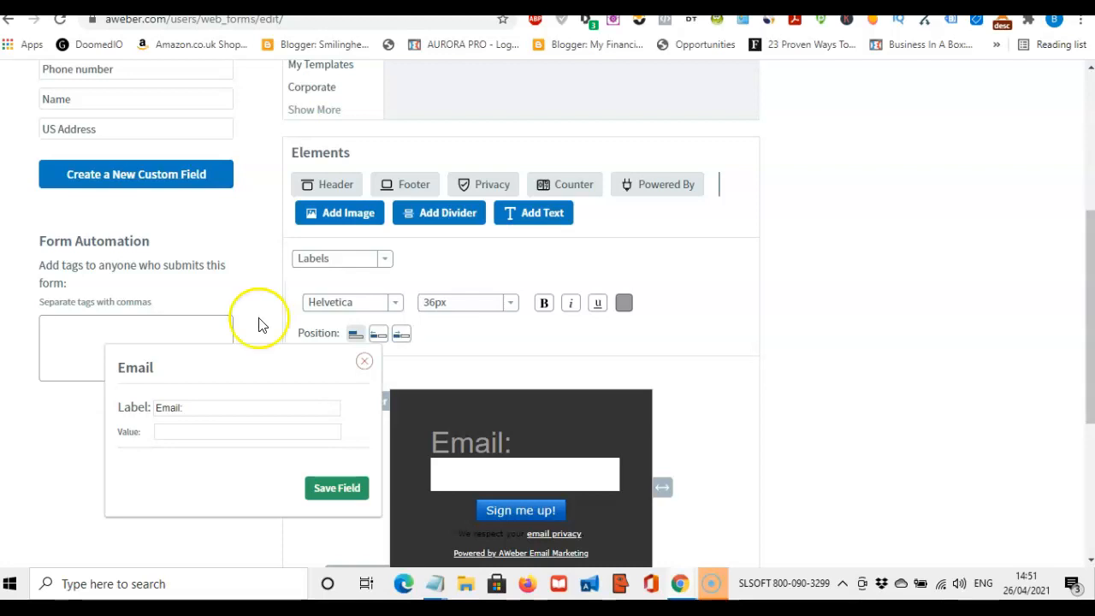
# Save the email field and proceed to the form's Settings step
pyautogui.moveTo(1091, 262); pyautogui.dragTo(1091, 331)
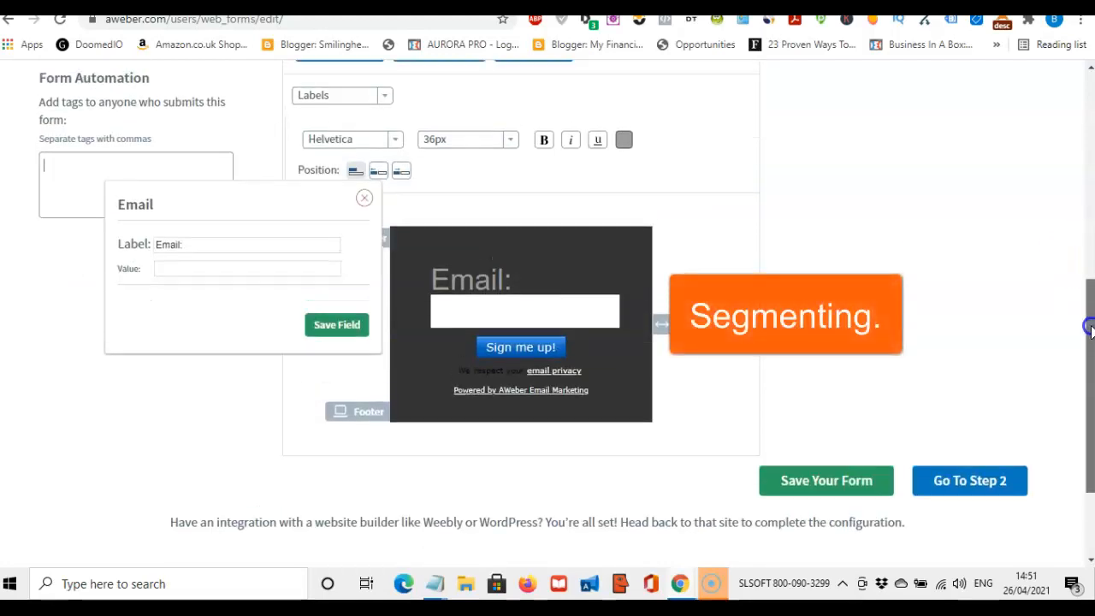
pyautogui.click(337, 327)
pyautogui.moveTo(1093, 248); pyautogui.dragTo(1092, 338)
pyautogui.click(966, 485)
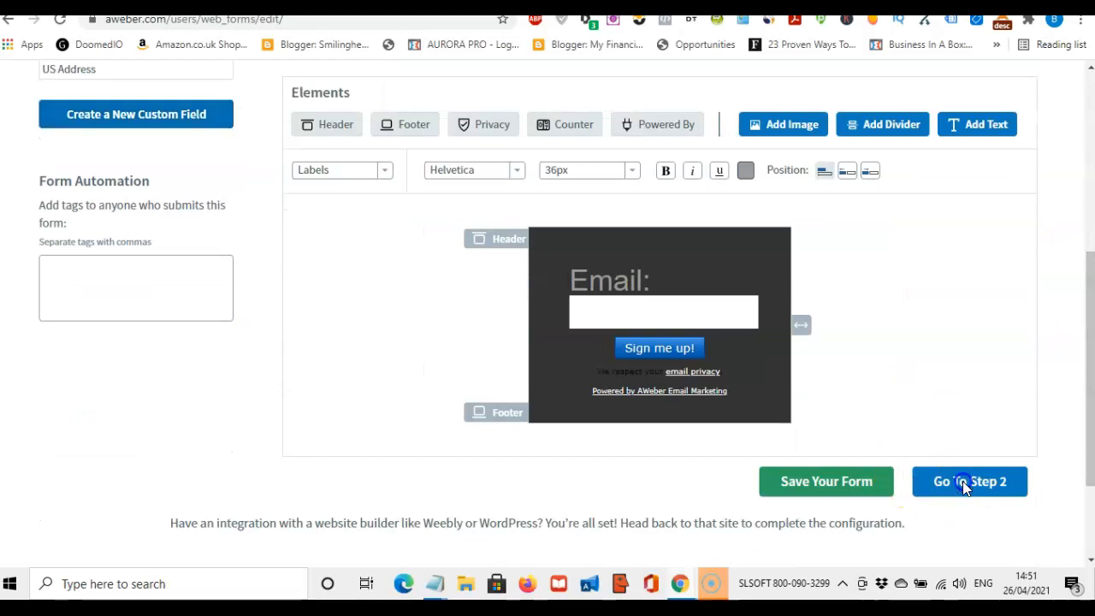
pyautogui.moveTo(1091, 302); pyautogui.dragTo(1091, 375)
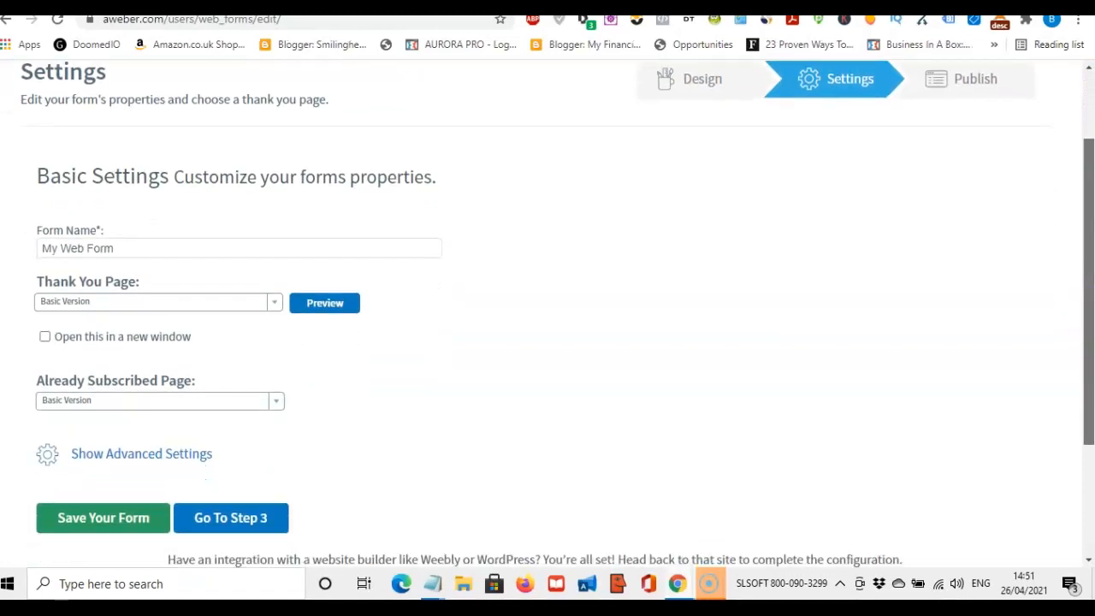
# Preview the Basic Version thank you page and return to the form settings
pyautogui.click(126, 248)
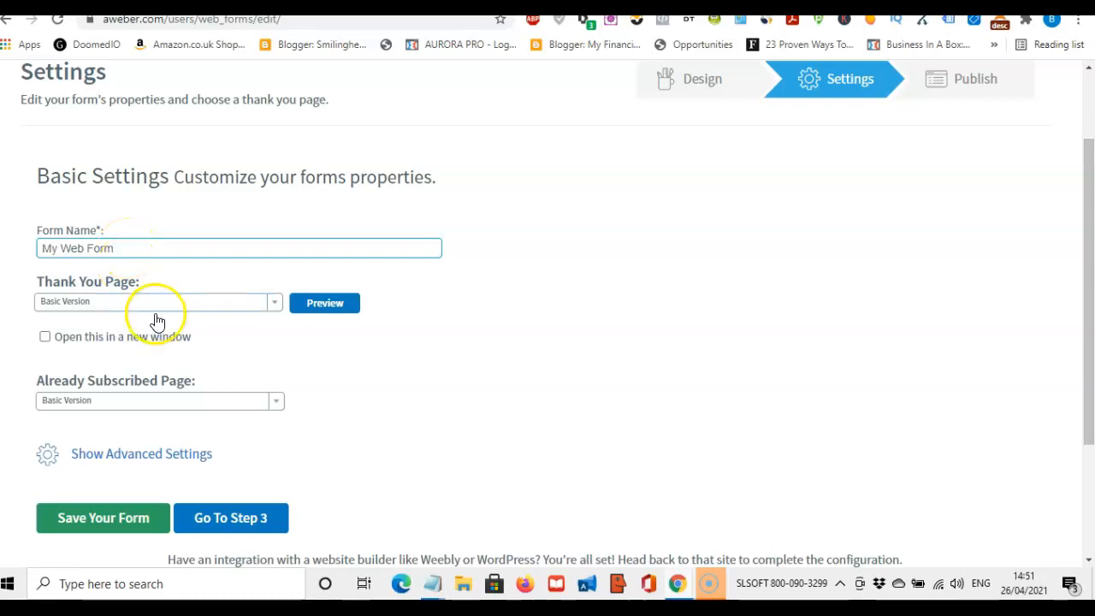
pyautogui.click(338, 305)
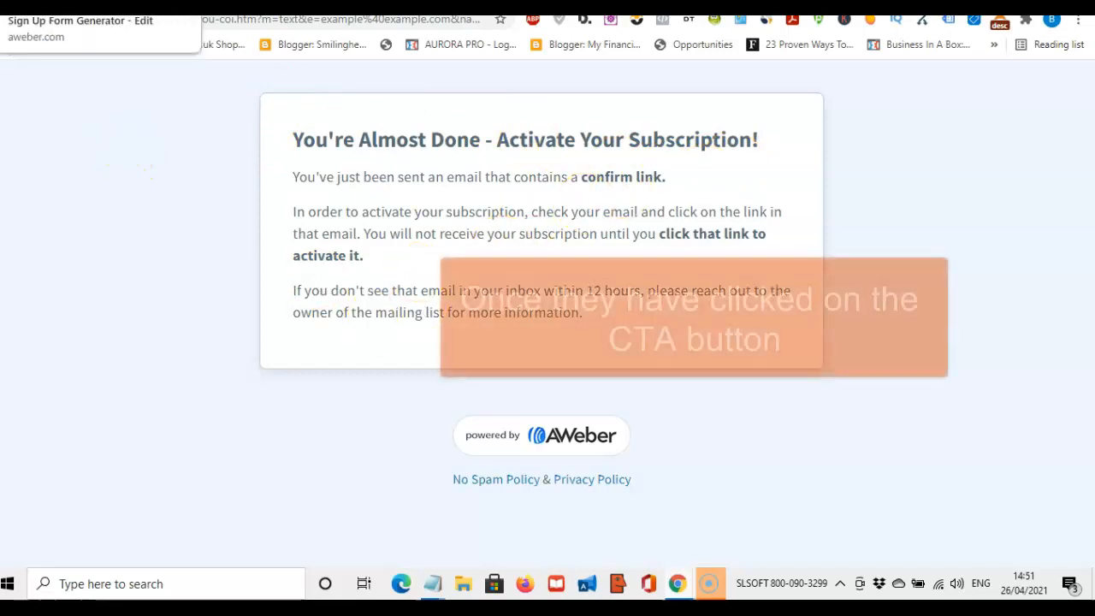
pyautogui.click(77, 7)
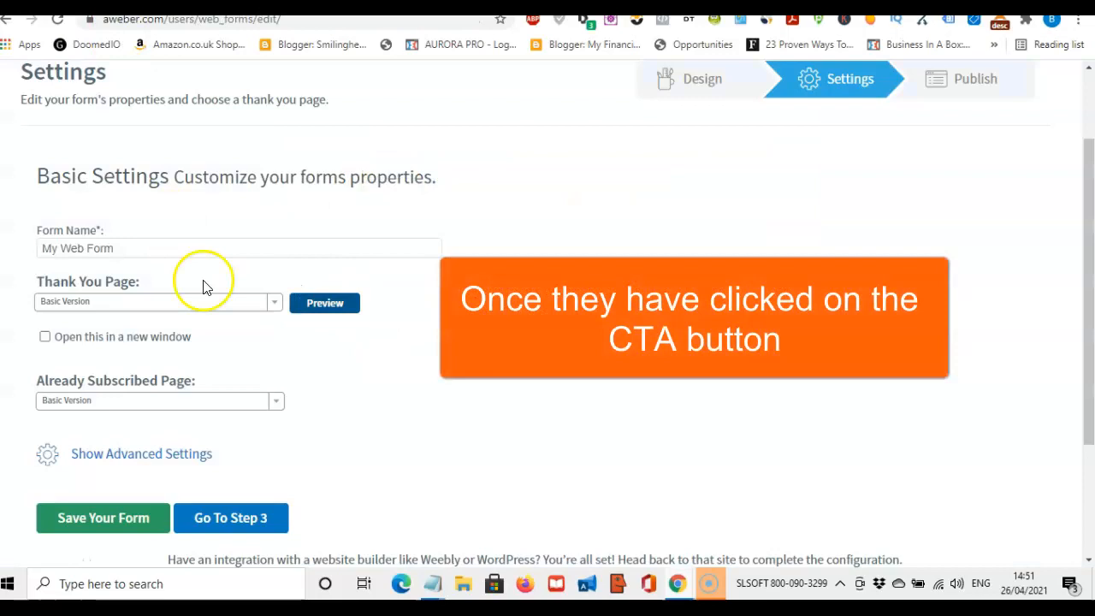
# Set the form's thank you page to Custom Page and go to its URL entry
pyautogui.click(276, 302)
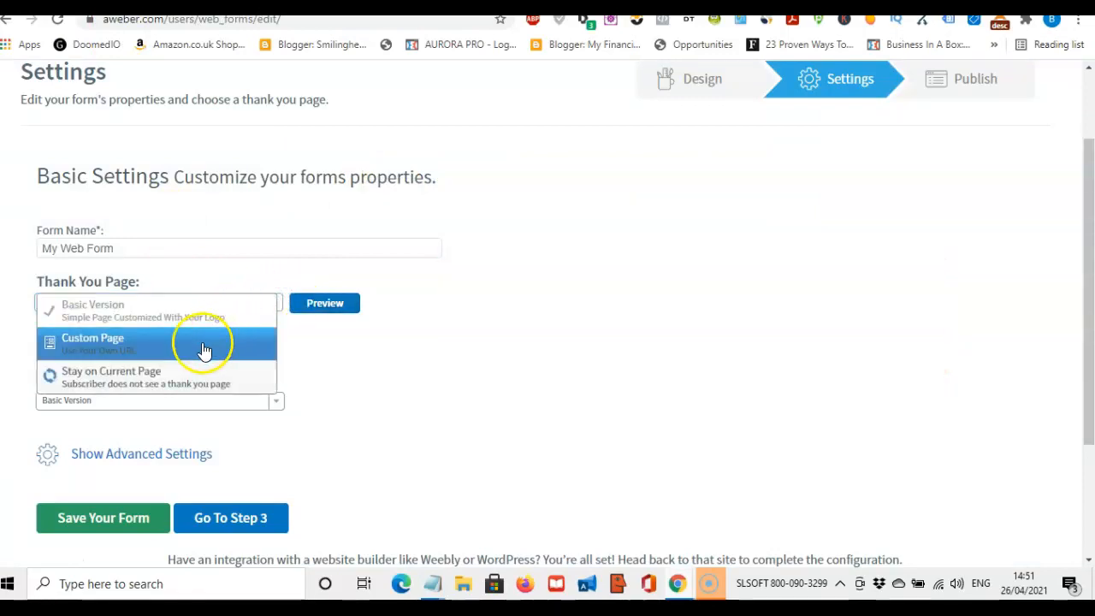
pyautogui.click(208, 385)
pyautogui.click(212, 354)
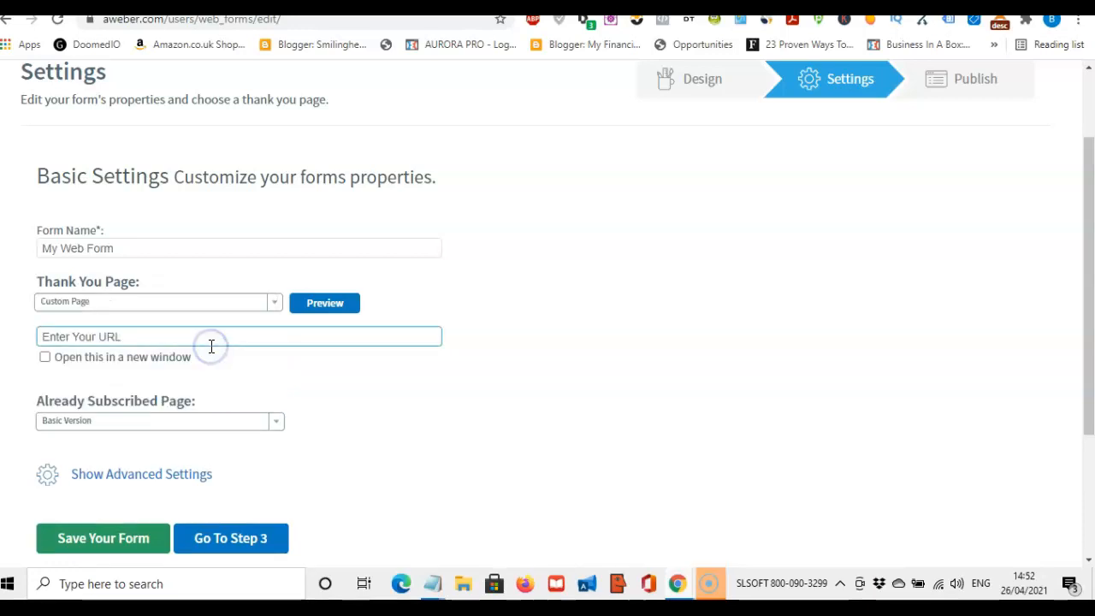
pyautogui.click(697, 192)
pyautogui.click(290, 334)
pyautogui.click(354, 335)
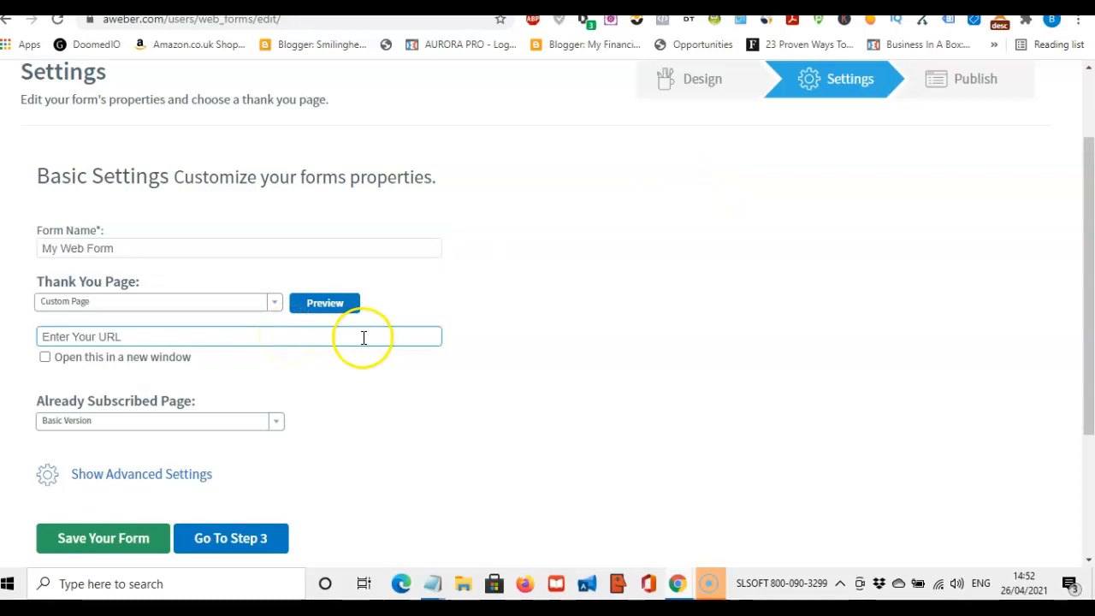
pyautogui.click(371, 338)
# Set the custom thank you page to open in a new window
pyautogui.click(127, 371)
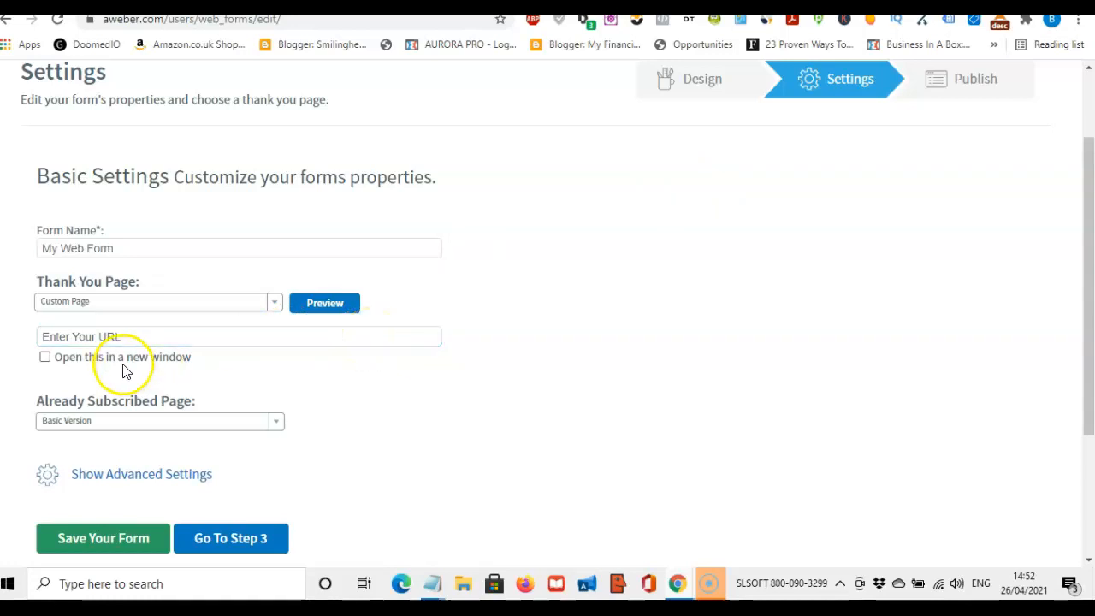
pyautogui.click(46, 361)
pyautogui.click(48, 355)
pyautogui.click(201, 340)
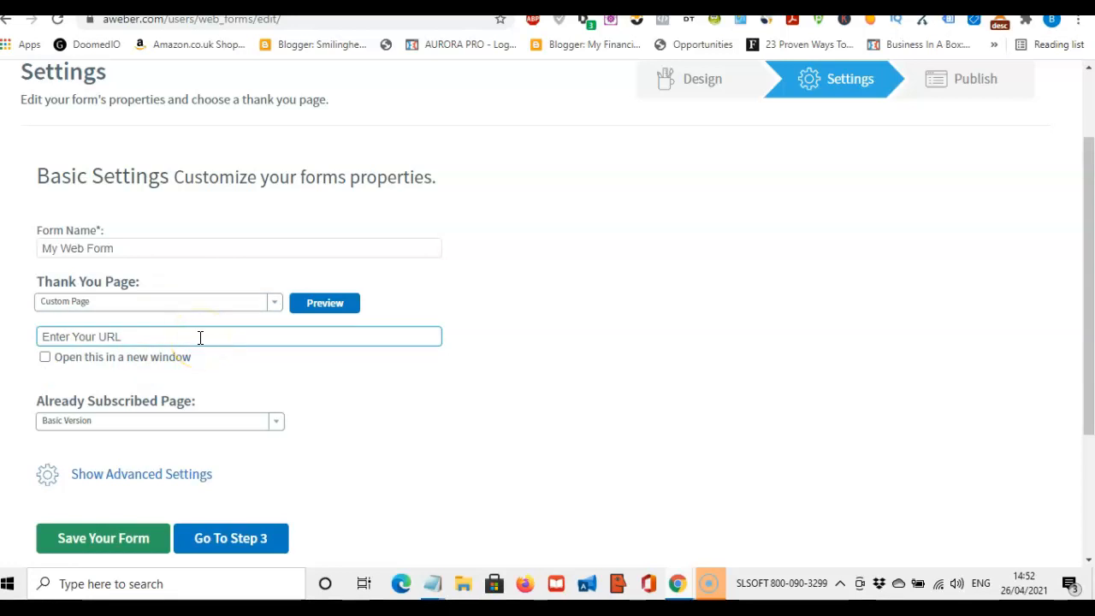
pyautogui.click(479, 361)
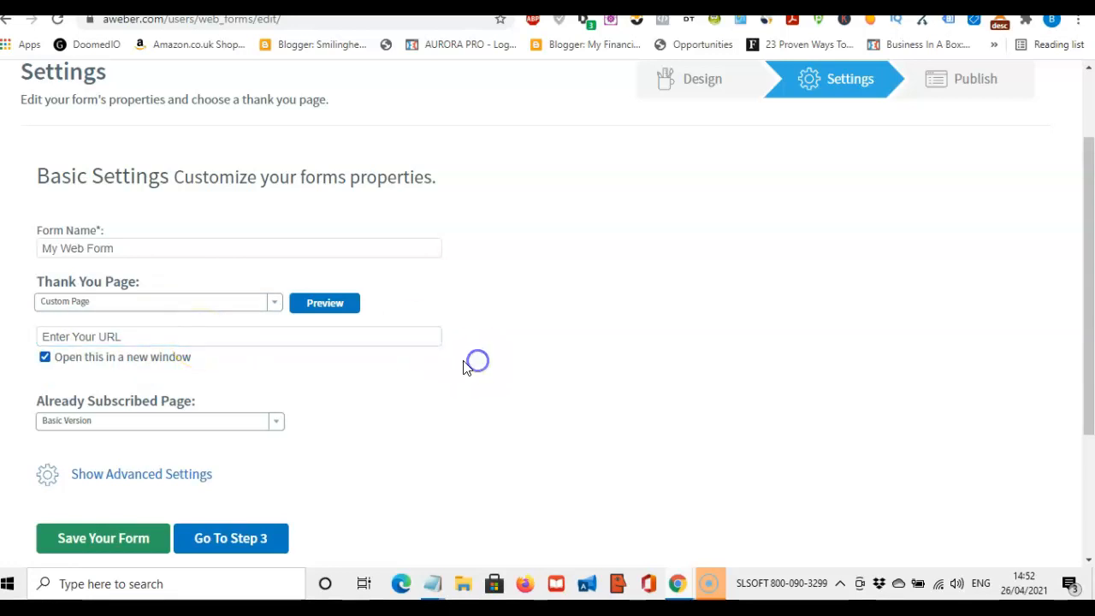
# Review the available options for the Already Subscribed page
pyautogui.click(275, 424)
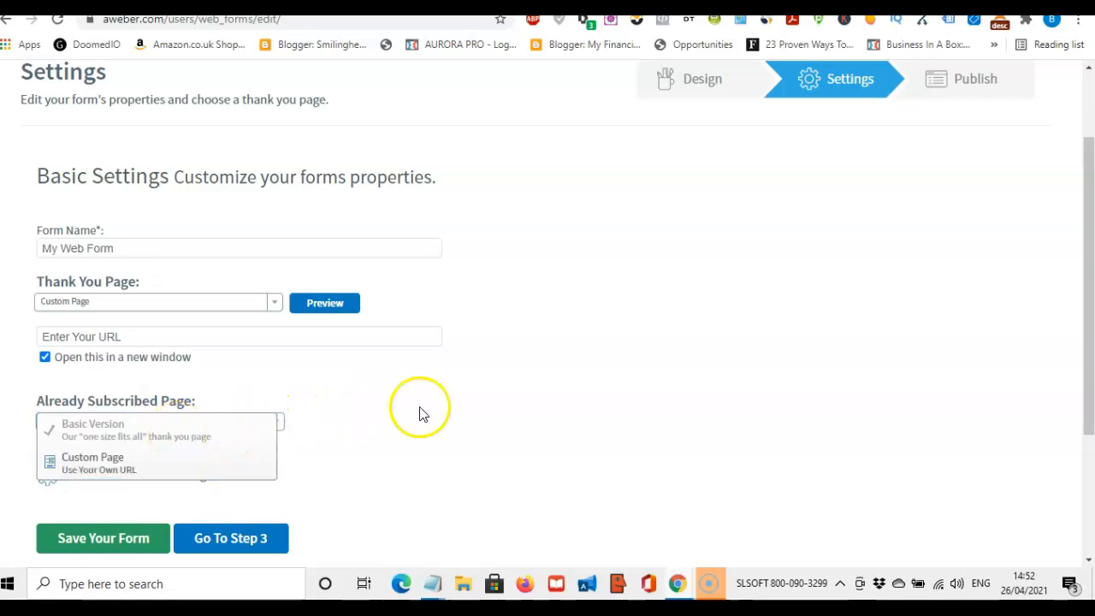
pyautogui.click(519, 414)
pyautogui.click(279, 423)
pyautogui.click(277, 425)
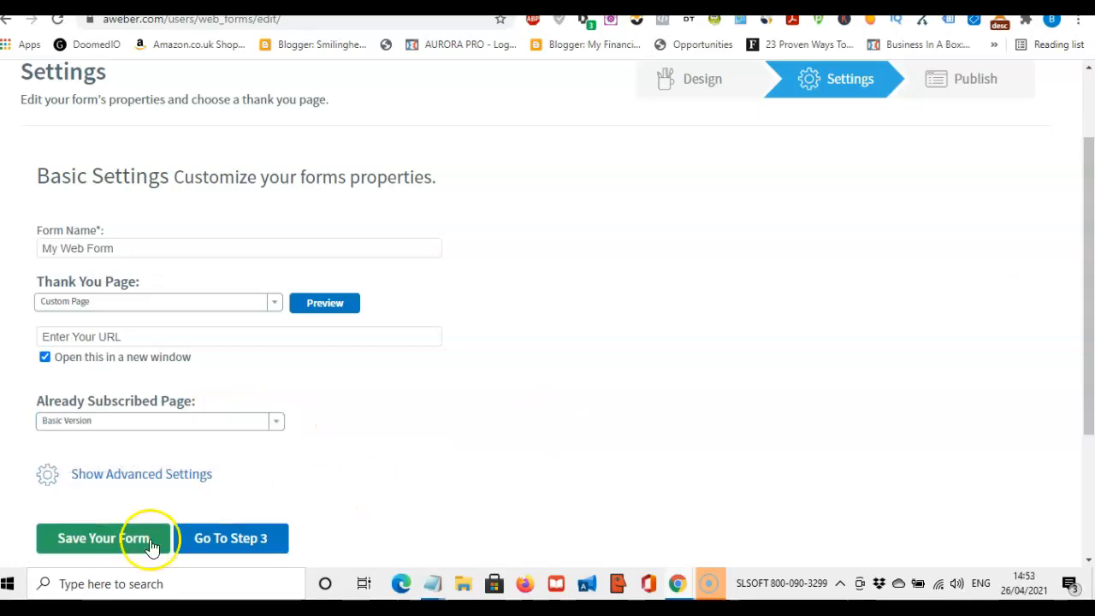
# Proceed to the form's Publish step and save the web form
pyautogui.click(116, 539)
pyautogui.click(220, 541)
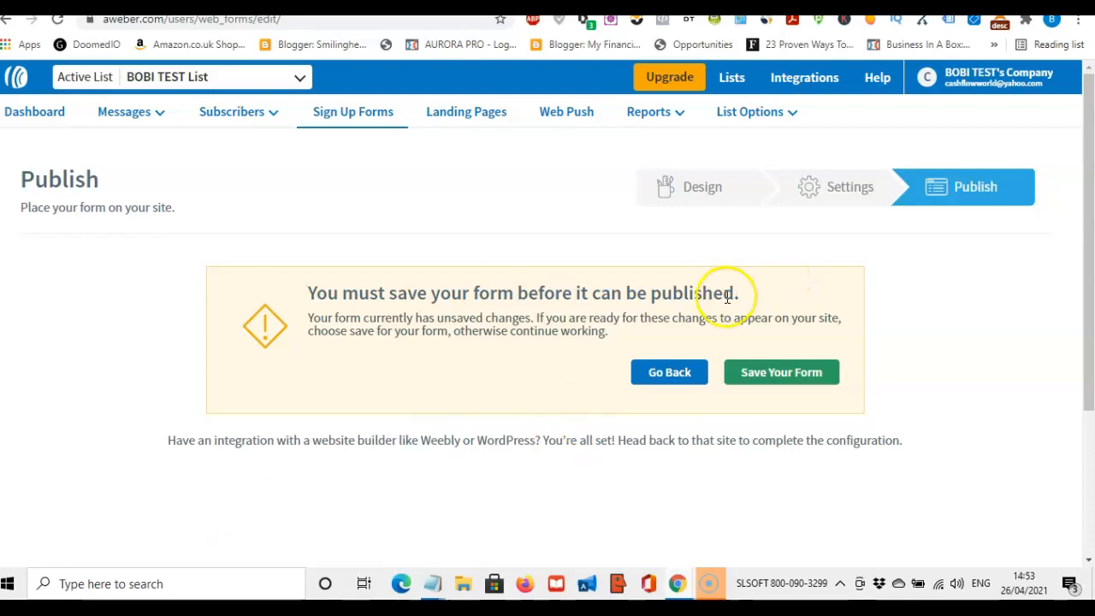
pyautogui.click(781, 372)
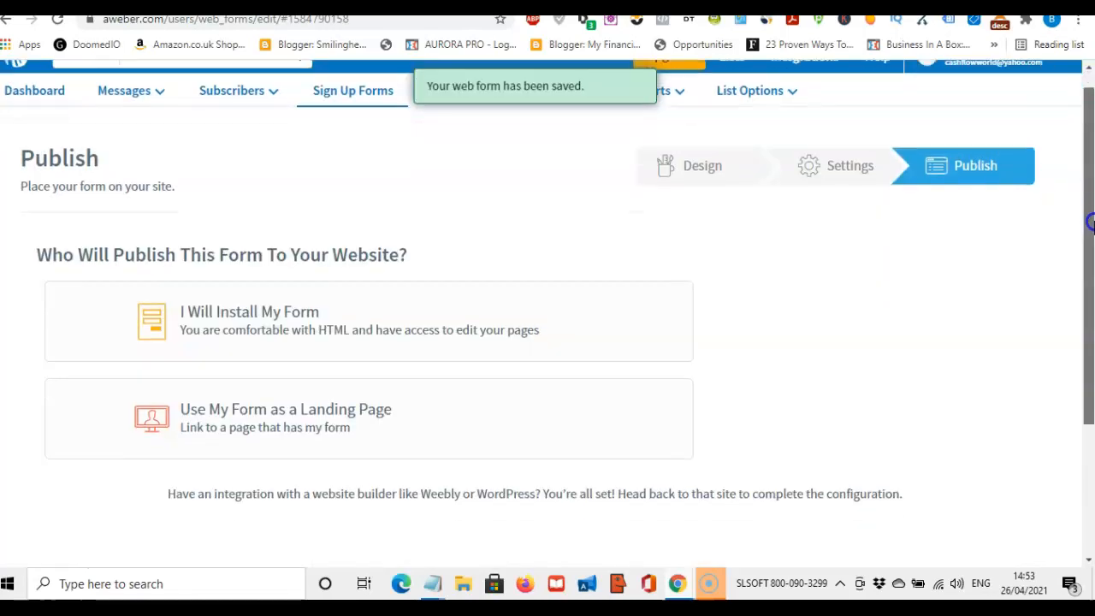
# Examine the self-install option's JavaScript snippet, select its code, and look over the other publishing choices
pyautogui.moveTo(1091, 223); pyautogui.dragTo(1091, 237)
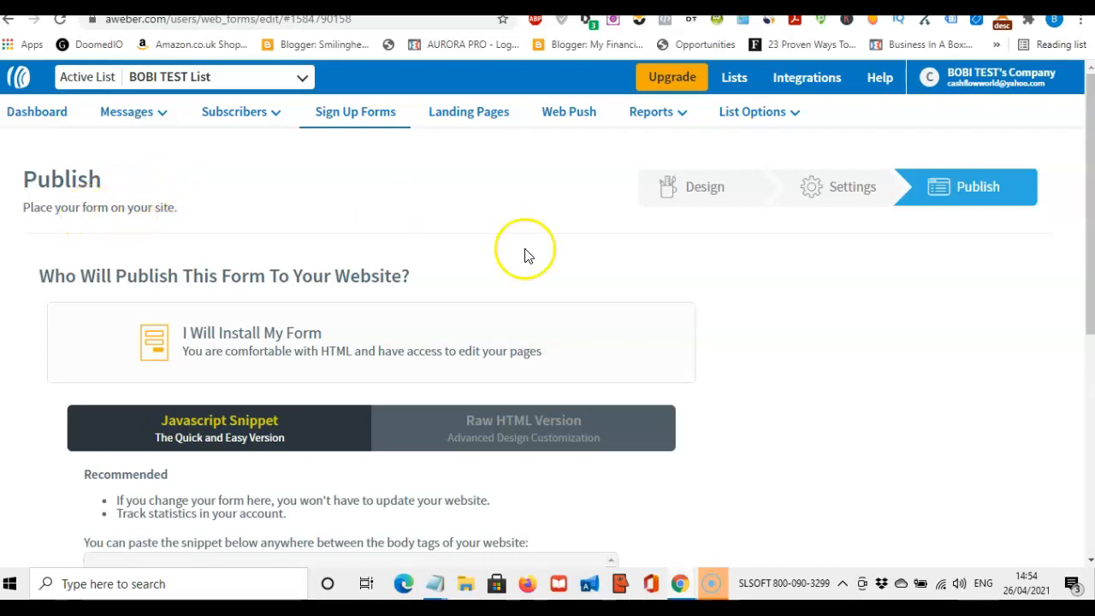
pyautogui.scroll(-2, 604, 456)
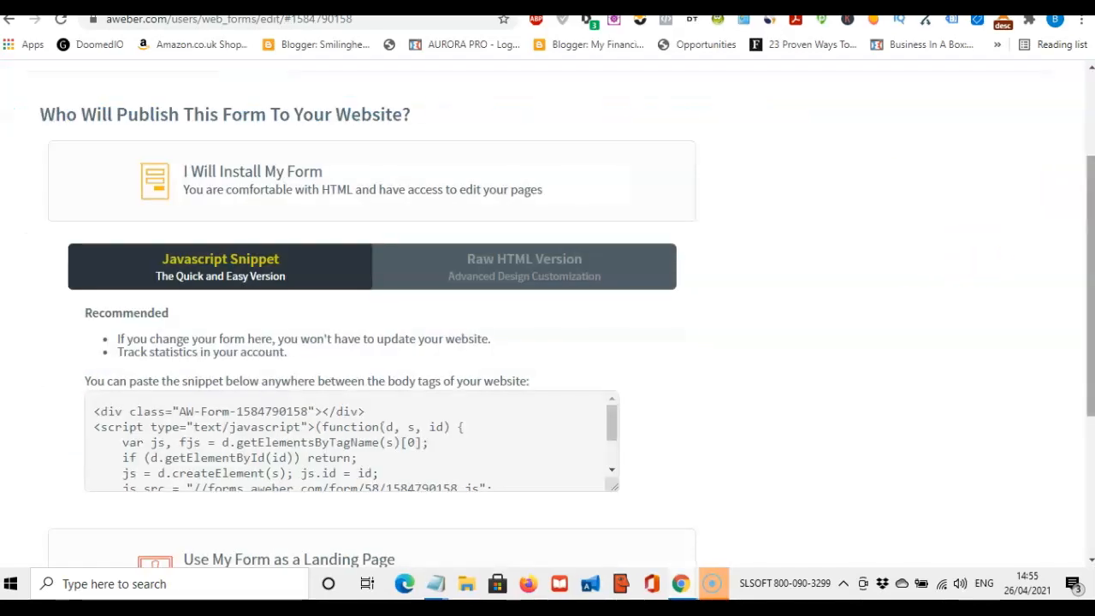
pyautogui.moveTo(1089, 261); pyautogui.dragTo(1091, 309)
pyautogui.click(227, 330)
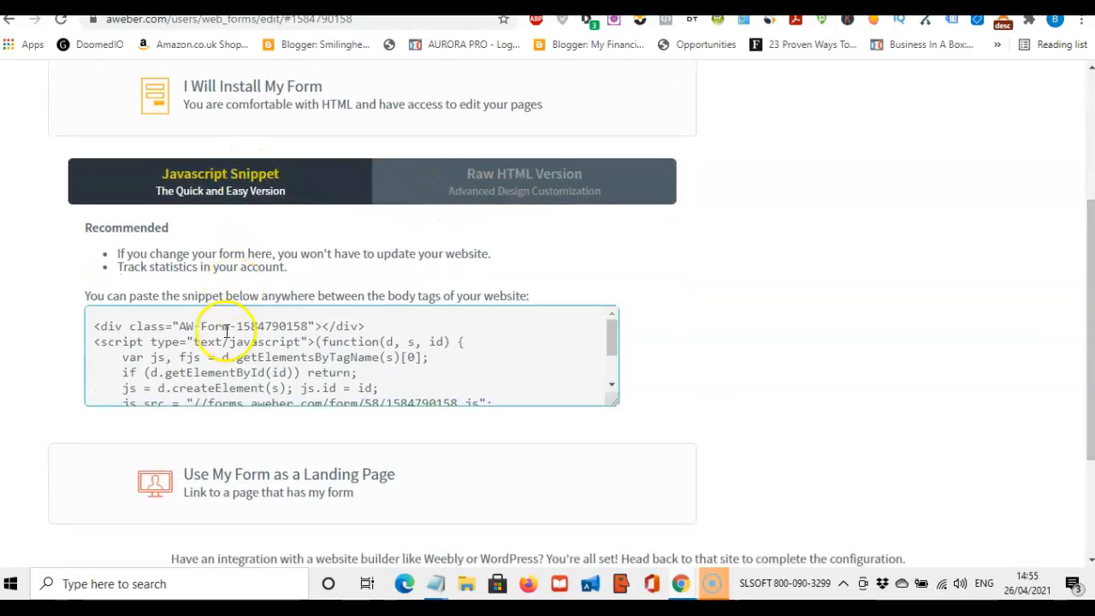
pyautogui.rightClick(554, 359)
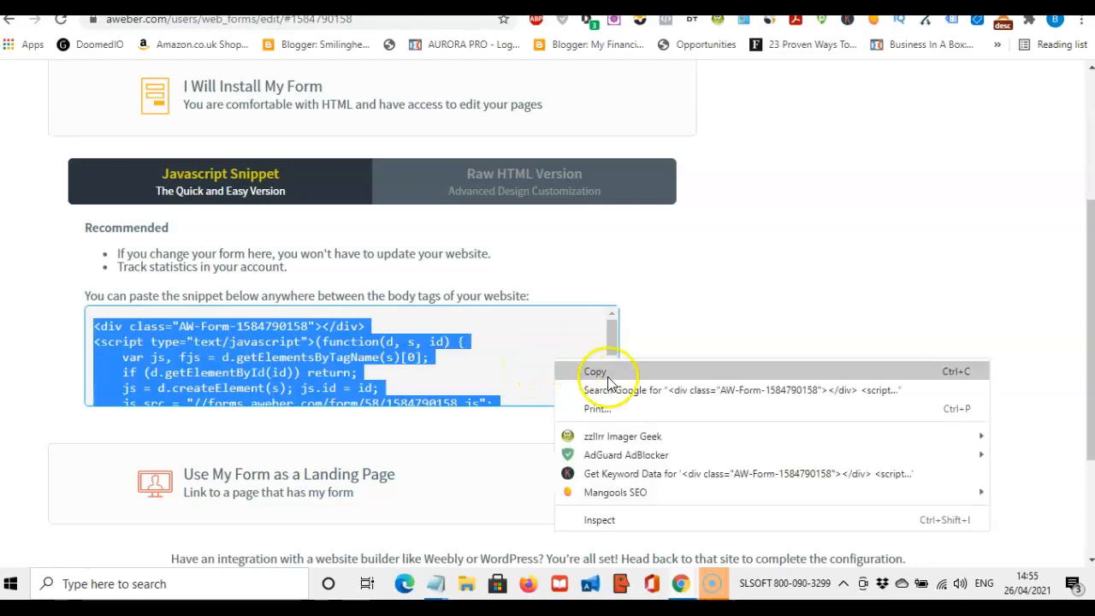
pyautogui.click(690, 285)
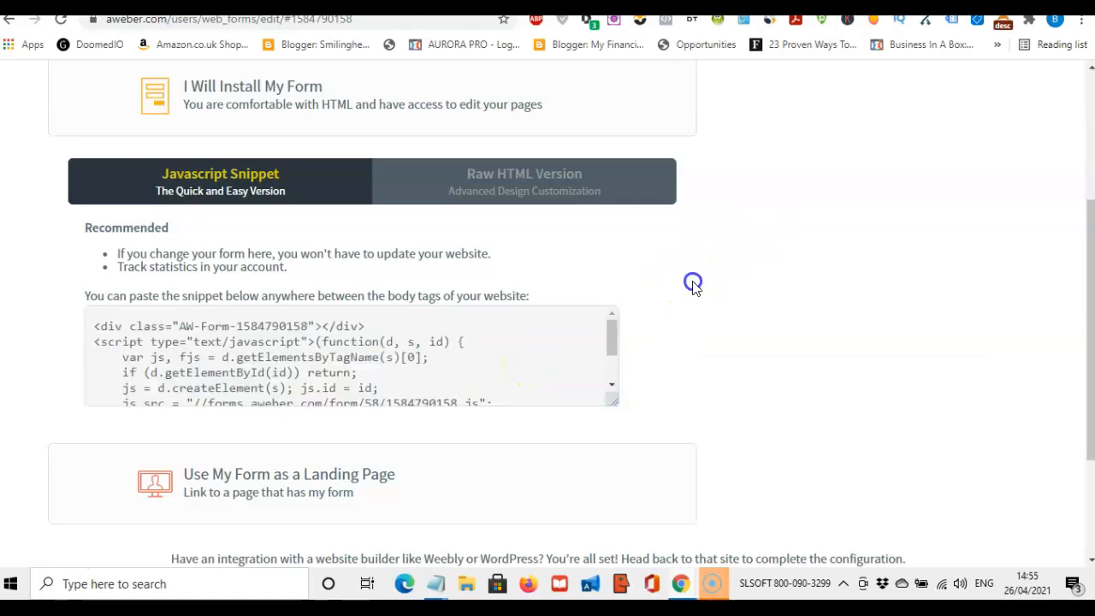
pyautogui.scroll(-3, 1024, 260)
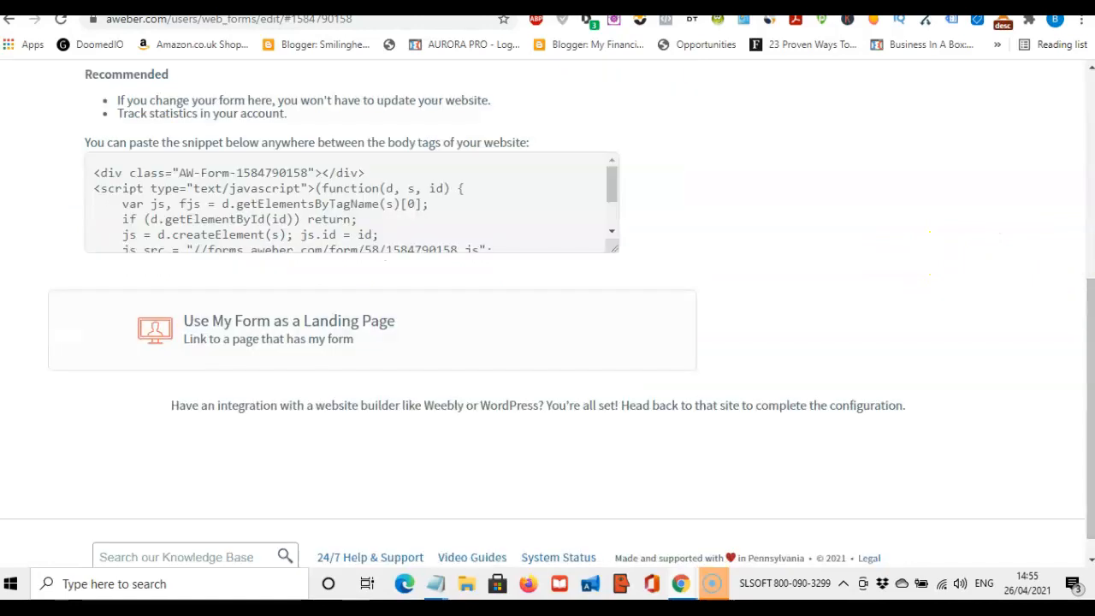
pyautogui.moveTo(1093, 296); pyautogui.dragTo(1089, 93)
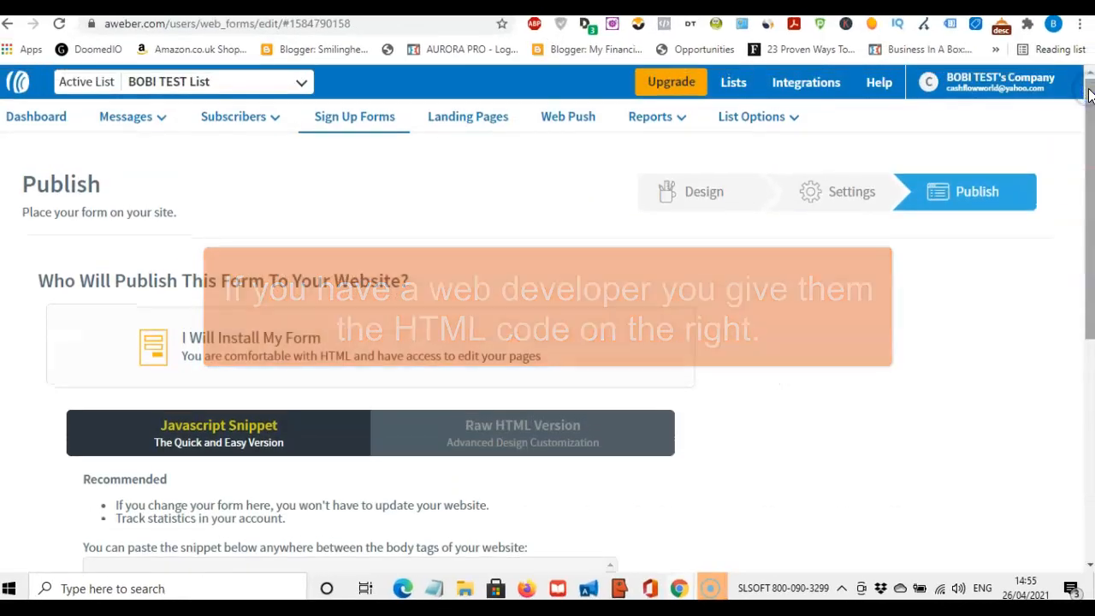
# Go to the Sign Up Forms overview and look over the saved form and the integrations for collecting subscribers
pyautogui.click(355, 119)
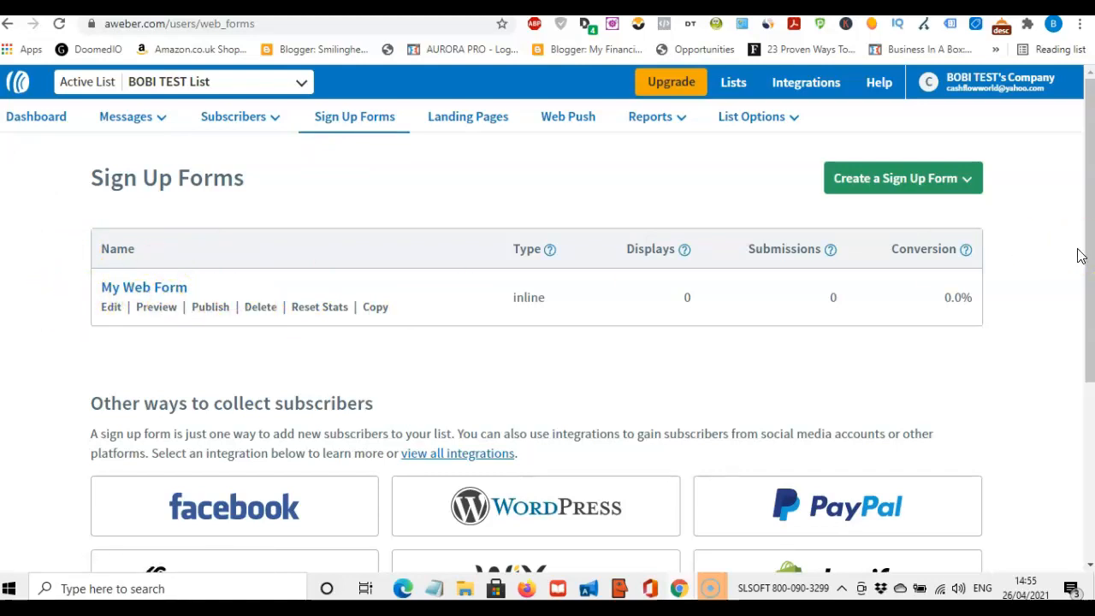
pyautogui.scroll(-1, 1080, 191)
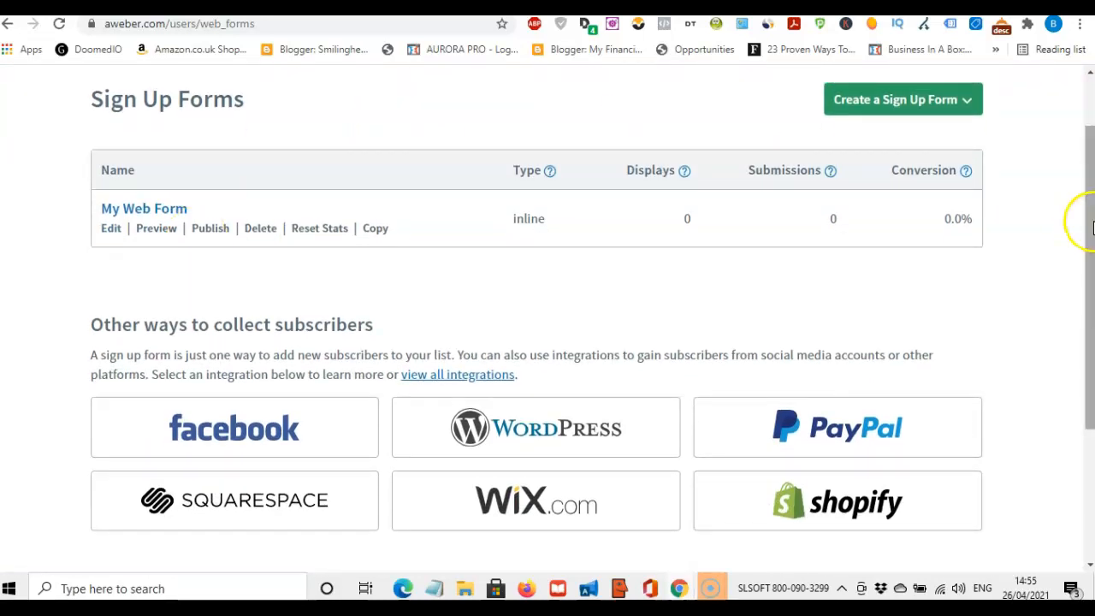
pyautogui.scroll(-1, 1083, 215)
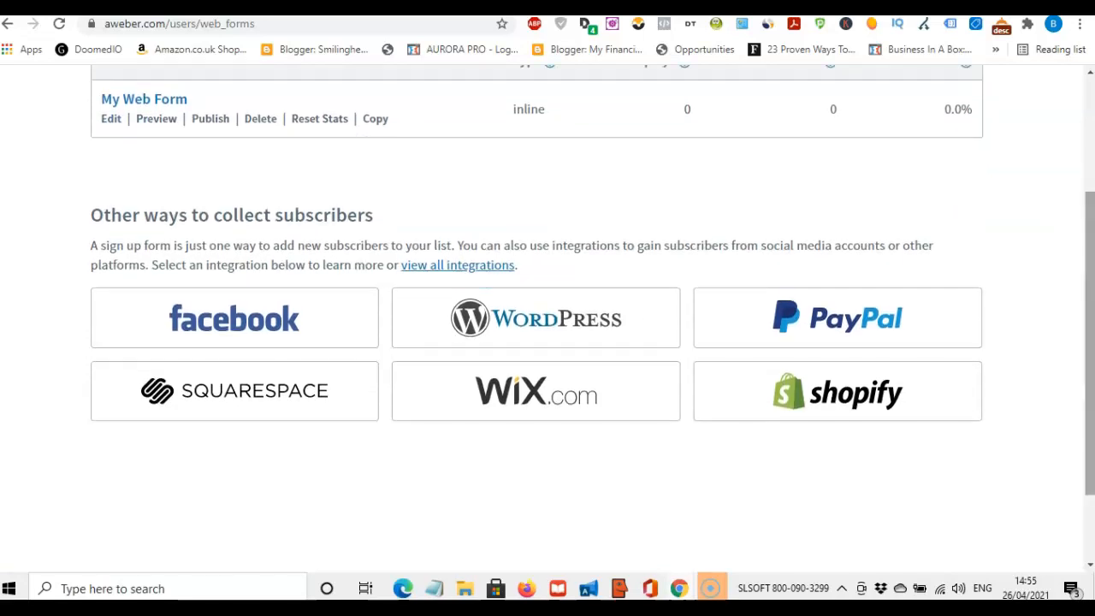
pyautogui.scroll(2, 1087, 179)
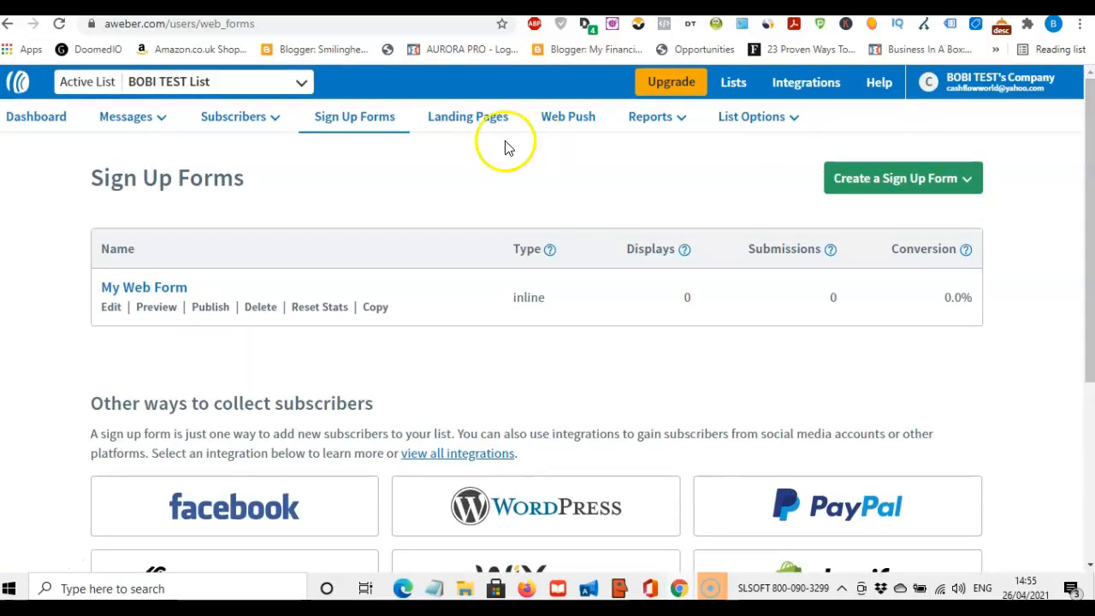
# Go to the Landing Pages overview and look over the list of existing pages
pyautogui.click(467, 124)
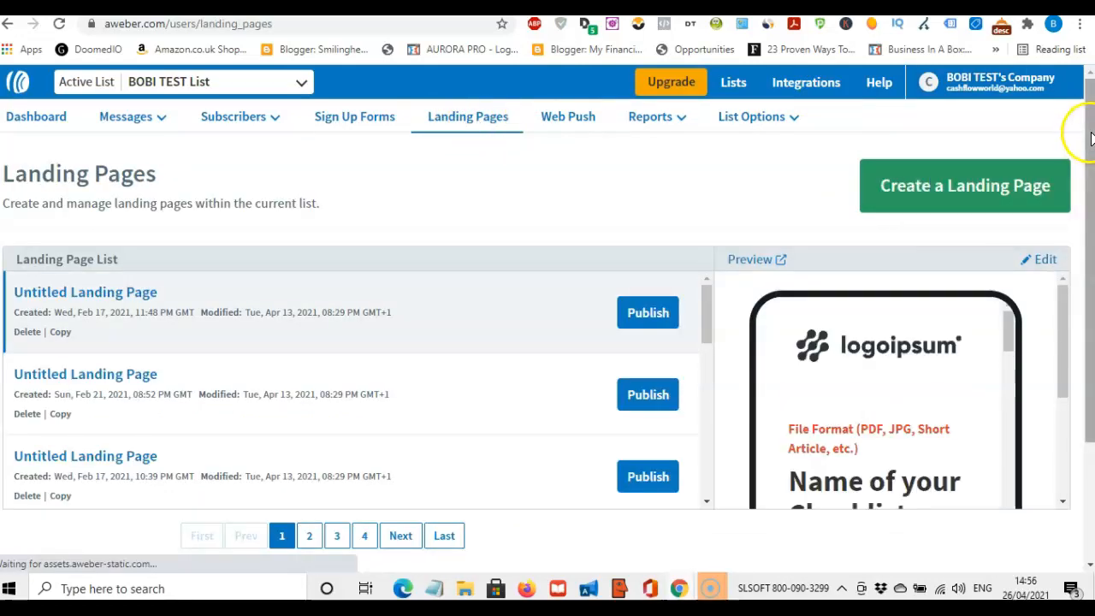
pyautogui.moveTo(1089, 140); pyautogui.dragTo(1090, 152)
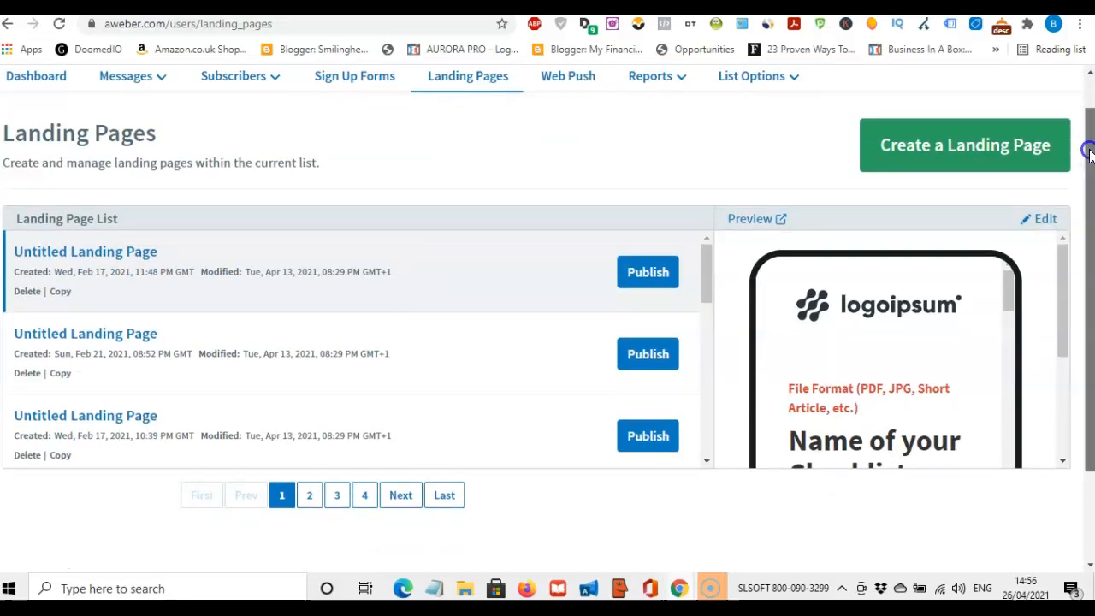
# Start creating a landing page and browse the available templates, including Personal Coaching and Coaching Offer
pyautogui.click(934, 157)
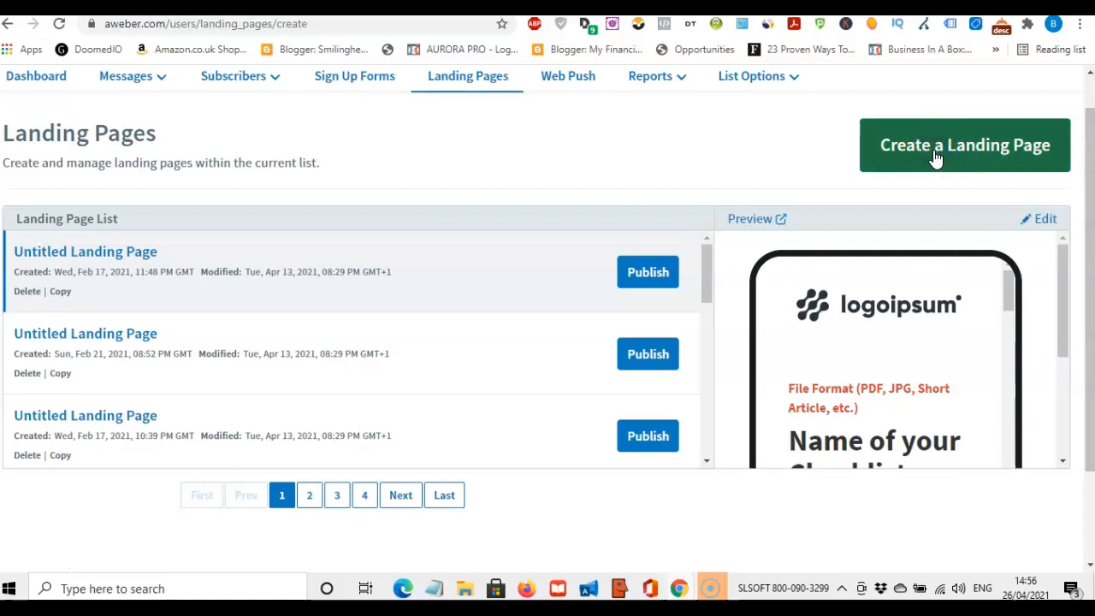
pyautogui.click(1035, 145)
pyautogui.click(1090, 124)
pyautogui.click(1091, 119)
pyautogui.moveTo(1091, 117); pyautogui.dragTo(1091, 214)
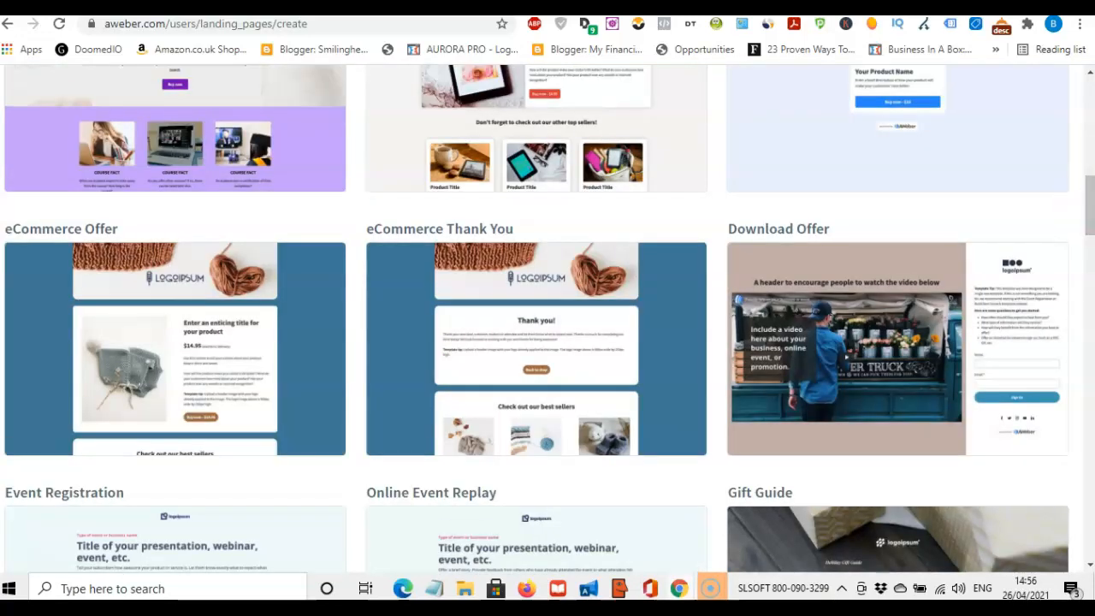
pyautogui.moveTo(1088, 213); pyautogui.dragTo(1092, 129)
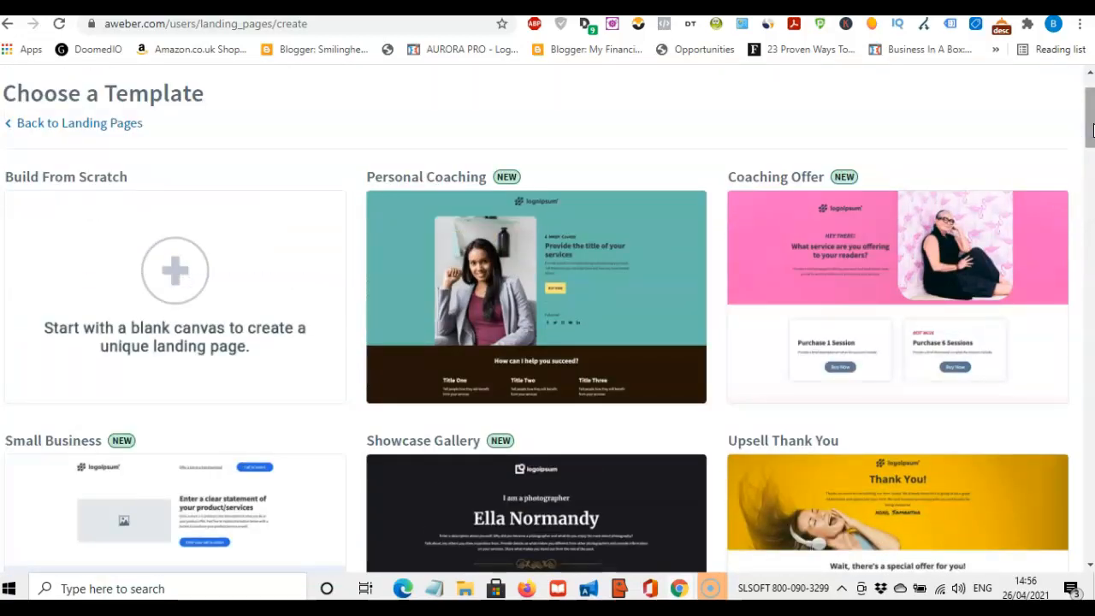
pyautogui.scroll(-1, 1092, 129)
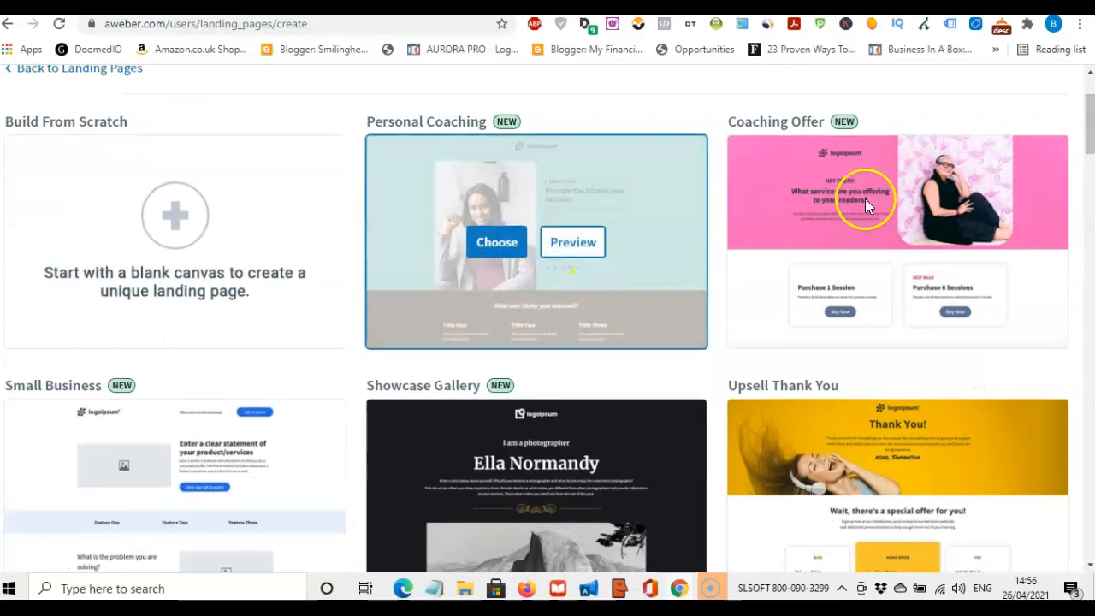
pyautogui.moveTo(918, 187)
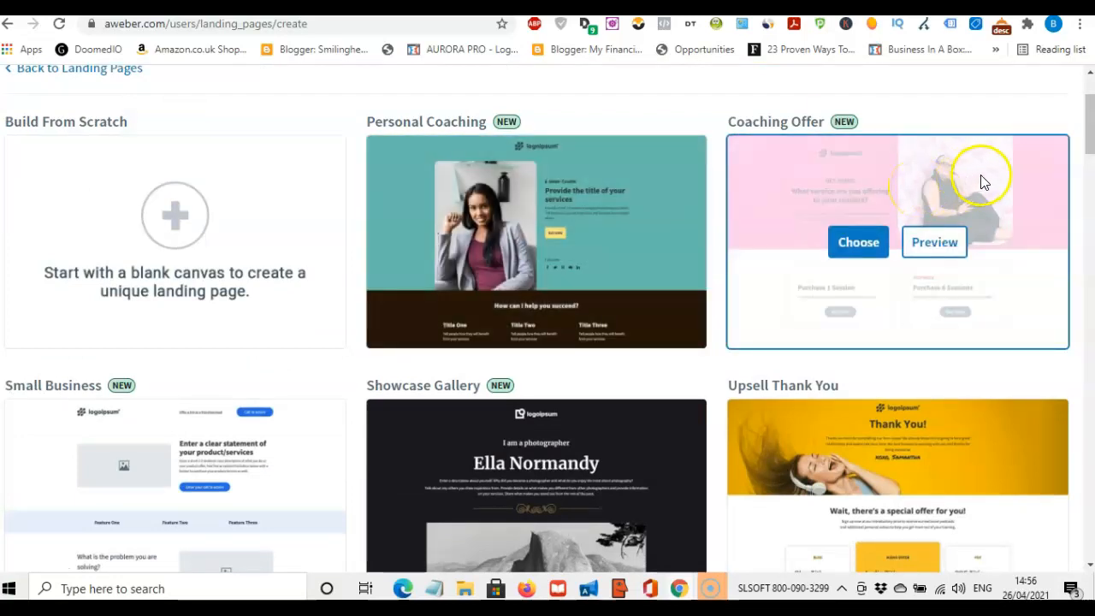
pyautogui.moveTo(1089, 109)
pyautogui.mouseDown()
pyautogui.moveTo(1090, 162)
pyautogui.moveTo(1089, 93)
pyautogui.mouseUp()
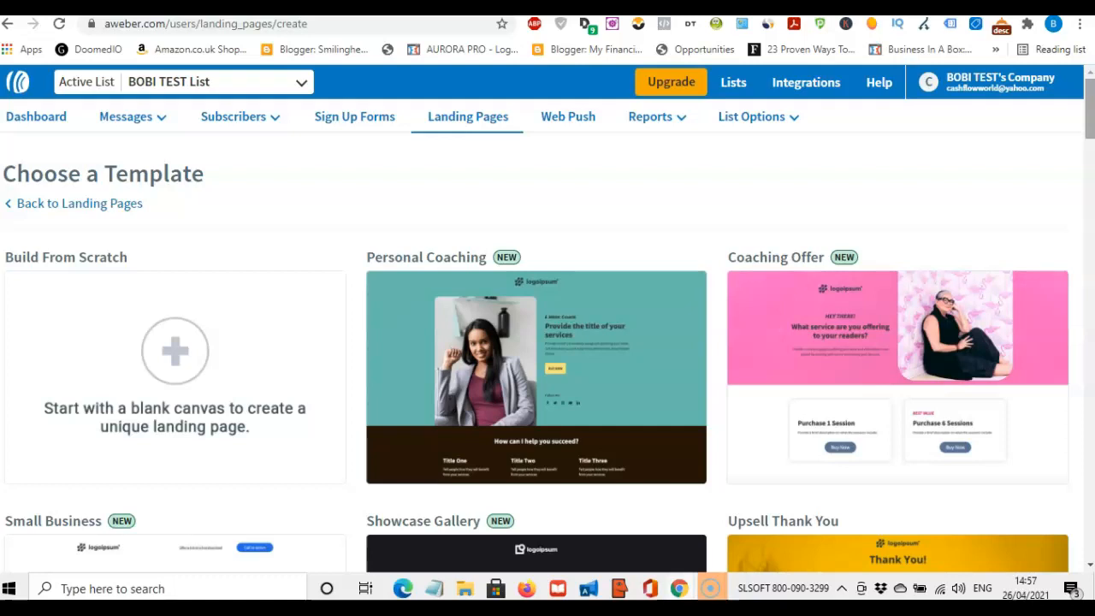
# Go to the Web Push Notifications overview and read the help article explaining what push notifications are
pyautogui.click(568, 119)
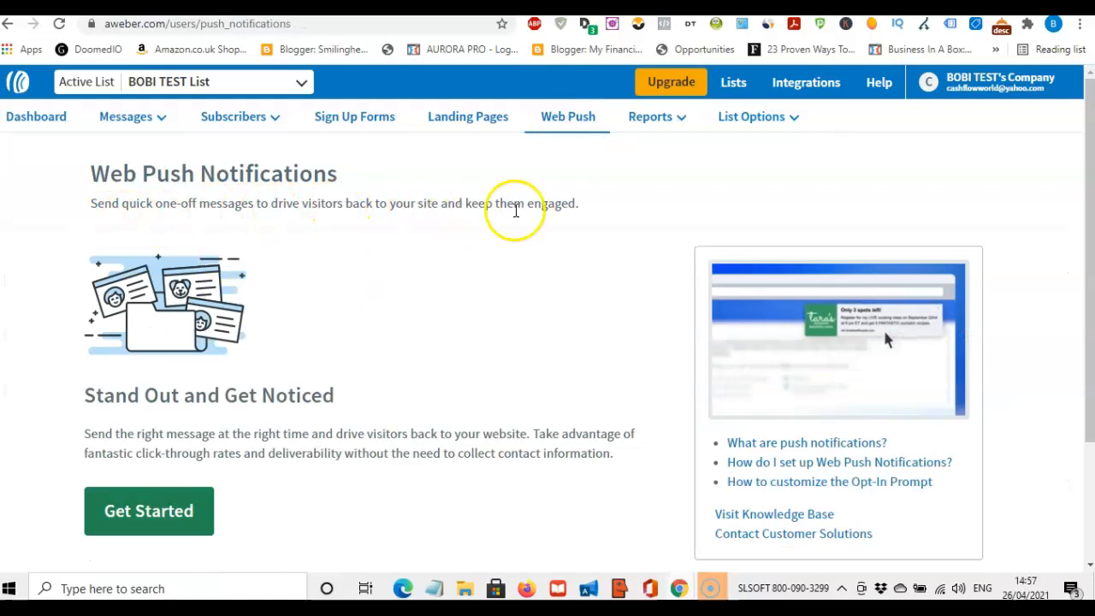
pyautogui.moveTo(1092, 161); pyautogui.dragTo(1092, 197)
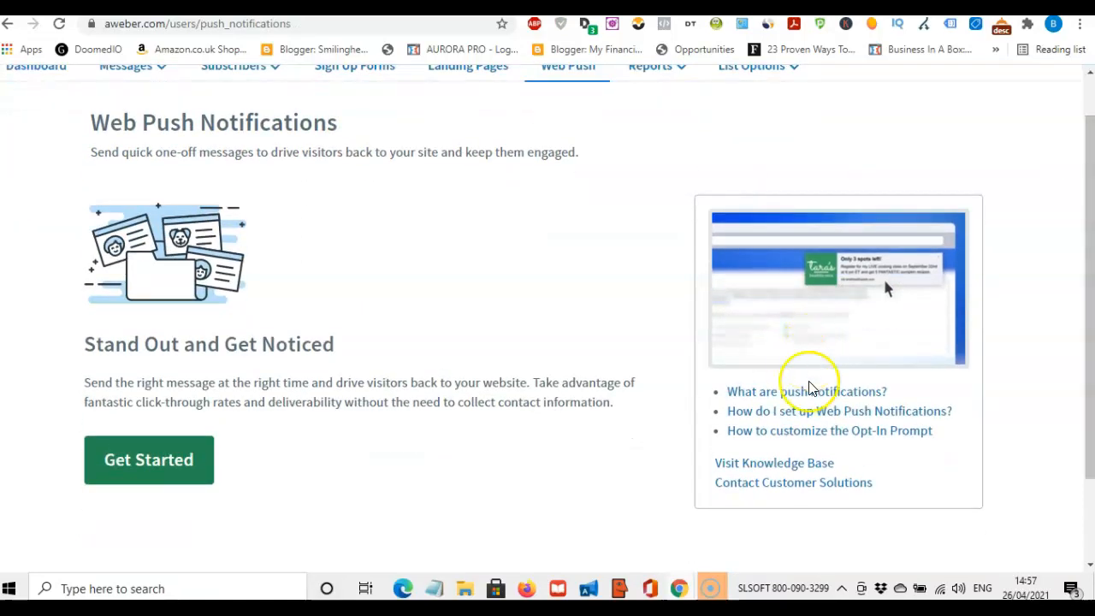
pyautogui.click(833, 392)
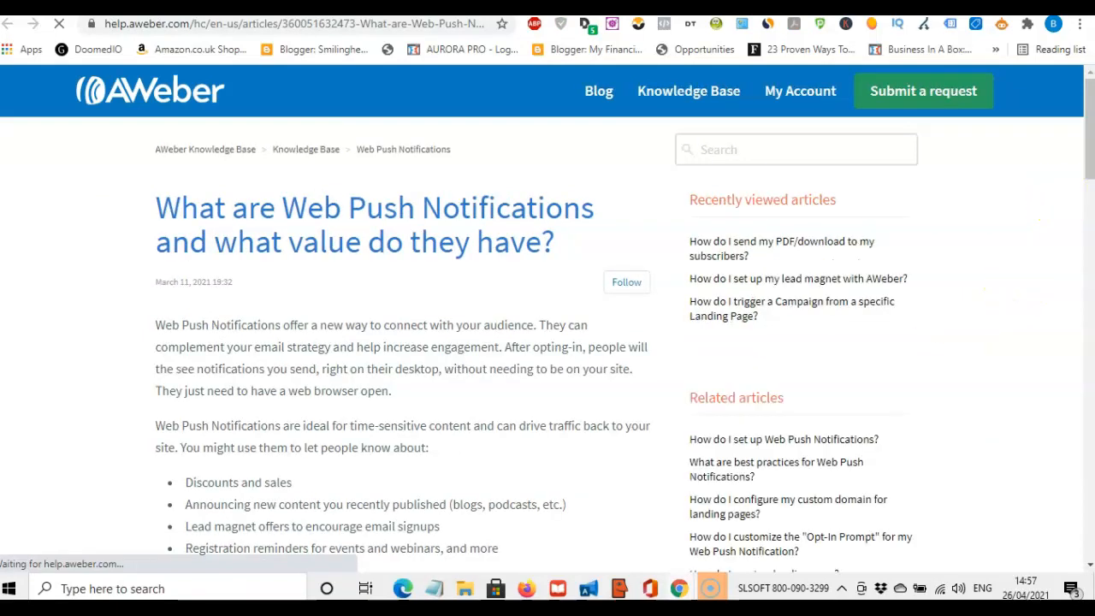
pyautogui.click(1088, 150)
pyautogui.moveTo(1088, 150); pyautogui.dragTo(1089, 155)
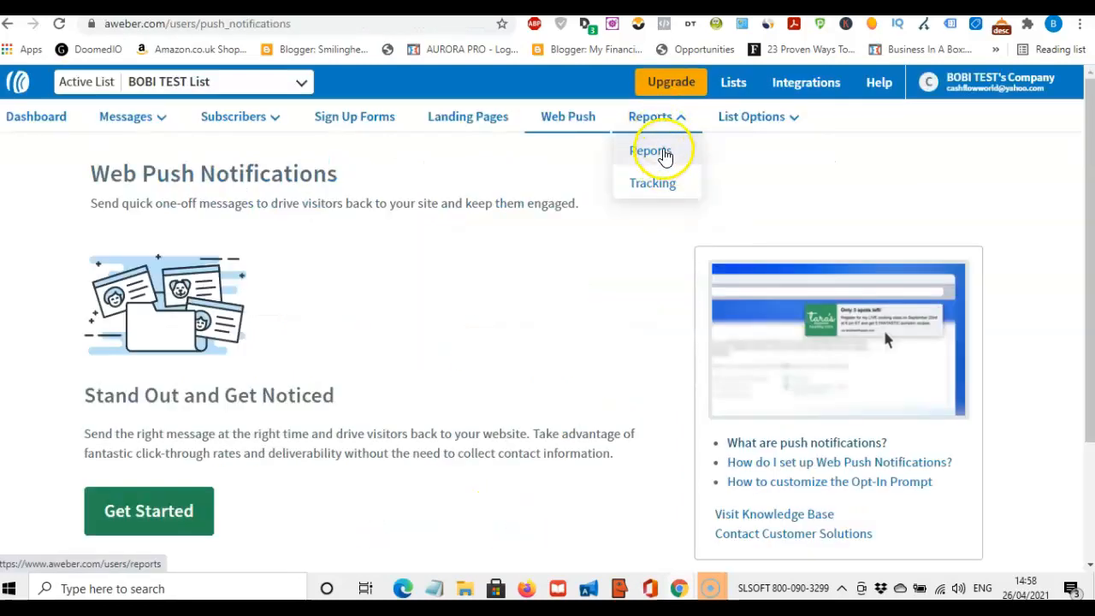
# Go to the Reports overview and look over the information on message and list statistics
pyautogui.click(660, 152)
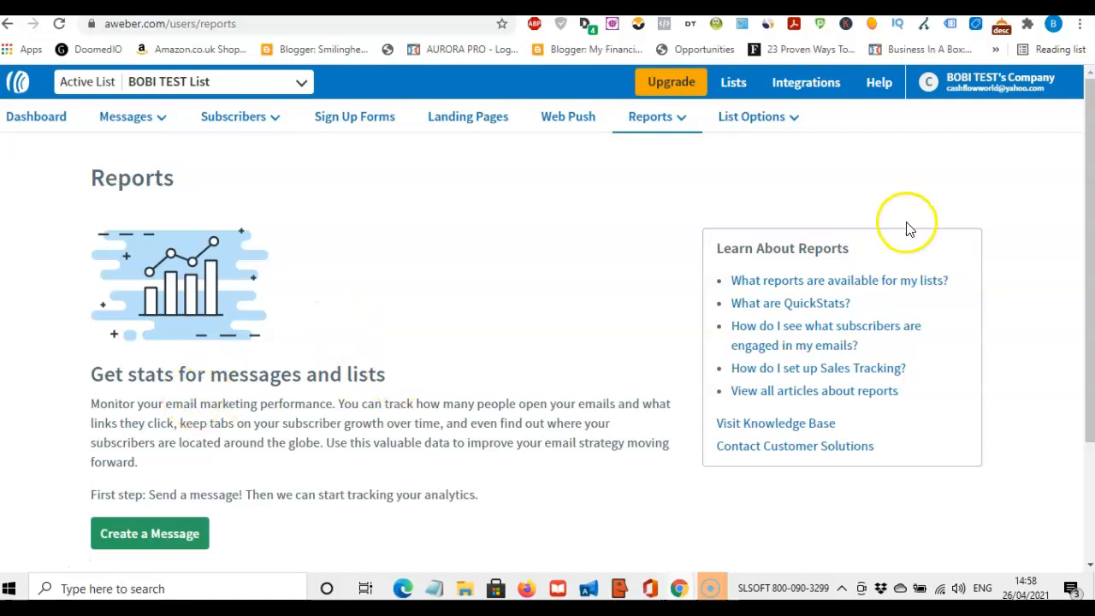
pyautogui.moveTo(1090, 150); pyautogui.dragTo(1090, 205)
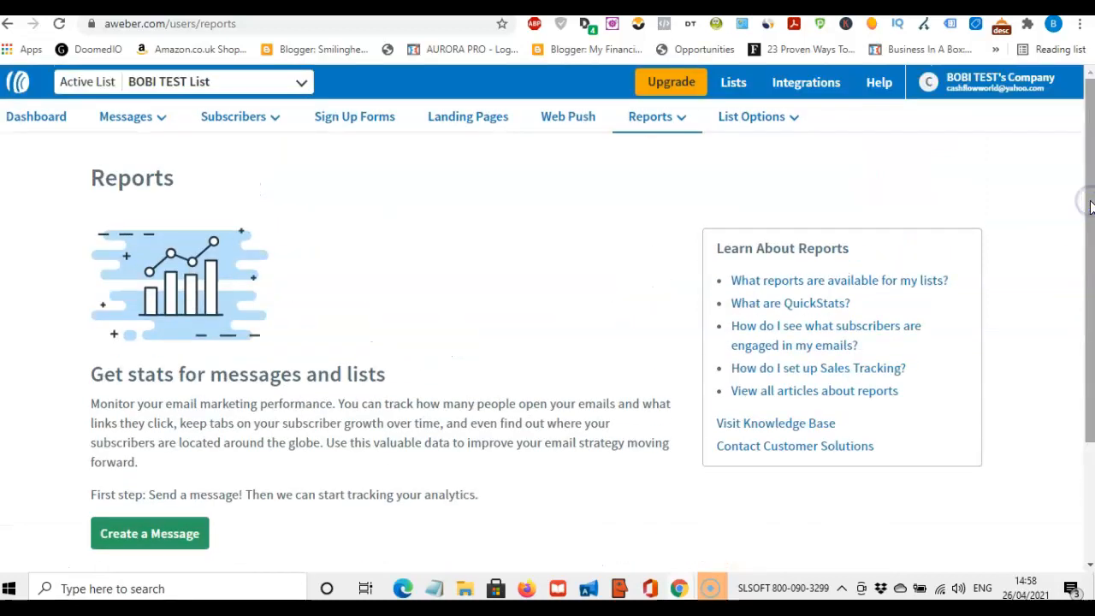
# Go to the list's Basic Settings, review the name, description, sender, contact address and notification sections, and save all settings
pyautogui.click(749, 120)
pyautogui.click(753, 151)
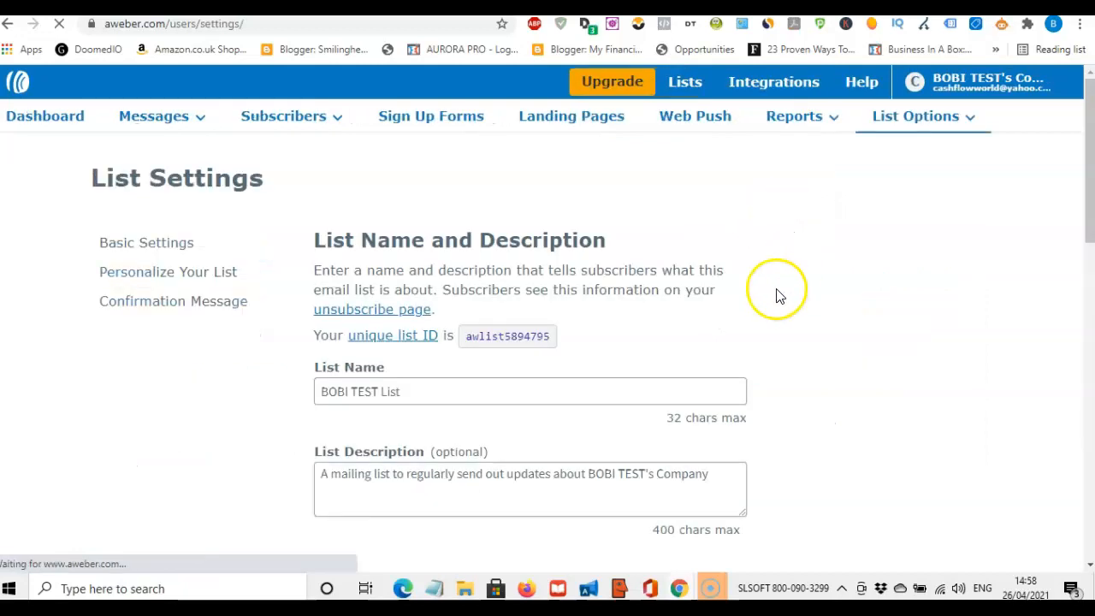
pyautogui.moveTo(1089, 135); pyautogui.dragTo(1089, 182)
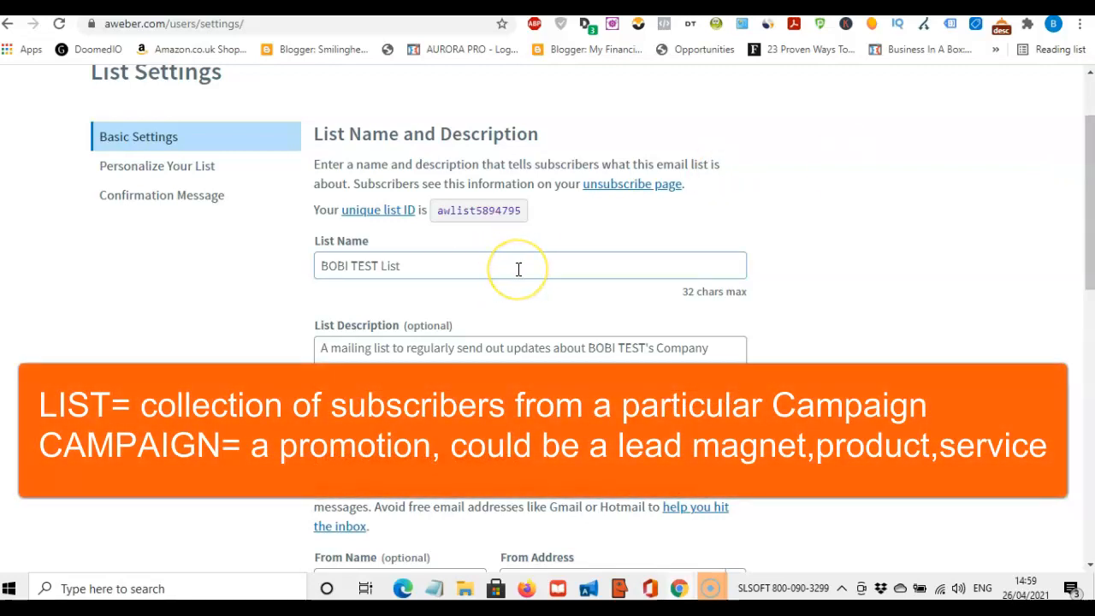
pyautogui.click(548, 269)
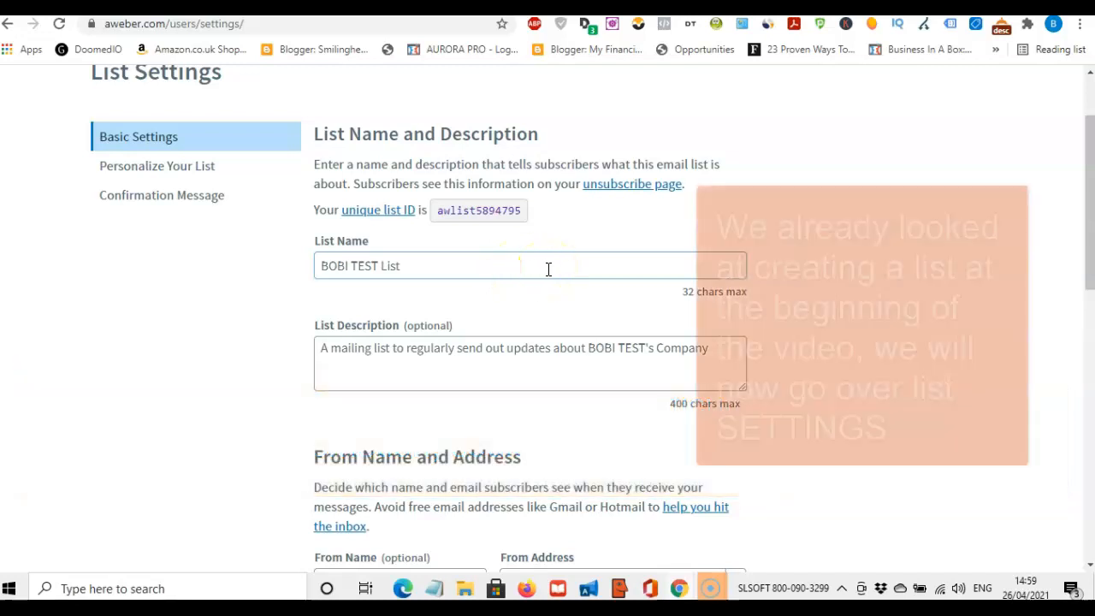
pyautogui.moveTo(1090, 223); pyautogui.dragTo(1090, 253)
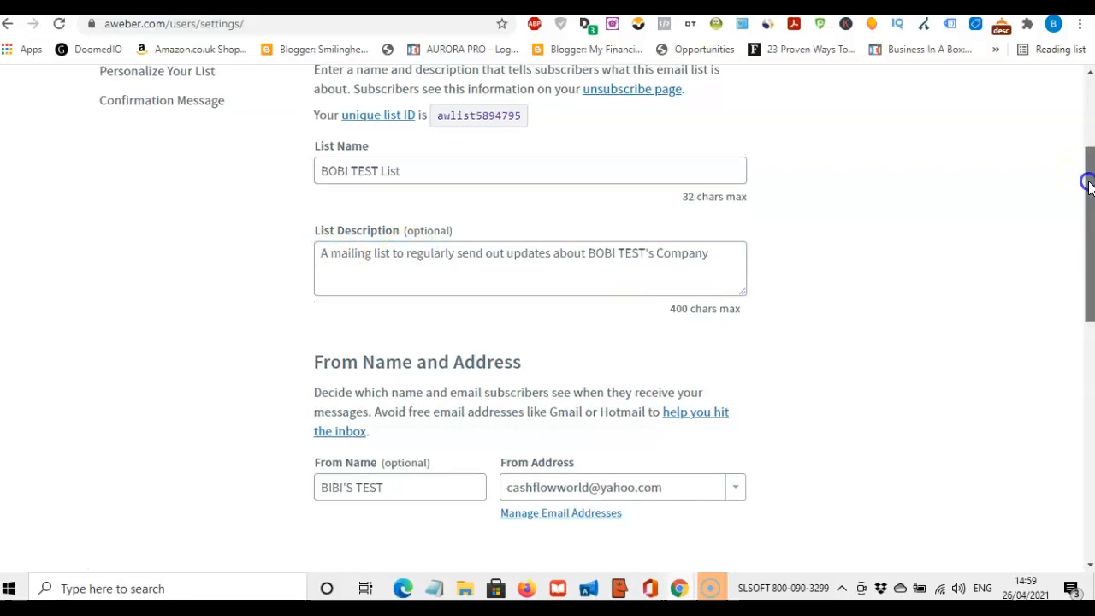
pyautogui.moveTo(1089, 178); pyautogui.dragTo(1089, 189)
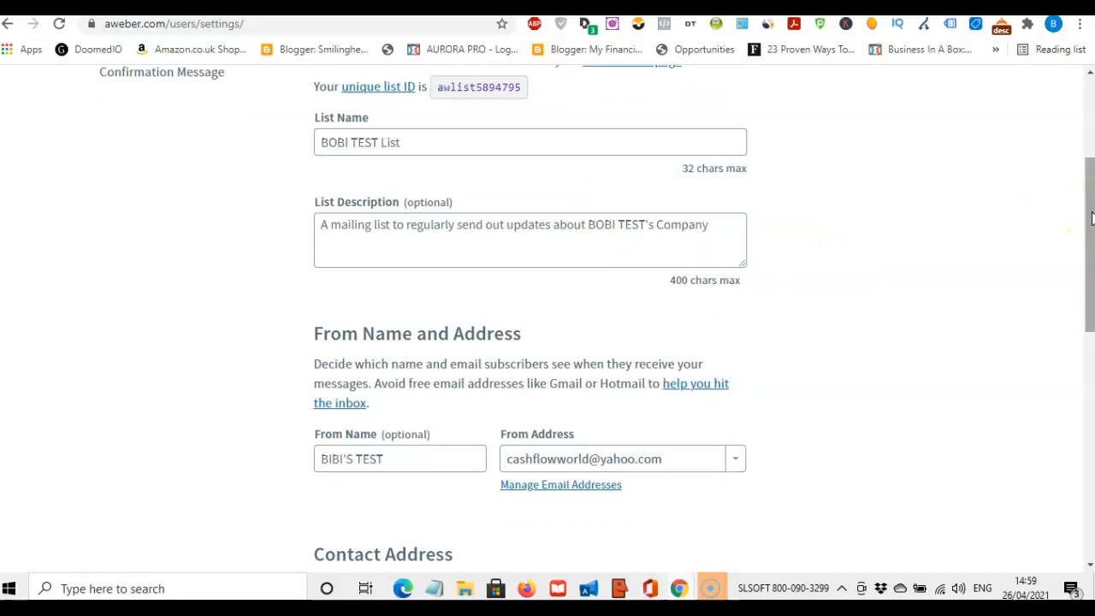
pyautogui.moveTo(1090, 214); pyautogui.dragTo(1091, 268)
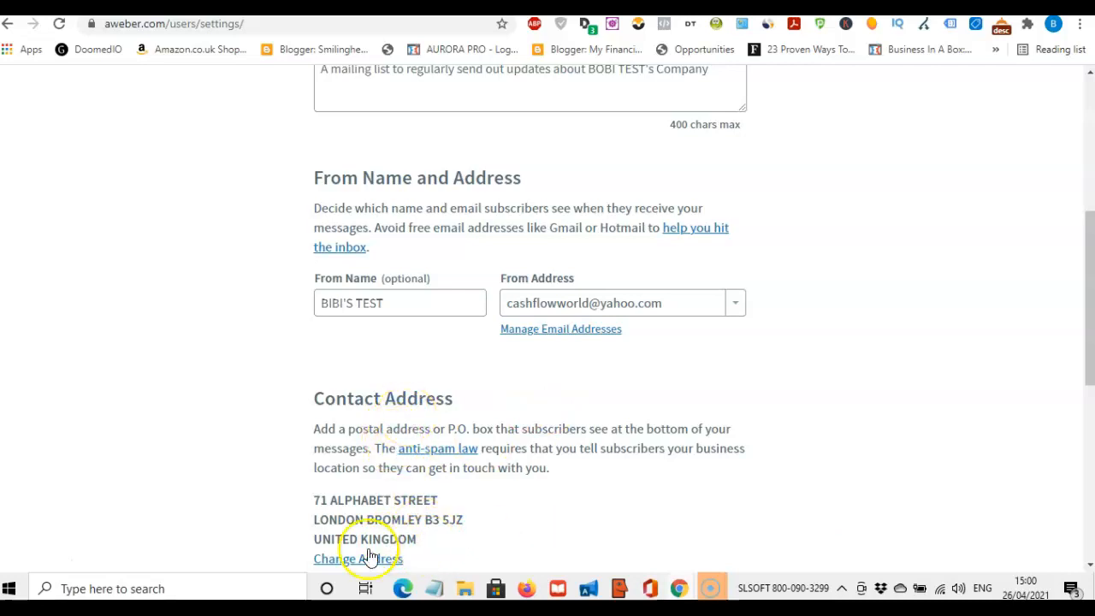
pyautogui.moveTo(1091, 367); pyautogui.dragTo(1091, 428)
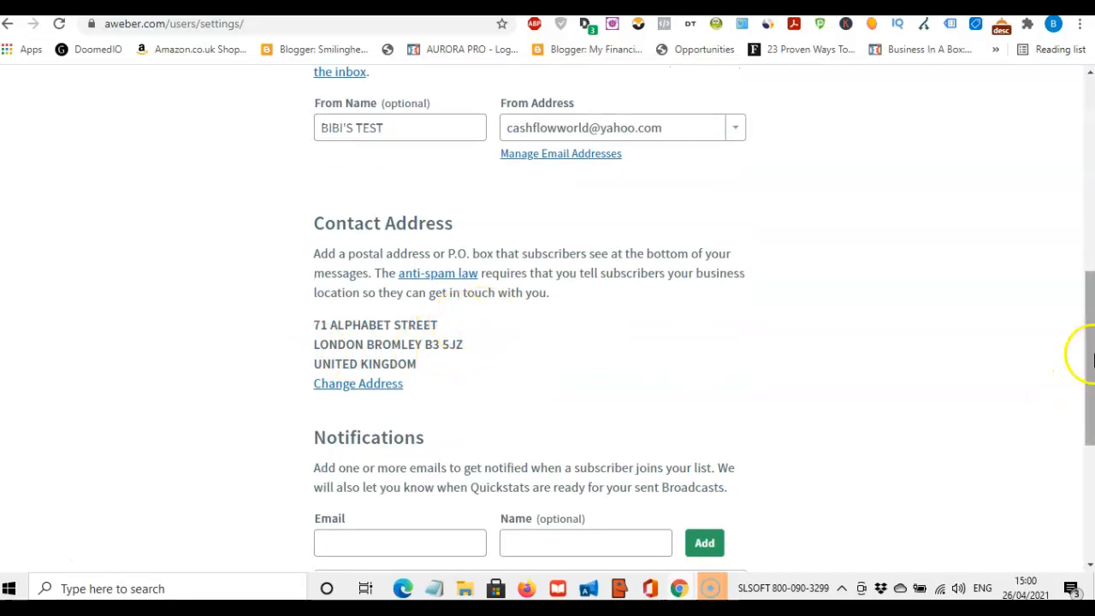
pyautogui.moveTo(1092, 360); pyautogui.dragTo(1091, 414)
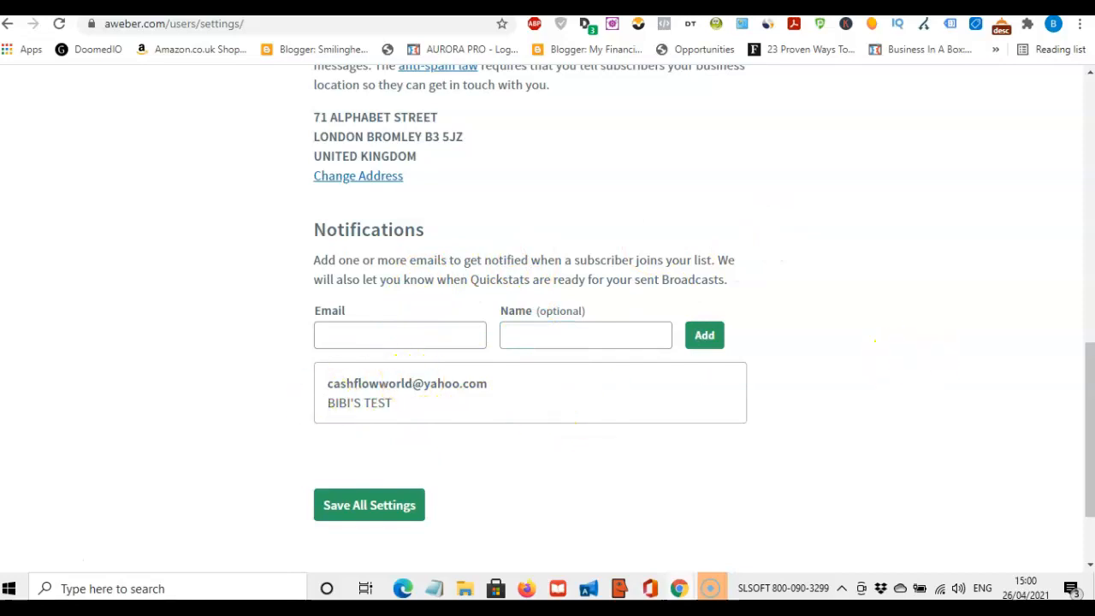
pyautogui.click(385, 512)
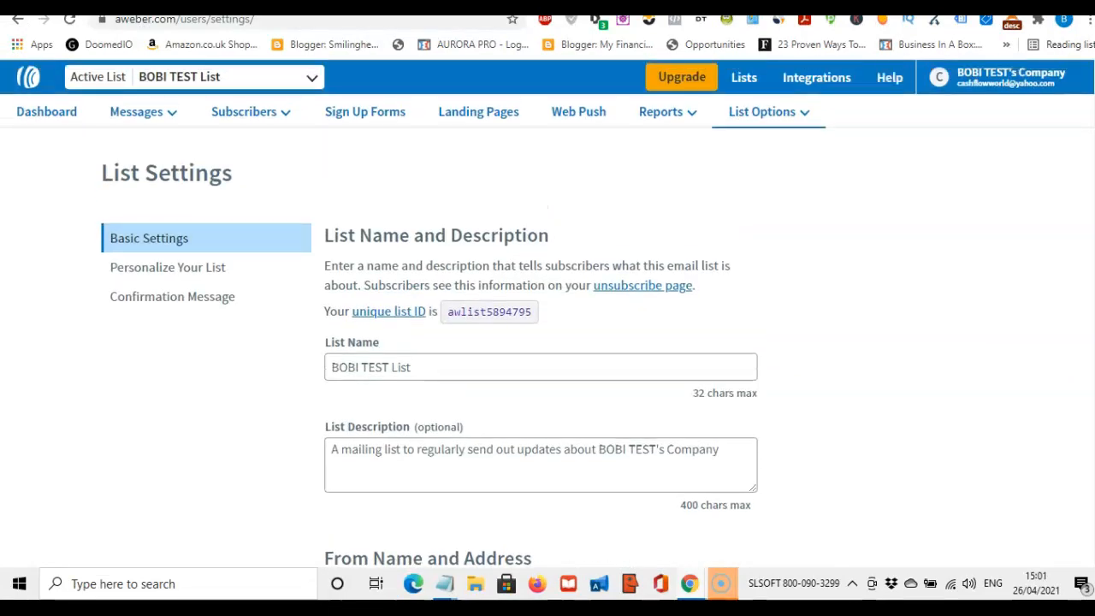
# Open the Personalize Your List settings and examine the company details, social media sharing and subscriber pages sections
pyautogui.click(220, 272)
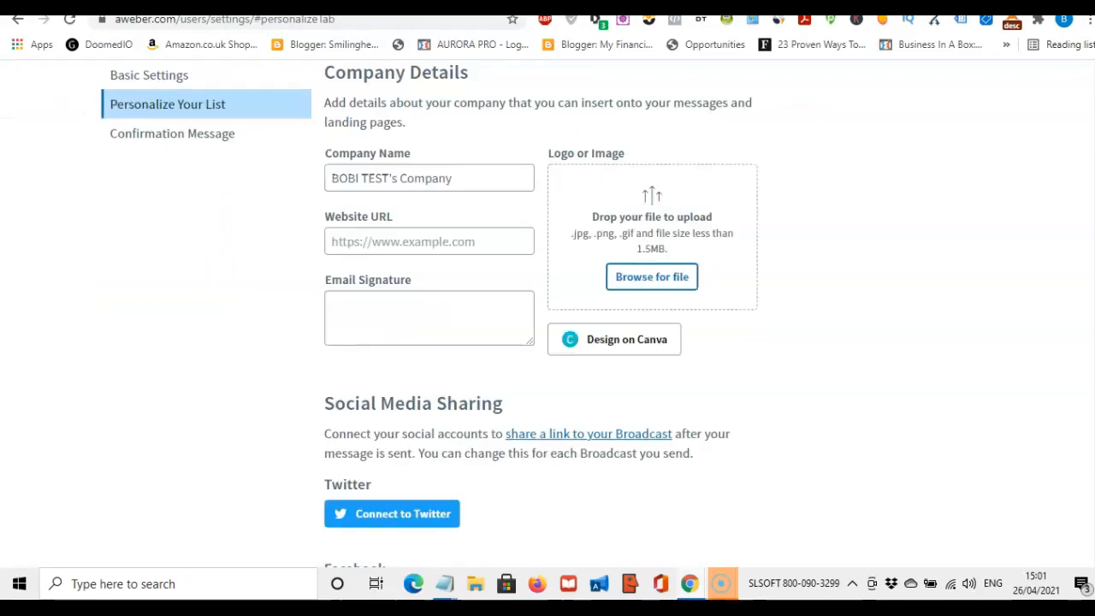
pyautogui.scroll(1, 547, 313)
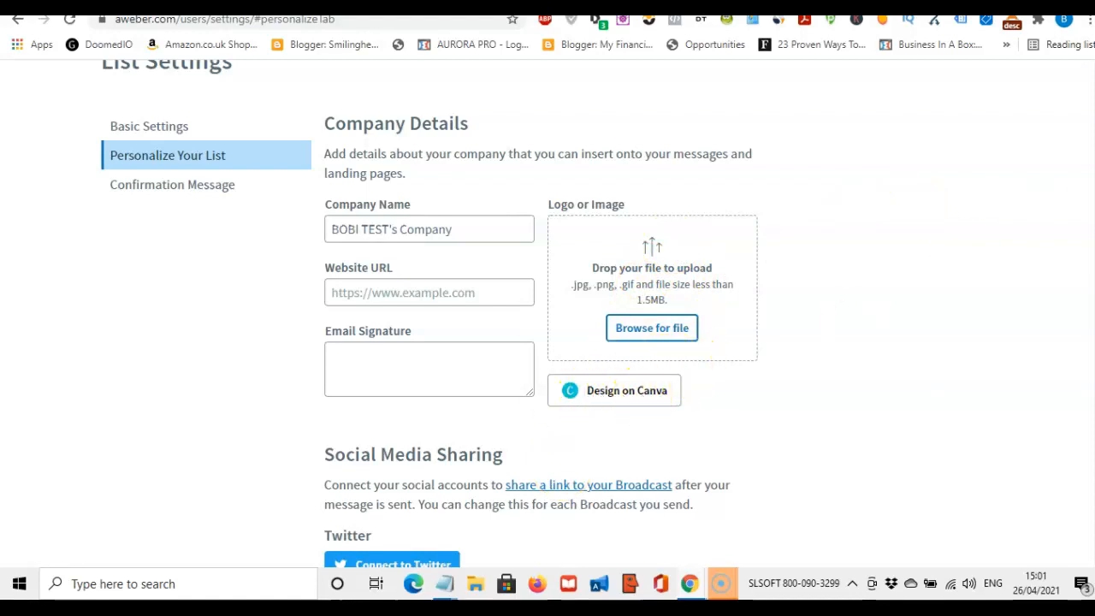
pyautogui.scroll(-2, 547, 342)
pyautogui.scroll(-1, 548, 342)
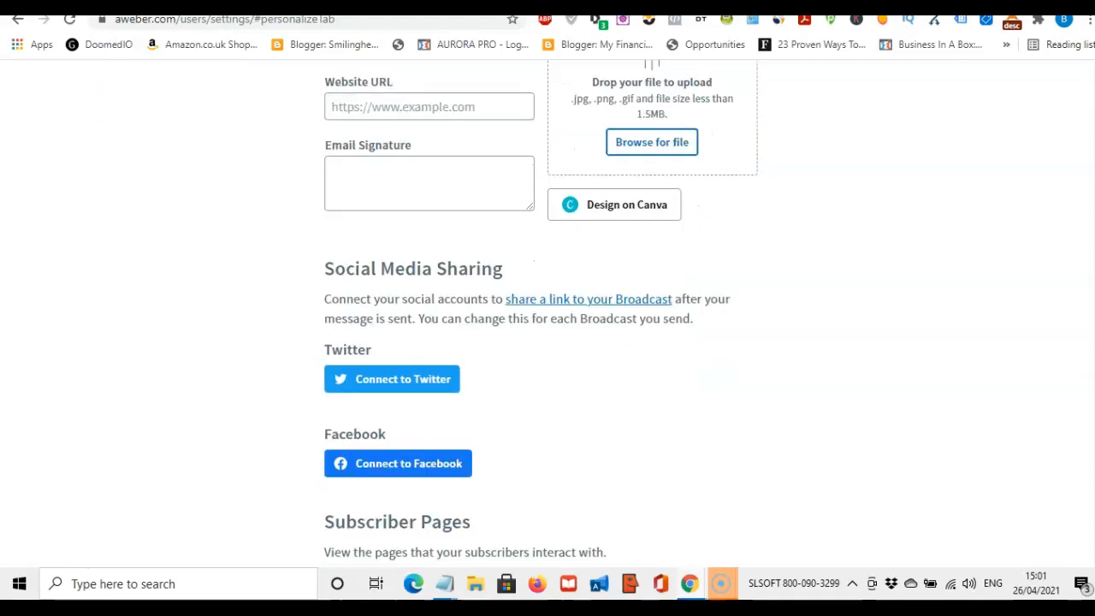
pyautogui.scroll(-1, 541, 314)
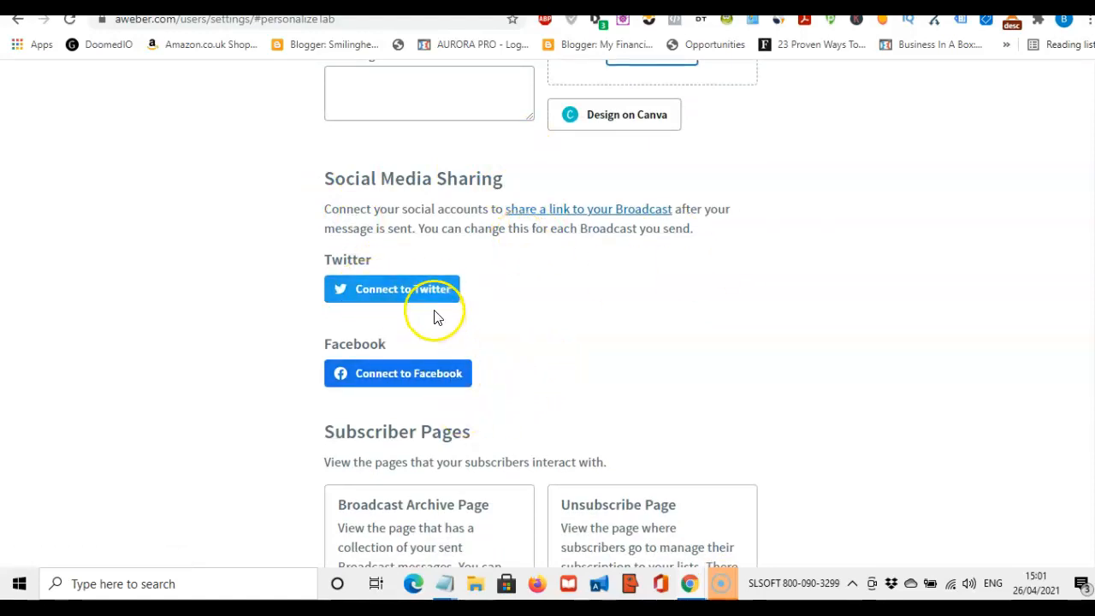
pyautogui.scroll(-2, 881, 254)
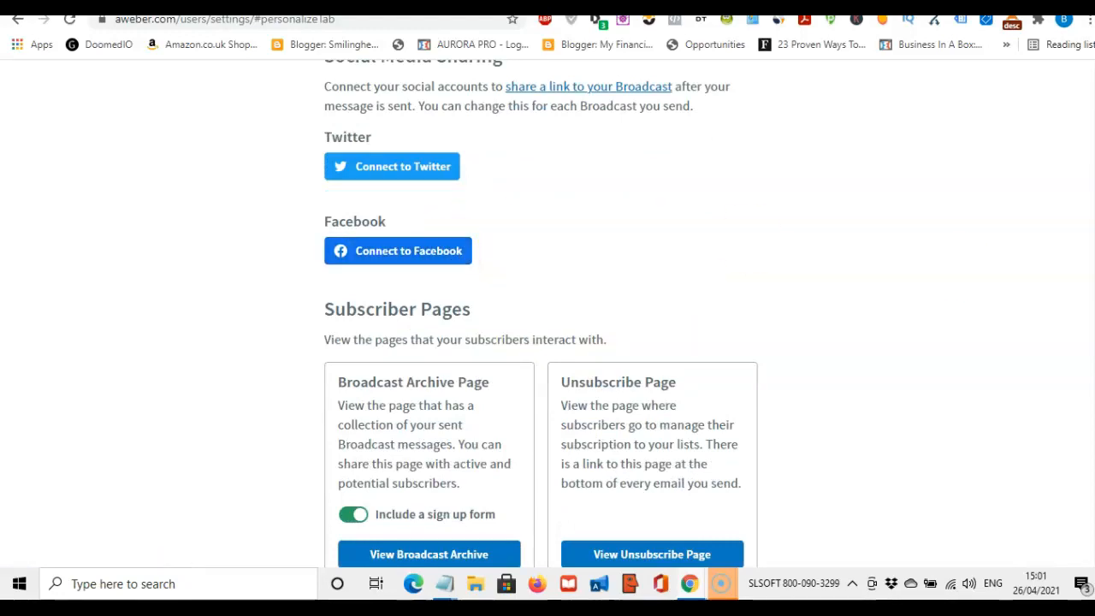
pyautogui.scroll(-1, 415, 392)
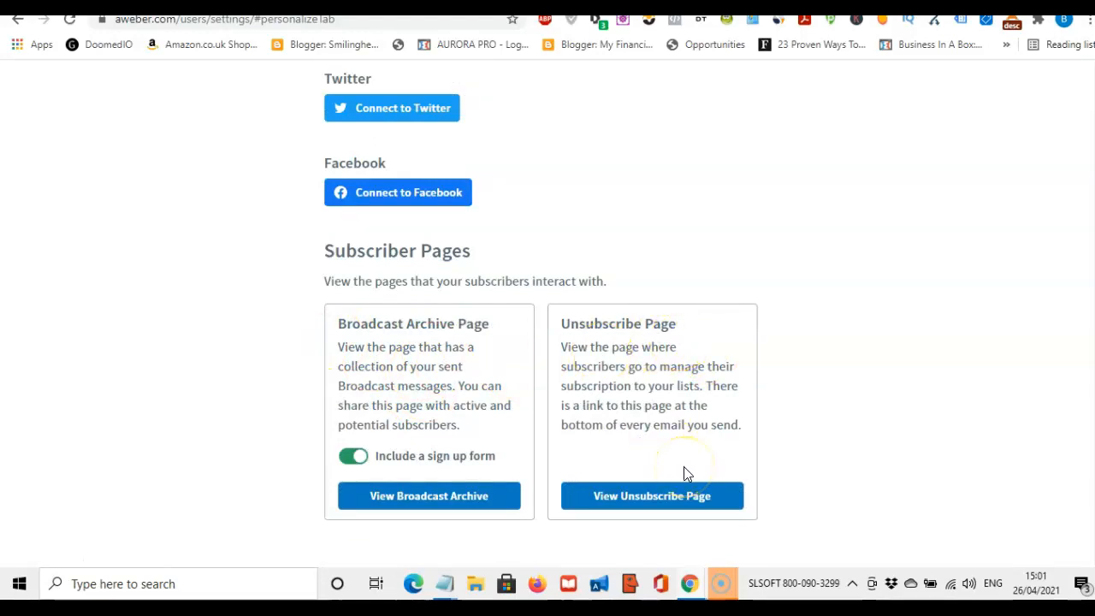
# Preview the list's unsubscribe page, look over the subscriber options, and return to the list settings
pyautogui.click(665, 500)
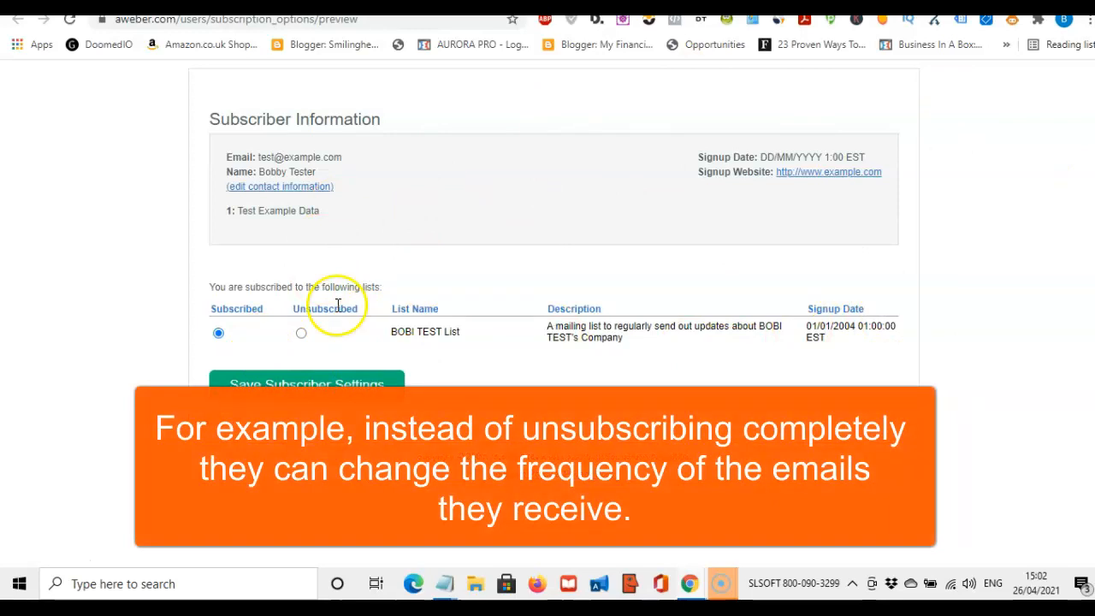
pyautogui.click(297, 387)
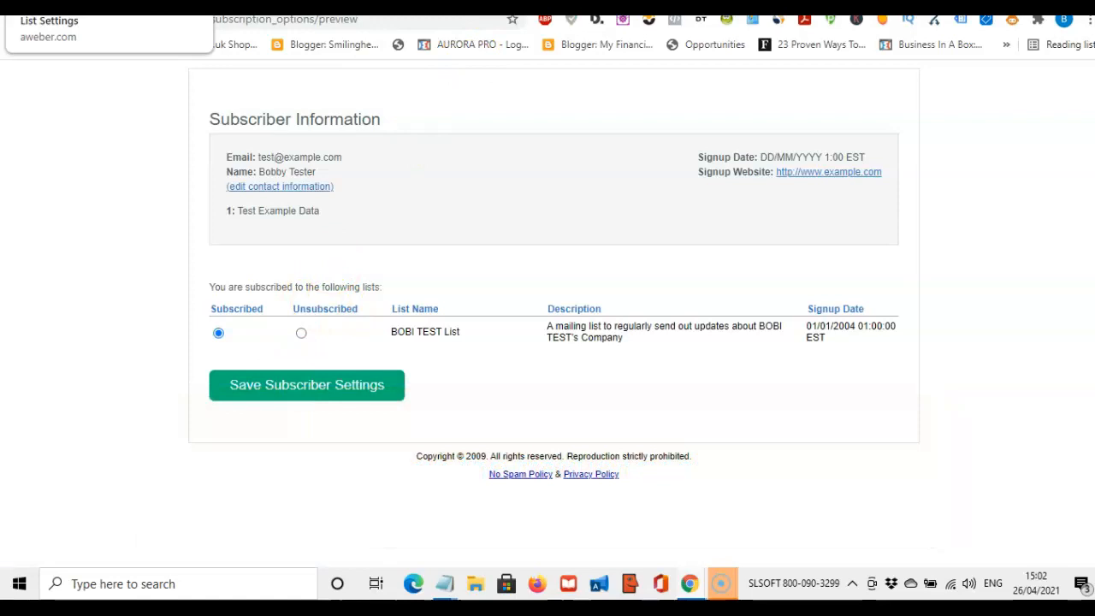
pyautogui.click(107, 7)
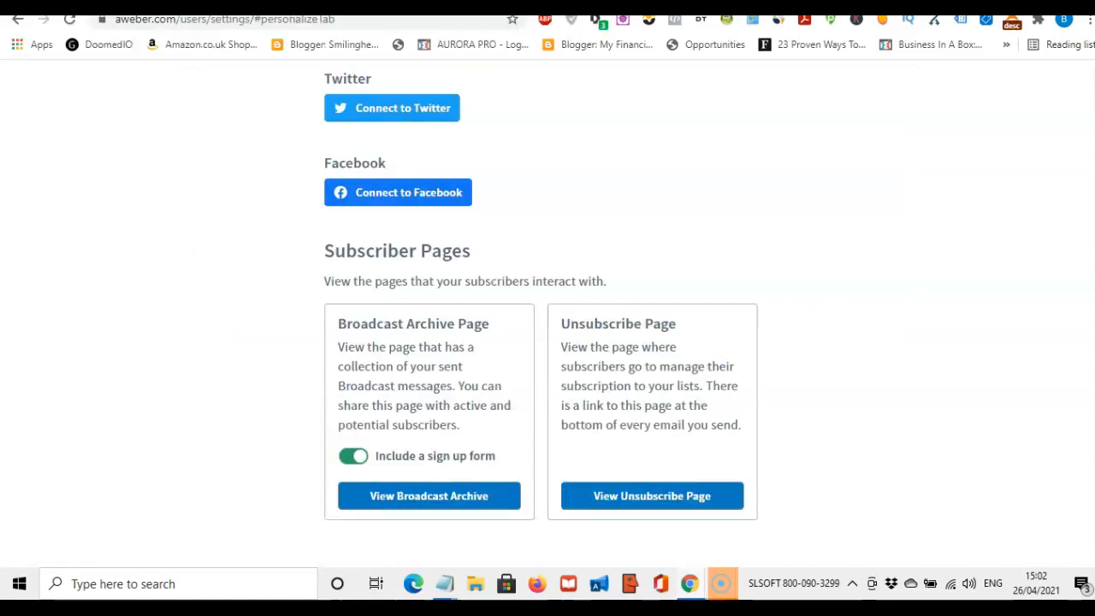
pyautogui.scroll(7, 548, 313)
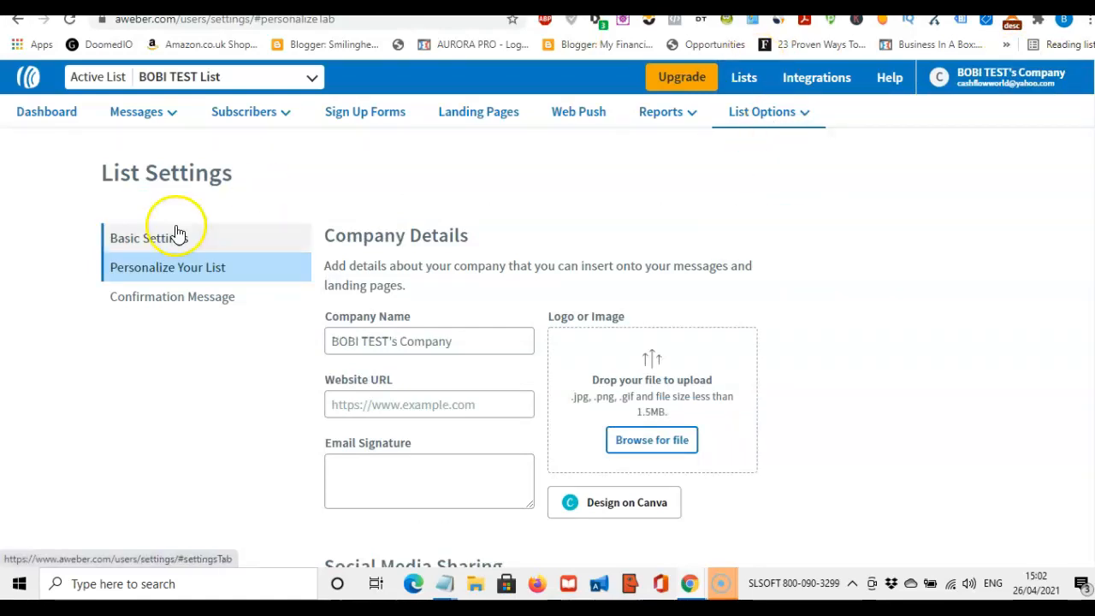
# Open the Confirmation Message settings, look over the language and subject line, and check which other list options are available
pyautogui.click(205, 304)
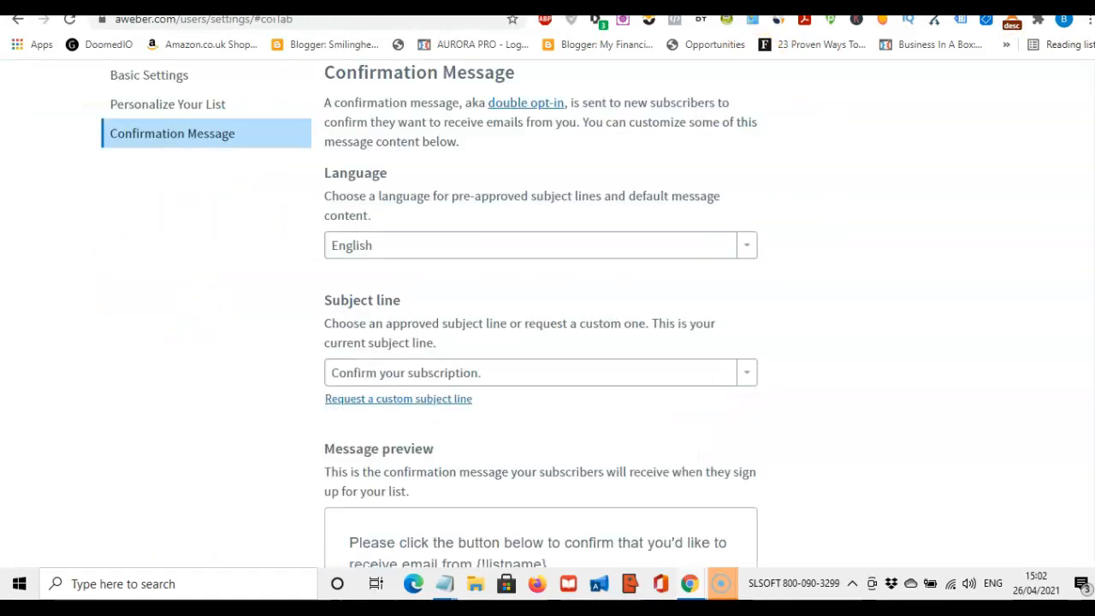
pyautogui.scroll(2, 548, 317)
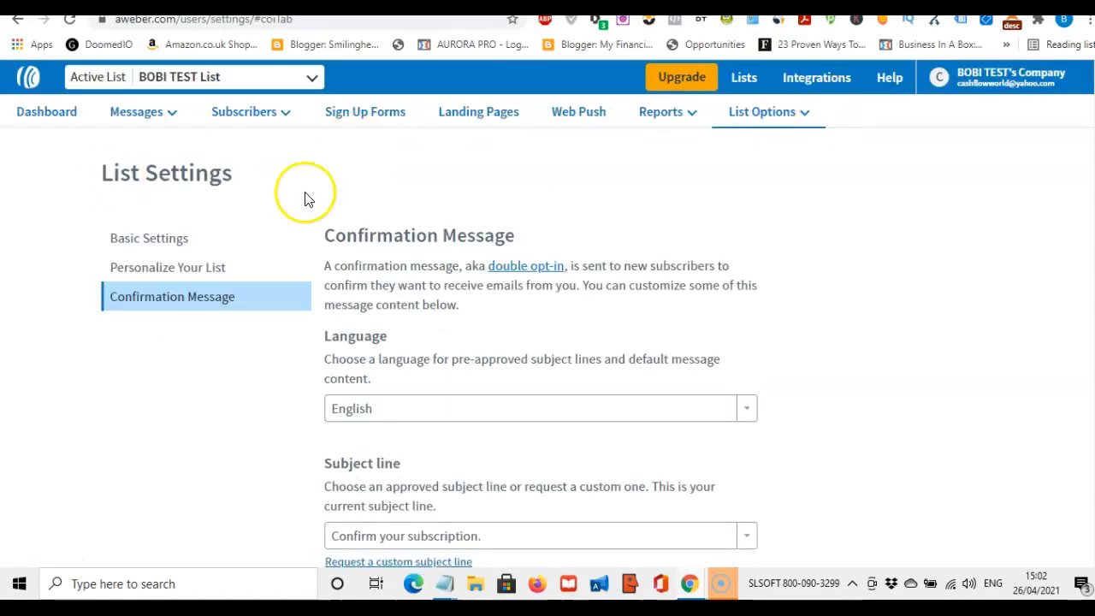
pyautogui.click(777, 120)
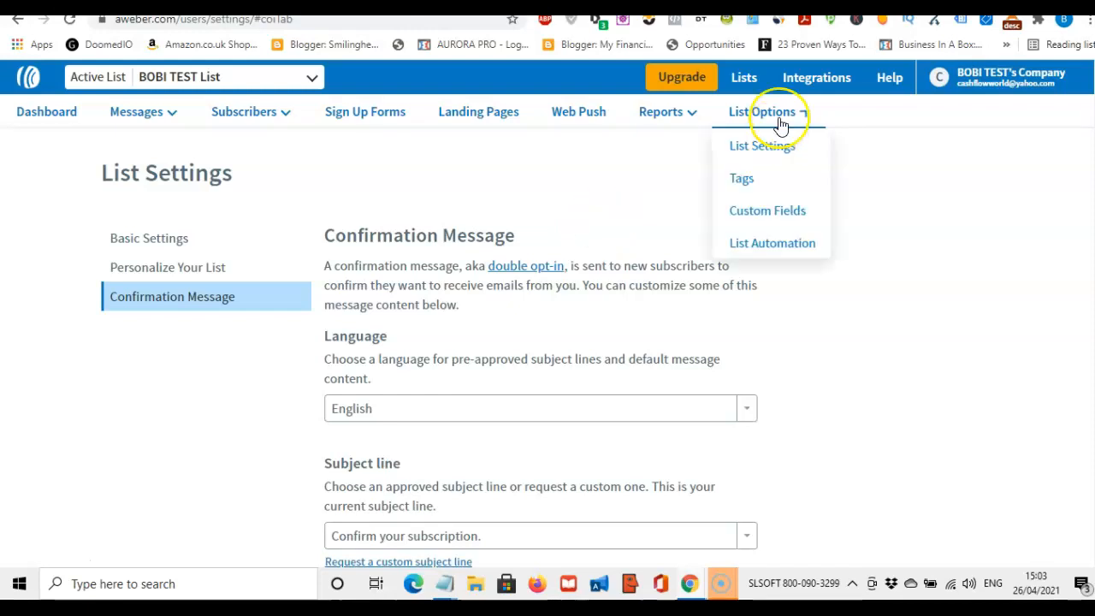
pyautogui.click(776, 156)
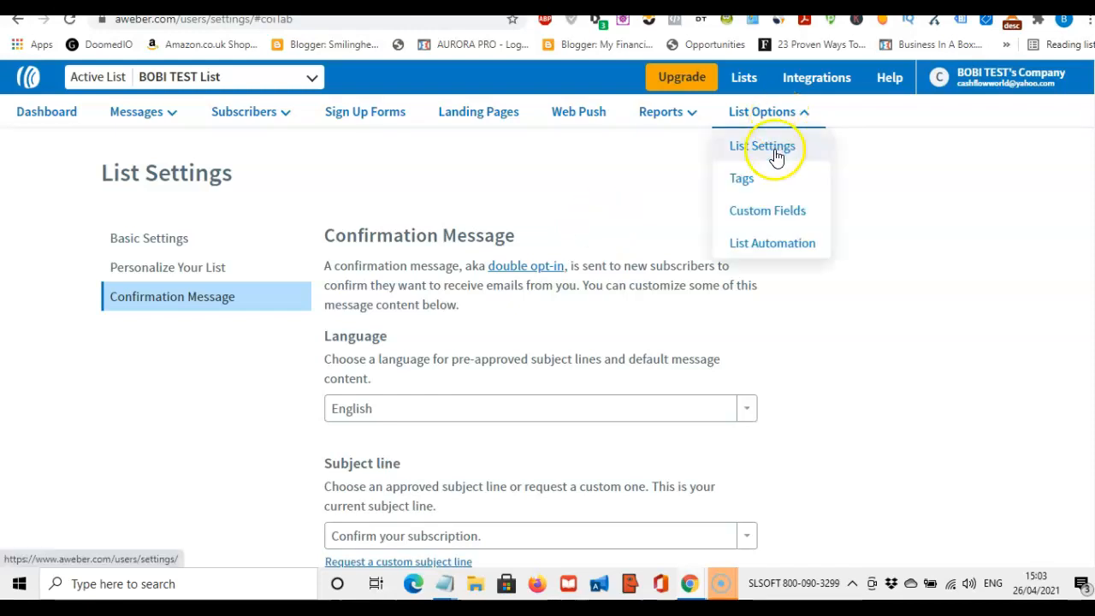
# Look over the Confirmation Message language and subject line settings, including the list of approved subject lines
pyautogui.scroll(-2, 548, 315)
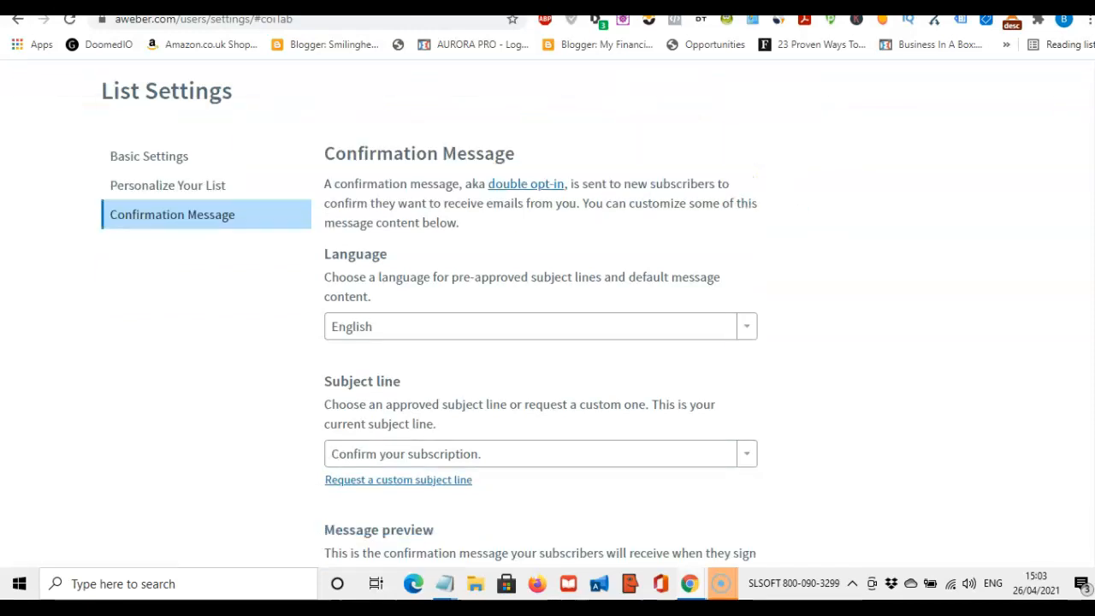
pyautogui.scroll(2, 457, 216)
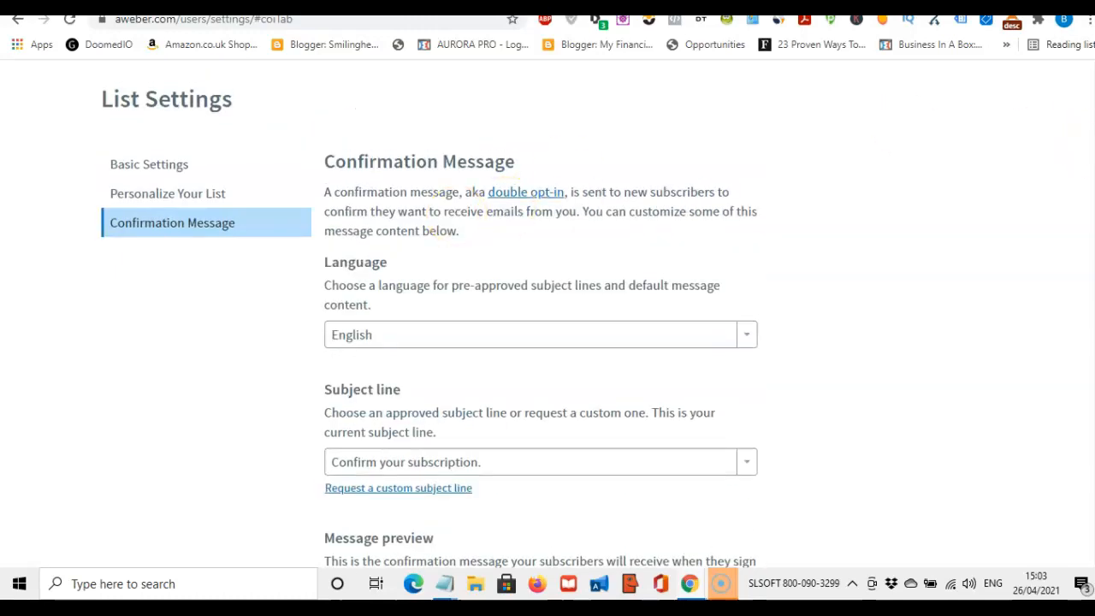
pyautogui.scroll(1, 548, 315)
pyautogui.scroll(-1, 548, 315)
pyautogui.scroll(-1, 547, 308)
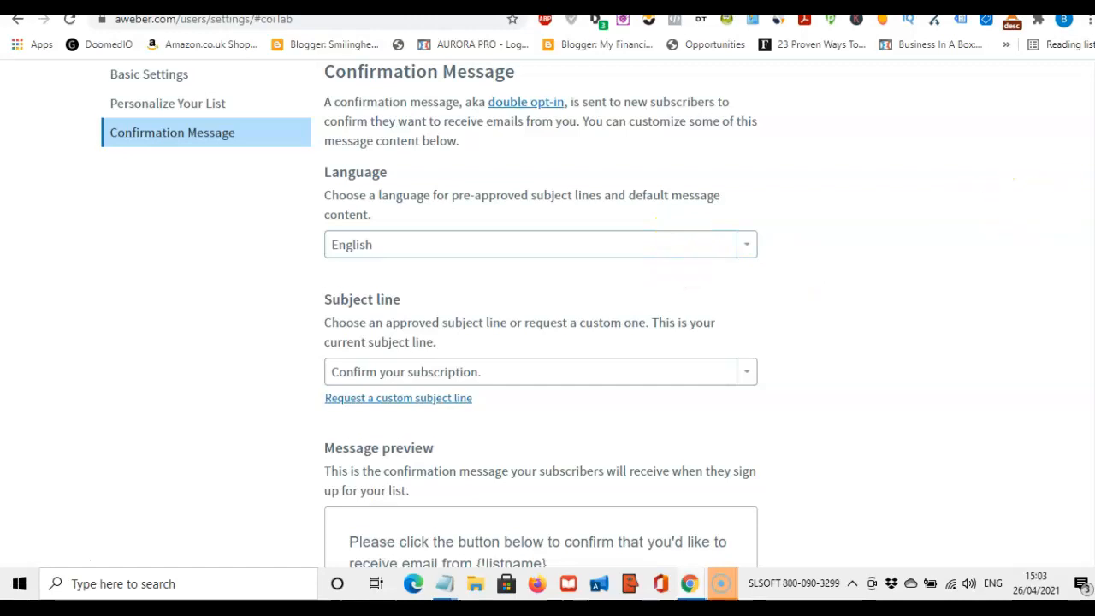
pyautogui.scroll(-1, 548, 308)
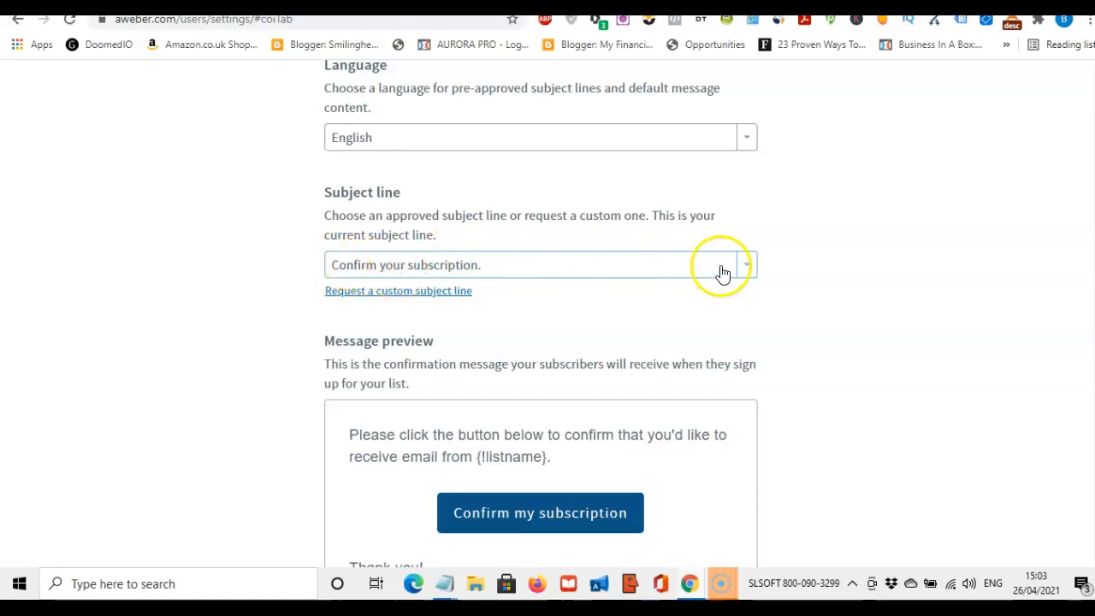
pyautogui.click(752, 270)
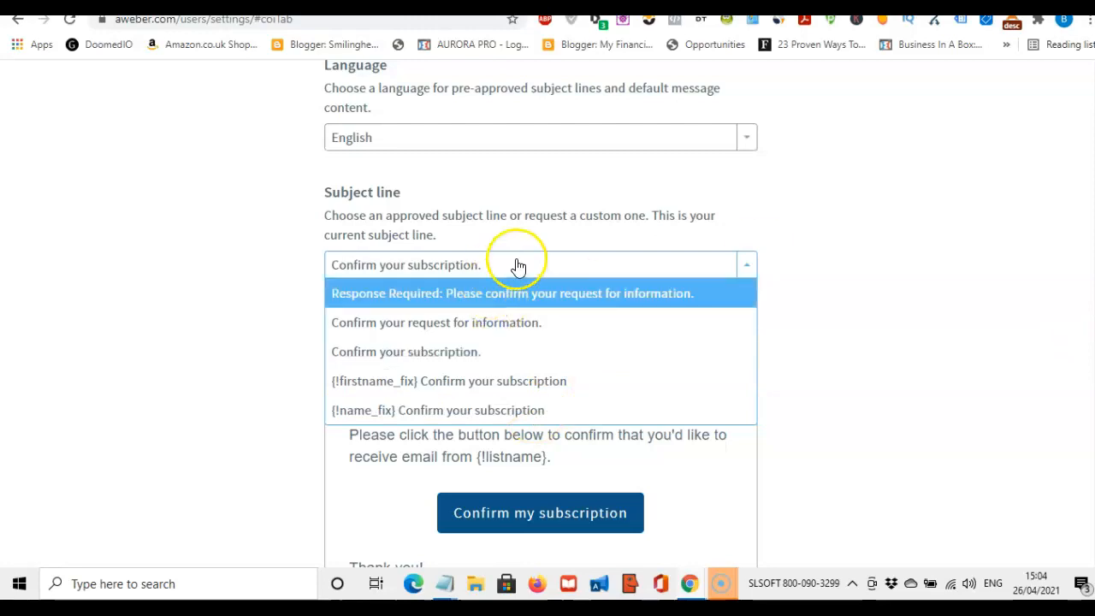
pyautogui.click(807, 242)
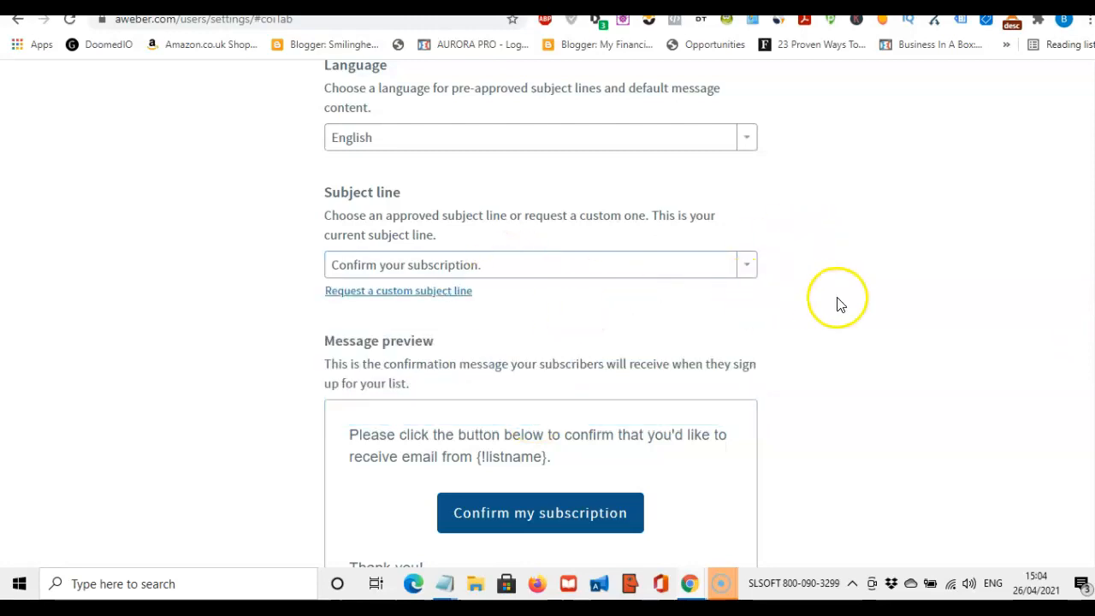
# Request a custom subject line for the confirmation message reading "Hey {!firstname} just one more step!", using the first-name personalization
pyautogui.click(419, 294)
pyautogui.click(436, 337)
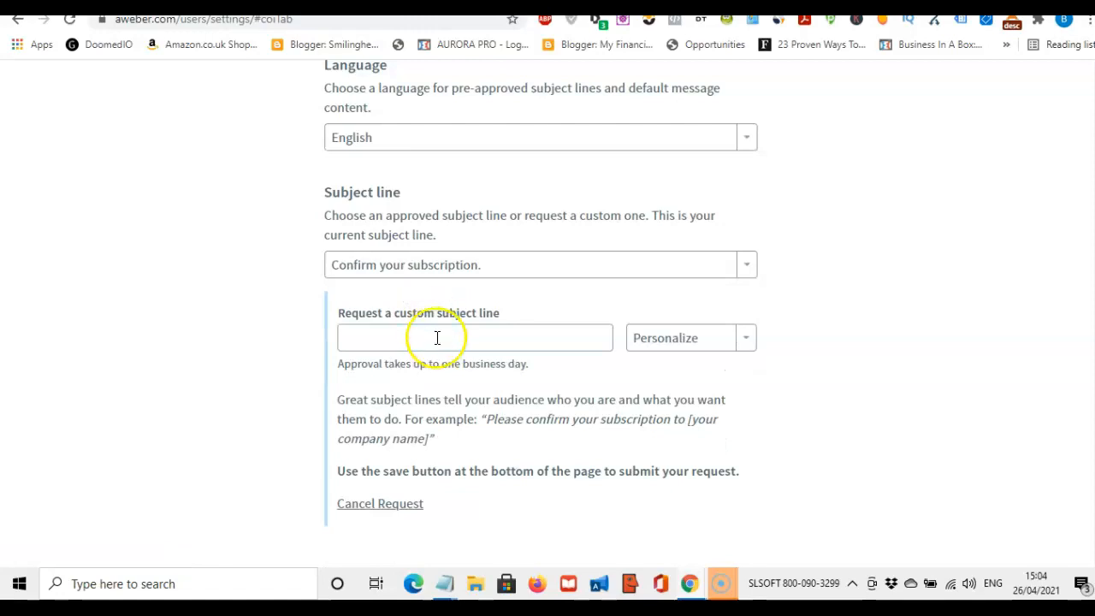
pyautogui.click(437, 337)
pyautogui.click(747, 339)
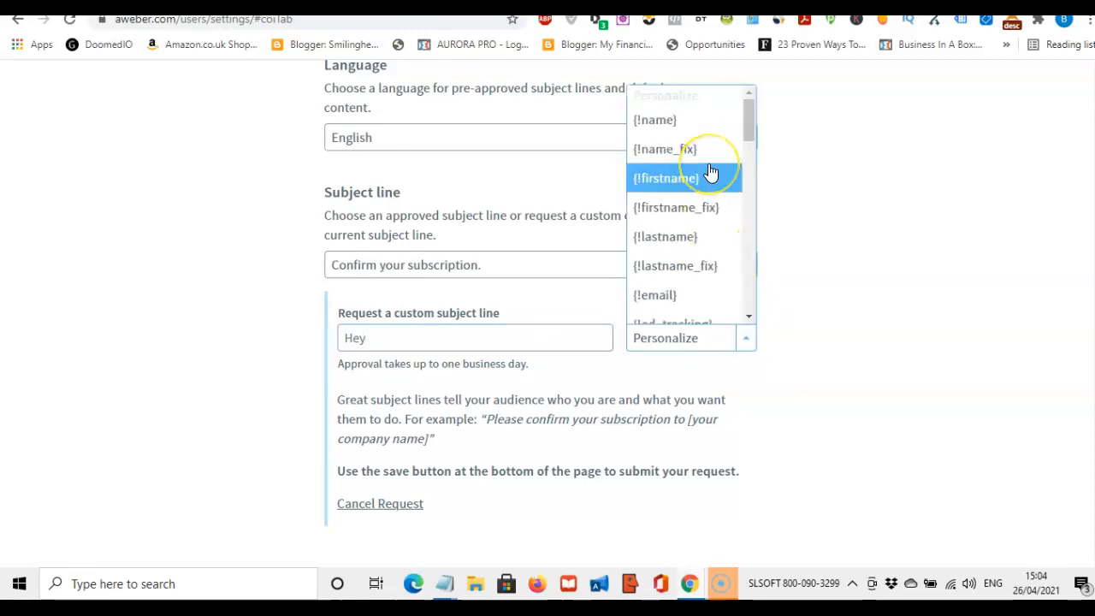
pyautogui.click(708, 176)
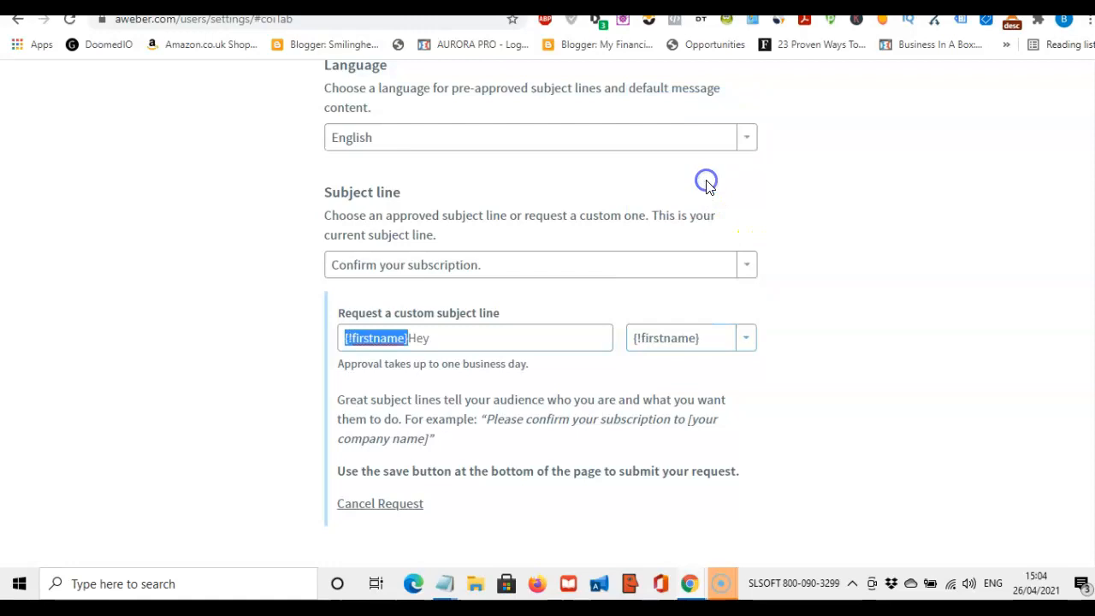
pyautogui.click(436, 343)
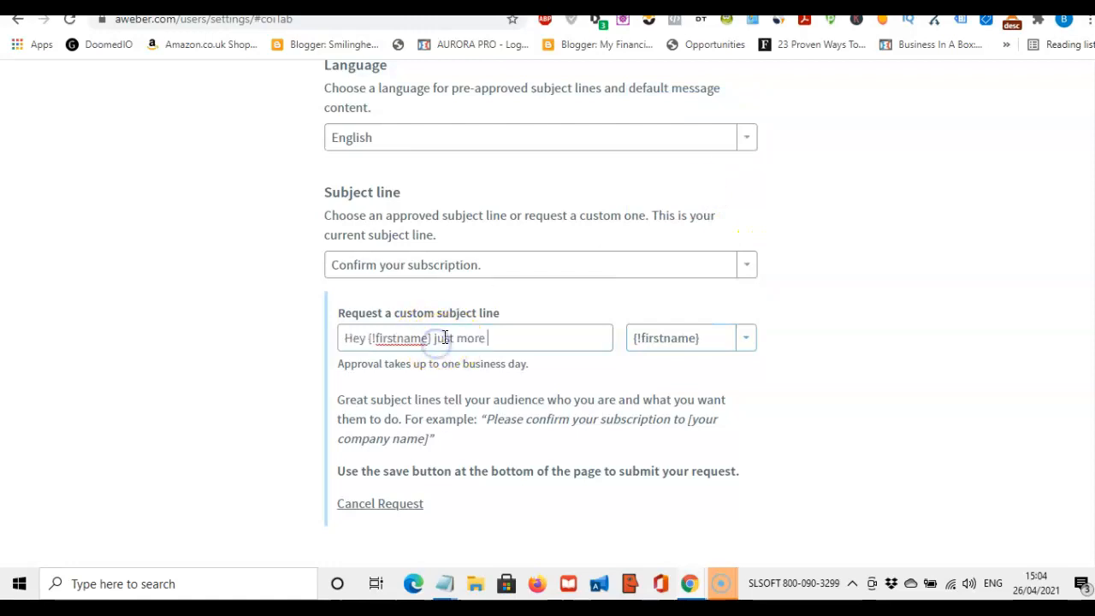
pyautogui.write('one  more ')
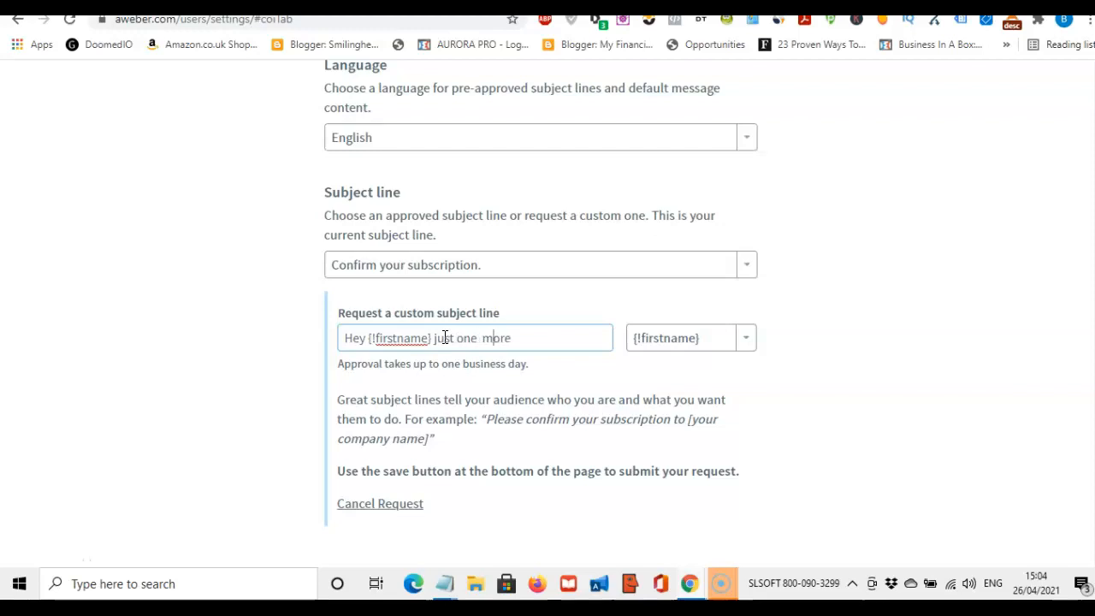
pyautogui.write('step!')
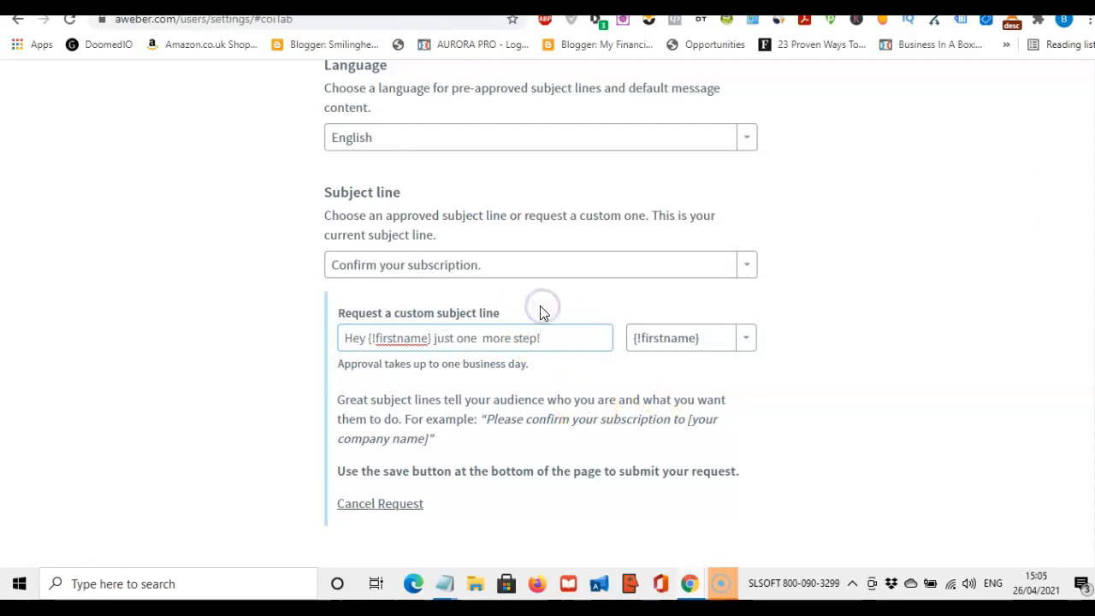
# Edit the confirmation message content to add the sender's first name below "Thank you!" in the signature, and preview the message
pyautogui.scroll(-2, 717, 279)
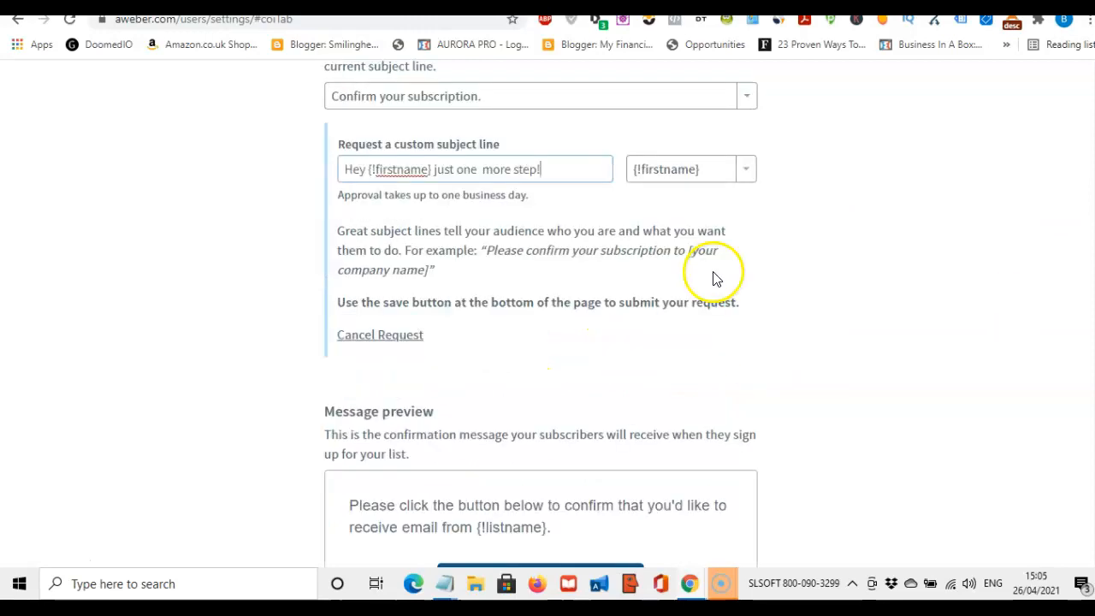
pyautogui.scroll(-1, 541, 313)
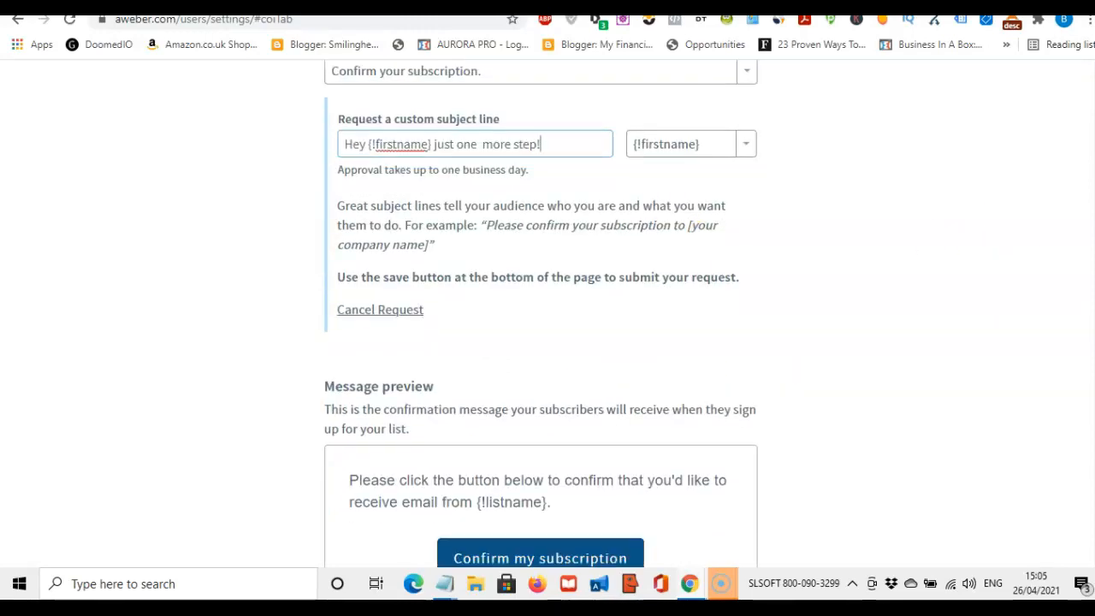
pyautogui.scroll(-1, 541, 314)
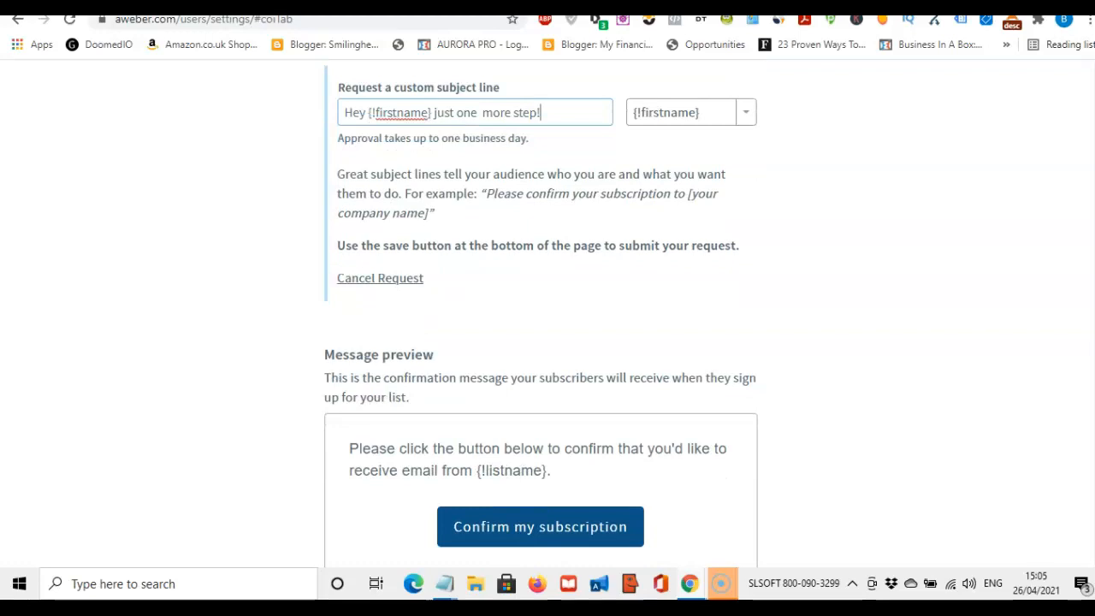
pyautogui.scroll(-2, 541, 343)
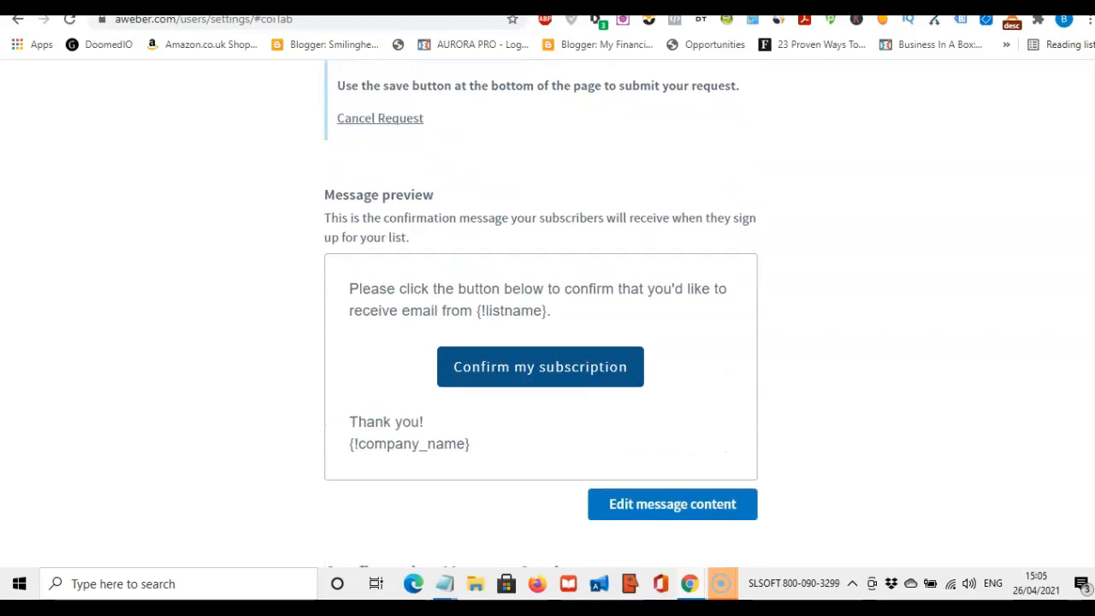
pyautogui.scroll(-1, 541, 325)
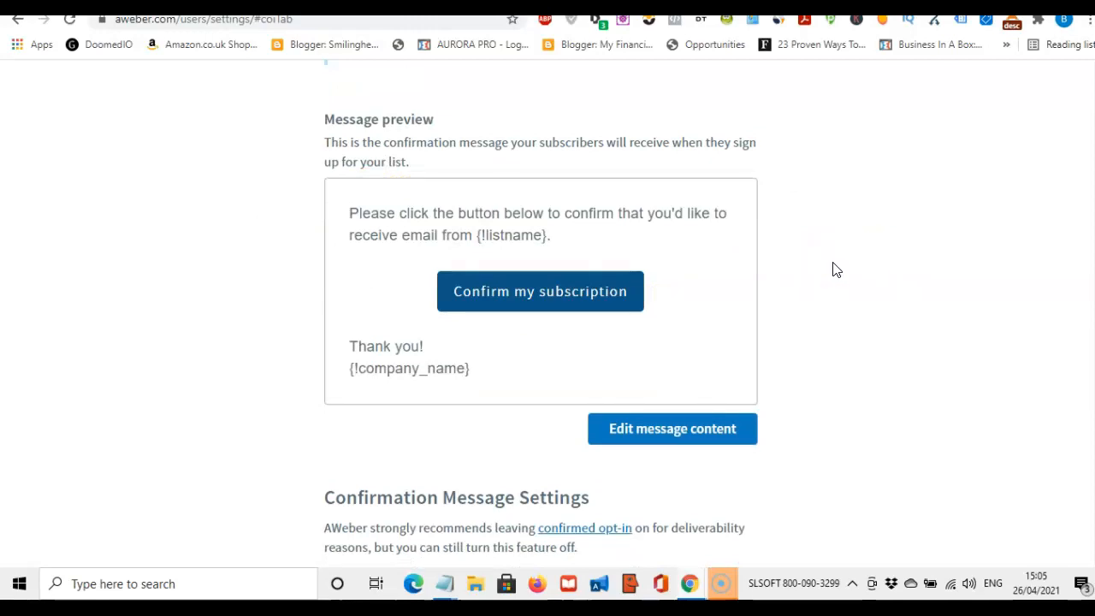
pyautogui.click(697, 431)
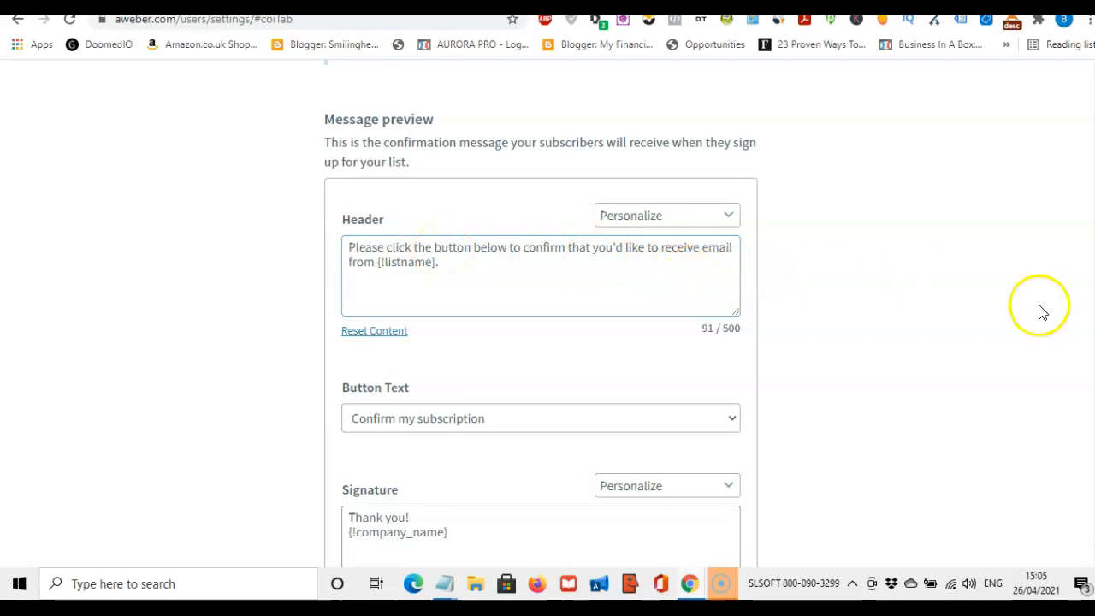
pyautogui.scroll(-2, 693, 265)
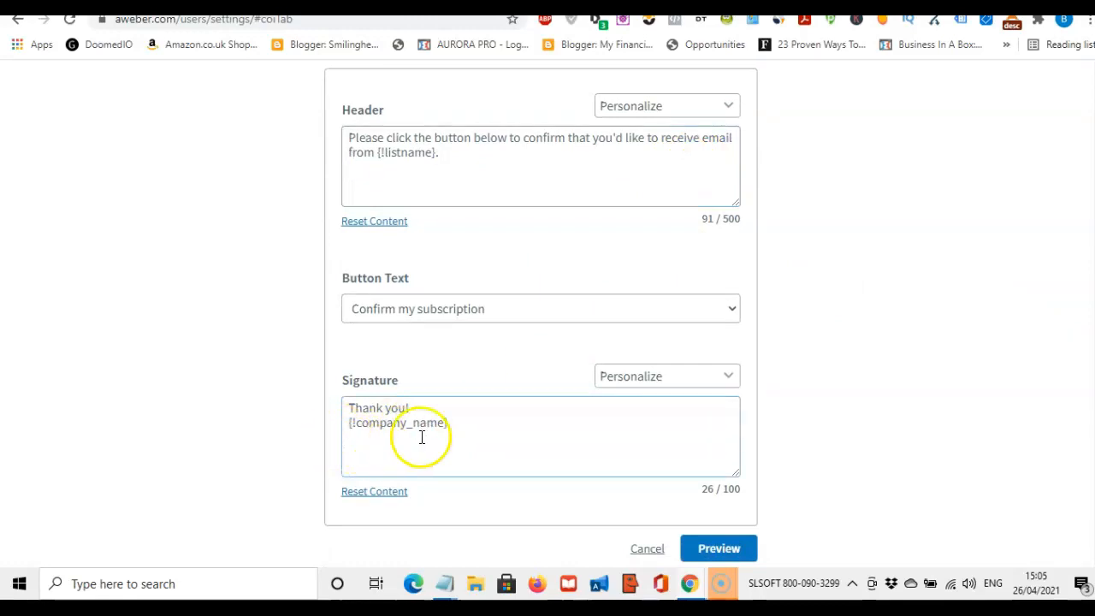
pyautogui.click(423, 409)
pyautogui.press('Return')
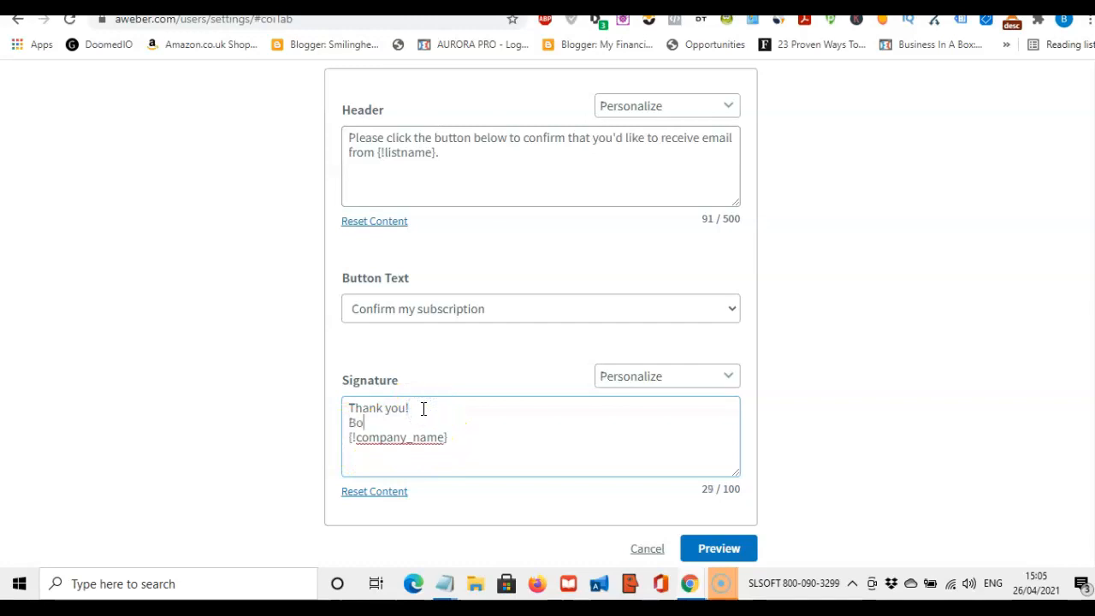
pyautogui.click(719, 550)
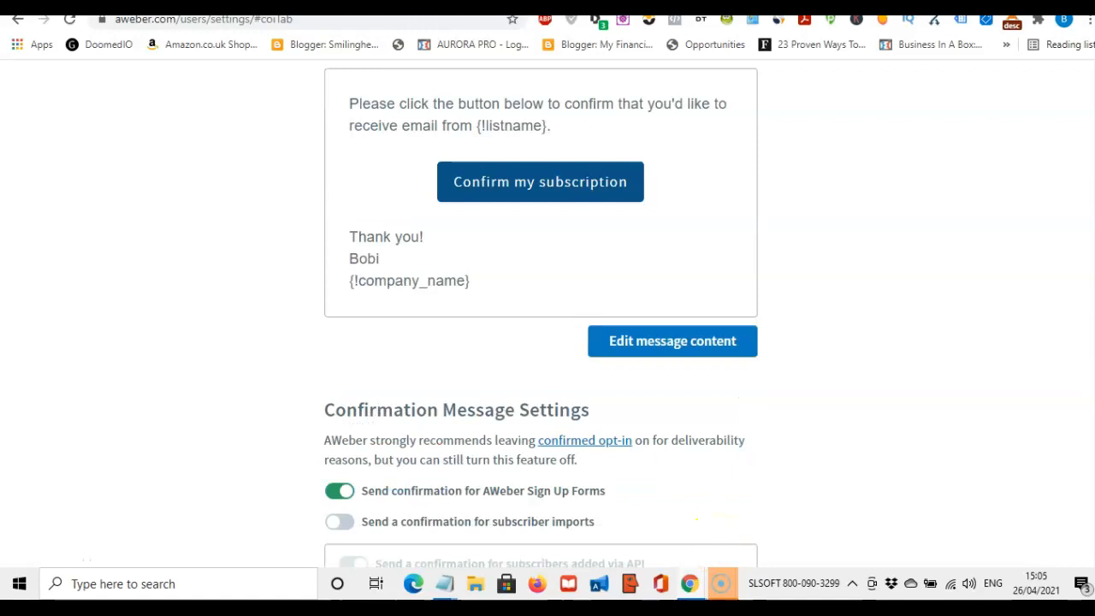
# Examine the confirmation sending options and the Confirmation Success Page section, view the default success page, and return to the list settings
pyautogui.scroll(-3, 917, 389)
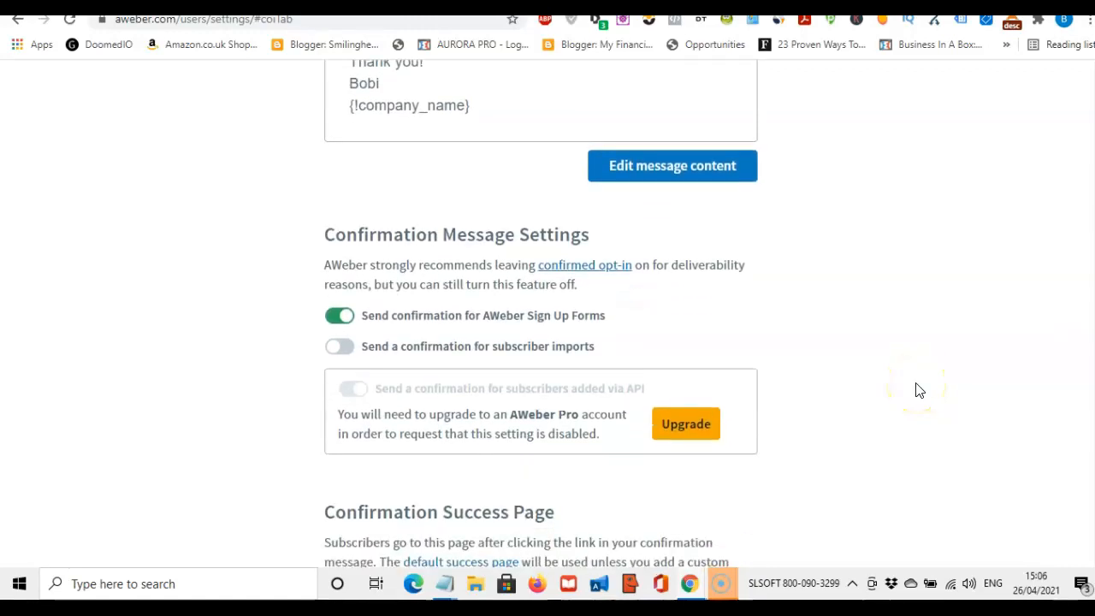
pyautogui.scroll(-1, 917, 389)
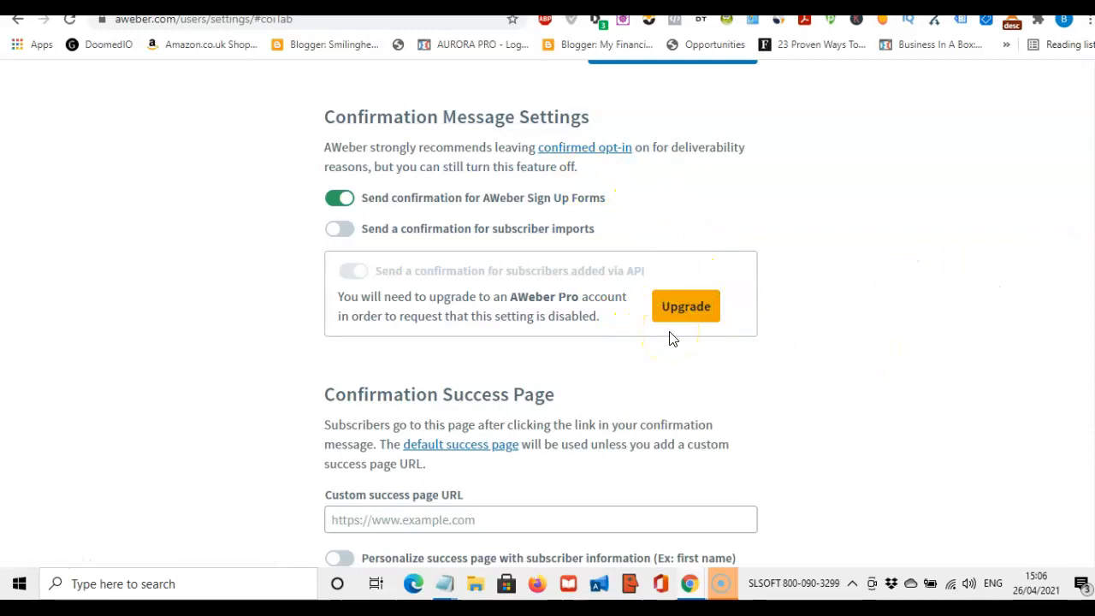
pyautogui.scroll(-2, 805, 156)
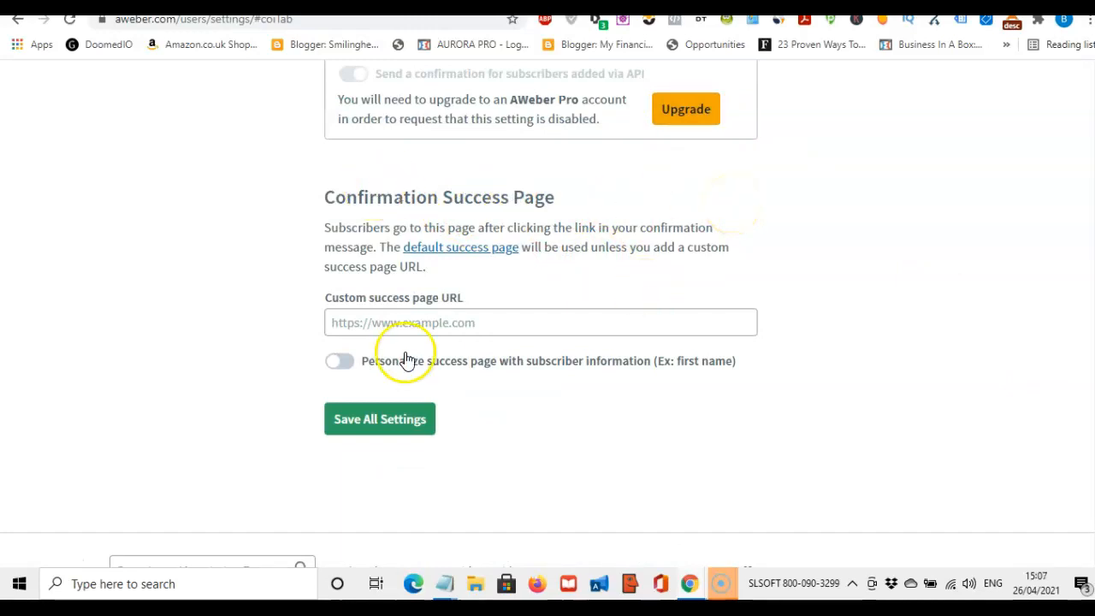
pyautogui.click(449, 322)
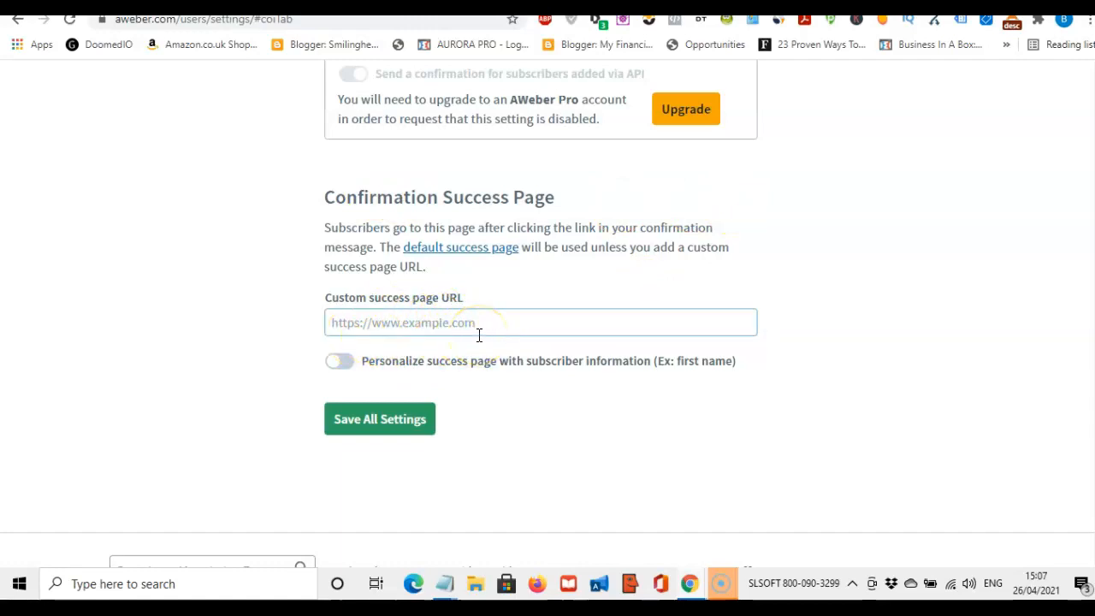
pyautogui.click(477, 248)
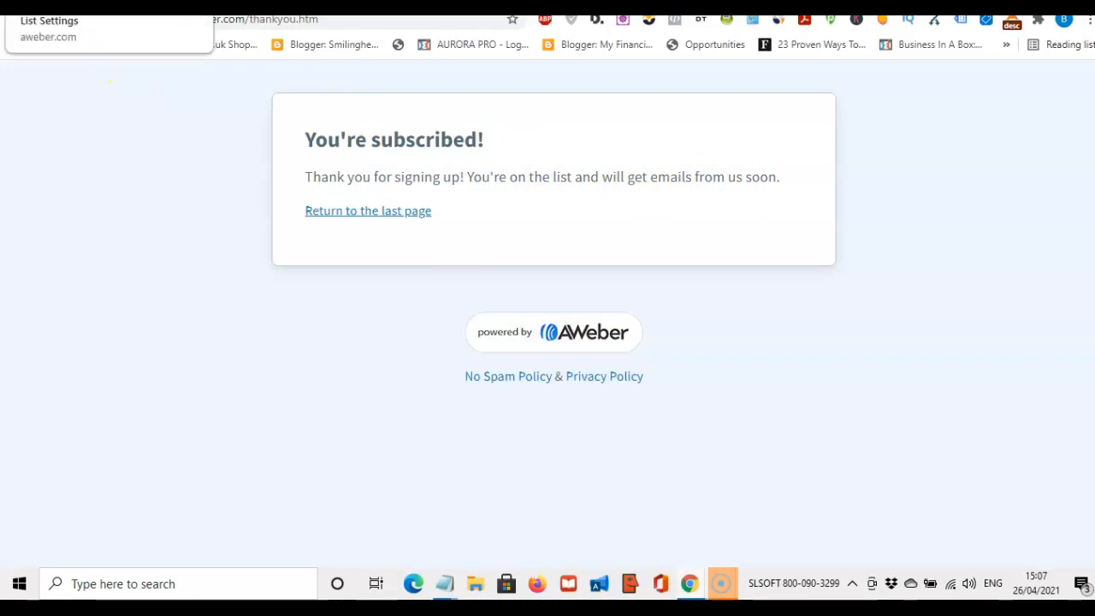
pyautogui.click(86, 7)
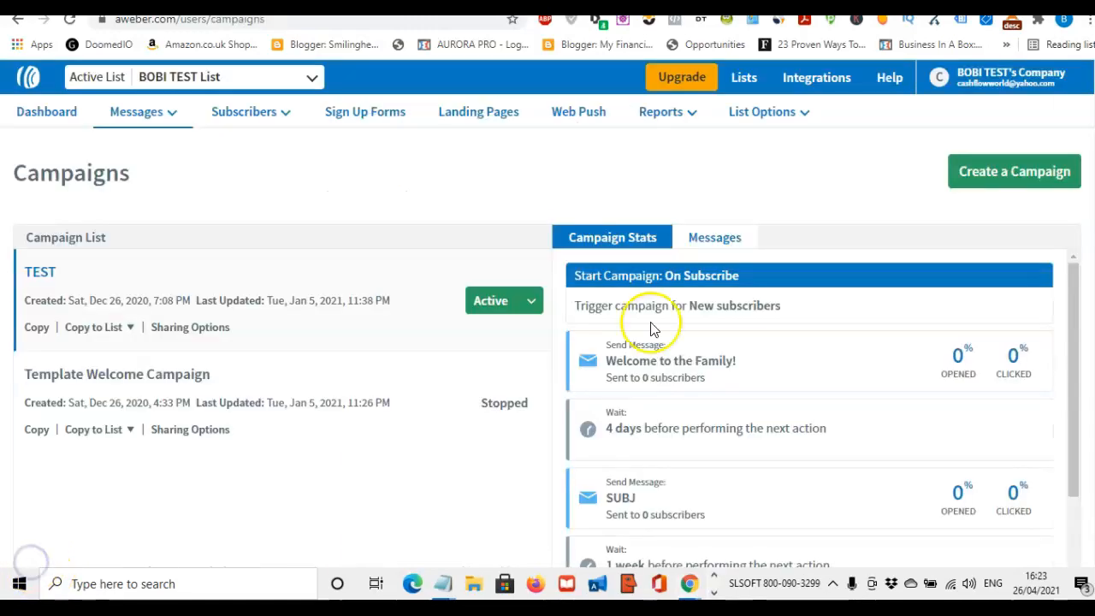
# Create a new campaign from the Welcome Series template and name it "Template: Welcome Series Helathy Eats"
pyautogui.click(171, 121)
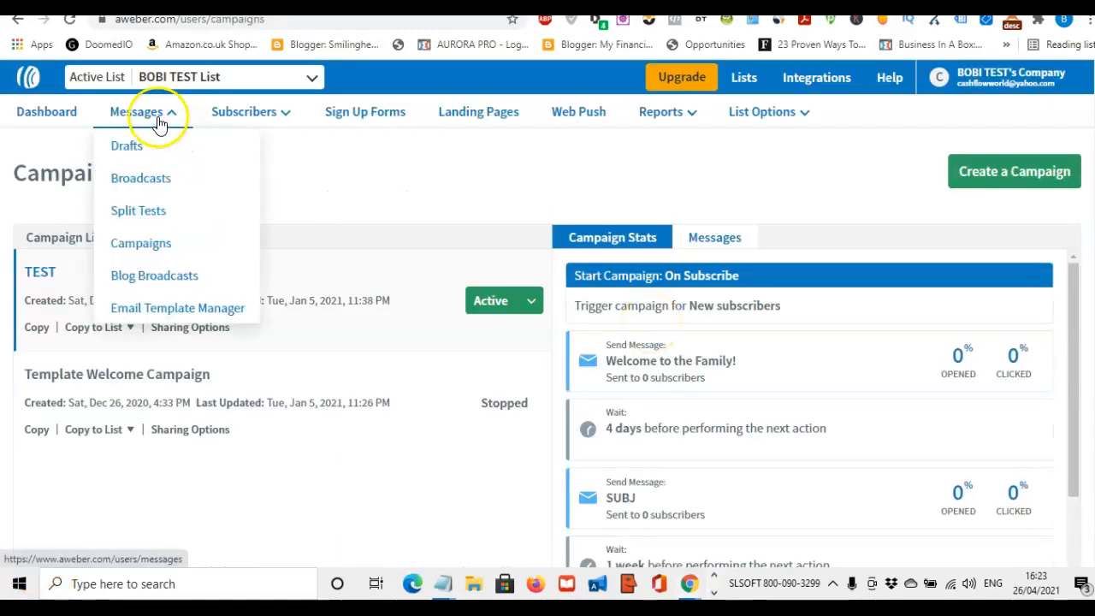
pyautogui.click(157, 252)
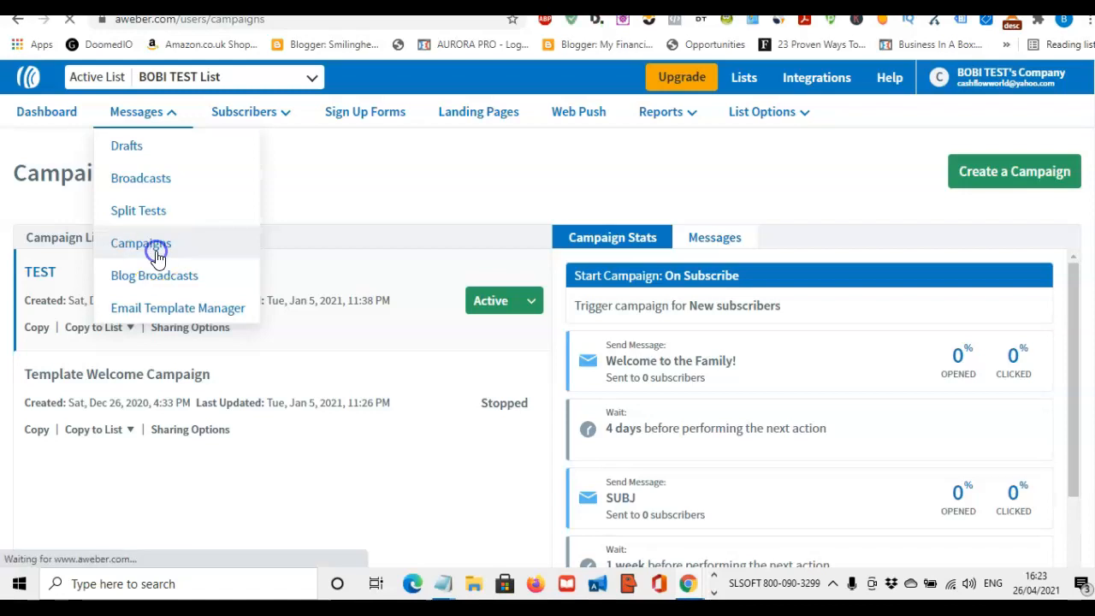
pyautogui.click(1025, 173)
pyautogui.scroll(-1, 839, 139)
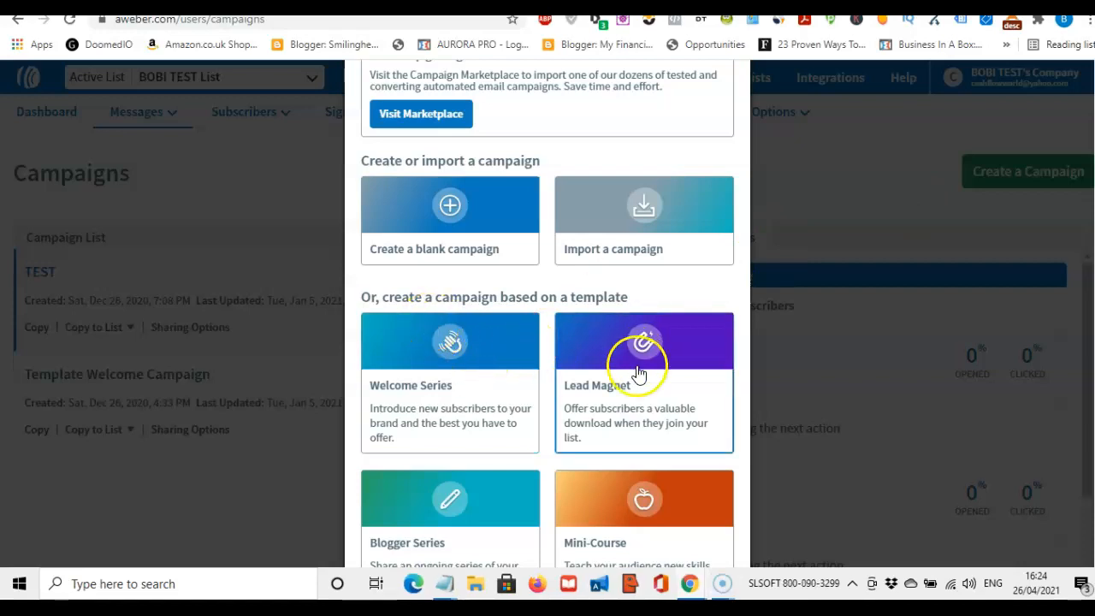
pyautogui.scroll(-1, 473, 494)
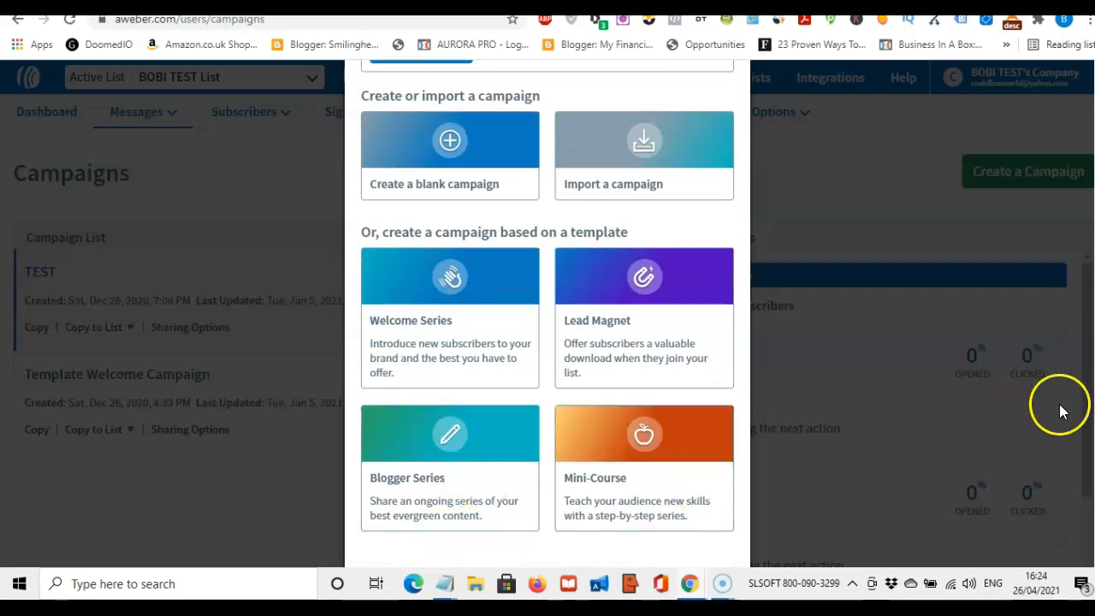
pyautogui.scroll(1, 547, 313)
pyautogui.scroll(1, 548, 313)
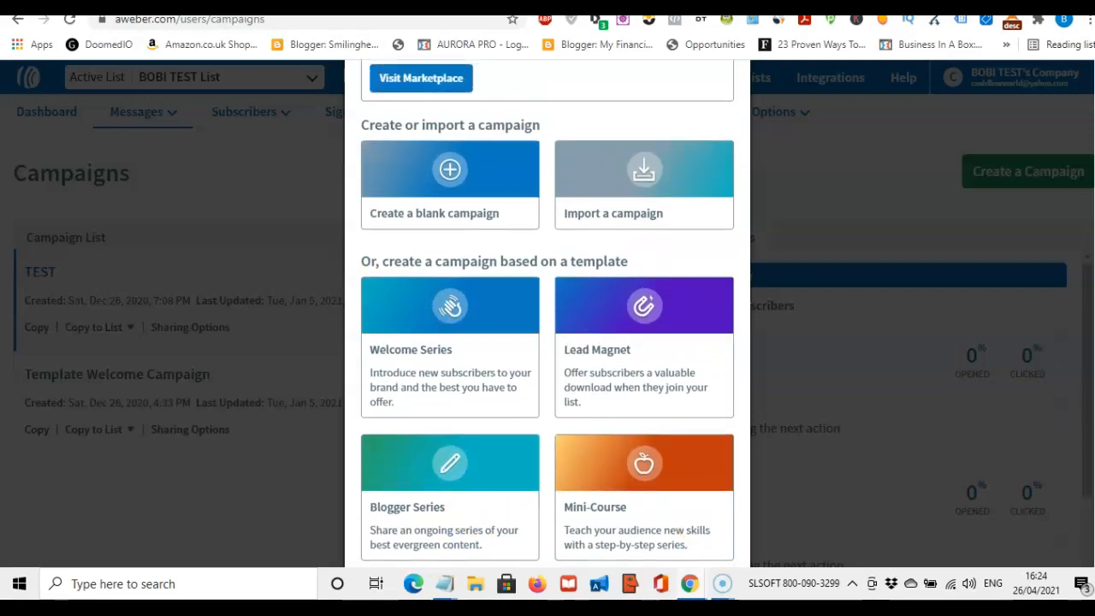
pyautogui.click(478, 328)
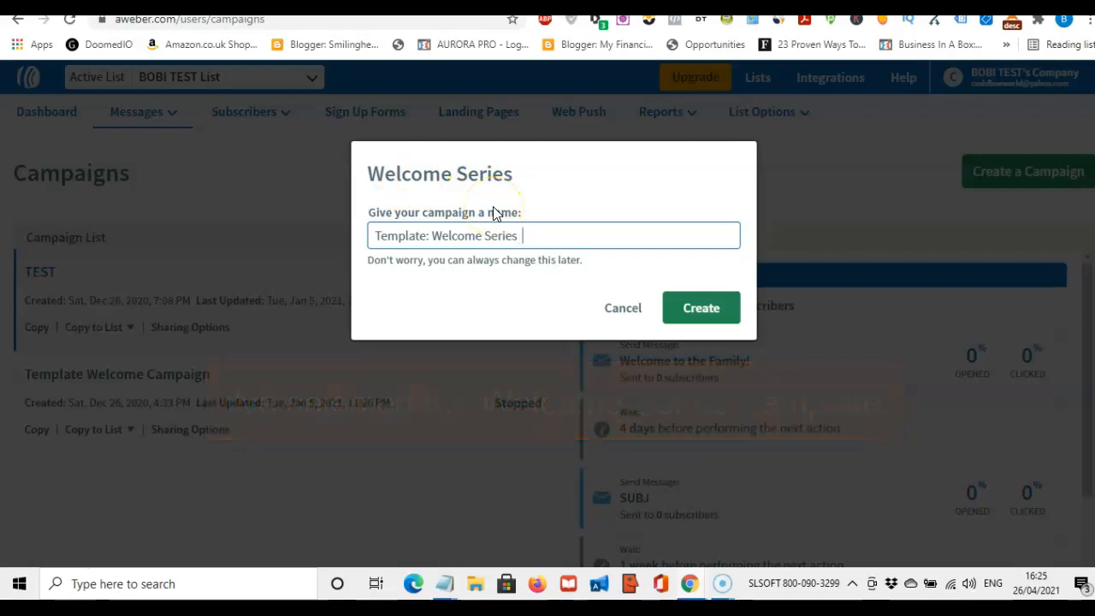
pyautogui.write('Helathy Eats')
pyautogui.click(699, 308)
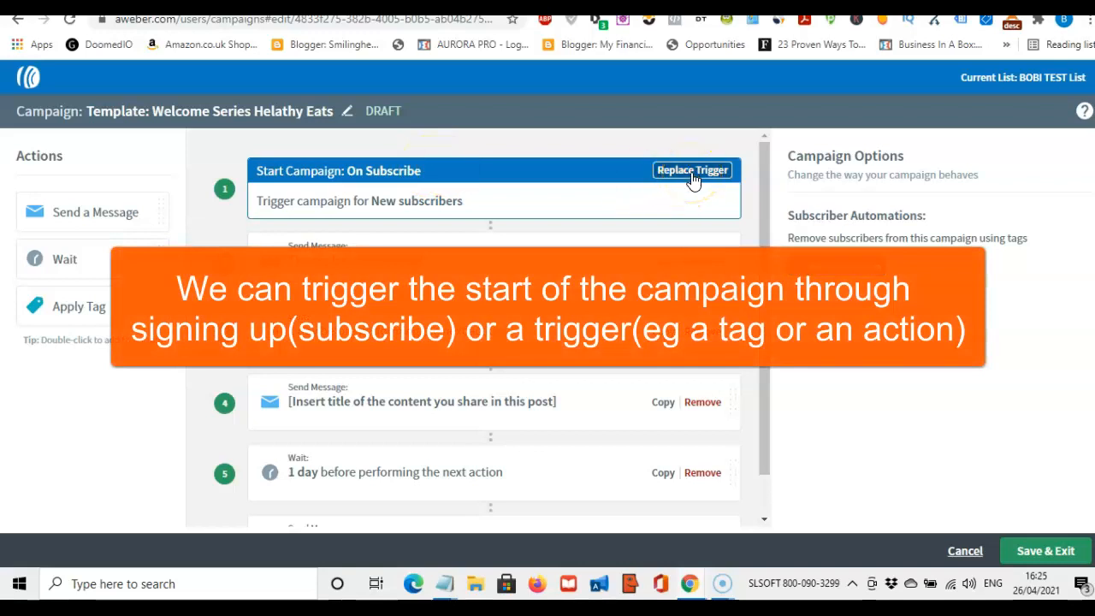
# Examine the trigger options for starting the campaign, keep the On Subscribe trigger, and review the sequence of messages and waits
pyautogui.click(693, 172)
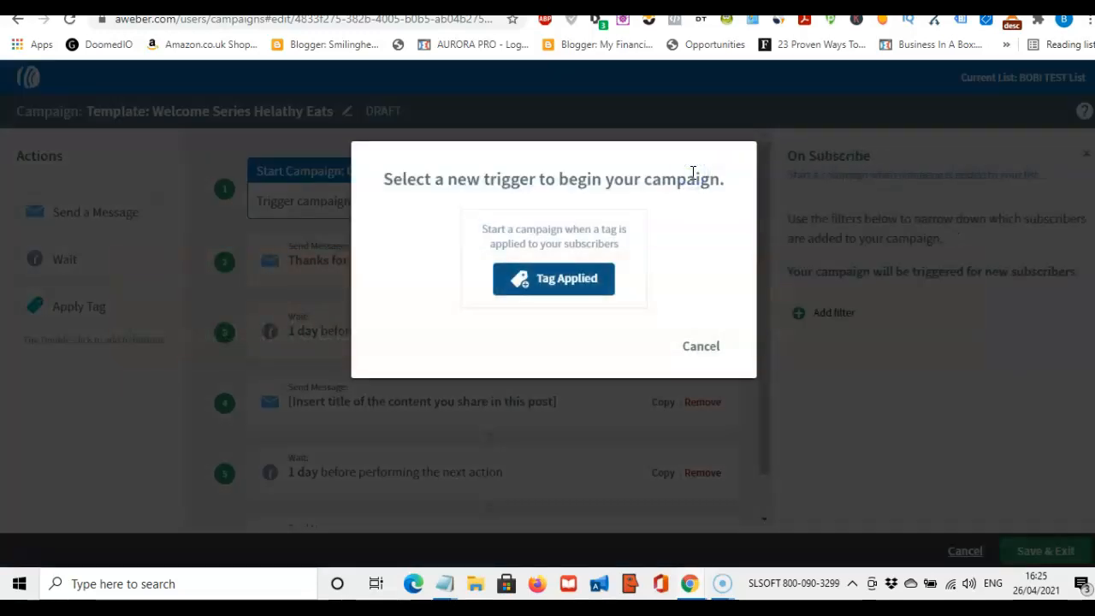
pyautogui.click(715, 351)
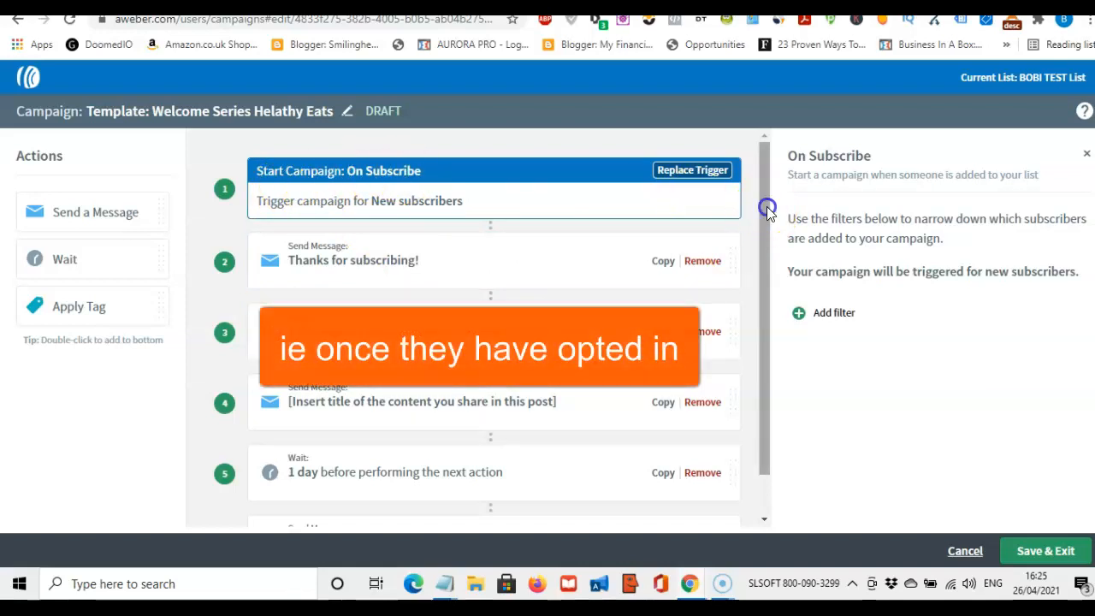
pyautogui.moveTo(767, 210); pyautogui.dragTo(768, 251)
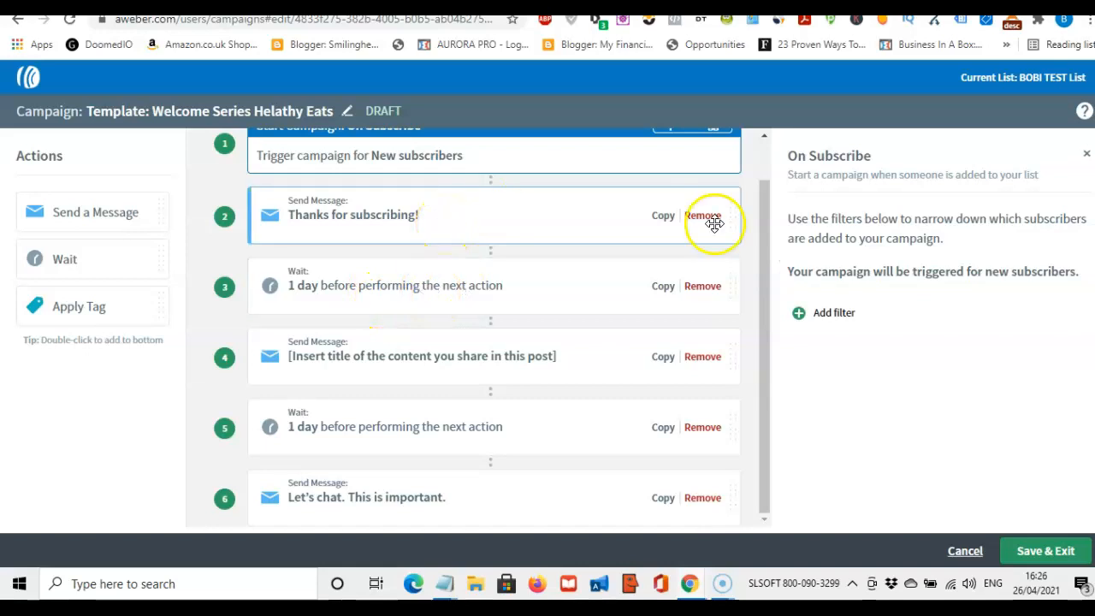
pyautogui.moveTo(764, 236); pyautogui.dragTo(765, 194)
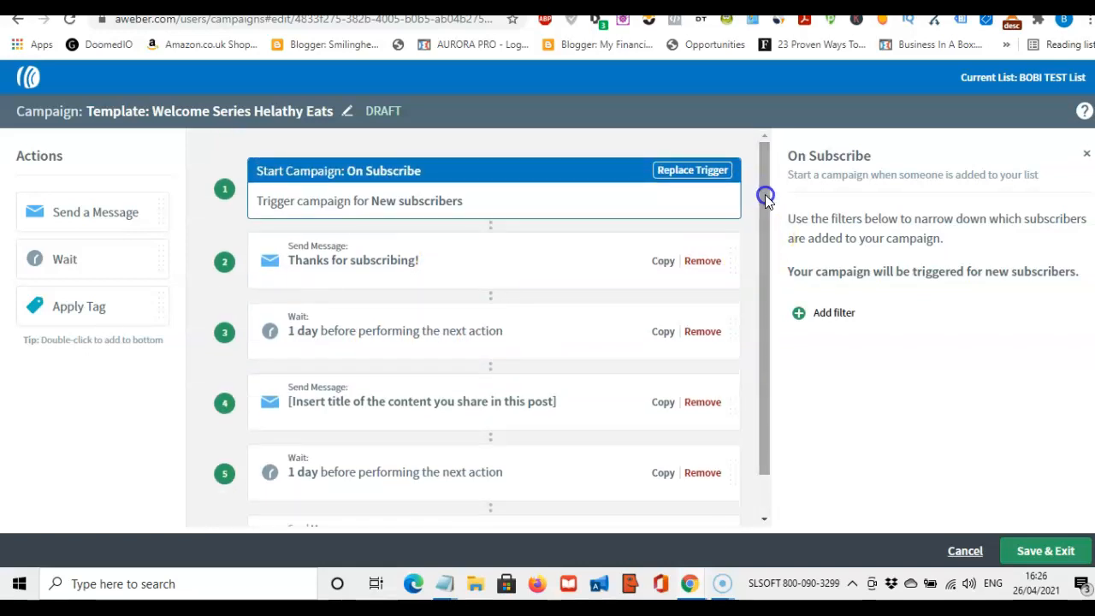
# Preview the "Thanks for subscribing!" message and look through it from the logo to the signature
pyautogui.click(485, 261)
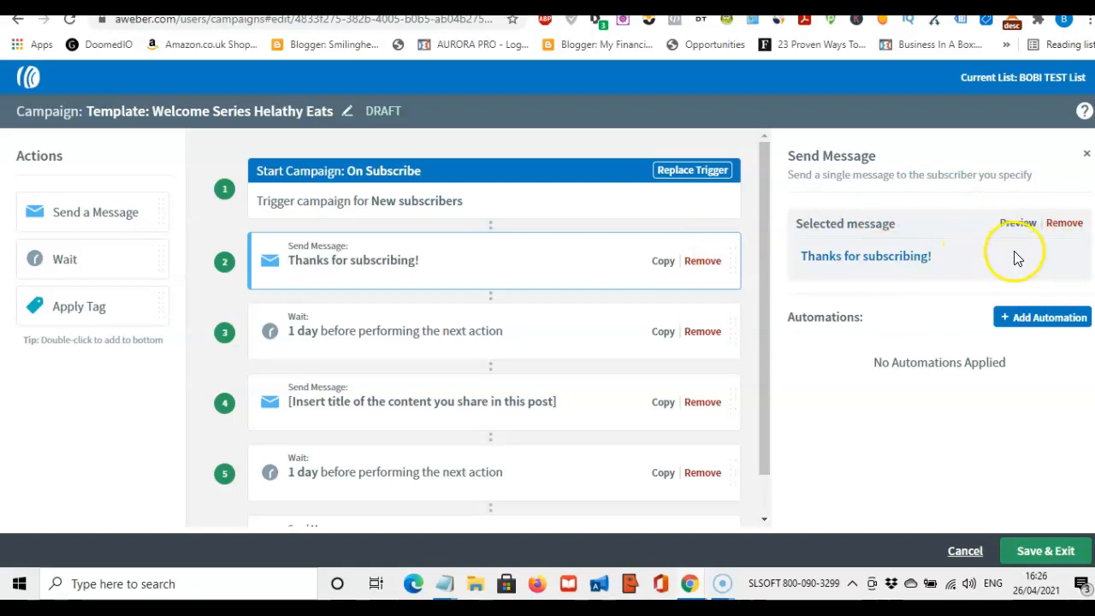
pyautogui.click(1020, 225)
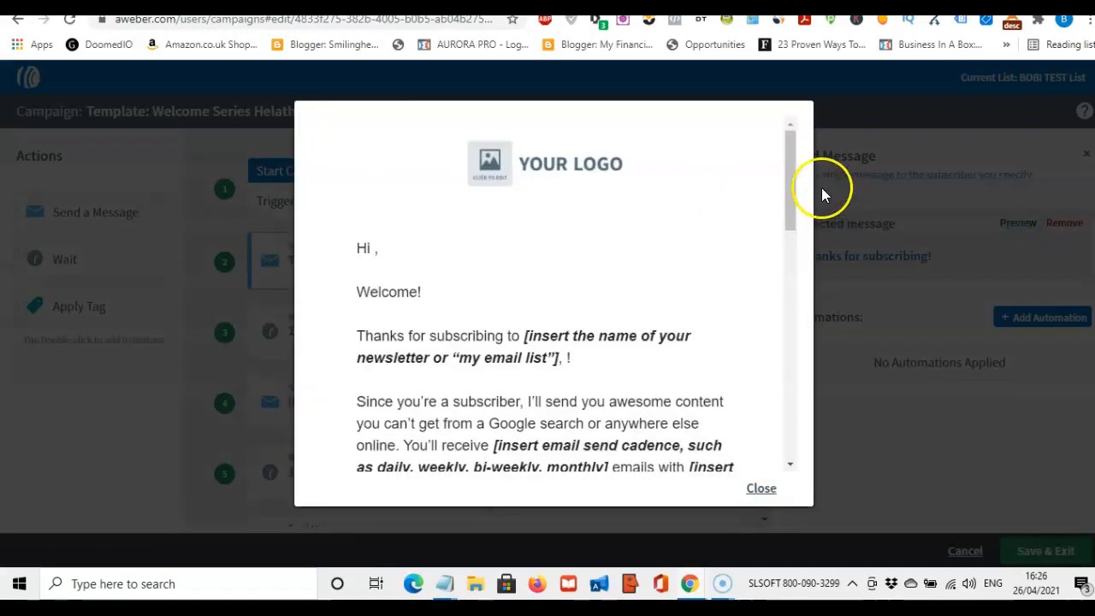
pyautogui.moveTo(791, 181); pyautogui.dragTo(795, 318)
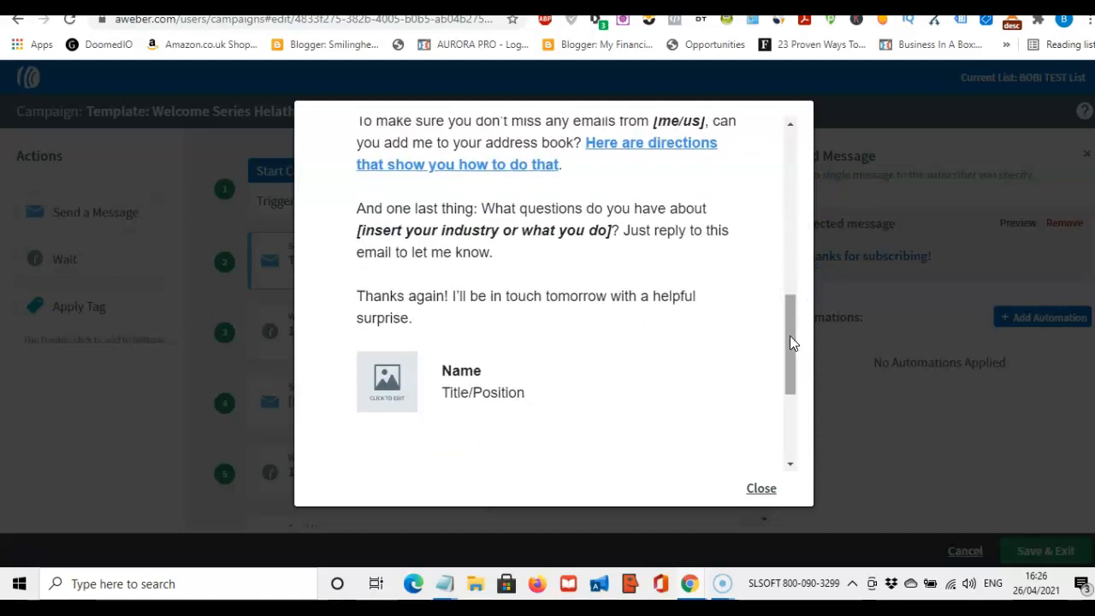
pyautogui.moveTo(790, 335); pyautogui.dragTo(794, 184)
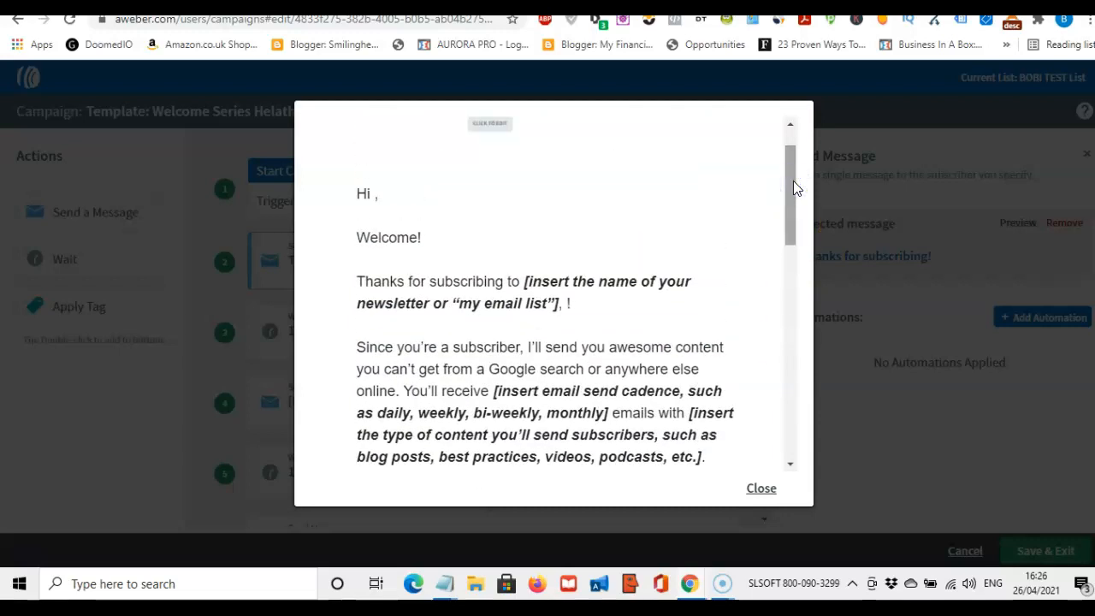
pyautogui.moveTo(790, 172); pyautogui.dragTo(790, 191)
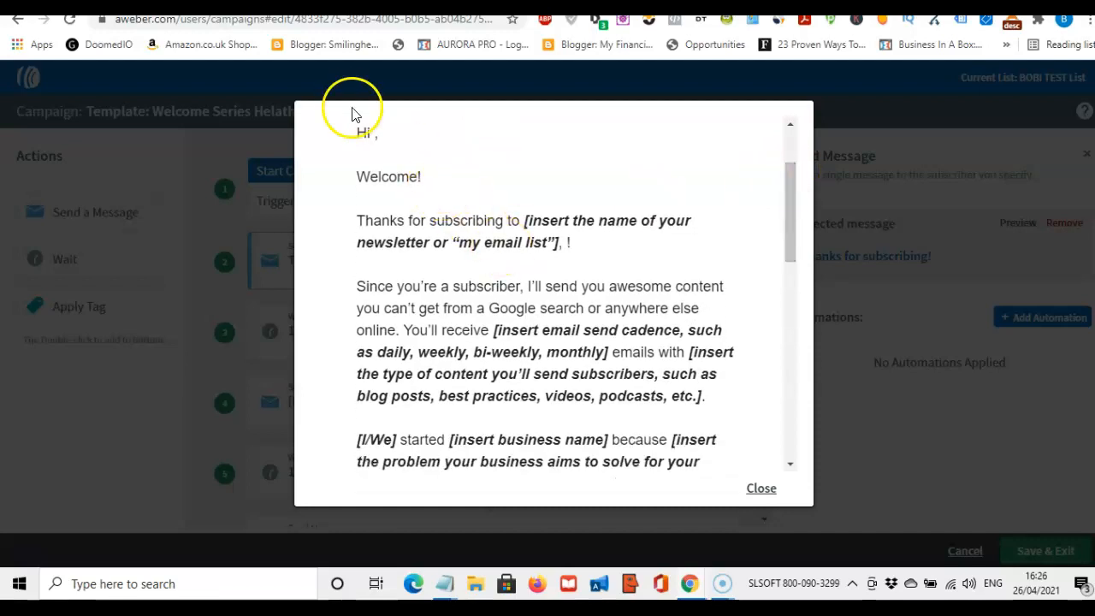
# Try to edit the "Hi ," greeting line directly in the message preview
pyautogui.click(376, 134)
pyautogui.press('BackSpace')
pyautogui.press('BackSpace')
pyautogui.click(373, 134)
pyautogui.click(857, 130)
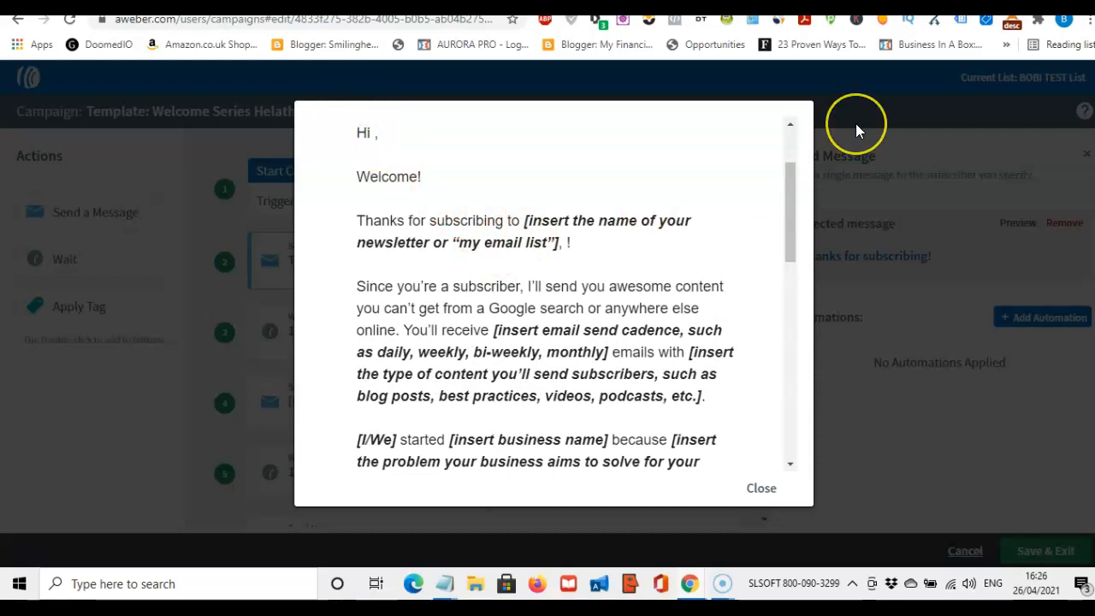
# Examine the welcome message's bracketed placeholders, mission paragraph and address book directions in the preview
pyautogui.click(790, 188)
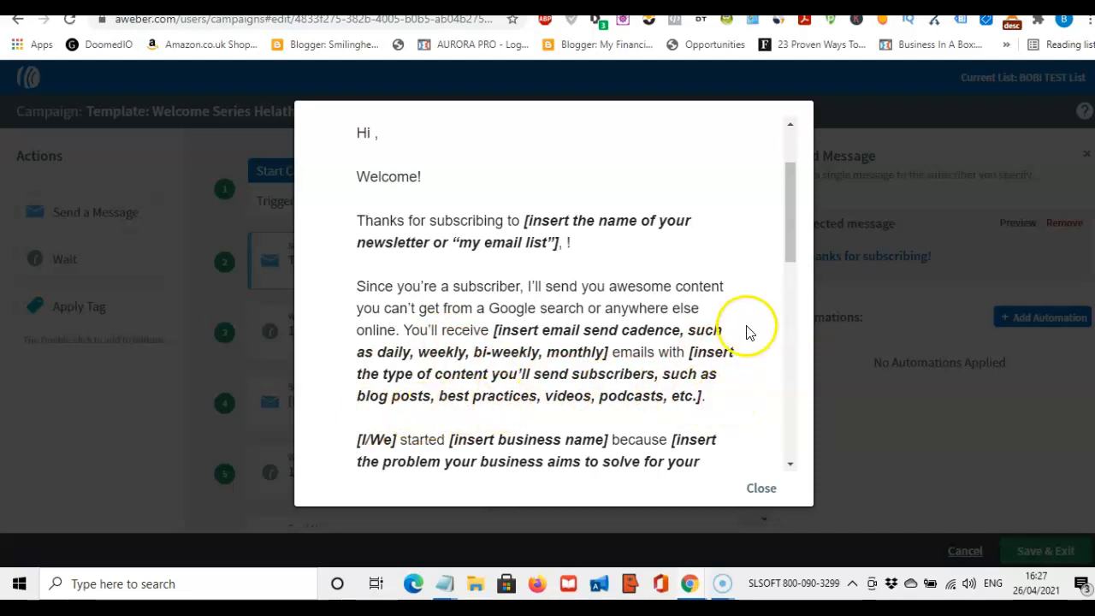
pyautogui.moveTo(790, 255); pyautogui.dragTo(792, 291)
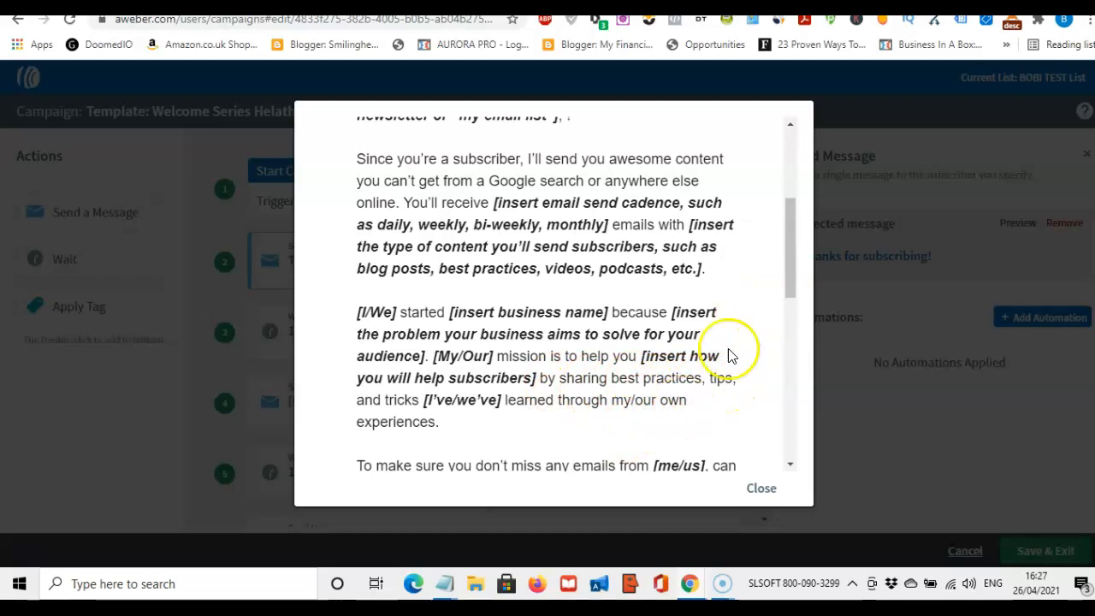
pyautogui.moveTo(787, 275); pyautogui.dragTo(789, 328)
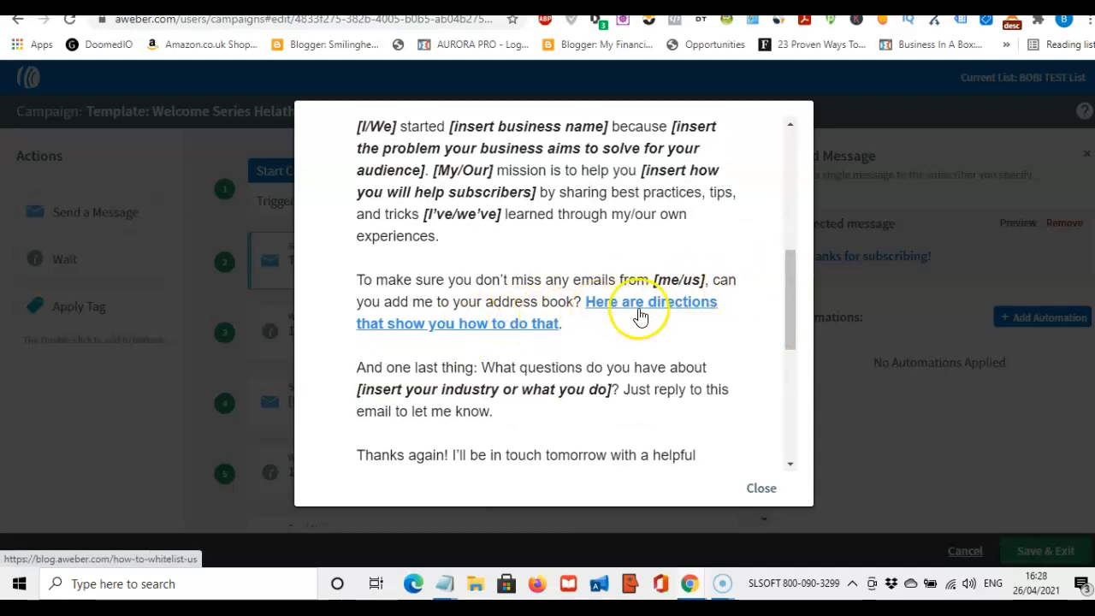
pyautogui.moveTo(790, 332)
pyautogui.mouseDown()
pyautogui.moveTo(792, 383)
pyautogui.moveTo(793, 215)
pyautogui.mouseUp()
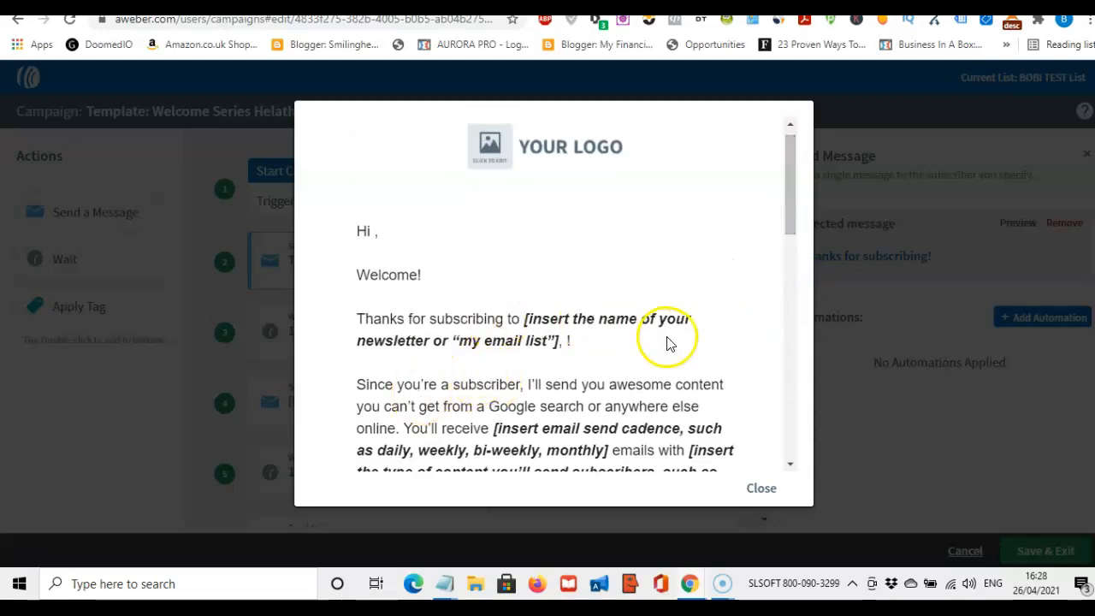
pyautogui.moveTo(787, 214); pyautogui.dragTo(789, 242)
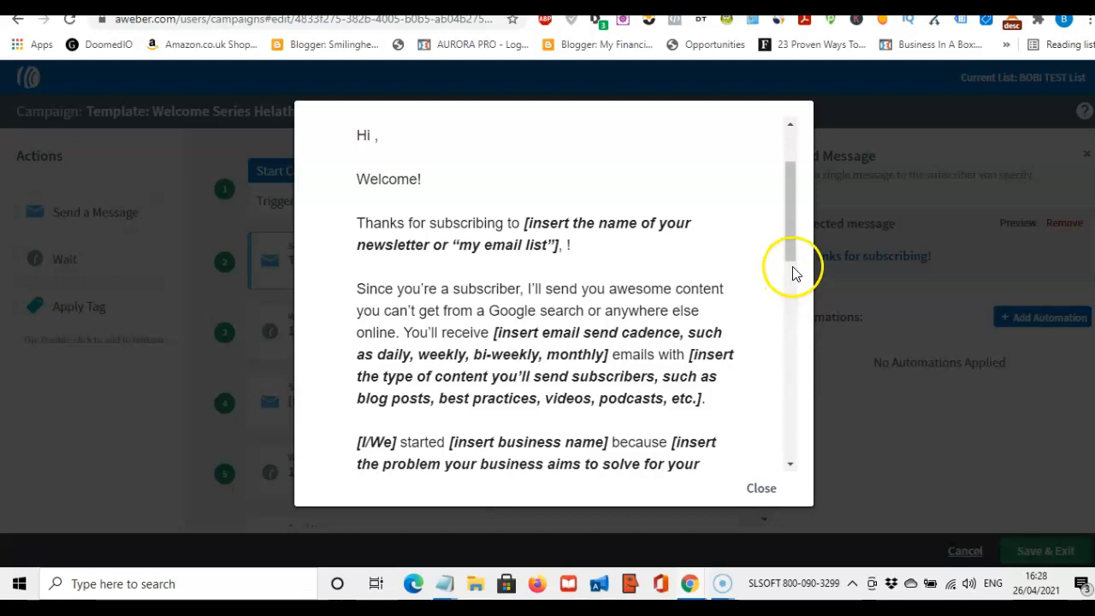
# Close the message preview and open the campaign's "Thanks for subscribing!" message for editing
pyautogui.click(856, 252)
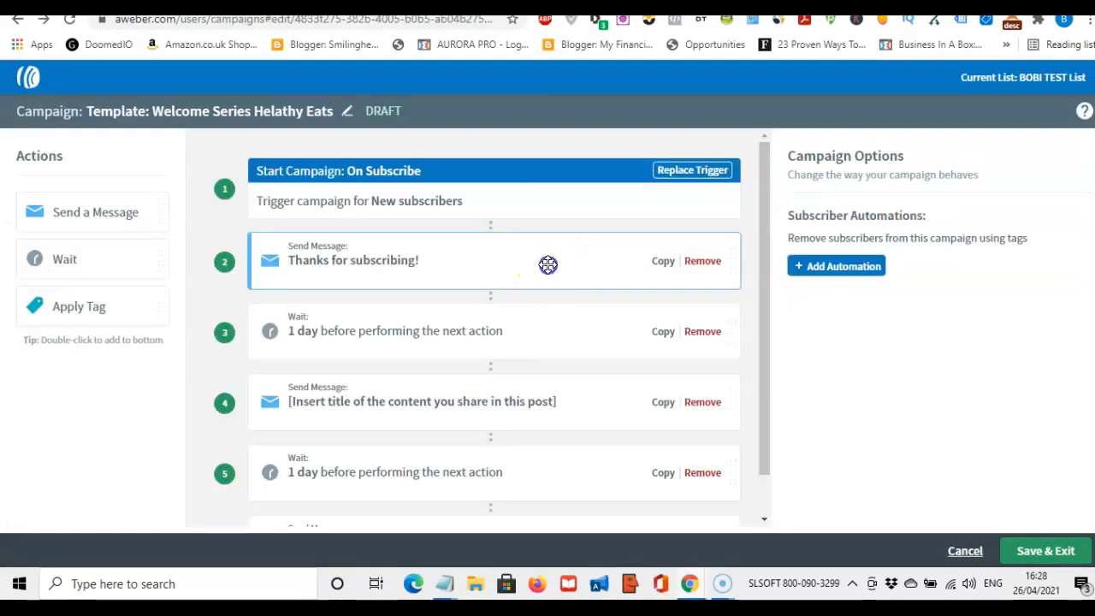
pyautogui.click(549, 262)
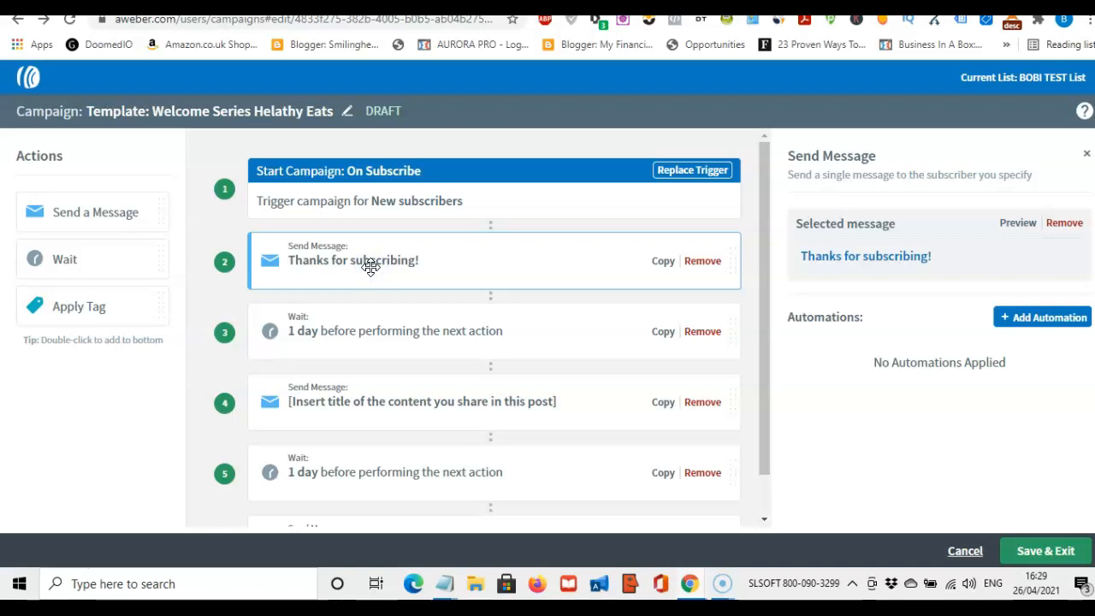
pyautogui.click(884, 258)
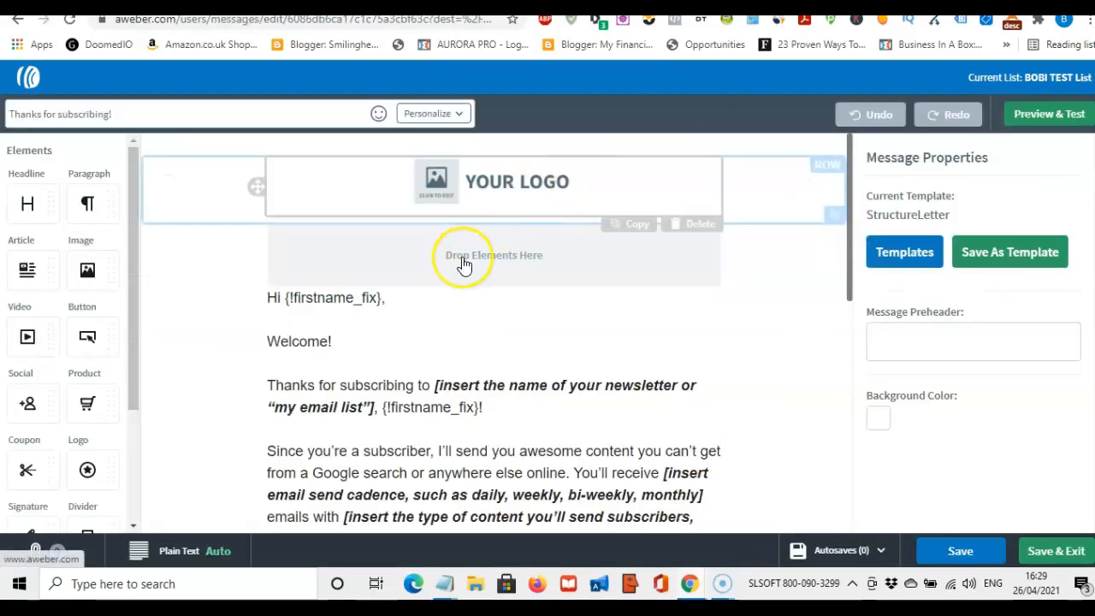
# Delete the "YOUR LOGO" placeholder from the first row of the message
pyautogui.click(701, 226)
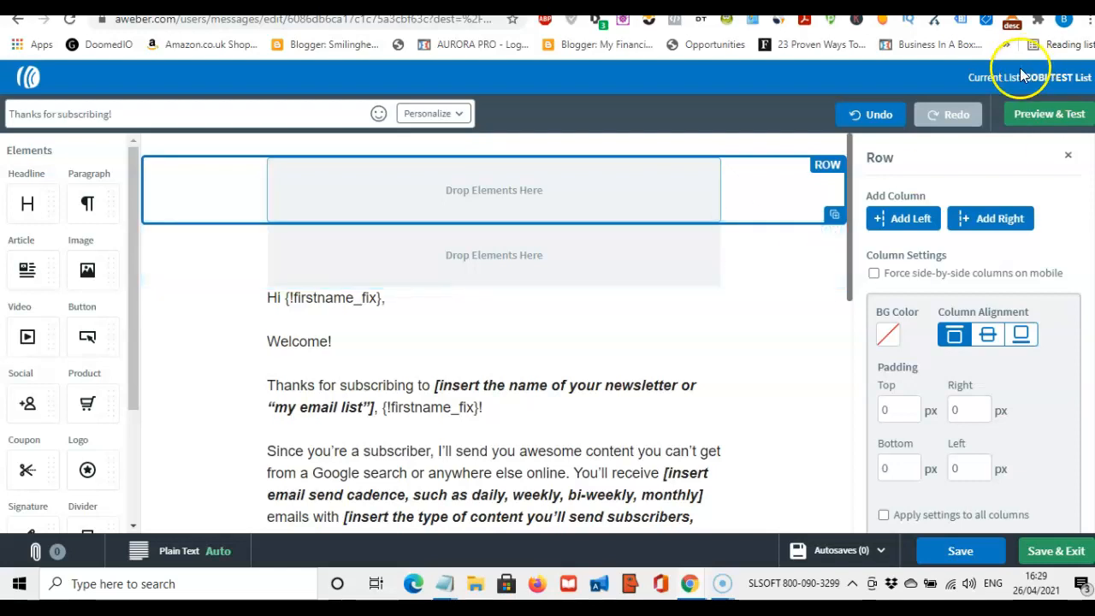
pyautogui.moveTo(851, 275); pyautogui.dragTo(850, 292)
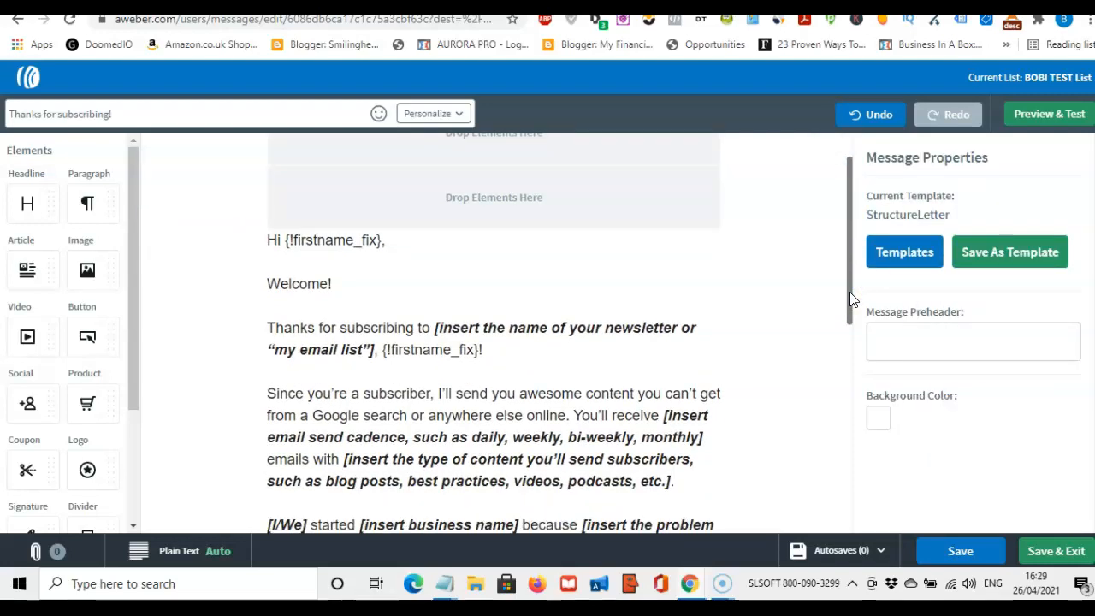
pyautogui.moveTo(849, 292); pyautogui.dragTo(850, 272)
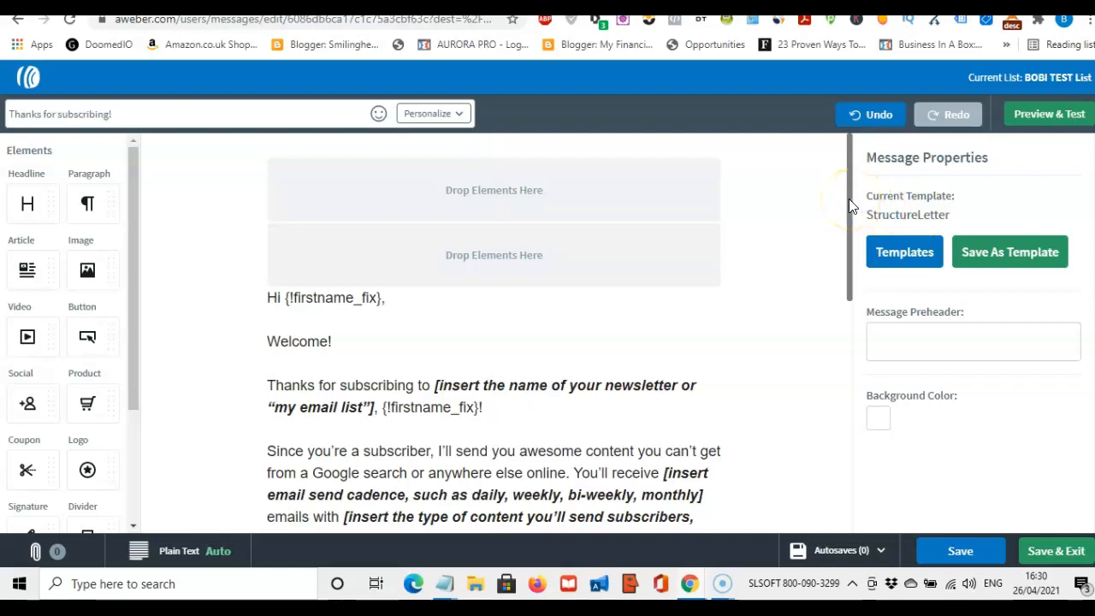
pyautogui.scroll(-1, 849, 205)
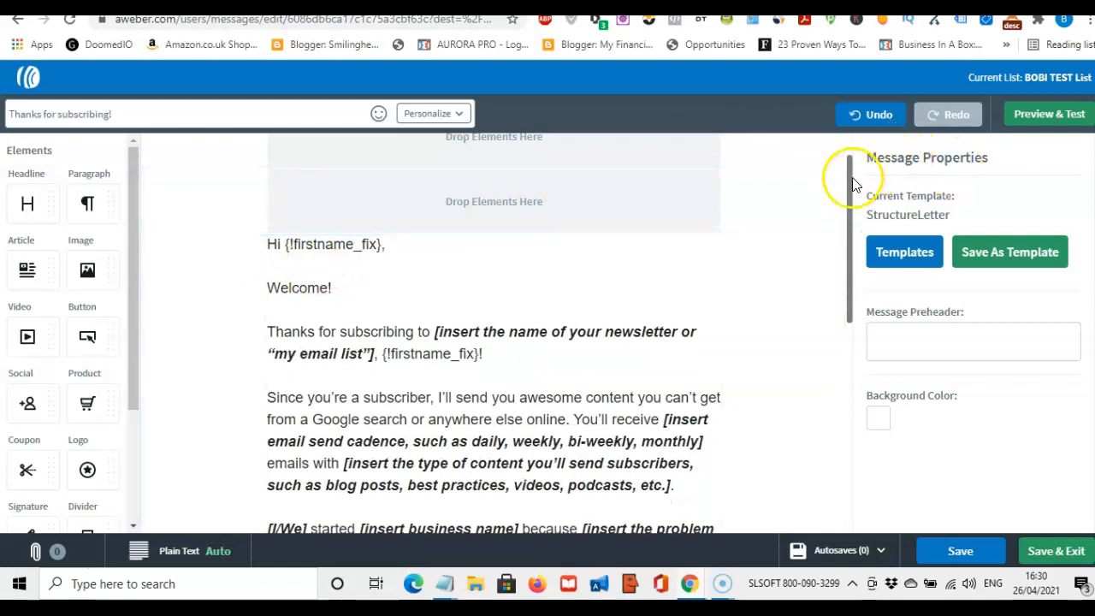
pyautogui.scroll(1, 852, 184)
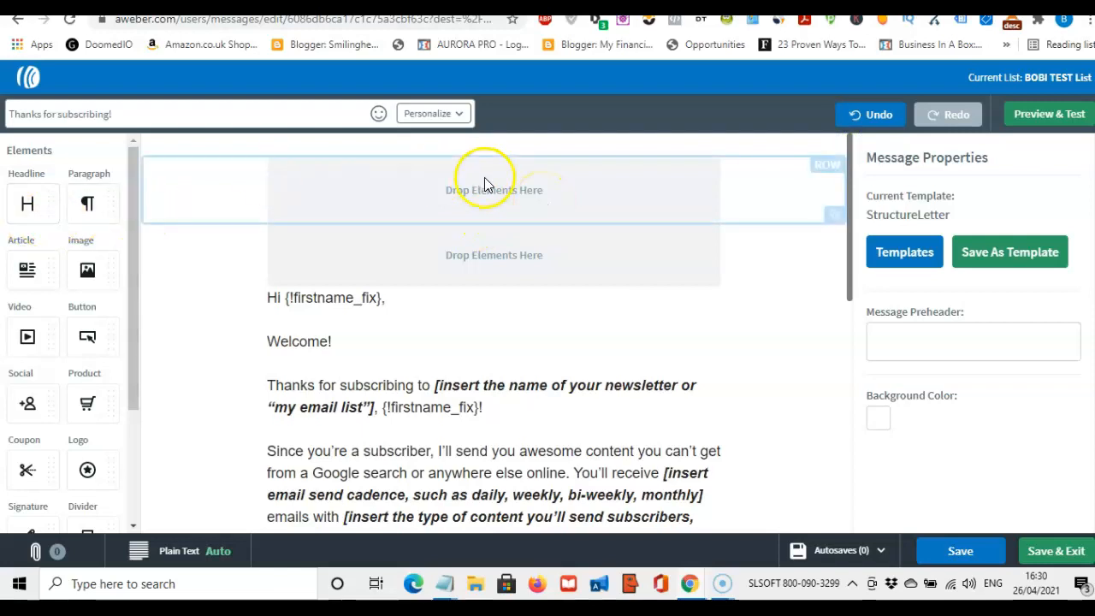
pyautogui.moveTo(27, 203); pyautogui.dragTo(469, 205)
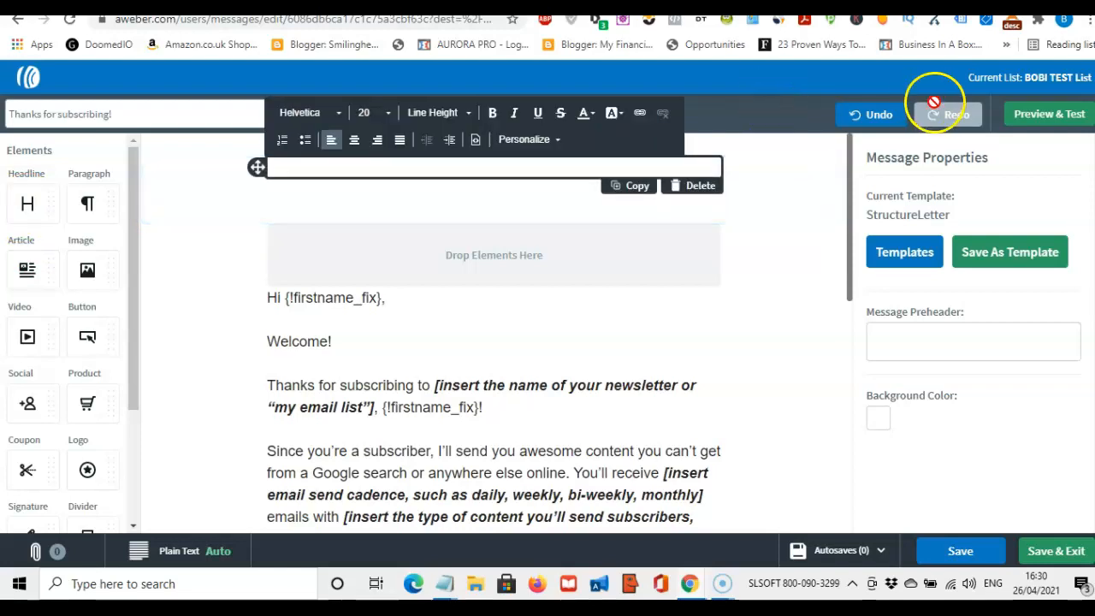
pyautogui.click(892, 122)
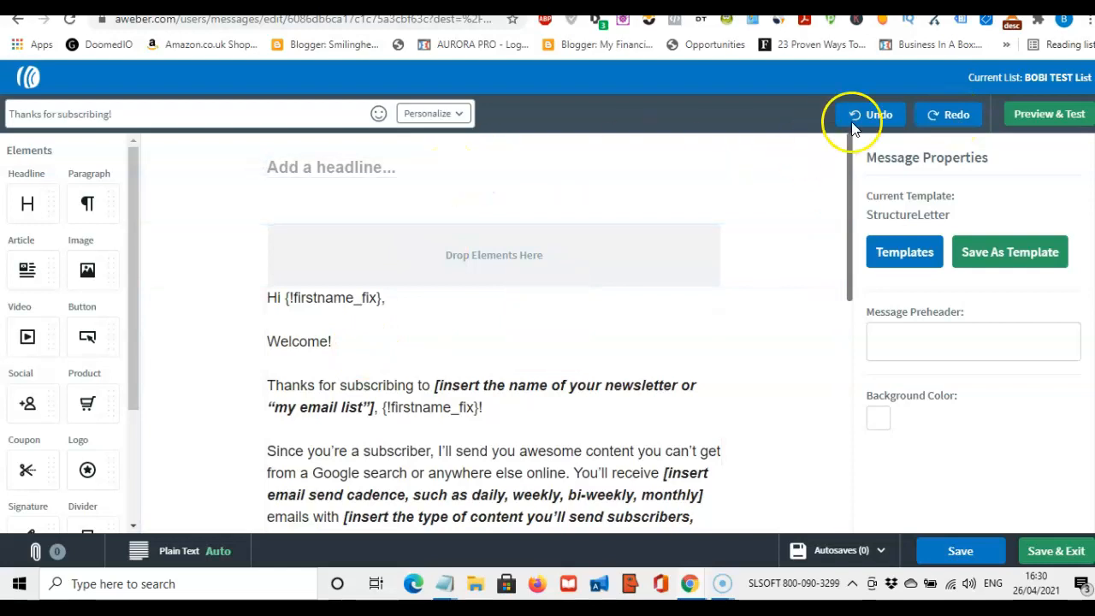
pyautogui.click(880, 117)
pyautogui.click(443, 208)
pyautogui.click(756, 188)
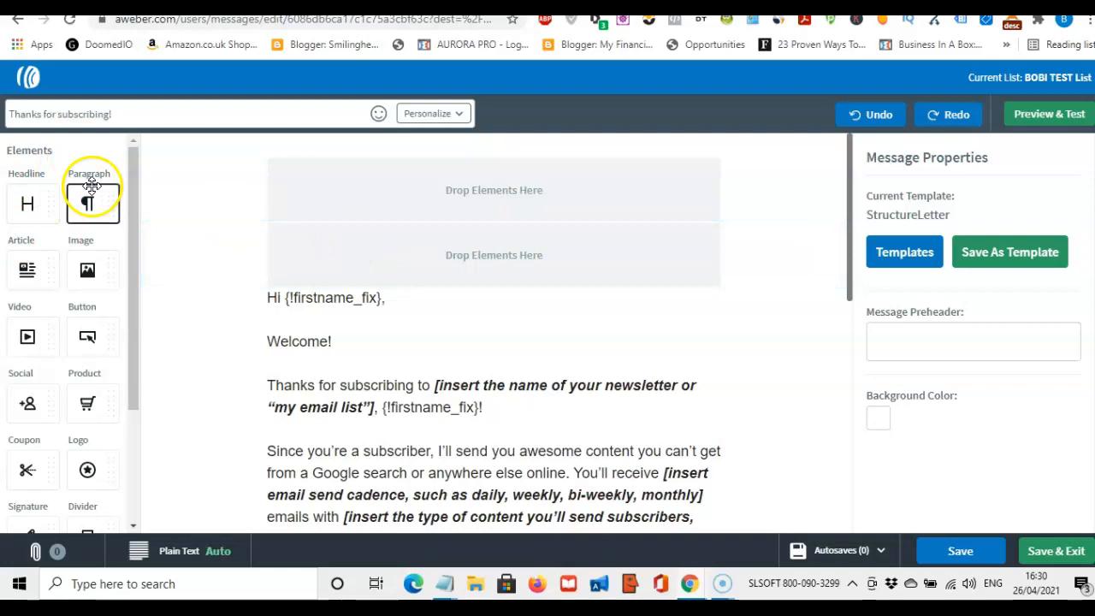
# Add a headline element to the empty first row of the message
pyautogui.moveTo(34, 202); pyautogui.dragTo(304, 175)
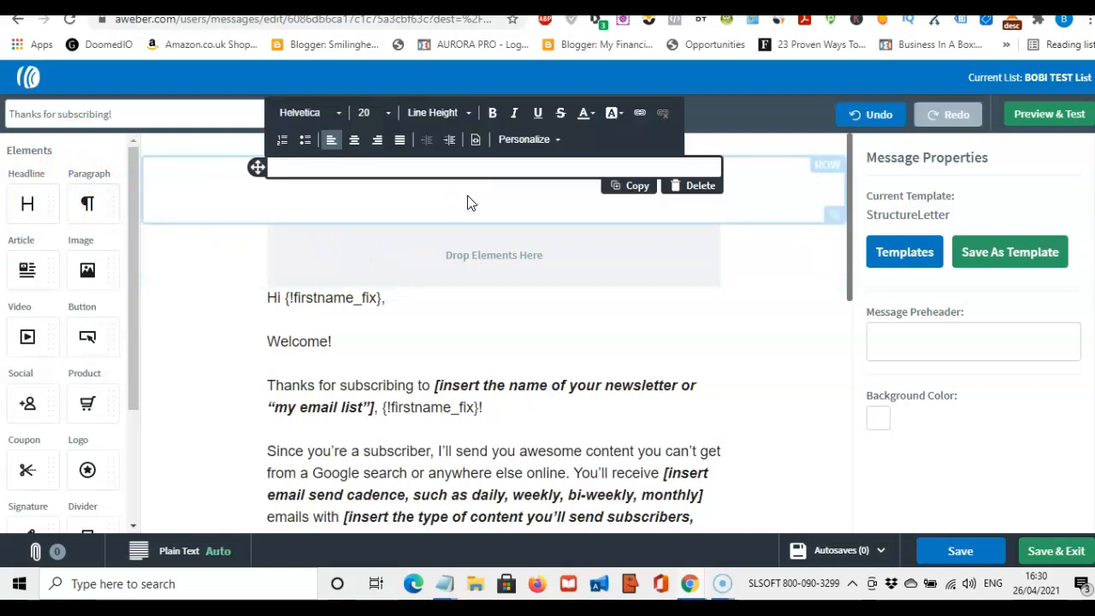
pyautogui.click(471, 214)
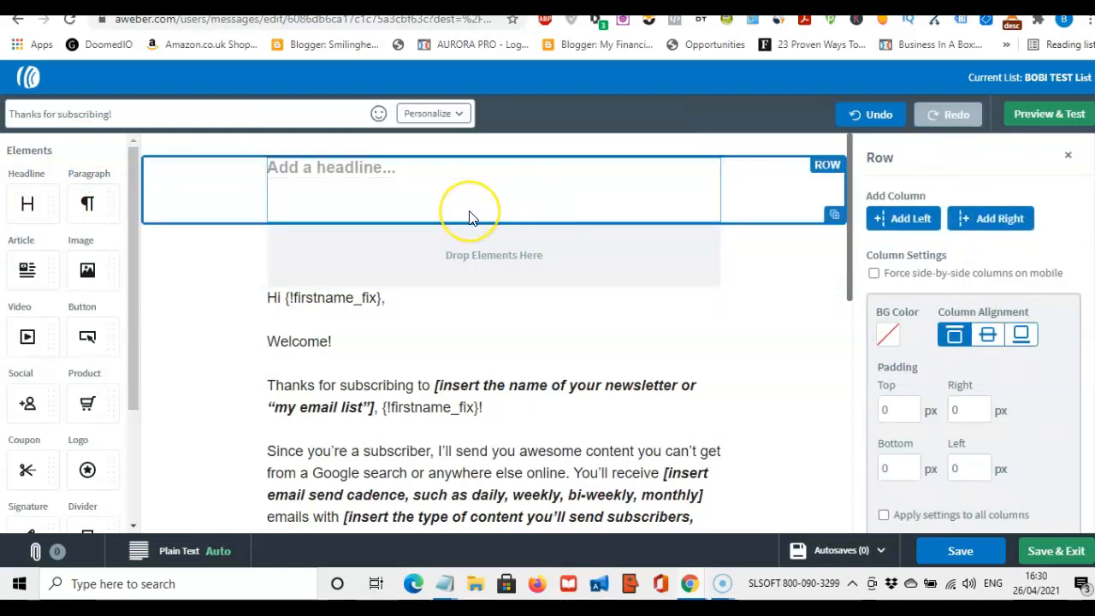
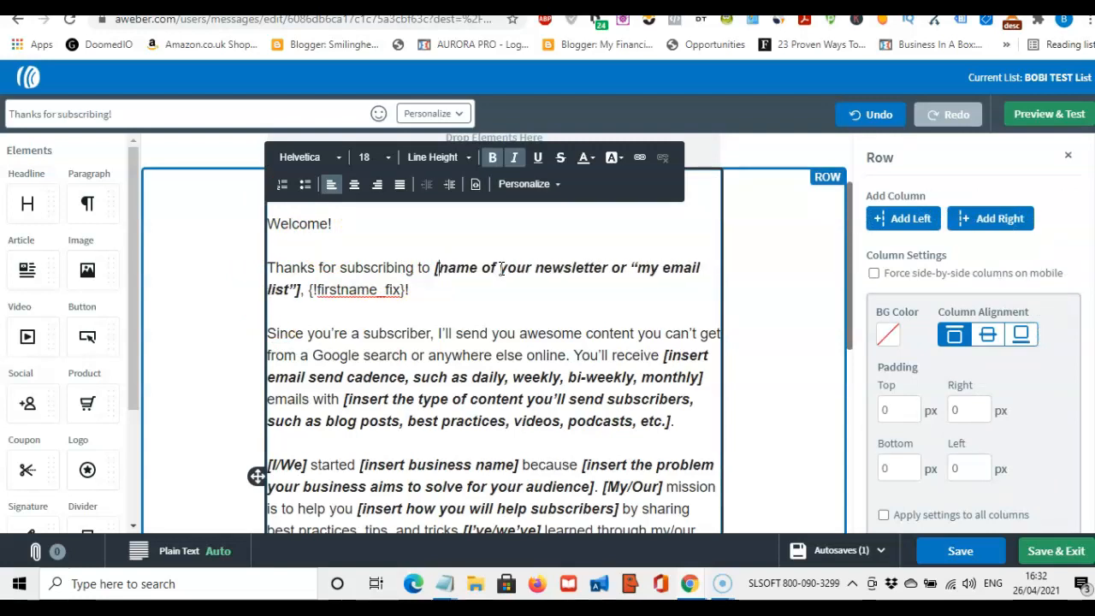
pyautogui.scroll(-1, 849, 283)
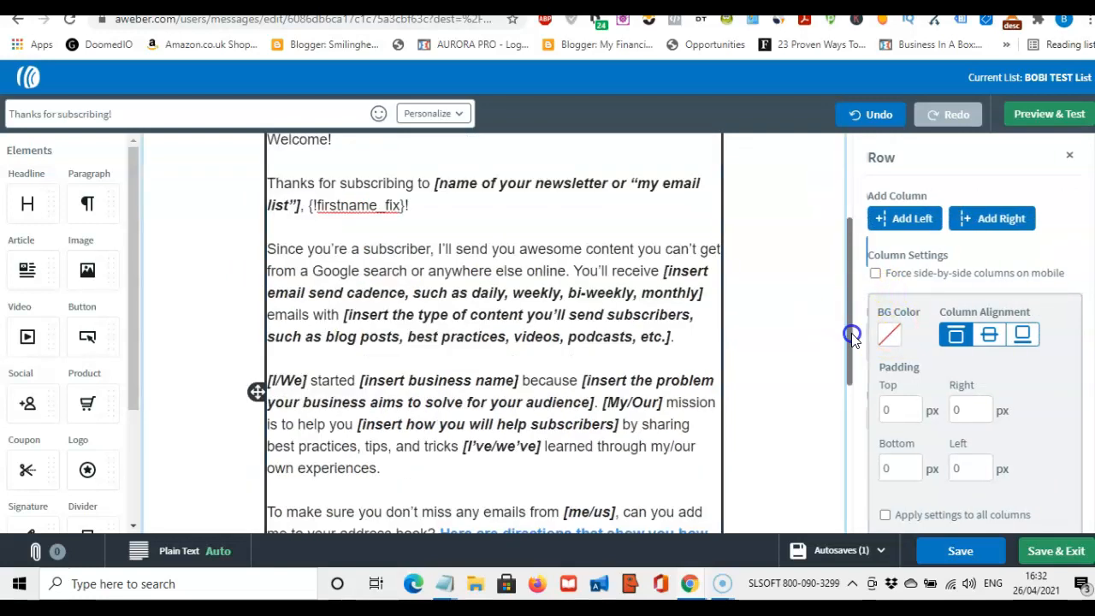
pyautogui.scroll(-1, 852, 337)
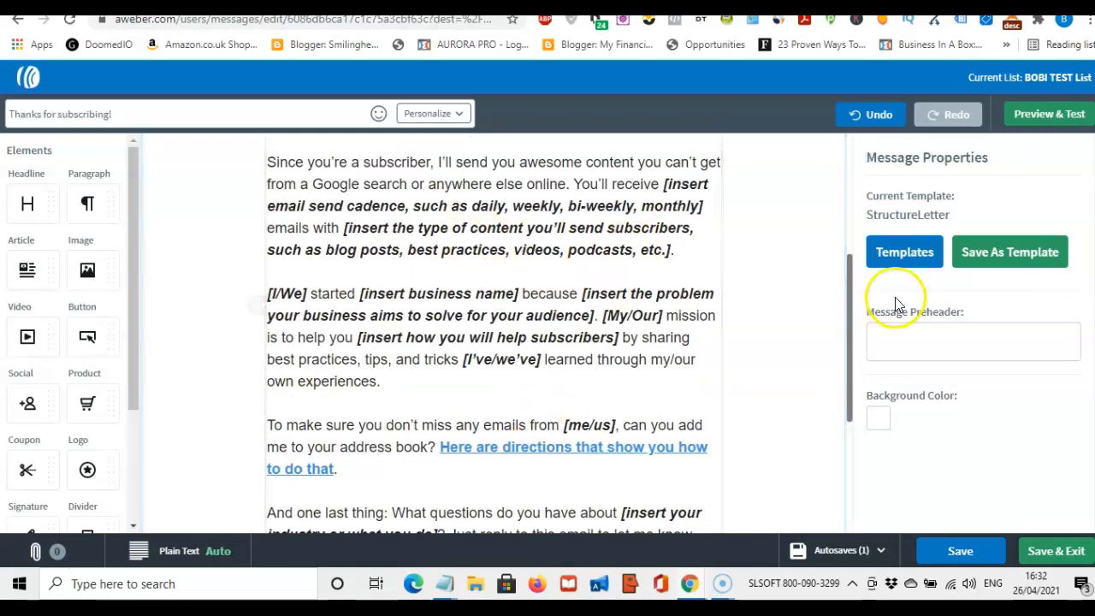
pyautogui.moveTo(849, 310); pyautogui.dragTo(854, 383)
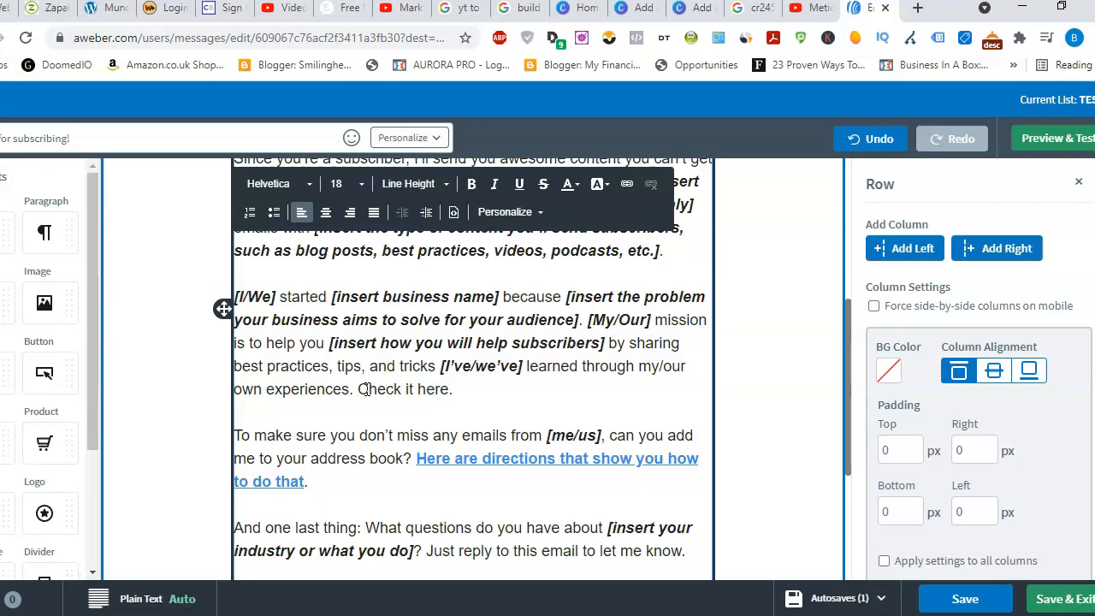
pyautogui.moveTo(452, 391); pyautogui.dragTo(356, 389)
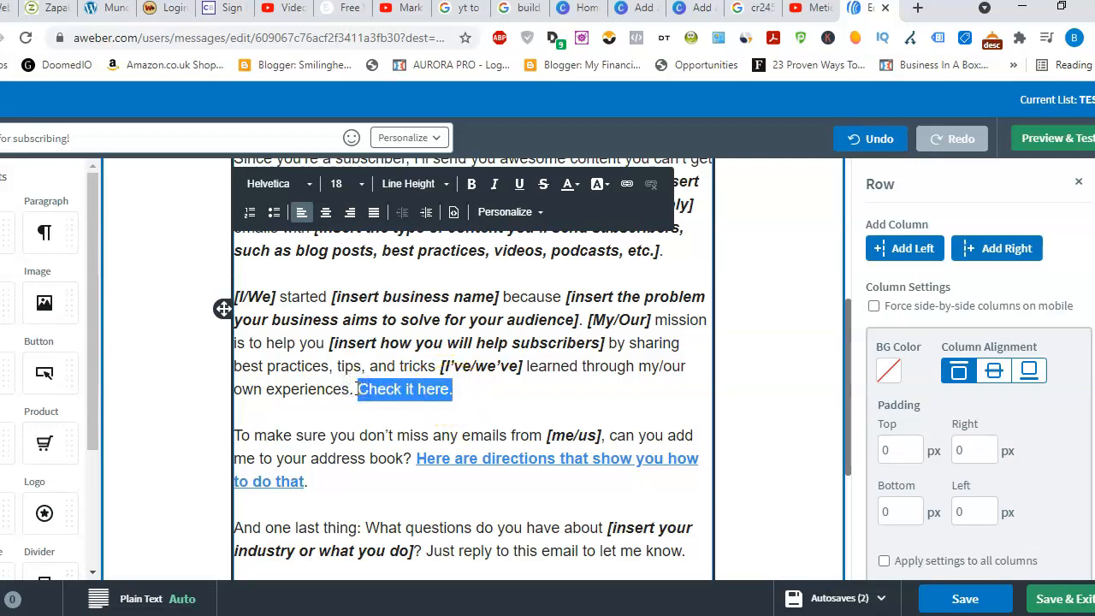
pyautogui.click(629, 186)
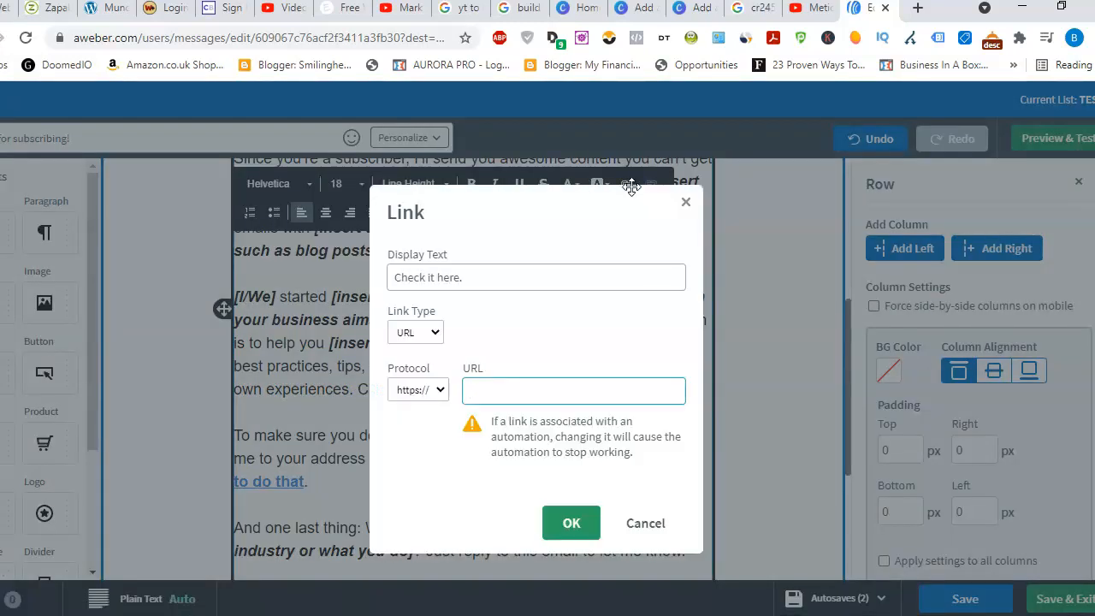
pyautogui.hotkey('ctrl', 'v')
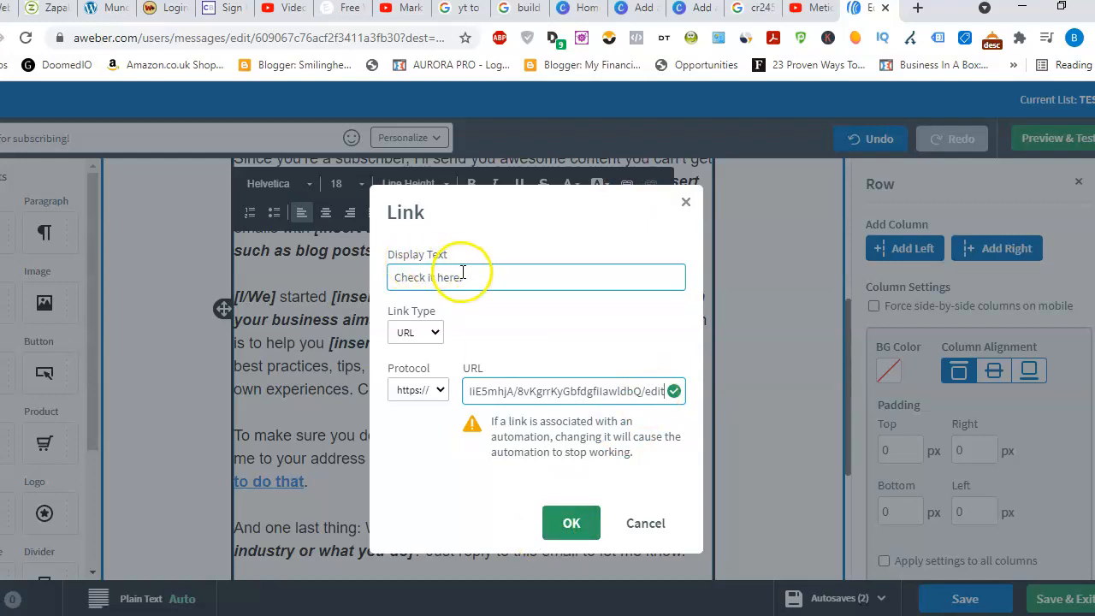
pyautogui.click(585, 522)
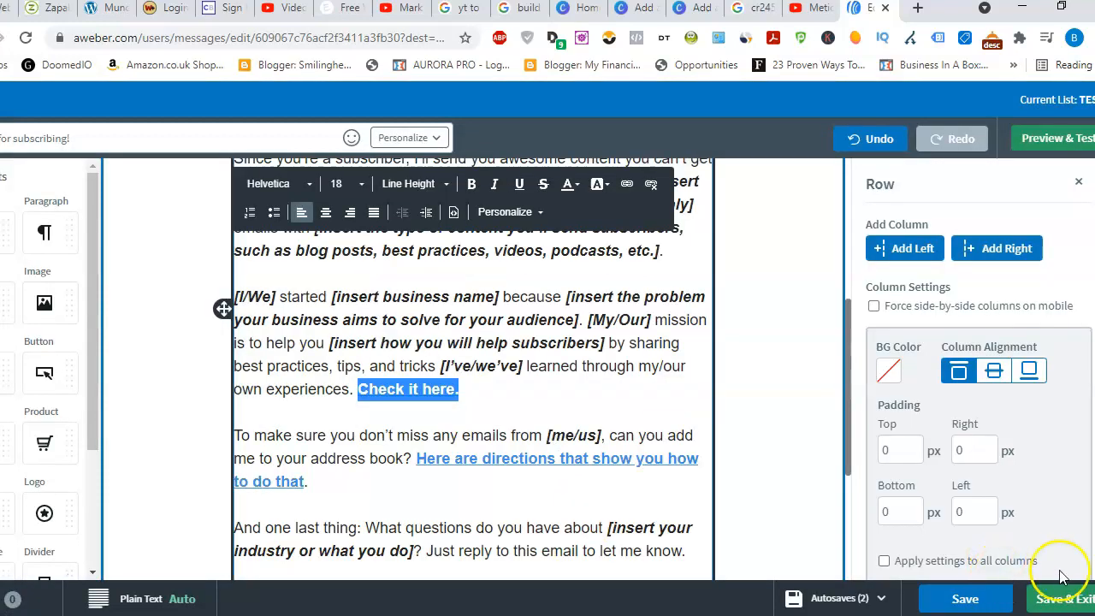
# Test the "Check it here." link in the message preview and return to the message editor
pyautogui.click(1054, 141)
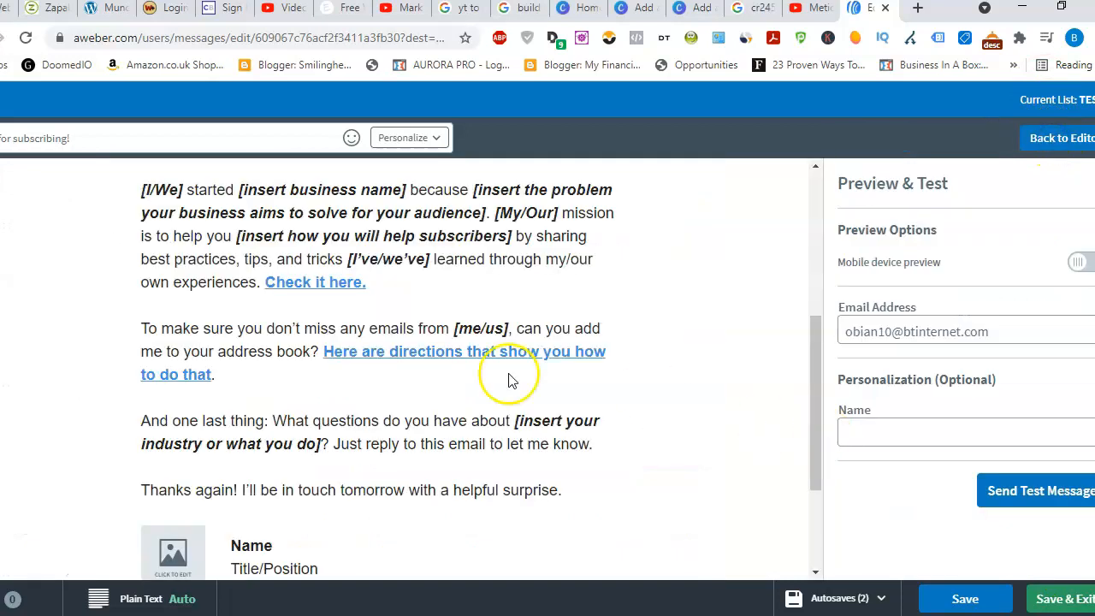
pyautogui.click(317, 289)
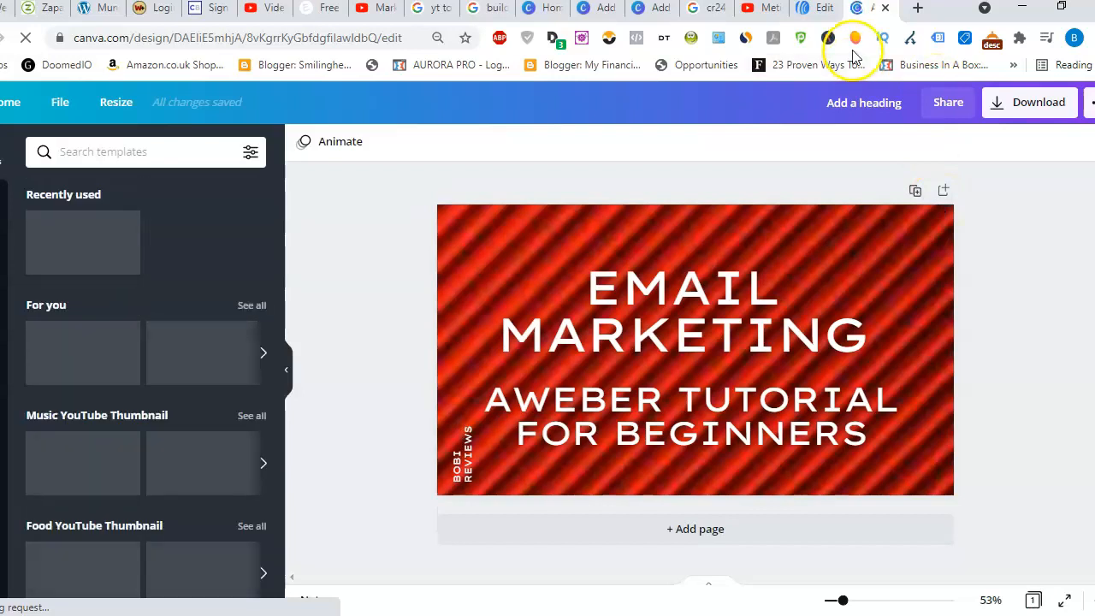
pyautogui.click(824, 17)
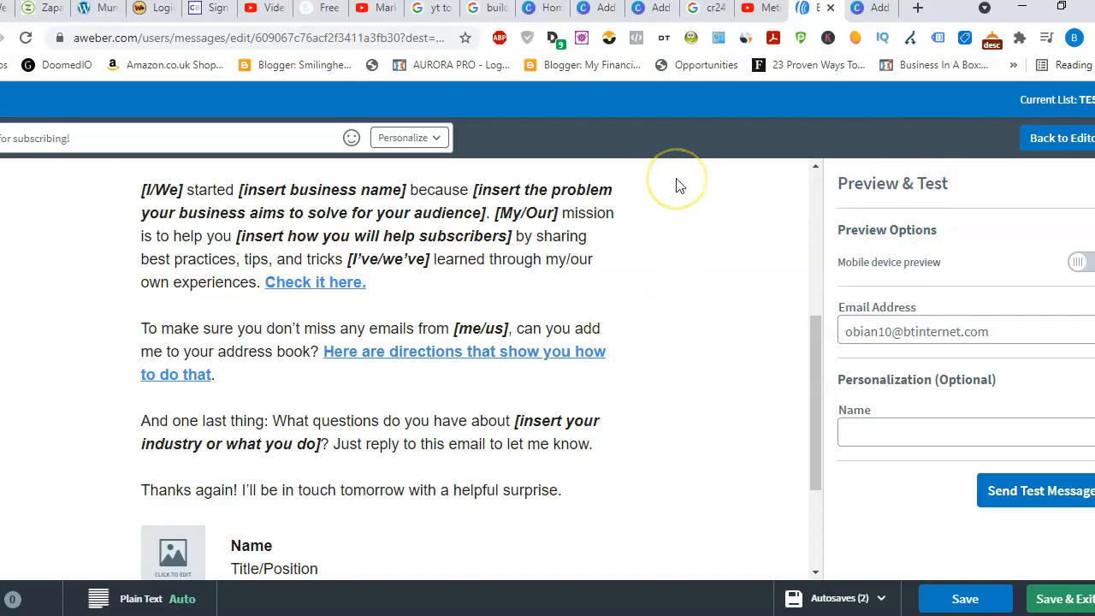
pyautogui.click(1065, 147)
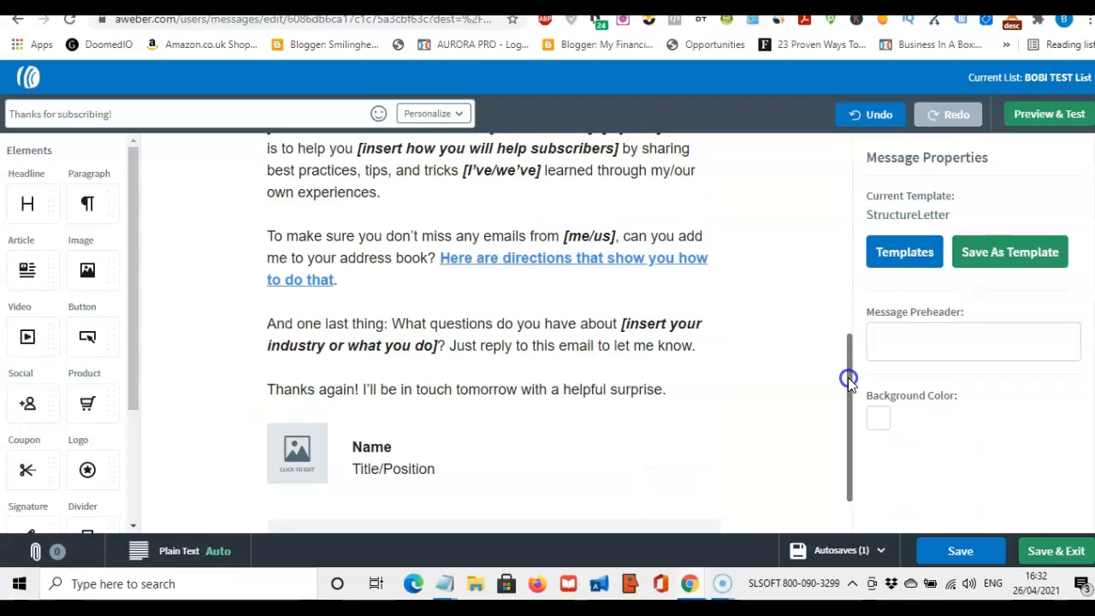
# Review the rest of the "Thanks for subscribing!" message, save it and return to the campaign
pyautogui.moveTo(848, 377); pyautogui.dragTo(854, 403)
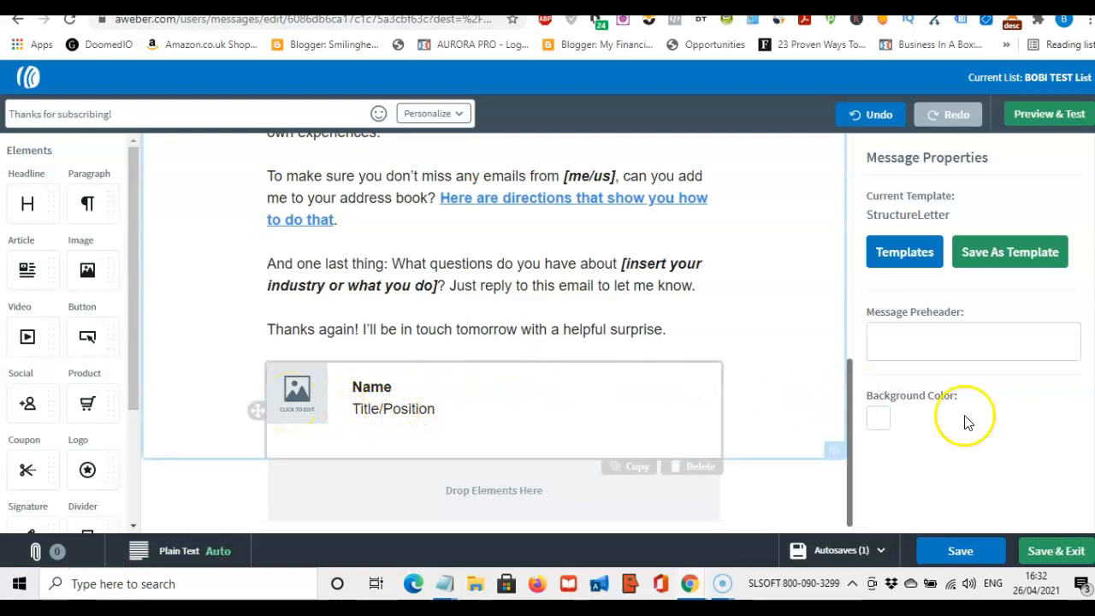
pyautogui.moveTo(851, 396); pyautogui.dragTo(849, 359)
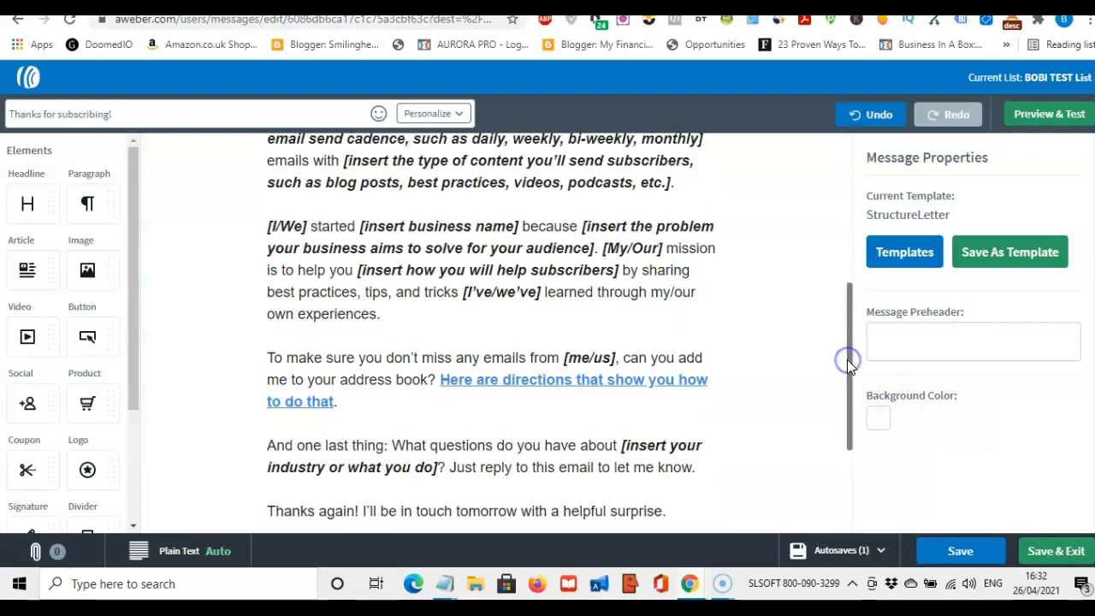
pyautogui.click(962, 556)
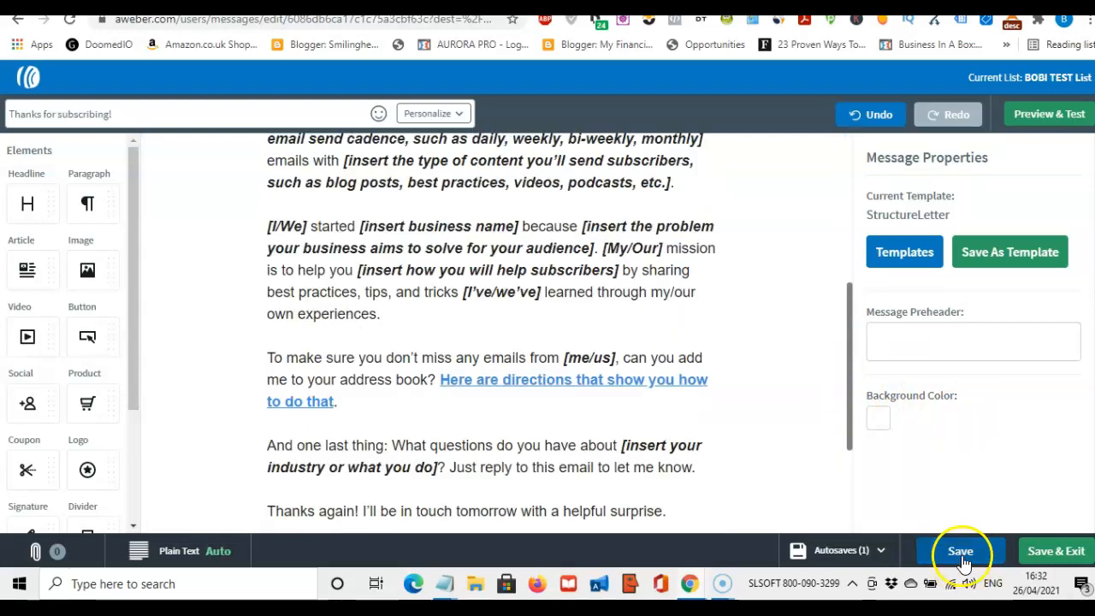
pyautogui.click(1051, 552)
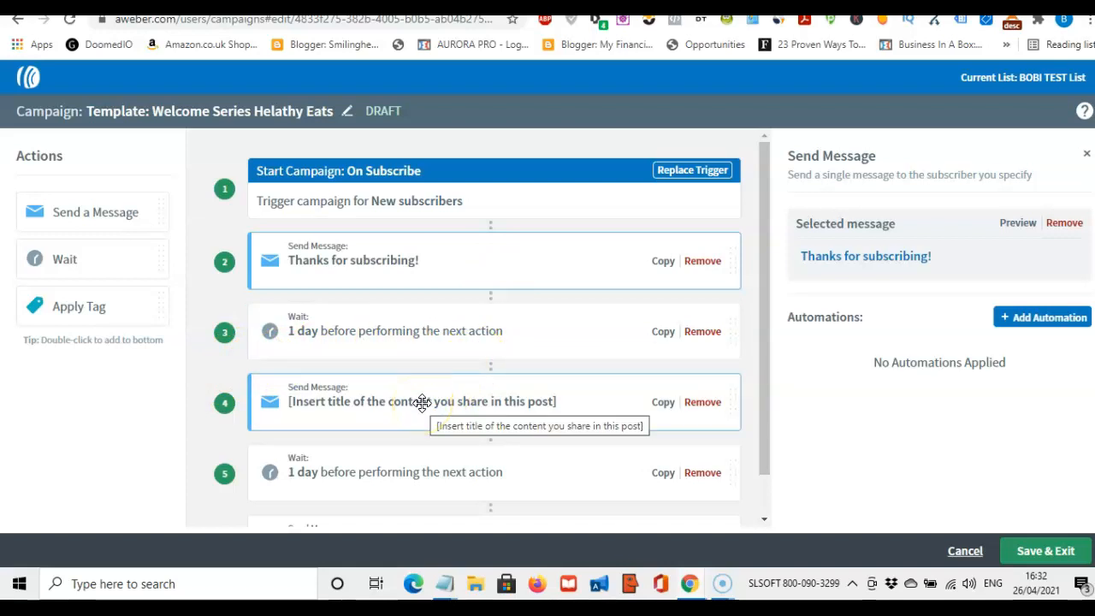
# Open the campaign's "[Insert title of the content you share in this post]" message for editing and go to its greeting
pyautogui.moveTo(768, 226); pyautogui.dragTo(768, 266)
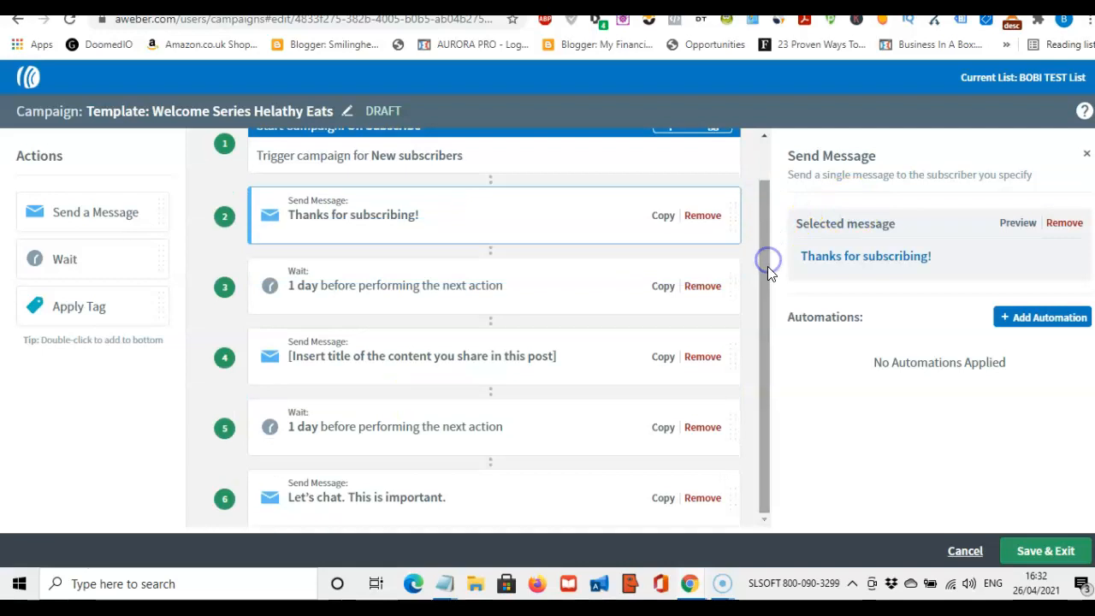
pyautogui.click(387, 360)
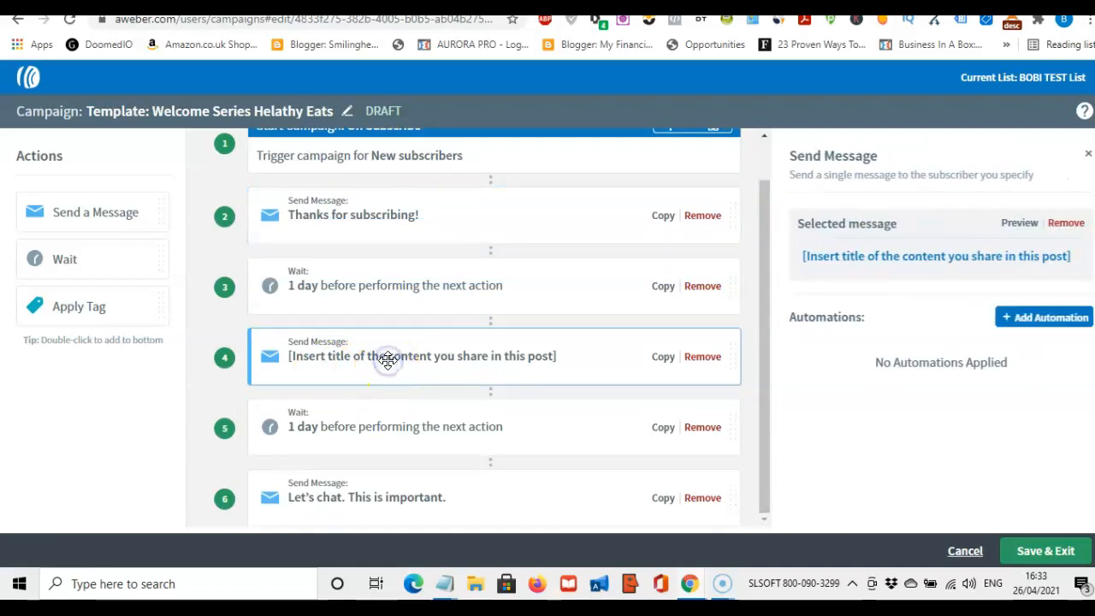
pyautogui.click(881, 261)
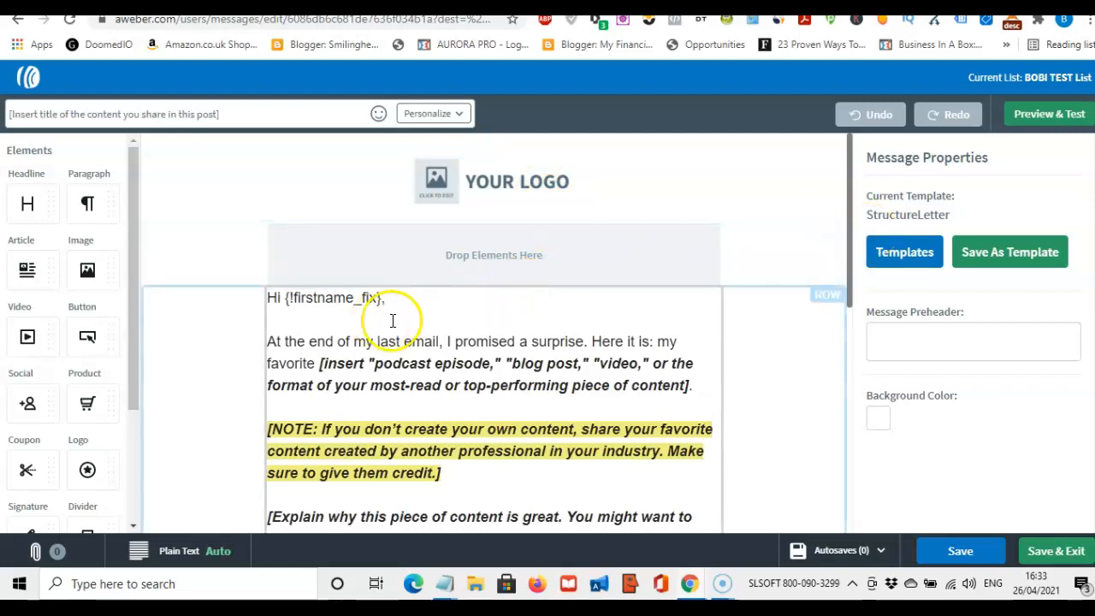
pyautogui.moveTo(850, 257); pyautogui.dragTo(852, 287)
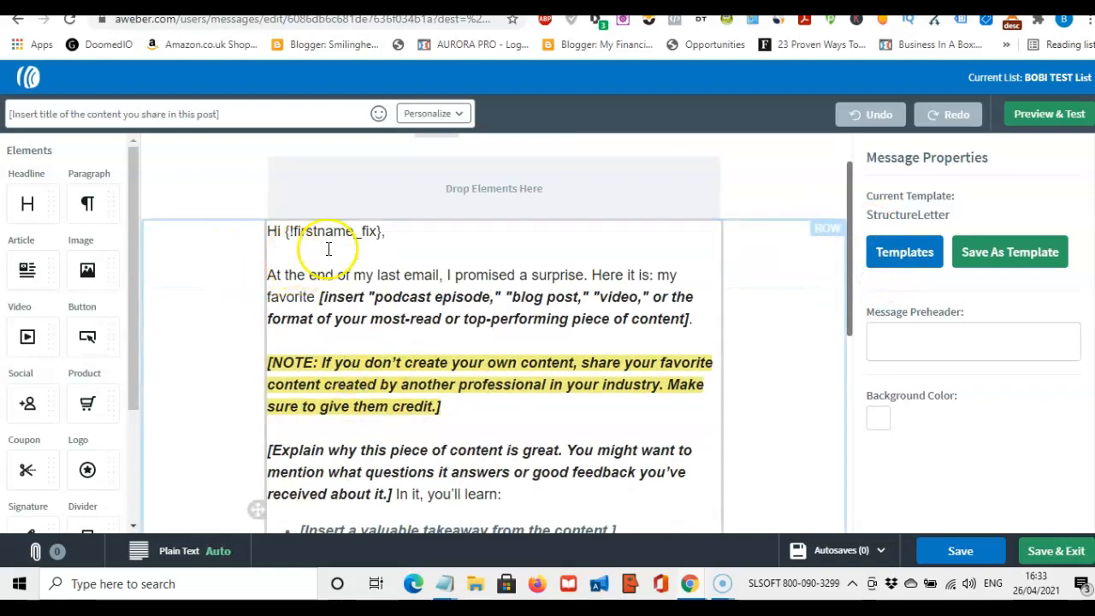
pyautogui.click(394, 236)
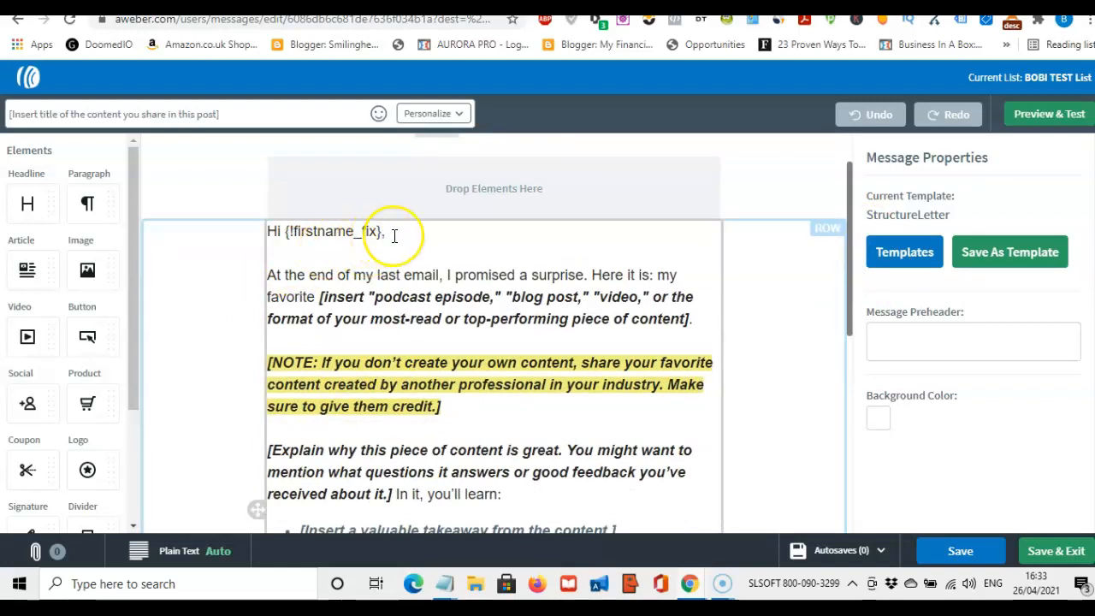
pyautogui.click(388, 228)
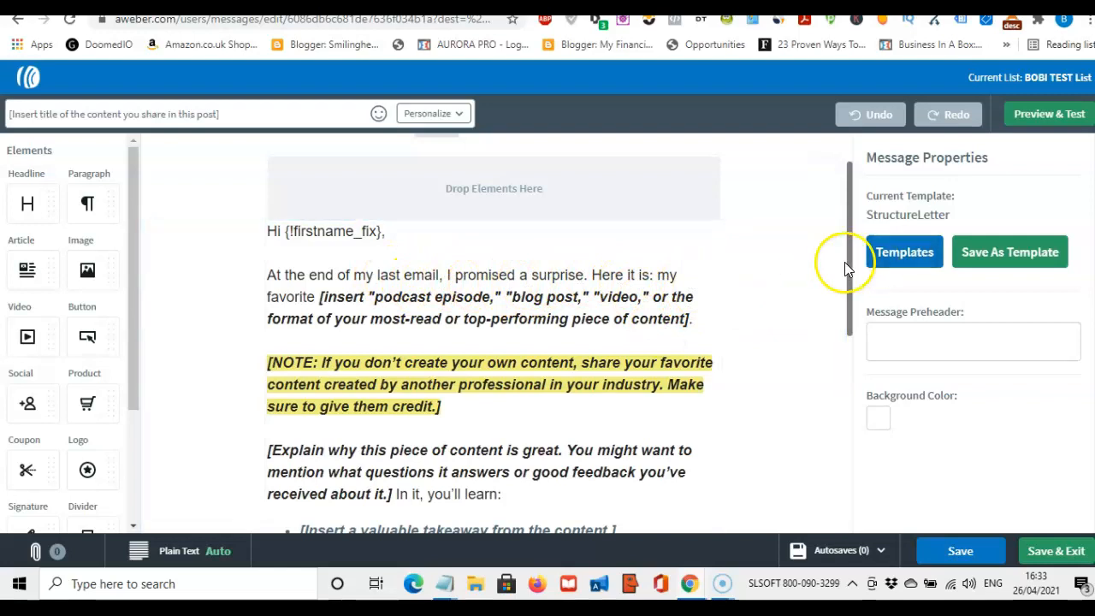
# Sign off the end of the message with the sender's first name, save it and return to the campaign
pyautogui.moveTo(848, 263); pyautogui.dragTo(848, 337)
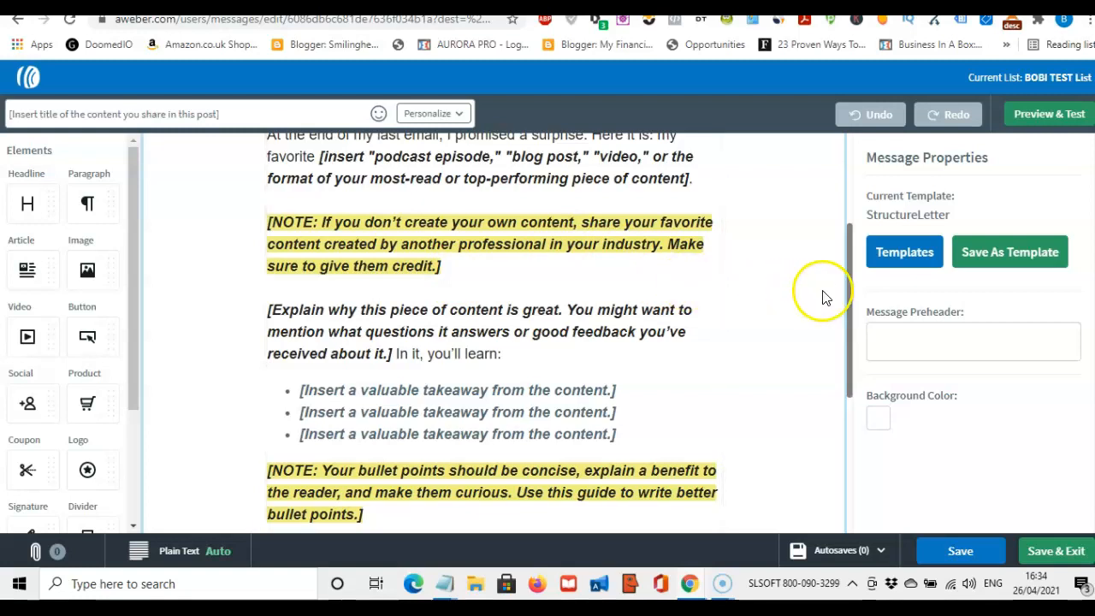
pyautogui.moveTo(852, 259); pyautogui.dragTo(849, 303)
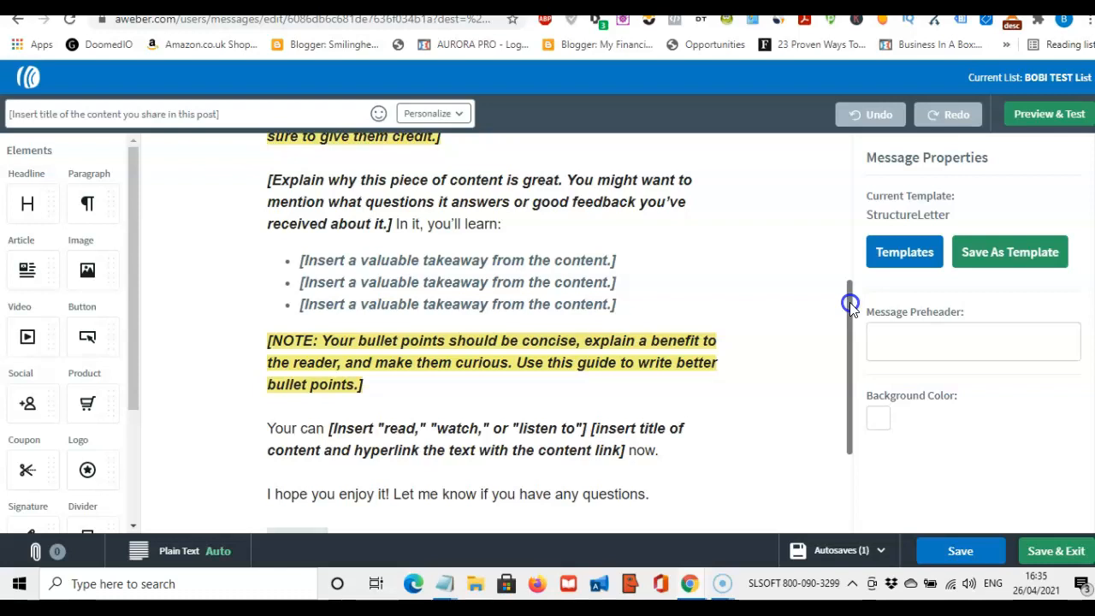
pyautogui.moveTo(850, 303); pyautogui.dragTo(847, 402)
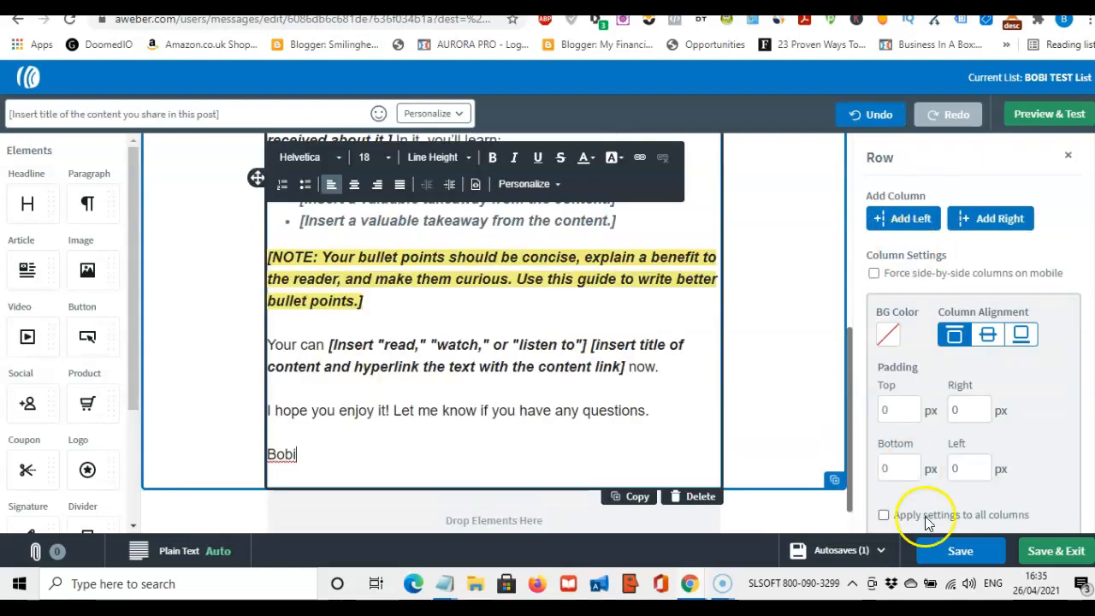
pyautogui.click(956, 552)
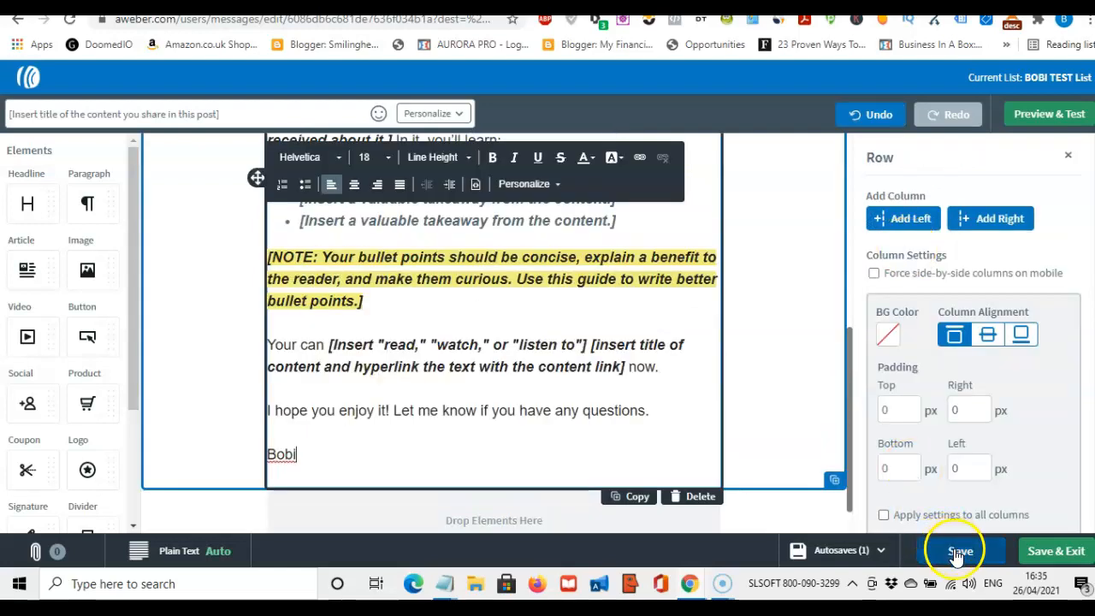
pyautogui.click(1075, 554)
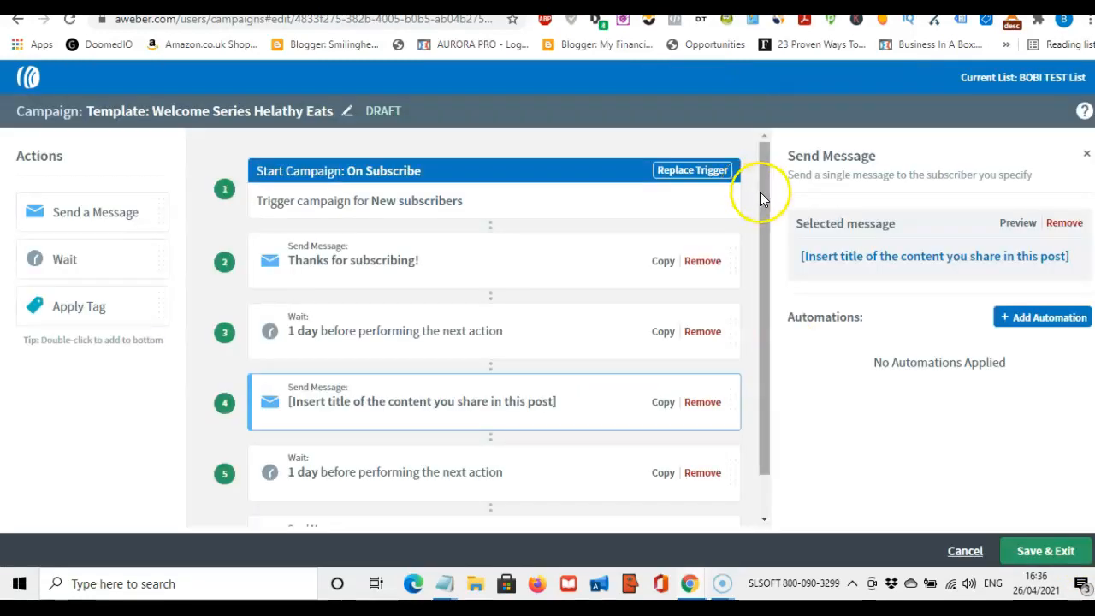
# Open the campaign's "Let's chat. This is important." message for editing
pyautogui.moveTo(764, 195); pyautogui.dragTo(772, 254)
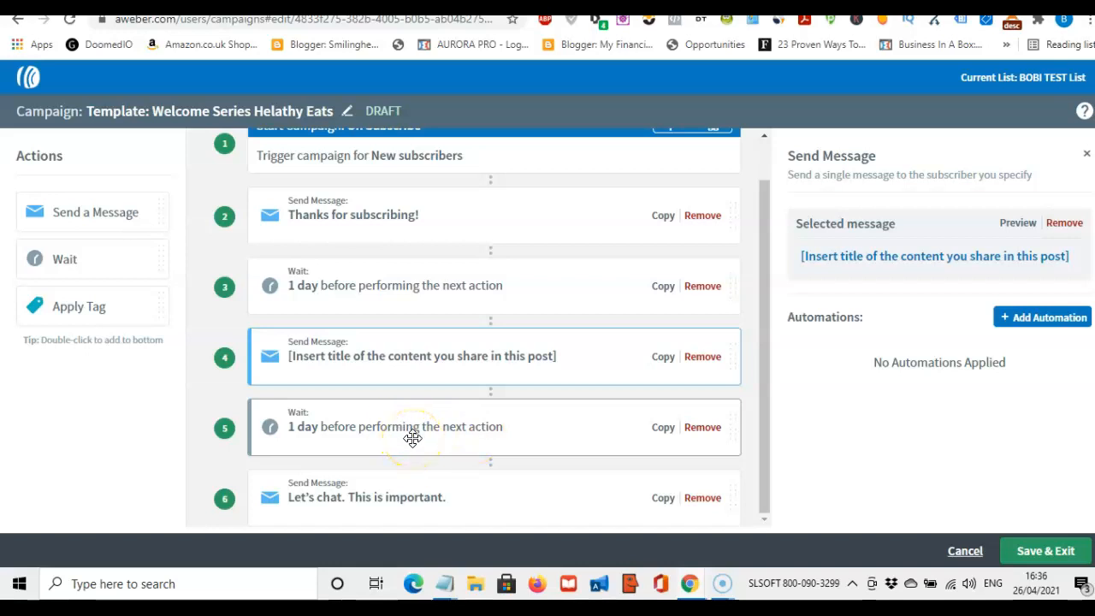
pyautogui.click(391, 497)
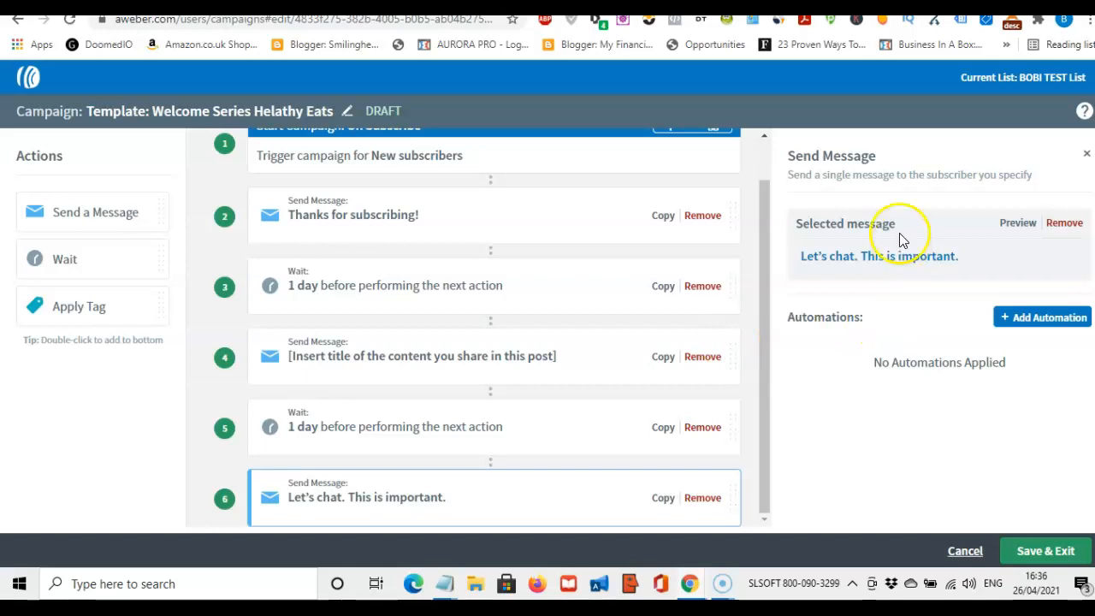
pyautogui.click(893, 258)
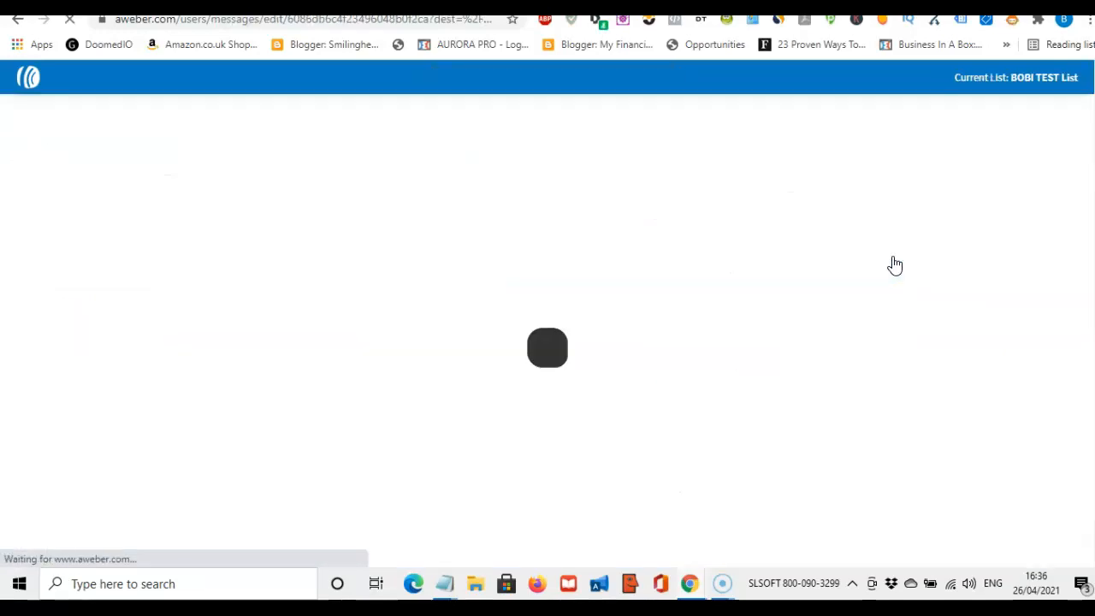
pyautogui.click(868, 252)
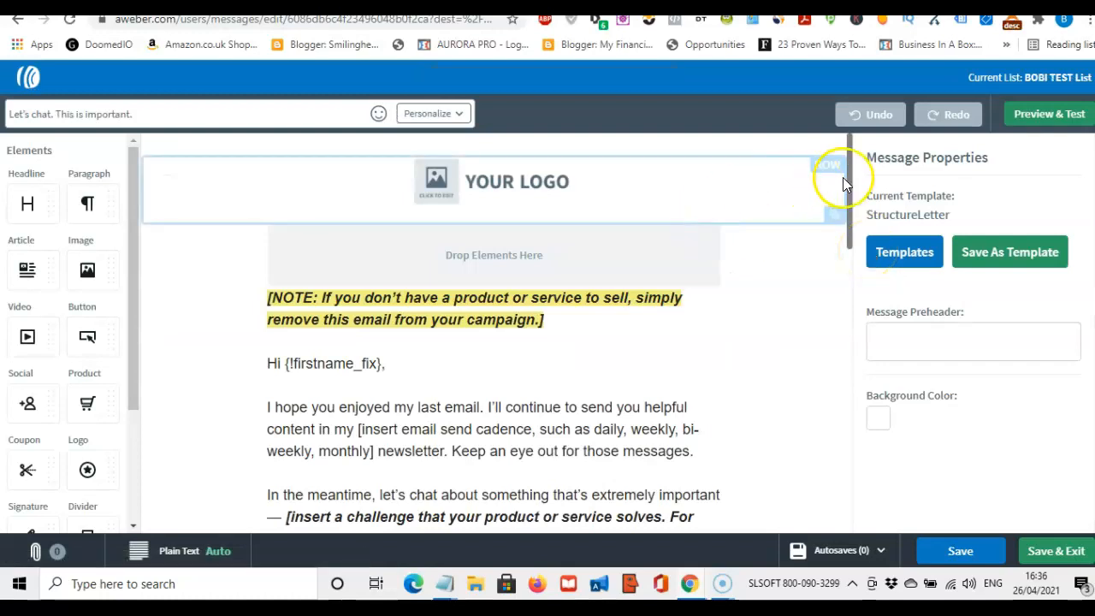
pyautogui.moveTo(852, 185)
pyautogui.mouseDown()
pyautogui.moveTo(850, 206)
pyautogui.moveTo(850, 185)
pyautogui.mouseUp()
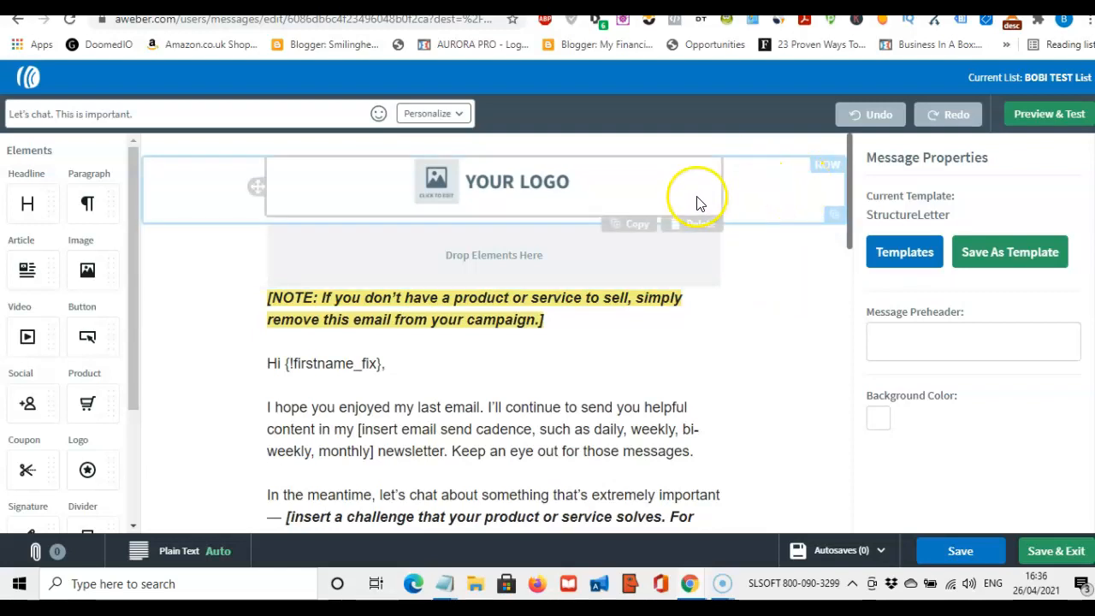
# Delete the "YOUR LOGO" image placeholder from the first row of the message
pyautogui.click(785, 192)
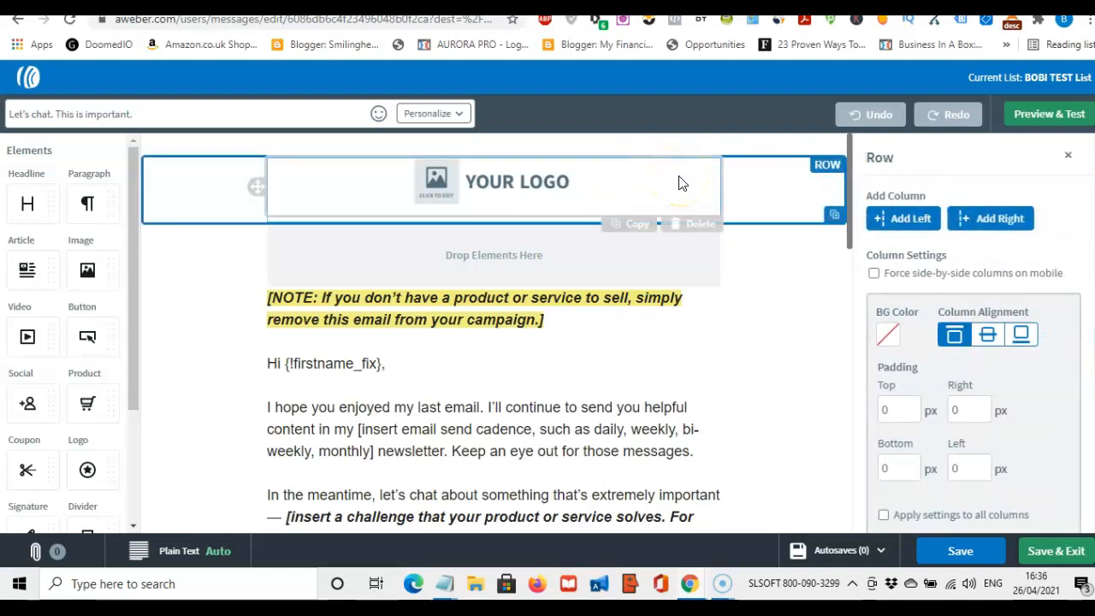
pyautogui.click(679, 177)
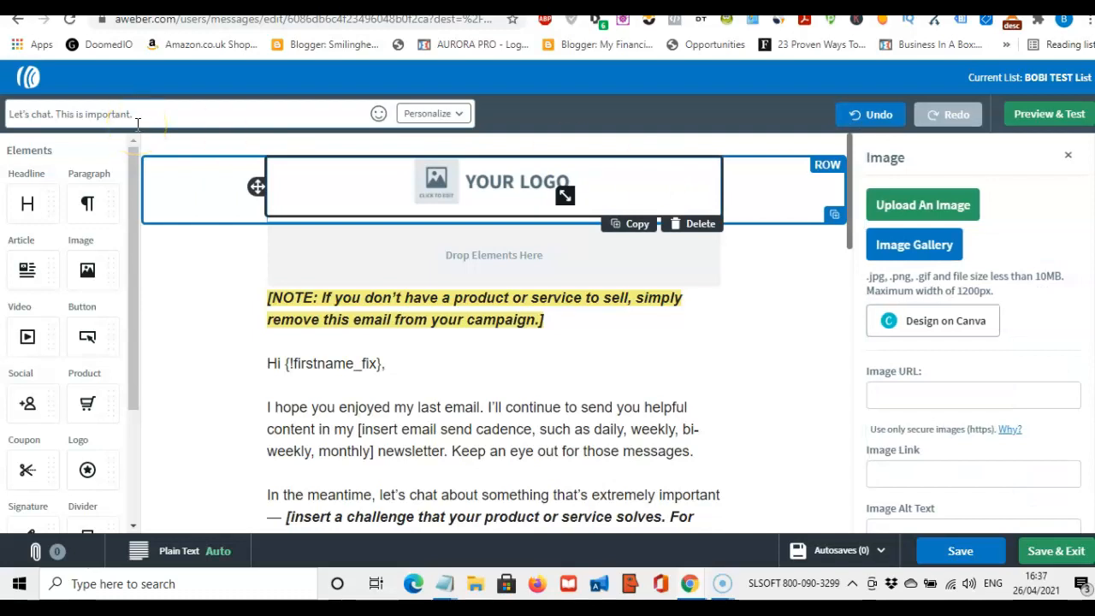
pyautogui.moveTo(138, 195); pyautogui.dragTo(140, 171)
pyautogui.click(49, 188)
pyautogui.click(628, 194)
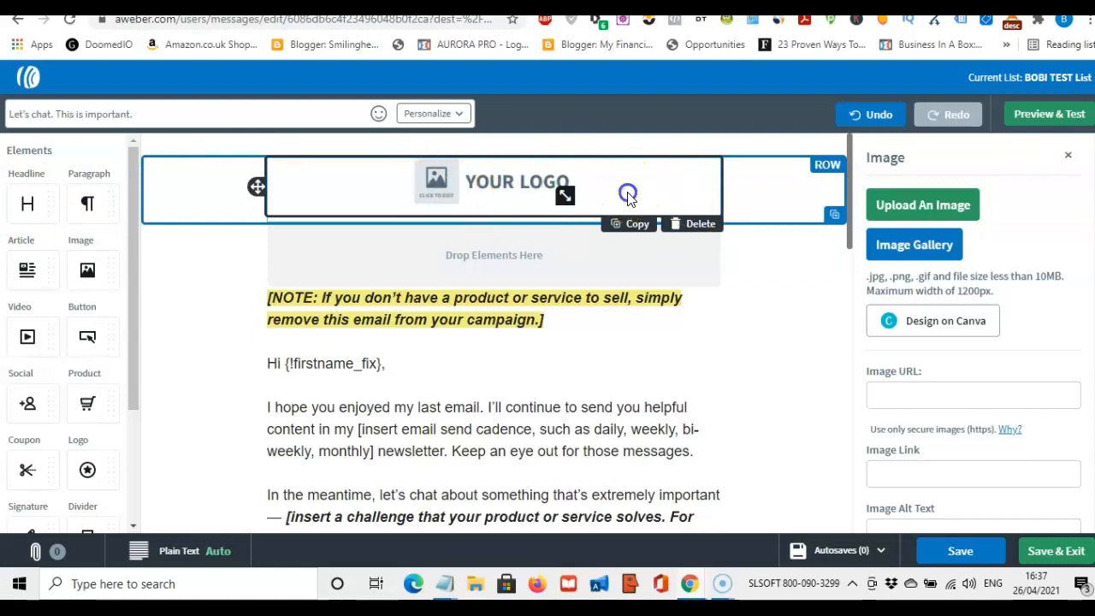
pyautogui.click(700, 224)
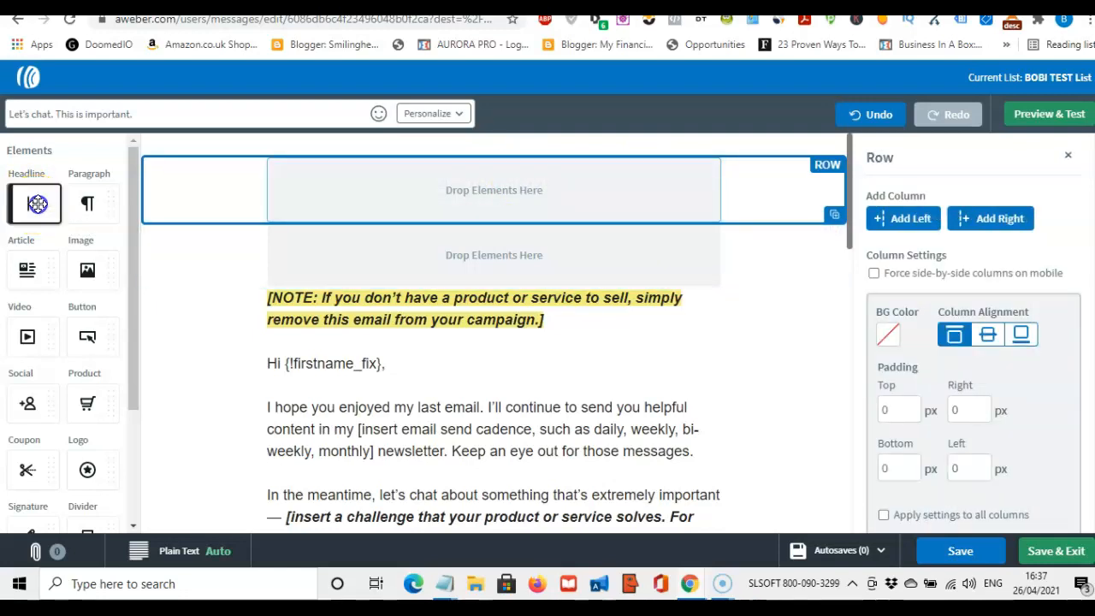
# Add a left-aligned headline reading "Let's chat." to the empty first row, trying right alignment along the way
pyautogui.moveTo(32, 203); pyautogui.dragTo(408, 184)
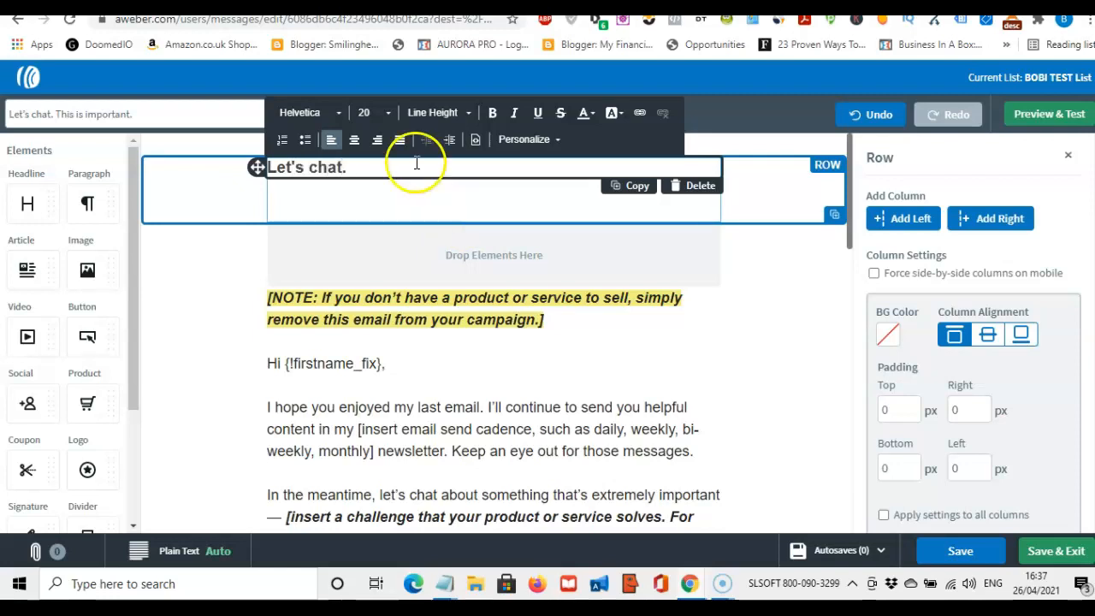
pyautogui.click(358, 148)
pyautogui.click(331, 141)
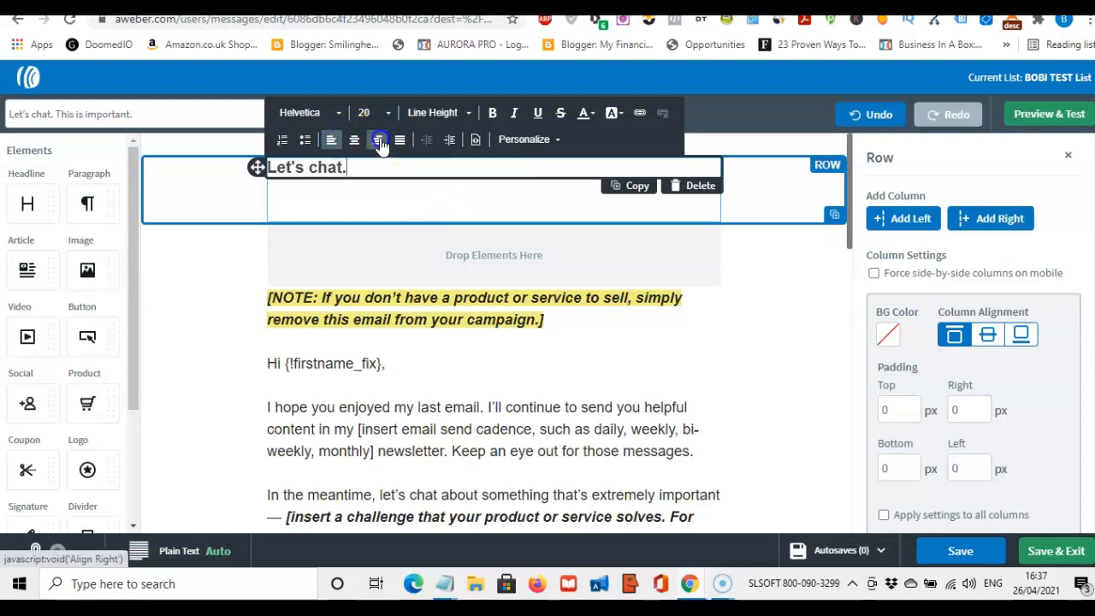
pyautogui.click(377, 142)
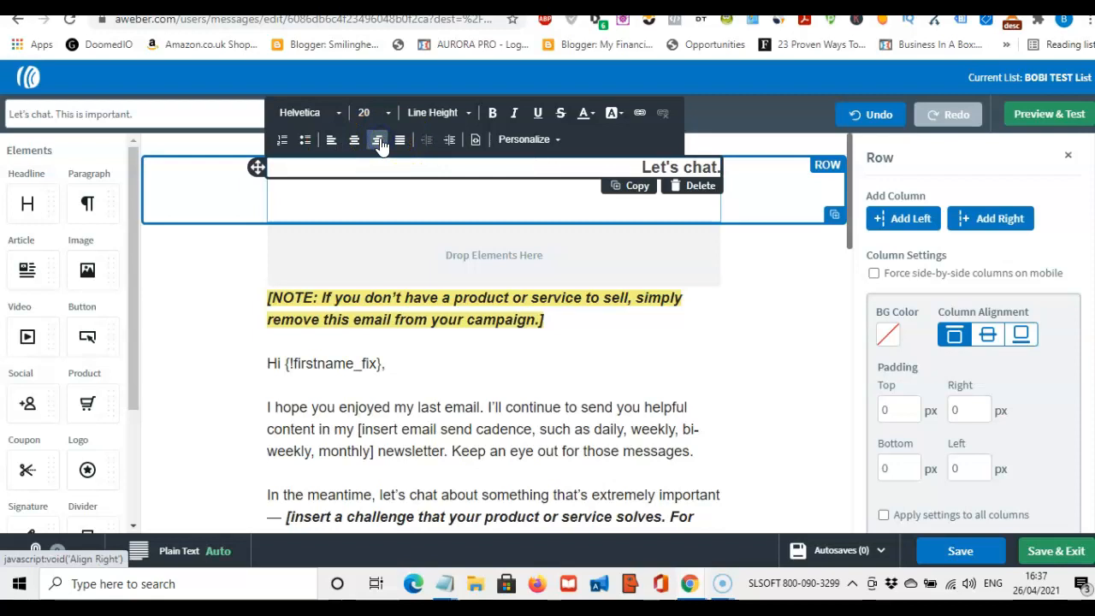
pyautogui.click(332, 141)
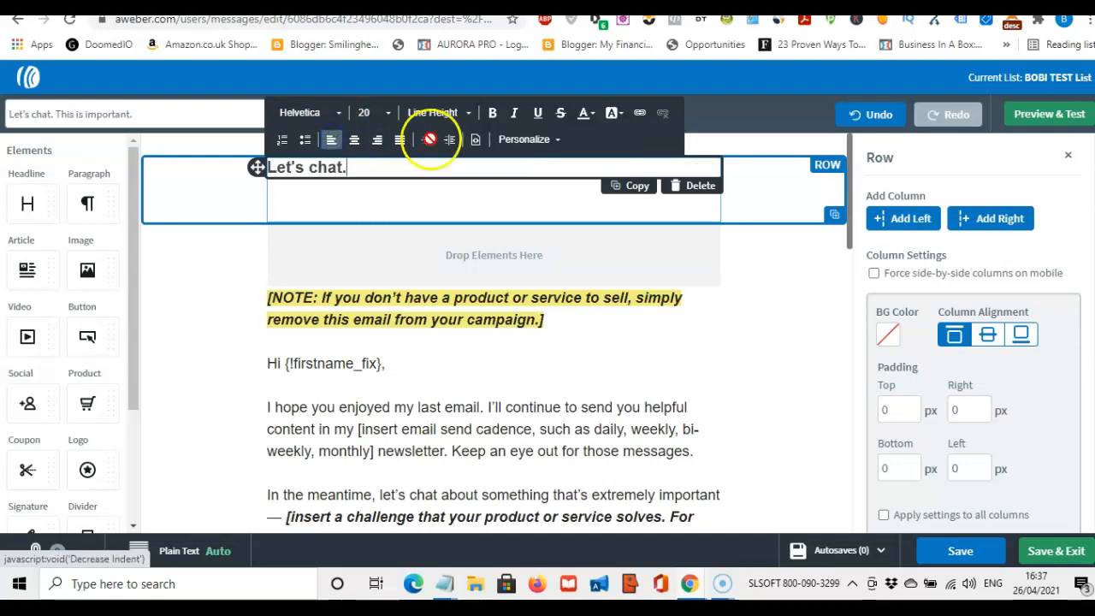
# Set the headline's line height to 1.5, switch on bold, italic and underline, and leave the text editing
pyautogui.click(472, 119)
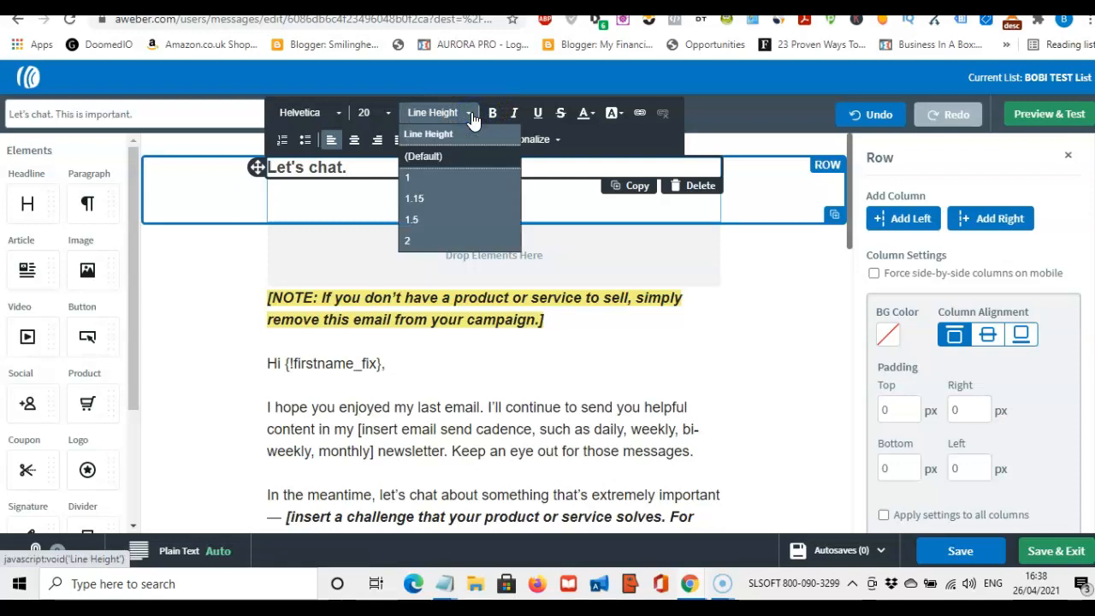
pyautogui.click(469, 219)
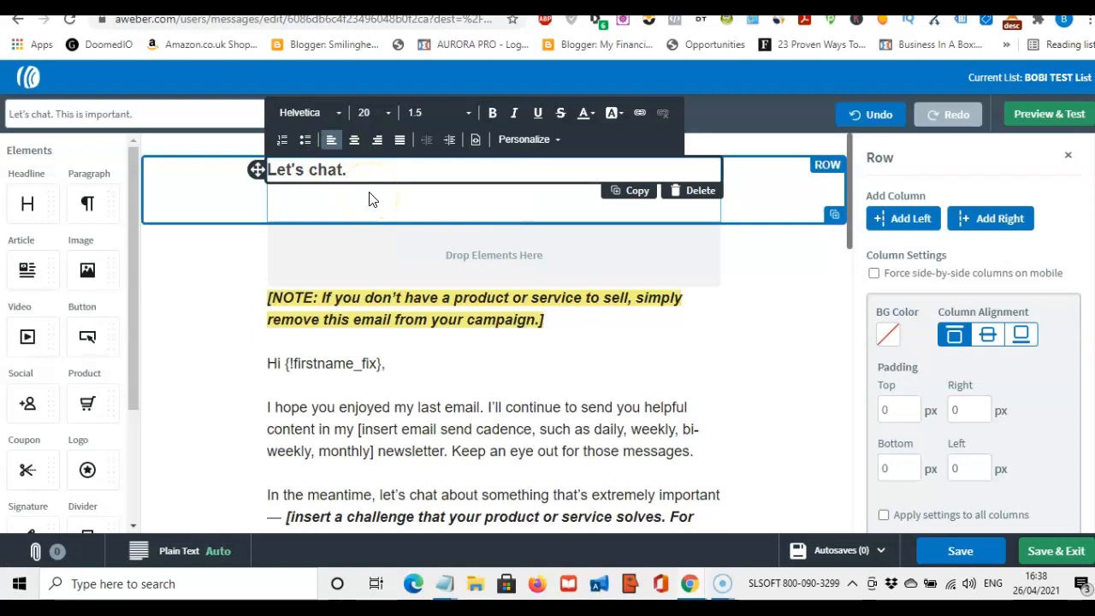
pyautogui.click(538, 112)
pyautogui.click(363, 169)
pyautogui.click(492, 112)
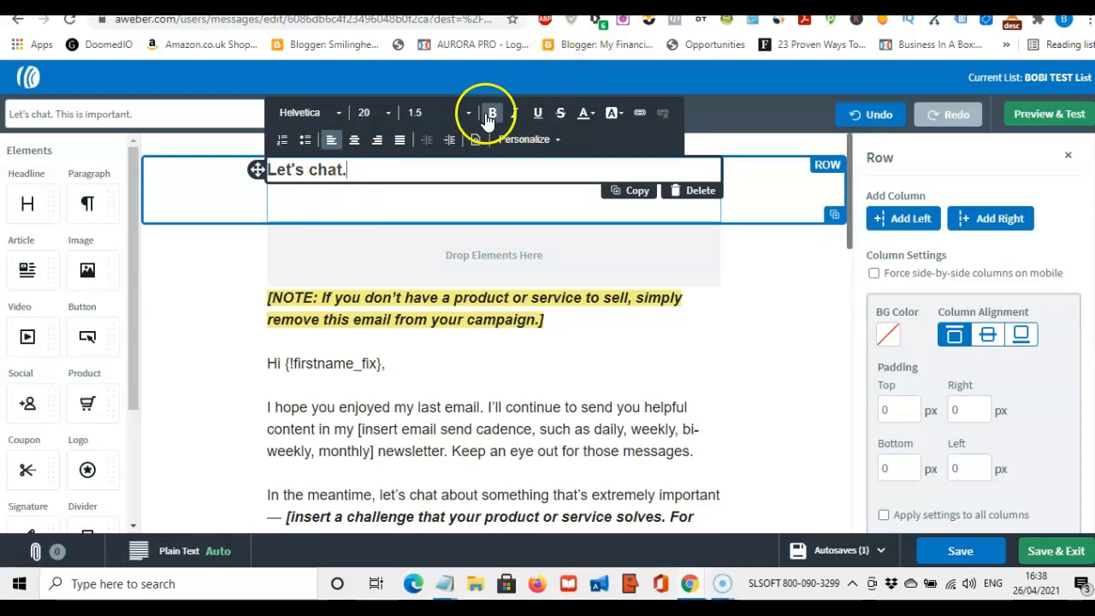
pyautogui.click(538, 113)
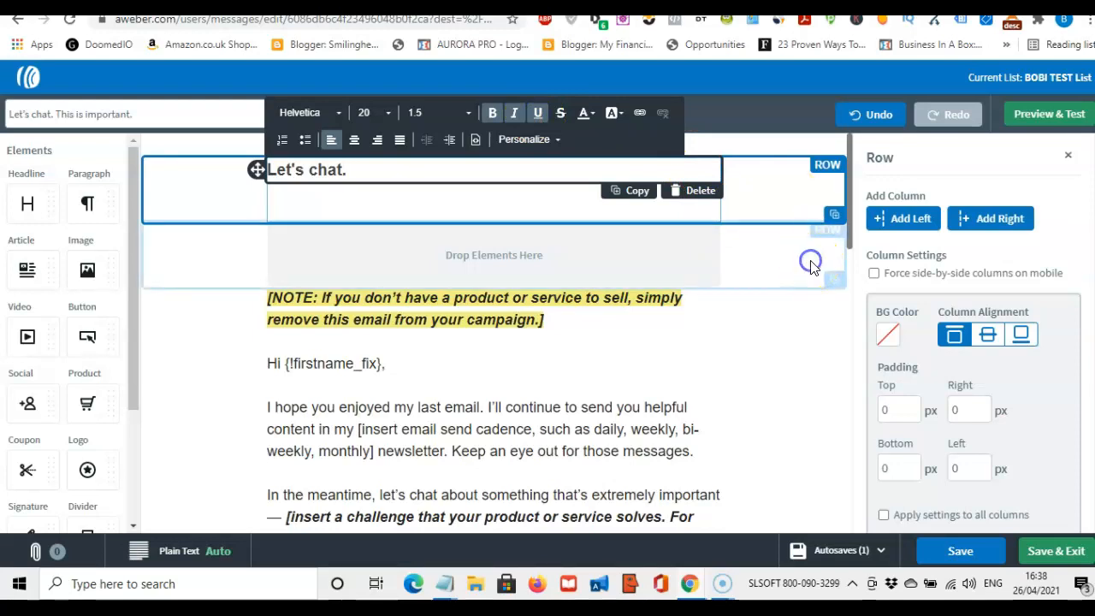
pyautogui.click(812, 259)
pyautogui.click(812, 347)
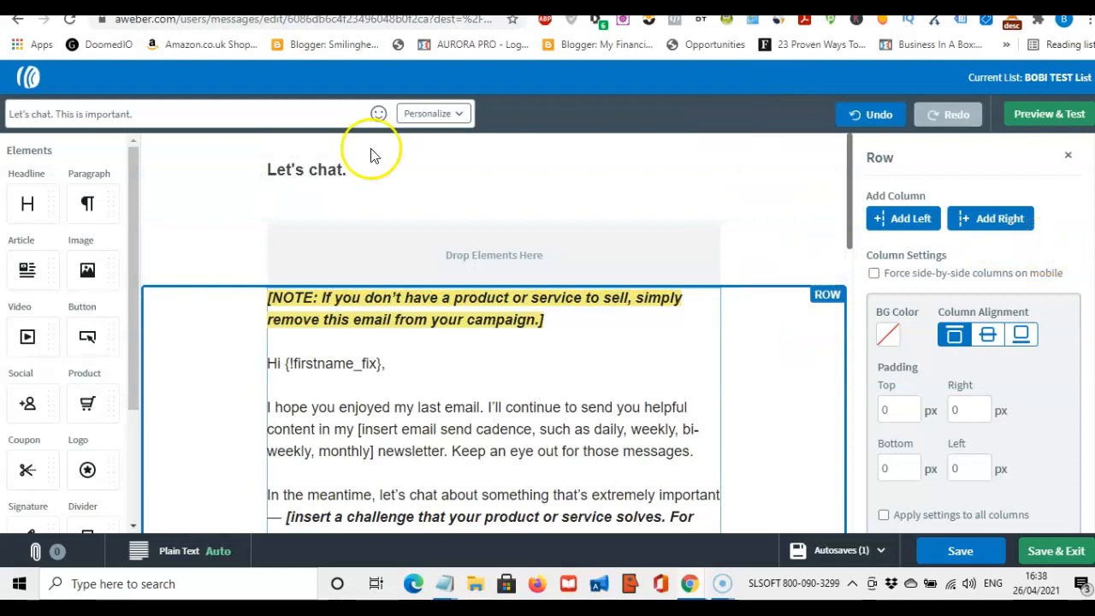
# Place an Image element in the empty row between the headline and the highlighted NOTE
pyautogui.click(420, 187)
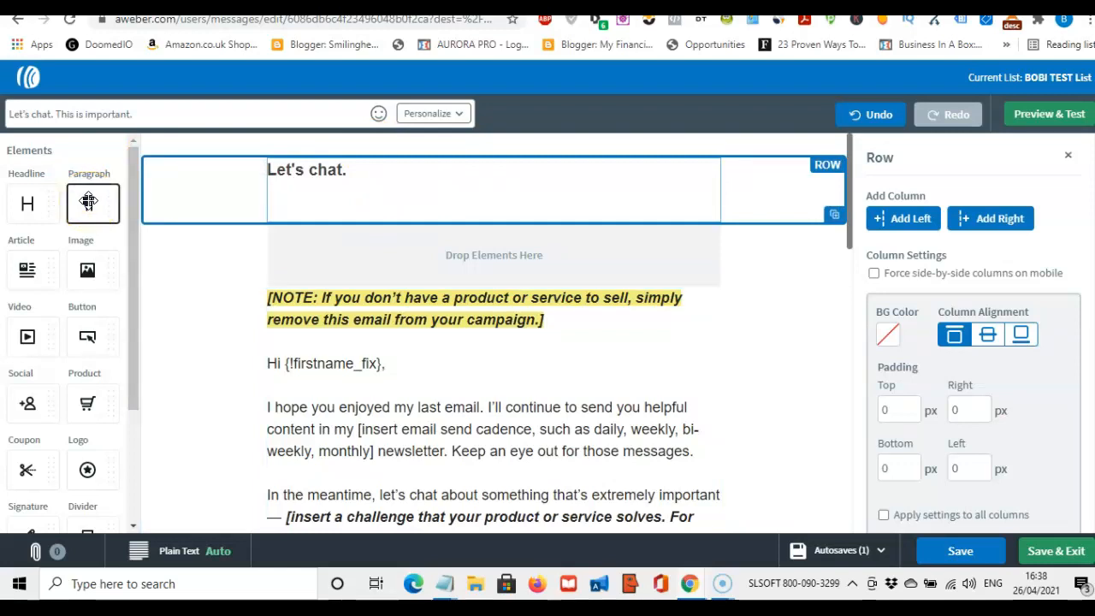
pyautogui.moveTo(89, 202); pyautogui.dragTo(70, 214)
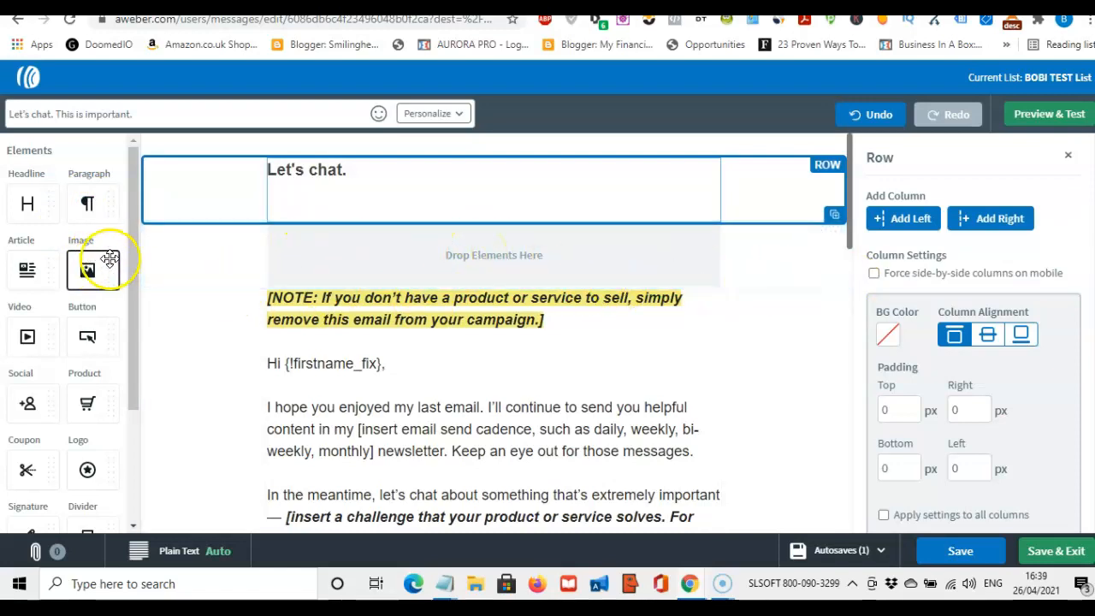
pyautogui.moveTo(135, 264); pyautogui.dragTo(132, 329)
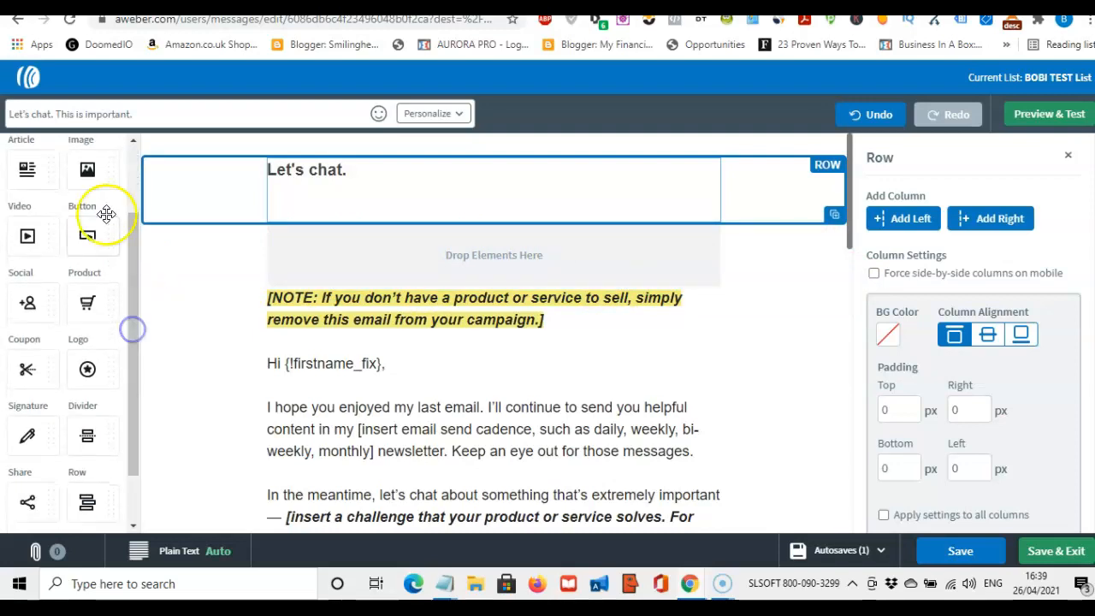
pyautogui.moveTo(91, 172); pyautogui.dragTo(445, 272)
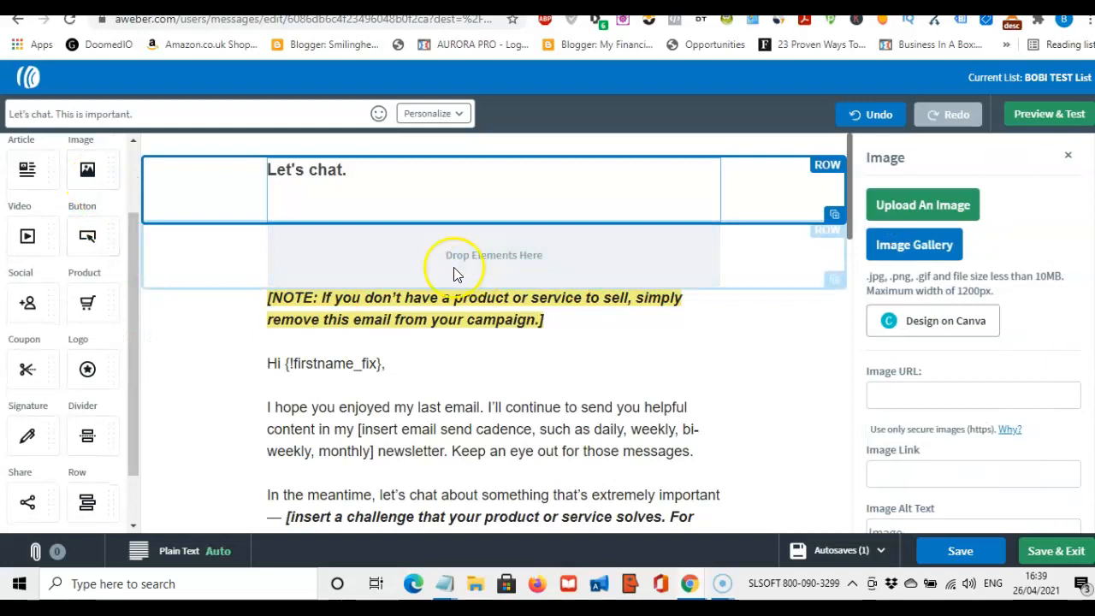
pyautogui.moveTo(87, 167); pyautogui.dragTo(435, 255)
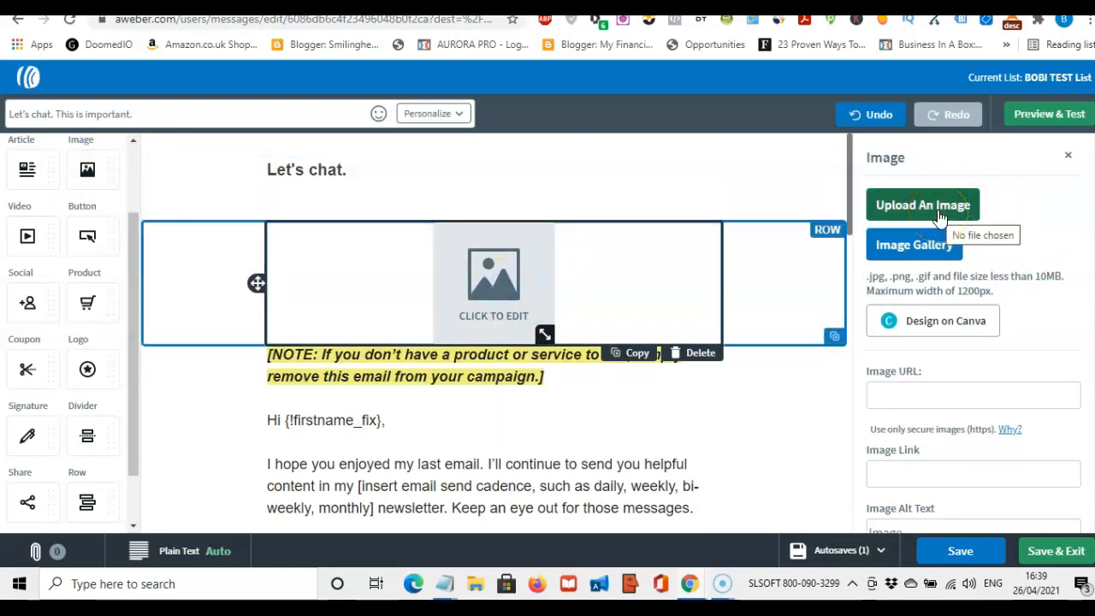
# Try the stock "BLOG" shelf picture from the image gallery in the image placeholder and undo it
pyautogui.click(925, 245)
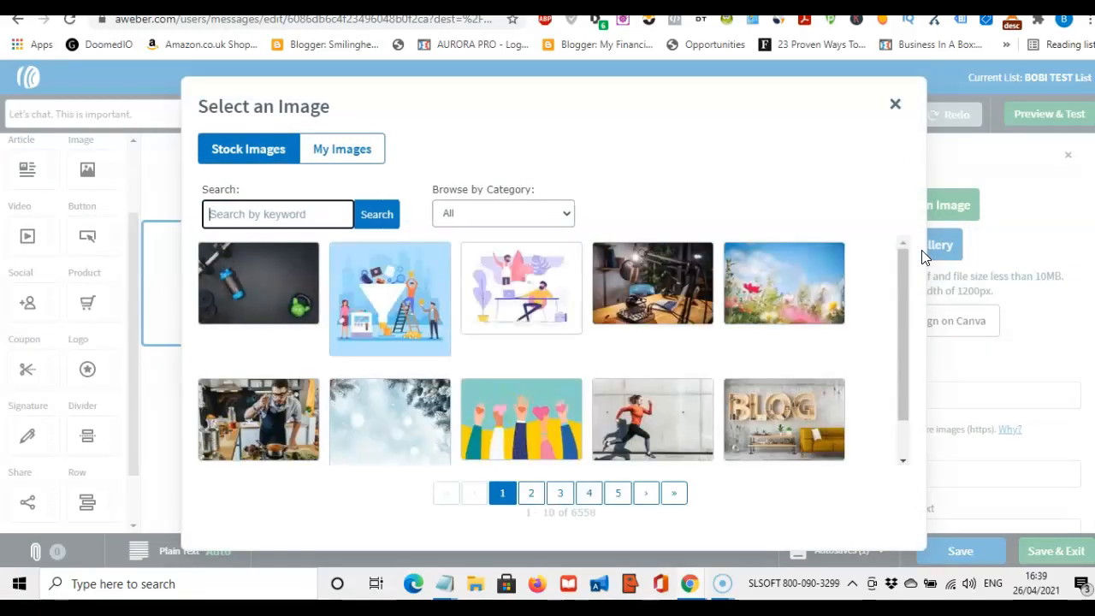
pyautogui.moveTo(901, 267); pyautogui.dragTo(906, 312)
pyautogui.click(757, 389)
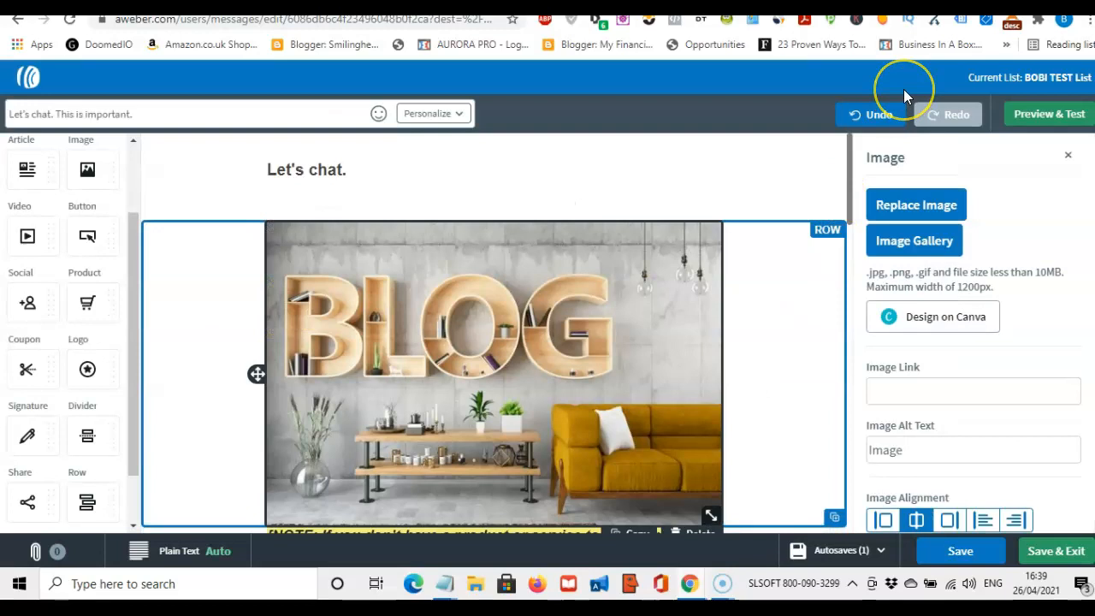
pyautogui.click(879, 164)
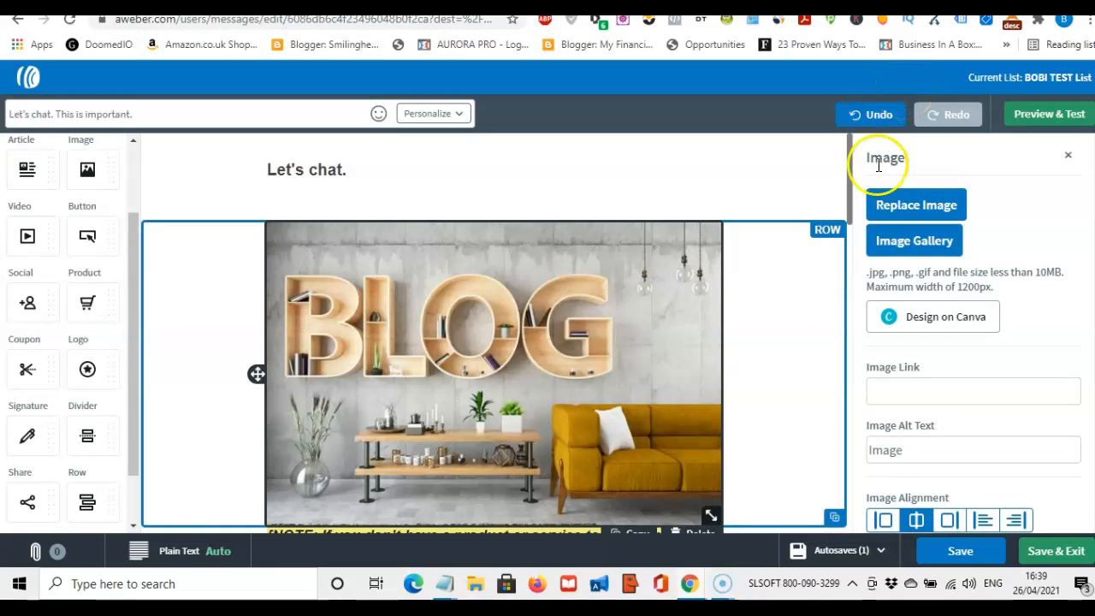
pyautogui.moveTo(851, 166)
pyautogui.mouseDown()
pyautogui.moveTo(857, 233)
pyautogui.moveTo(846, 166)
pyautogui.mouseUp()
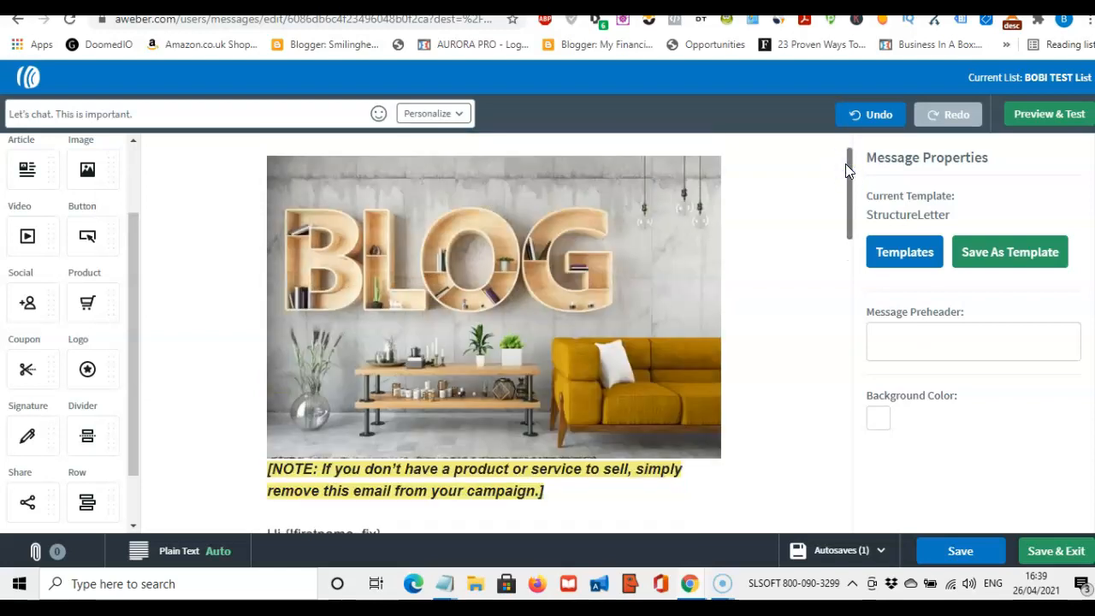
pyautogui.hotkey('ctrl', 'z')
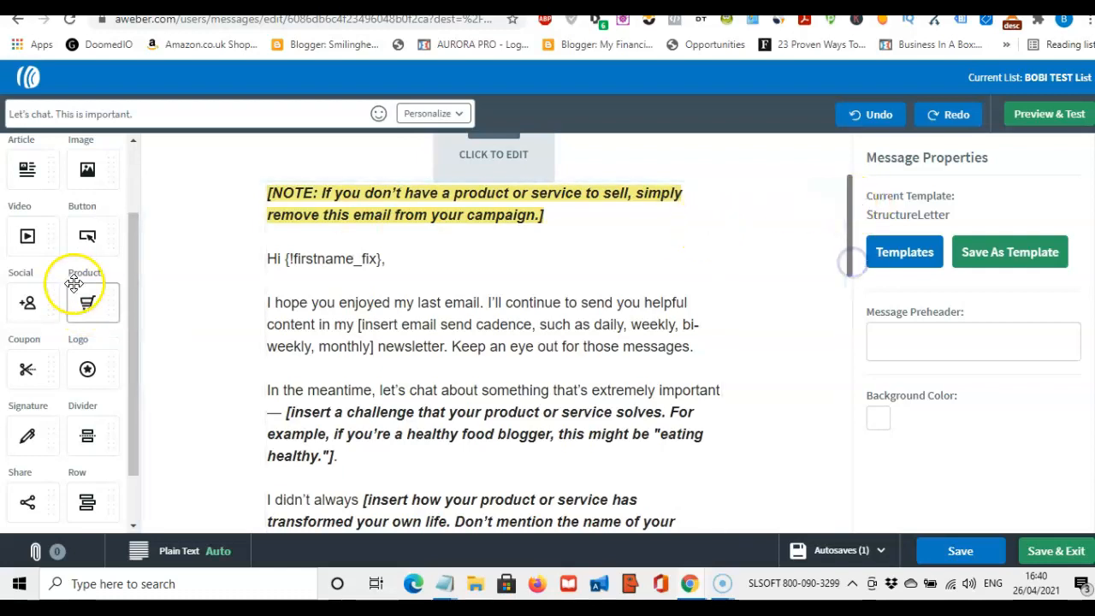
# Insert a Product element directly above the highlighted NOTE about having no product or service to sell
pyautogui.moveTo(87, 298); pyautogui.dragTo(477, 266)
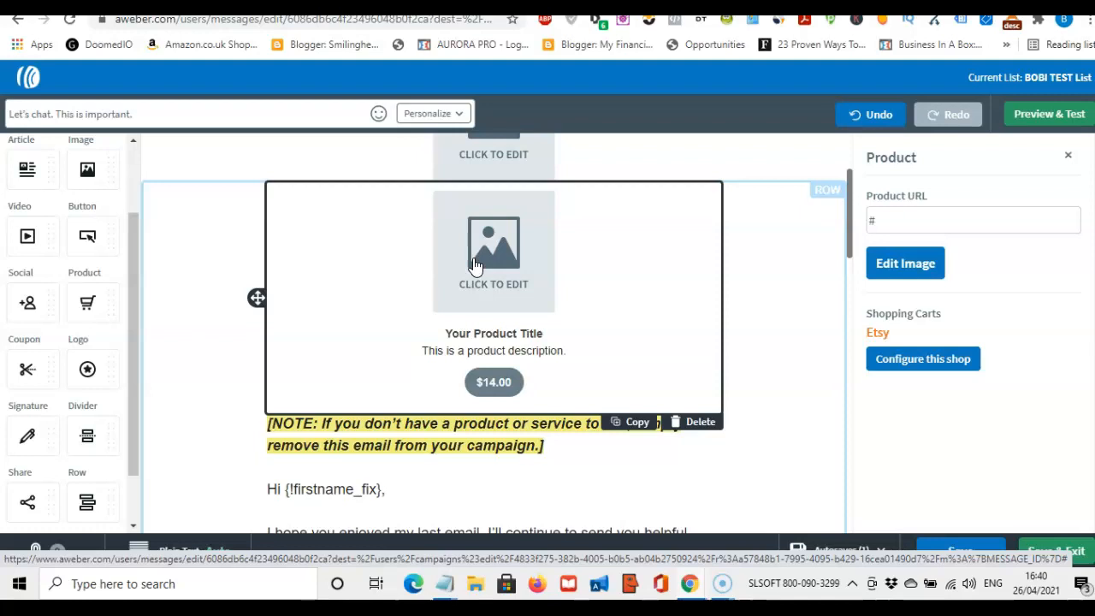
pyautogui.click(598, 337)
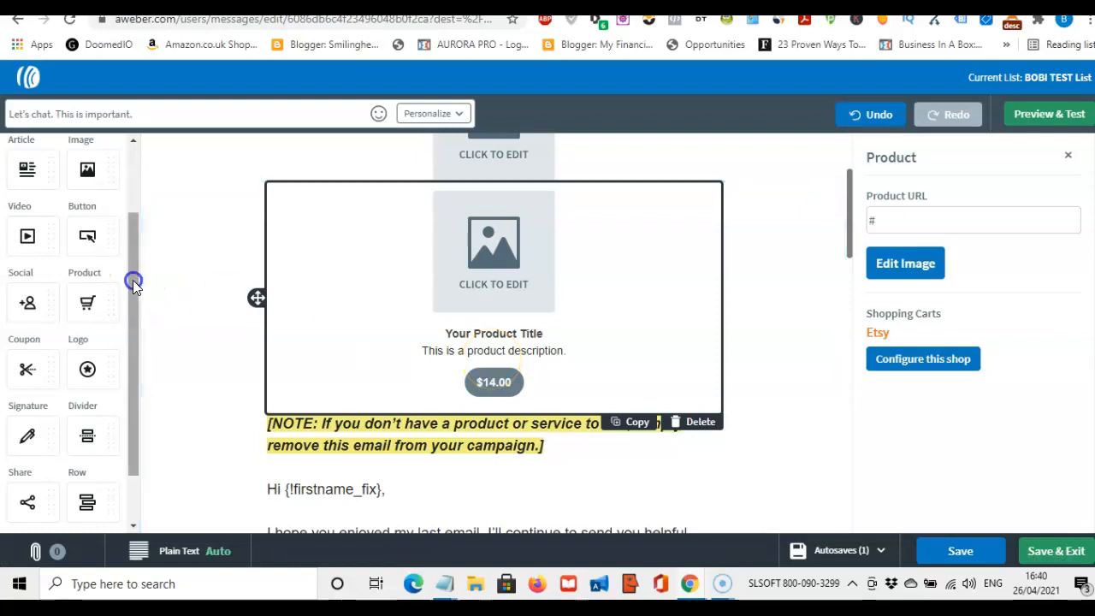
# Delete the Product element above the highlighted NOTE about having no product or service to sell
pyautogui.moveTo(135, 282); pyautogui.dragTo(135, 386)
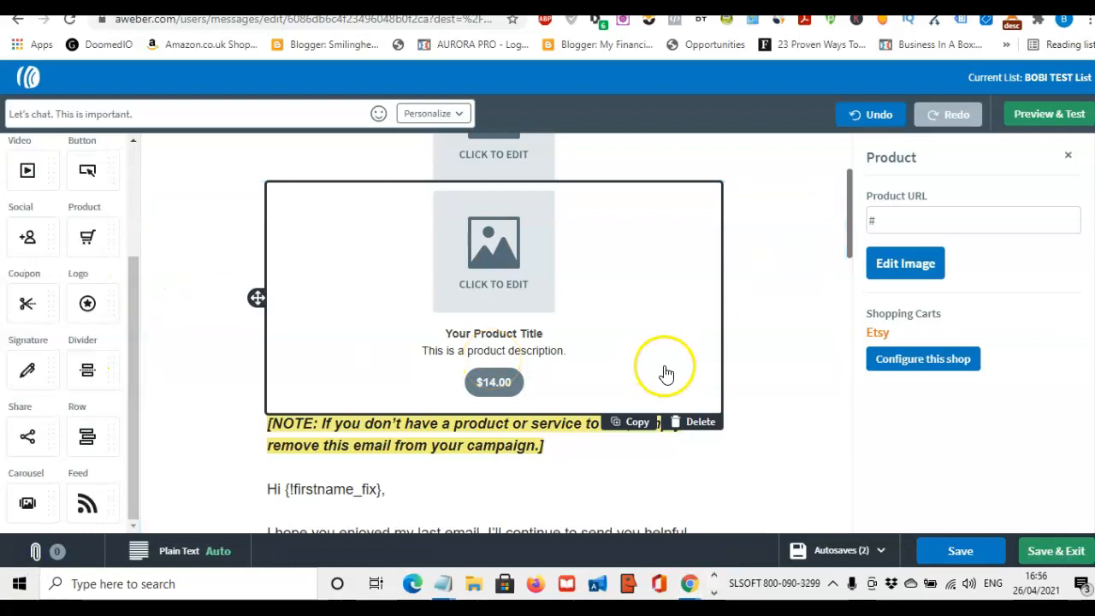
pyautogui.click(705, 423)
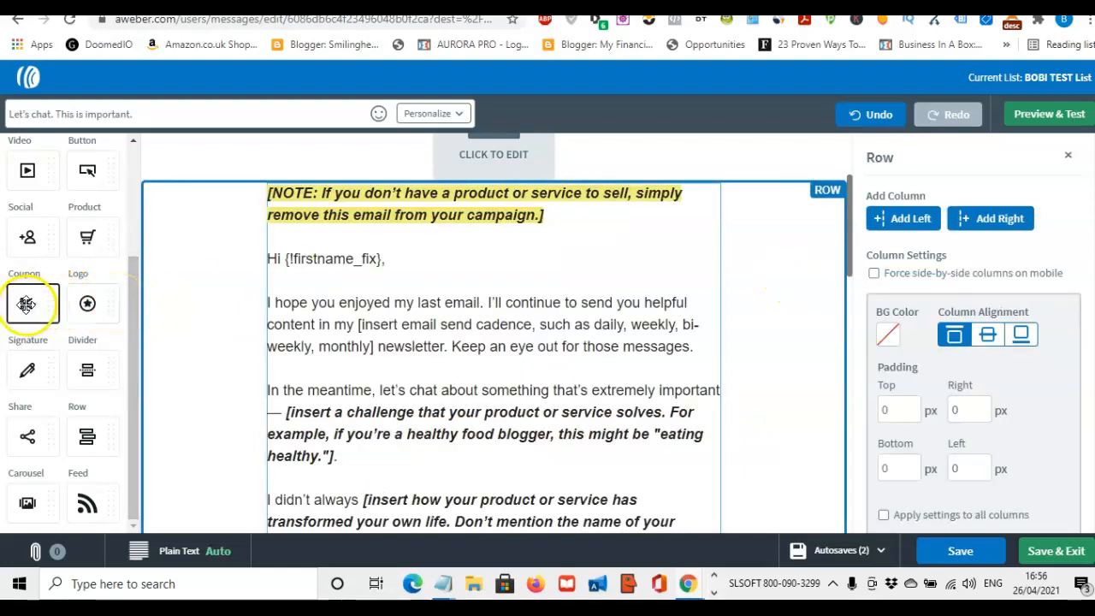
pyautogui.moveTo(137, 302); pyautogui.dragTo(135, 328)
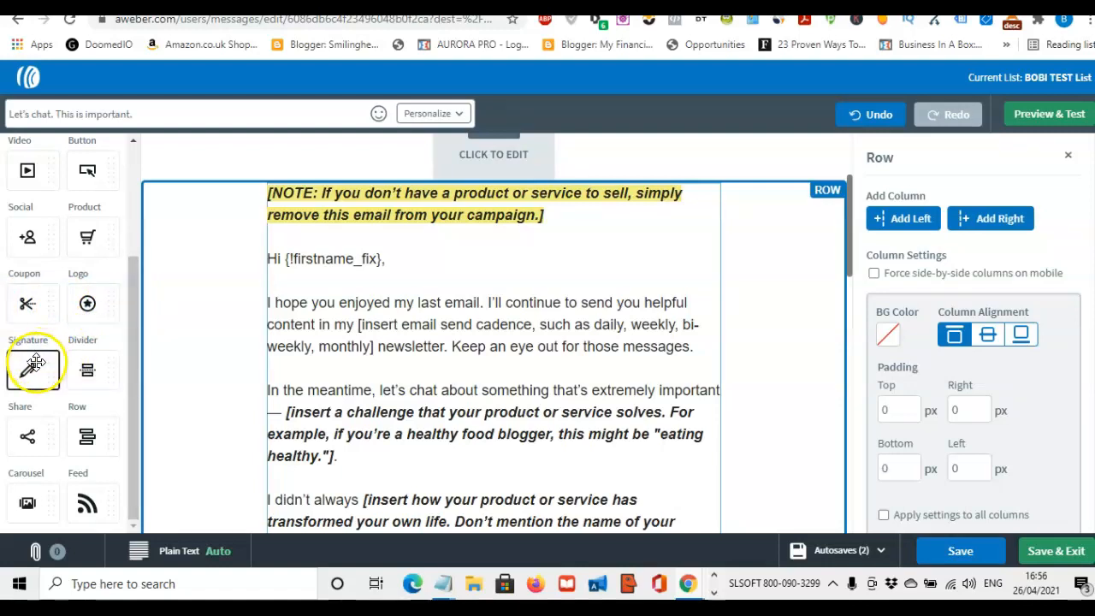
pyautogui.click(135, 351)
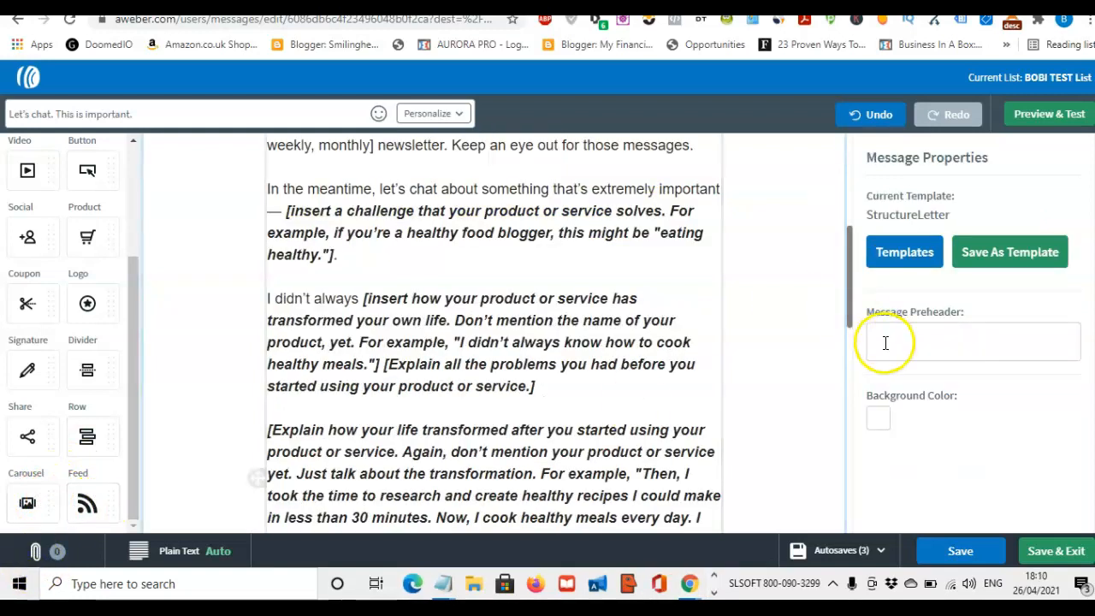
# Review the message down to its "Buy it now" section, save it and return to the campaign
pyautogui.moveTo(848, 301); pyautogui.dragTo(852, 183)
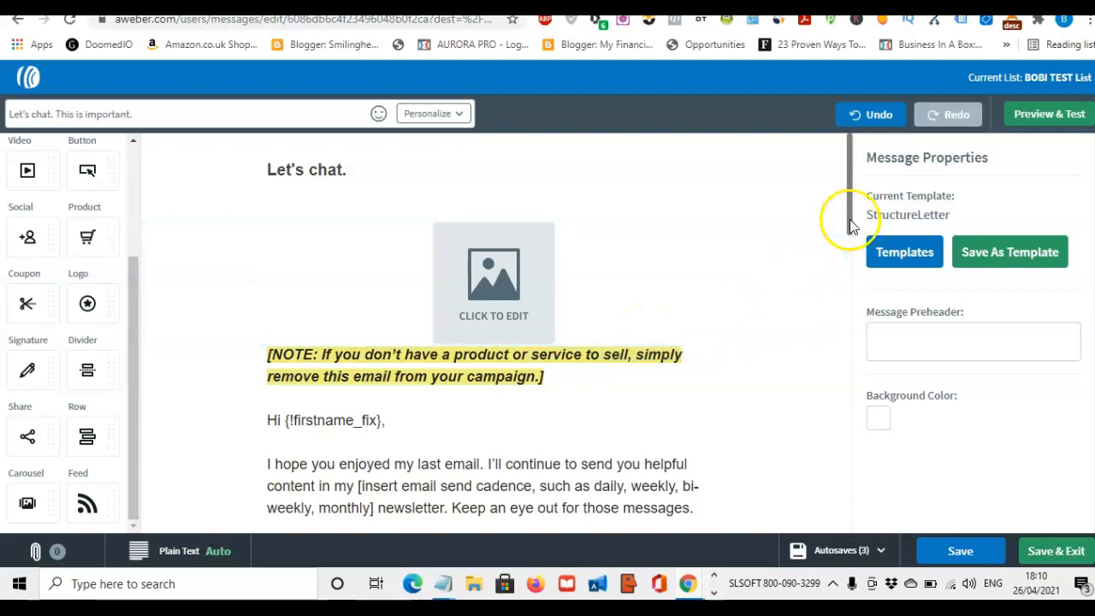
pyautogui.moveTo(850, 219); pyautogui.dragTo(848, 243)
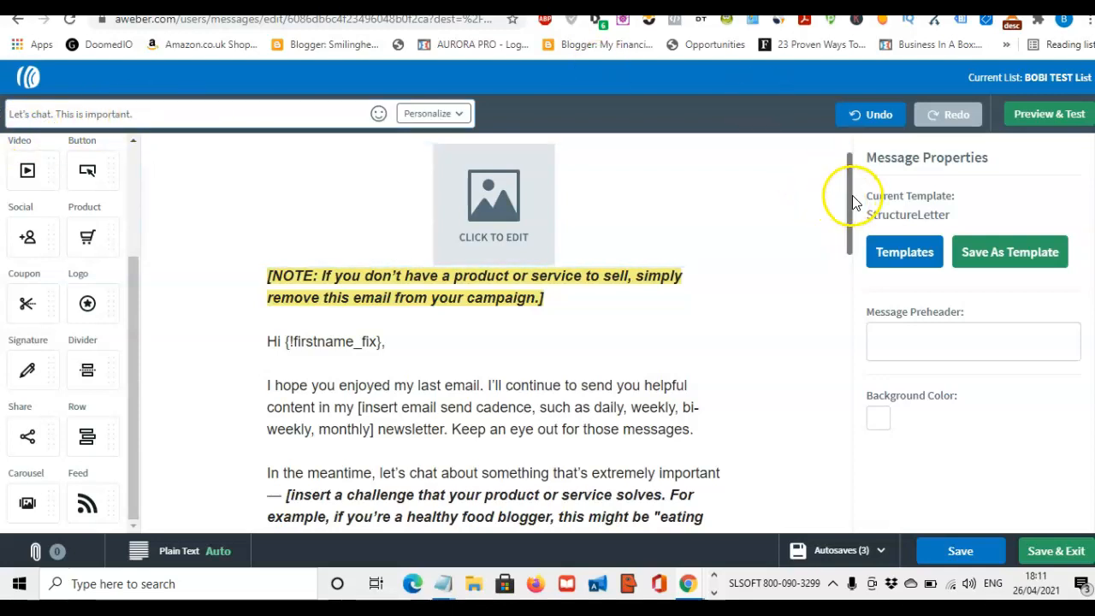
pyautogui.moveTo(853, 202); pyautogui.dragTo(850, 450)
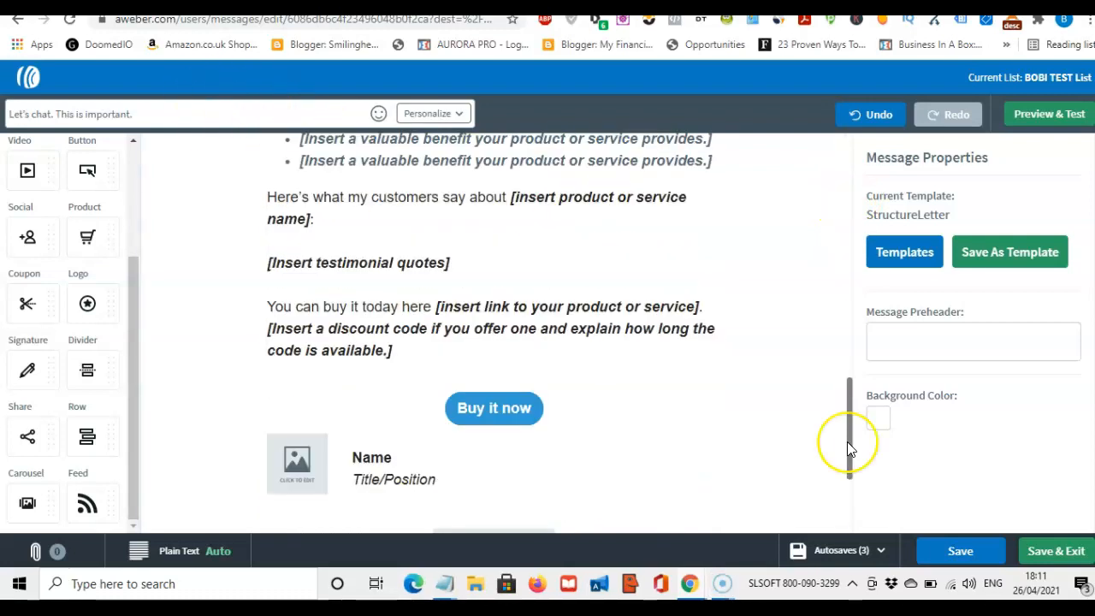
pyautogui.click(992, 558)
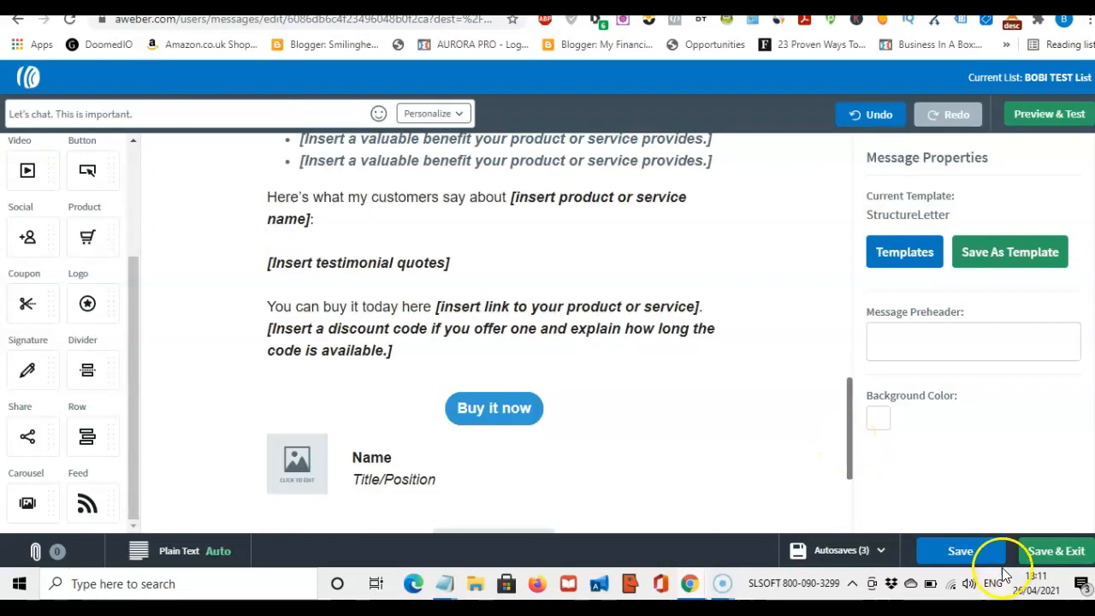
pyautogui.click(1061, 560)
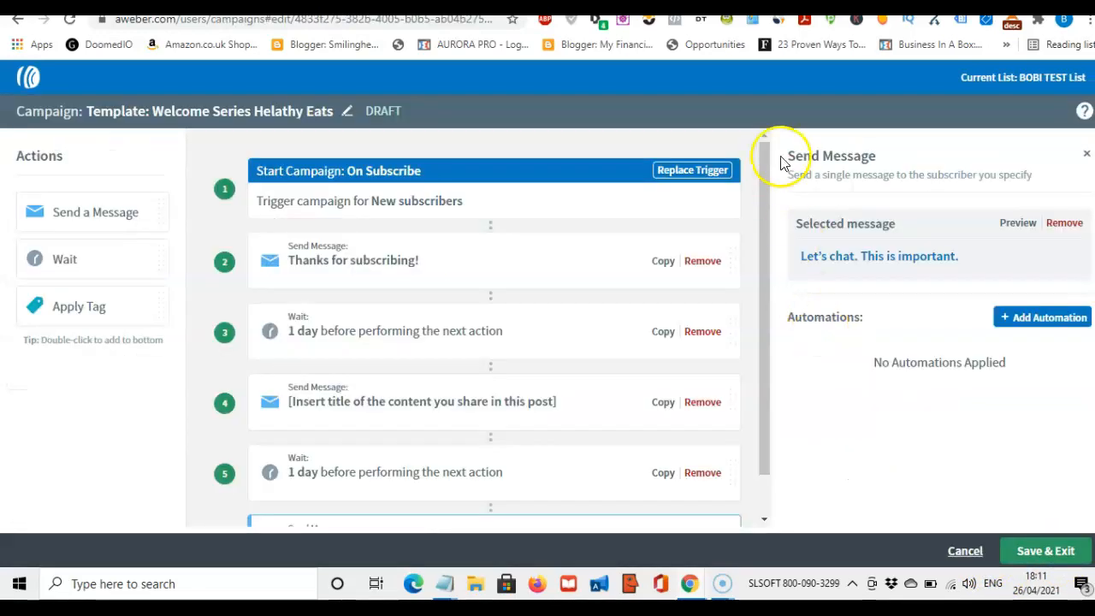
# Add a Send Message action below the first 1 day wait, and insert another Wait action directly above the blank message
pyautogui.moveTo(765, 156); pyautogui.dragTo(765, 182)
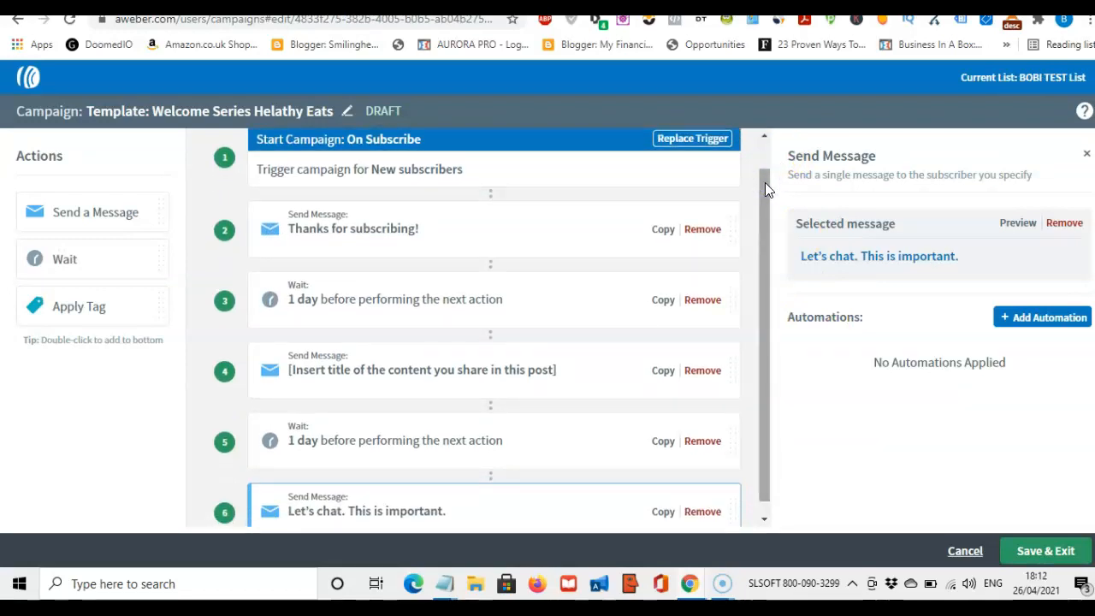
pyautogui.moveTo(765, 183); pyautogui.dragTo(764, 209)
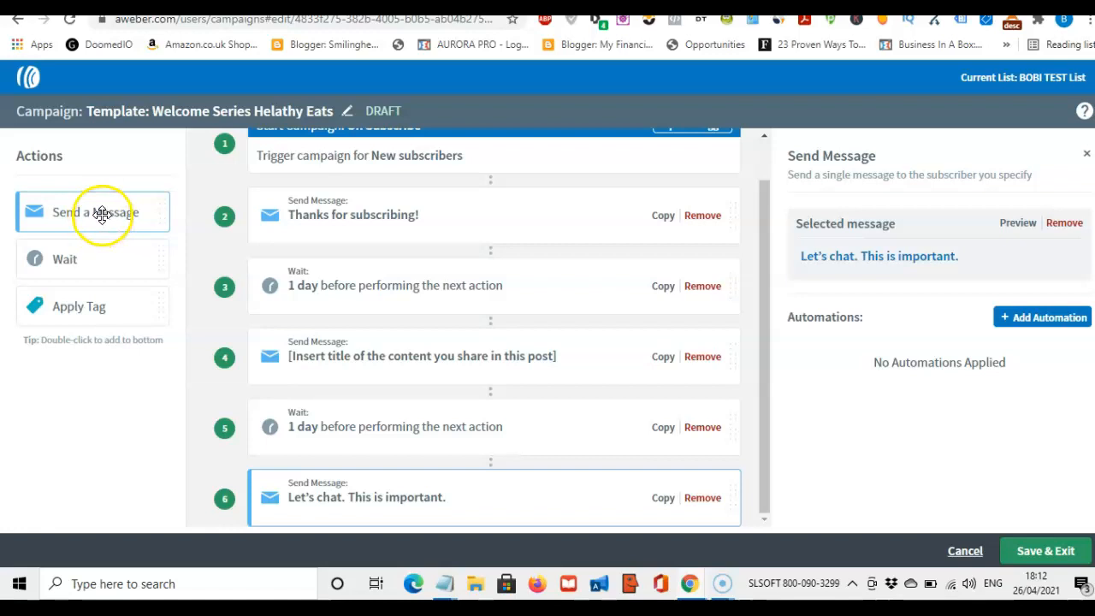
pyautogui.moveTo(101, 214); pyautogui.dragTo(246, 290)
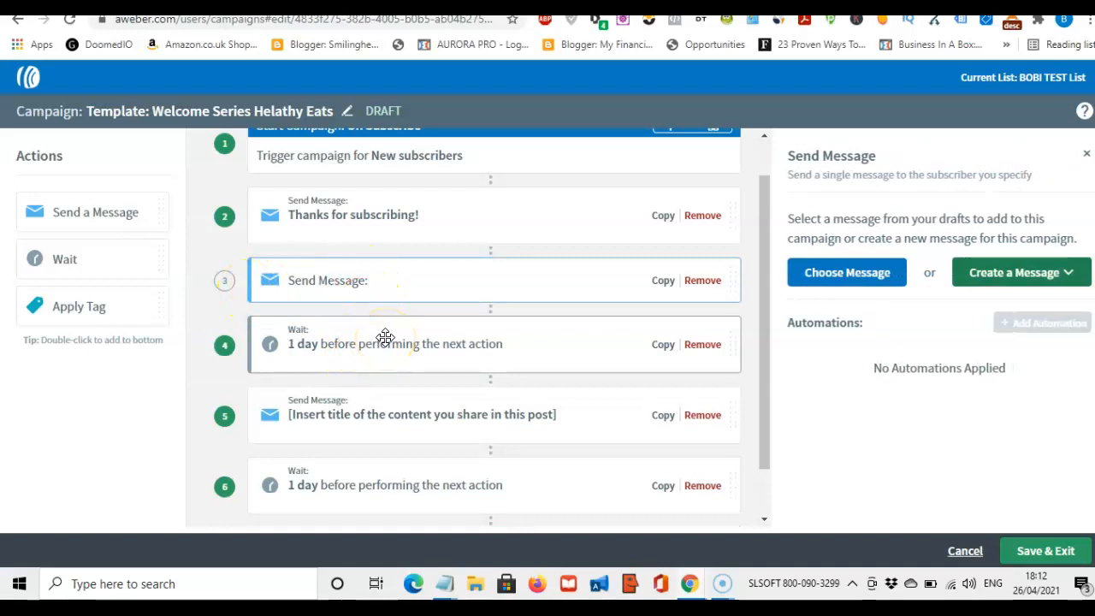
pyautogui.moveTo(385, 345); pyautogui.dragTo(380, 257)
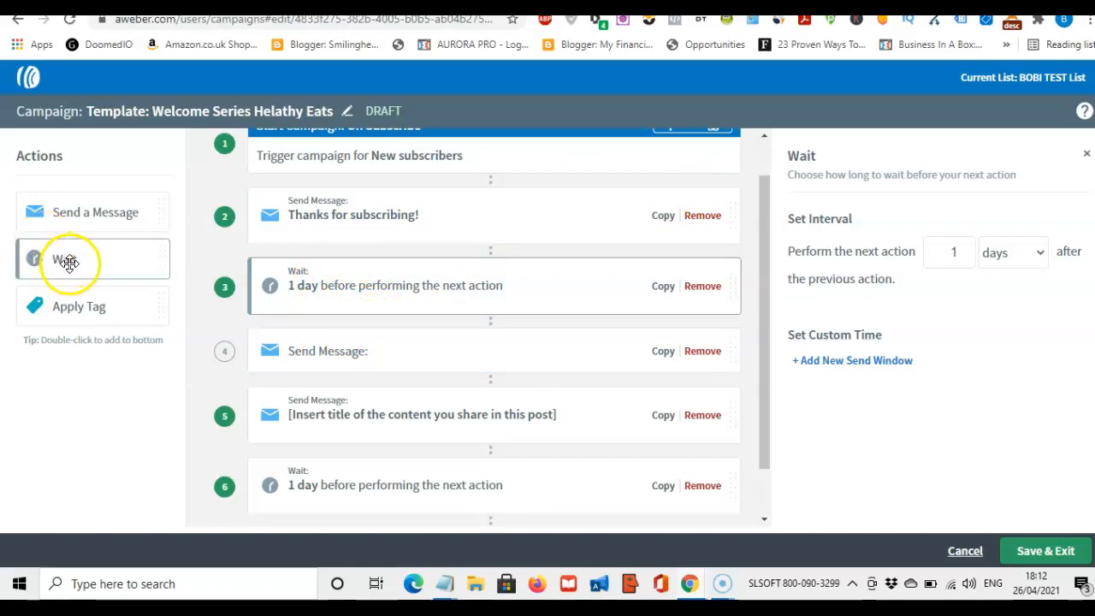
pyautogui.click(107, 259)
pyautogui.moveTo(107, 259); pyautogui.dragTo(409, 394)
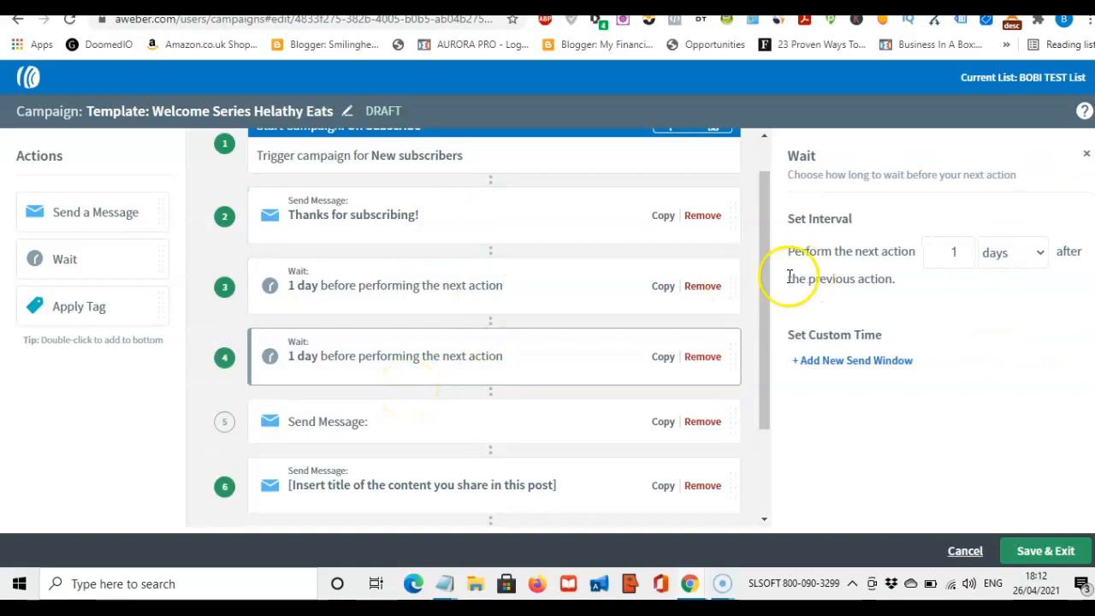
# Append a Wait action and a Send Message action after "Let's chat. This is important." at the end of the campaign
pyautogui.click(761, 249)
pyautogui.moveTo(760, 249); pyautogui.dragTo(763, 336)
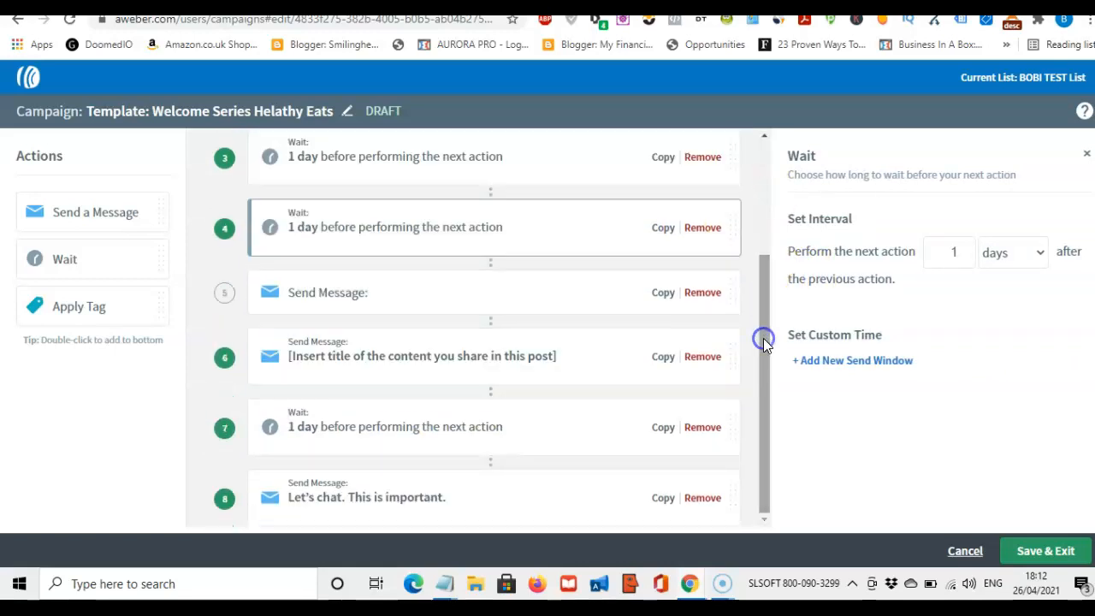
pyautogui.click(583, 502)
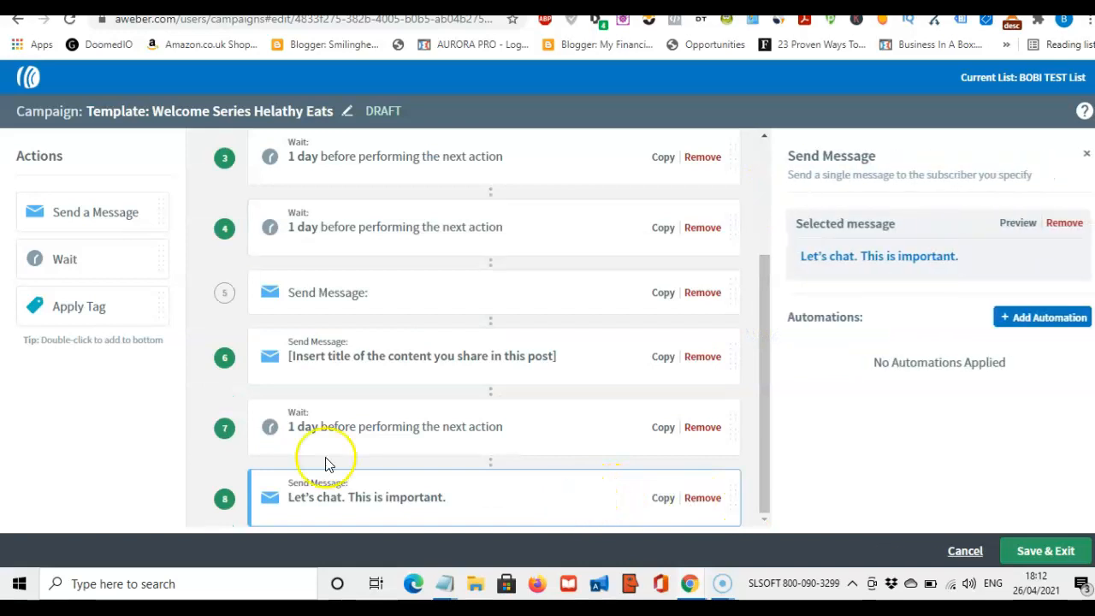
pyautogui.doubleClick(73, 269)
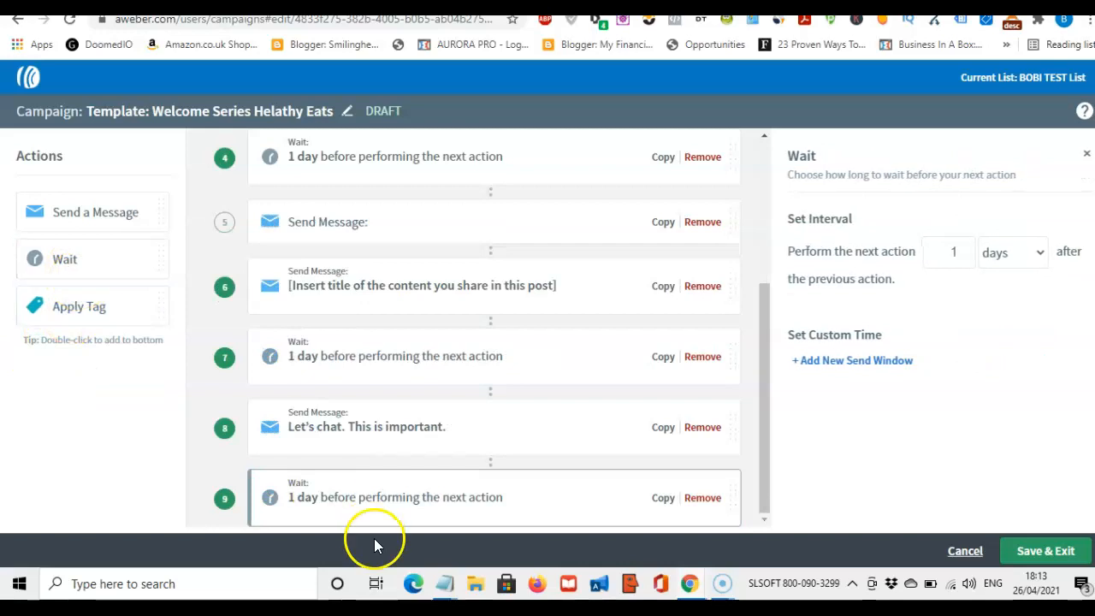
pyautogui.doubleClick(101, 216)
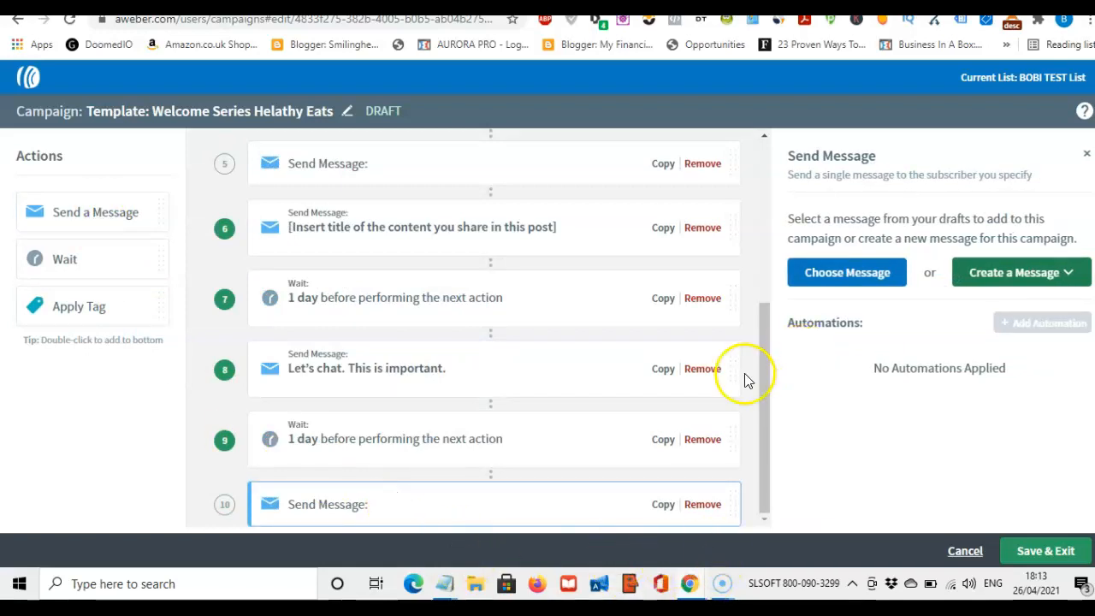
# Move the earlier blank Send Message action between the two consecutive 1 day waits and view the draft messages available for it
pyautogui.moveTo(765, 386)
pyautogui.mouseDown()
pyautogui.moveTo(765, 413)
pyautogui.moveTo(758, 366)
pyautogui.mouseUp()
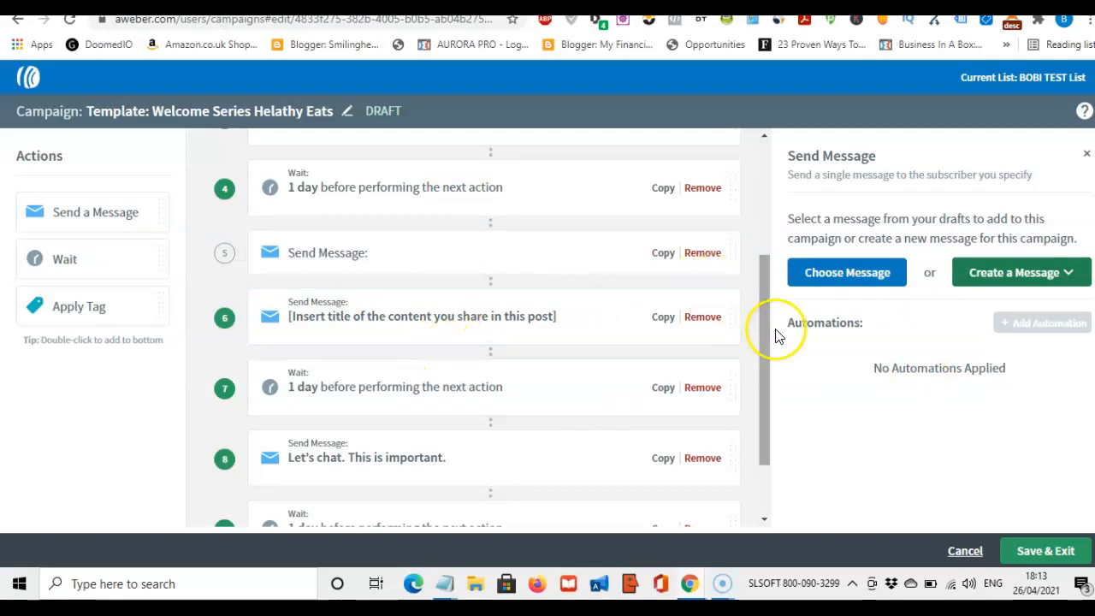
pyautogui.moveTo(766, 323); pyautogui.dragTo(765, 268)
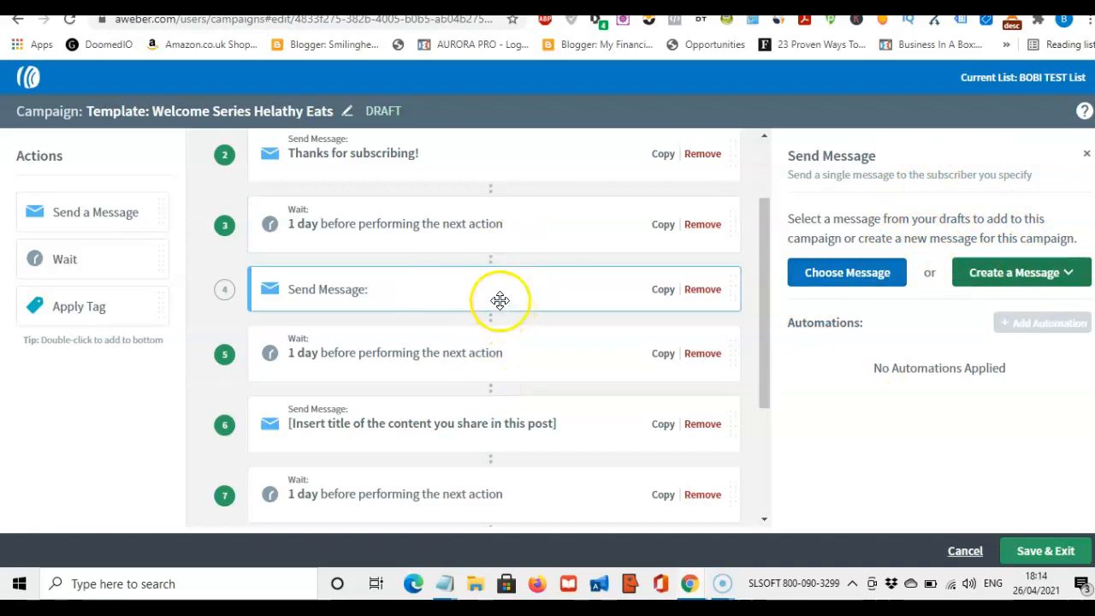
pyautogui.click(855, 281)
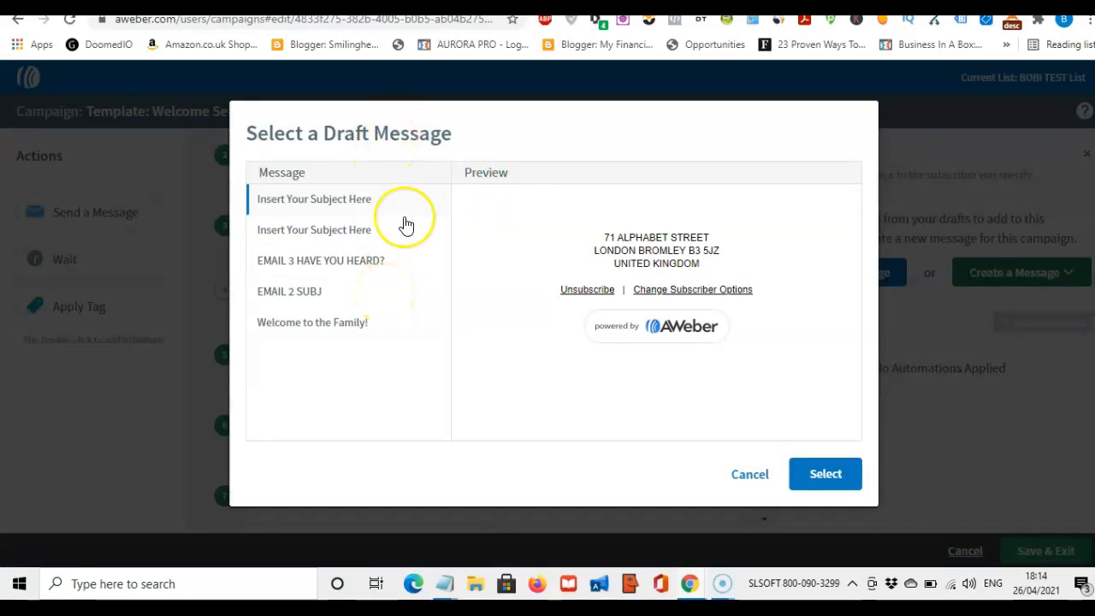
pyautogui.click(751, 475)
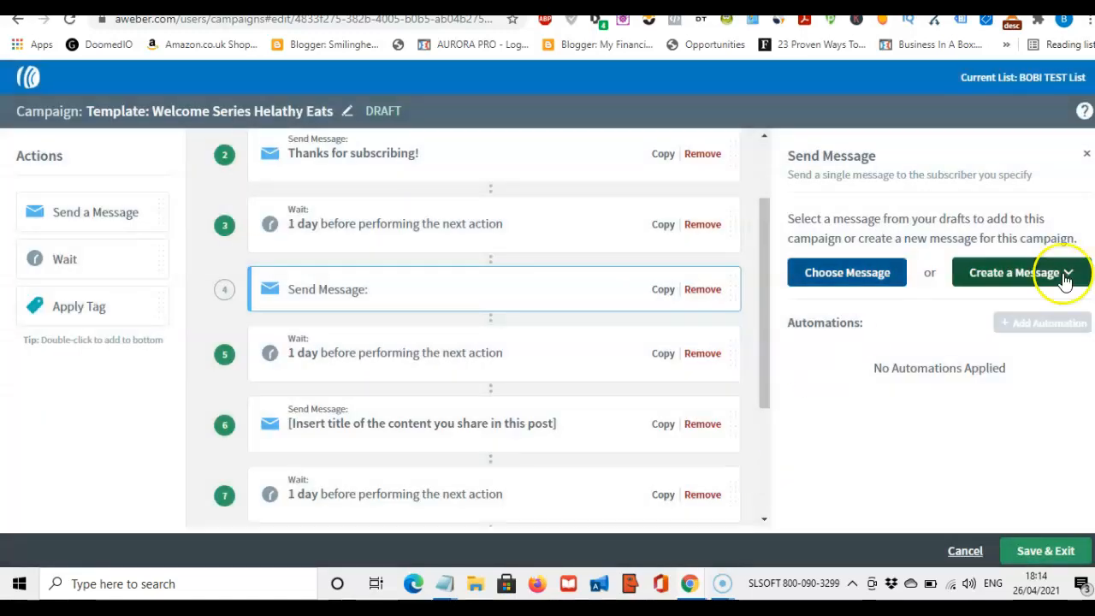
# Create its message in the Drag & Drop Email Builder with "Hi {!firstname_fix}" and "Today we're going to........", and save and exit
pyautogui.click(1014, 274)
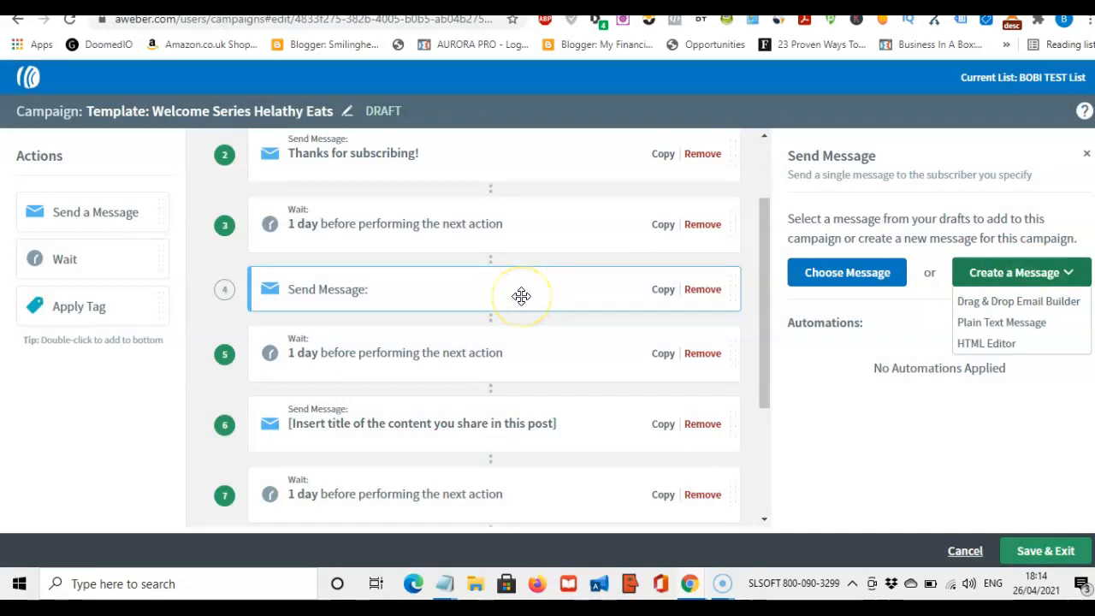
pyautogui.click(1033, 304)
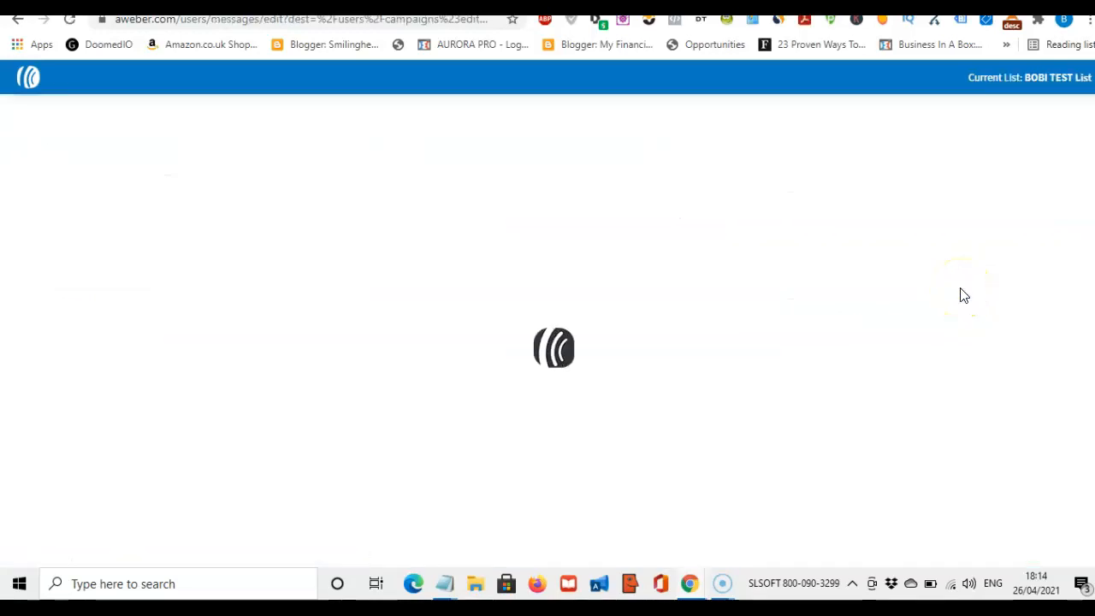
pyautogui.click(372, 220)
pyautogui.click(1016, 389)
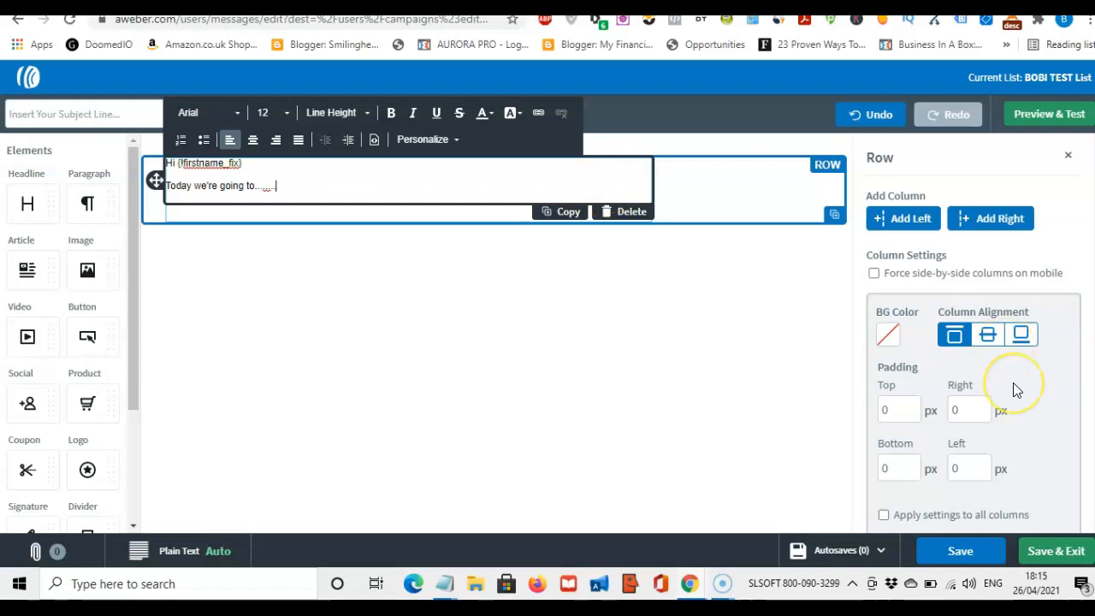
pyautogui.click(958, 555)
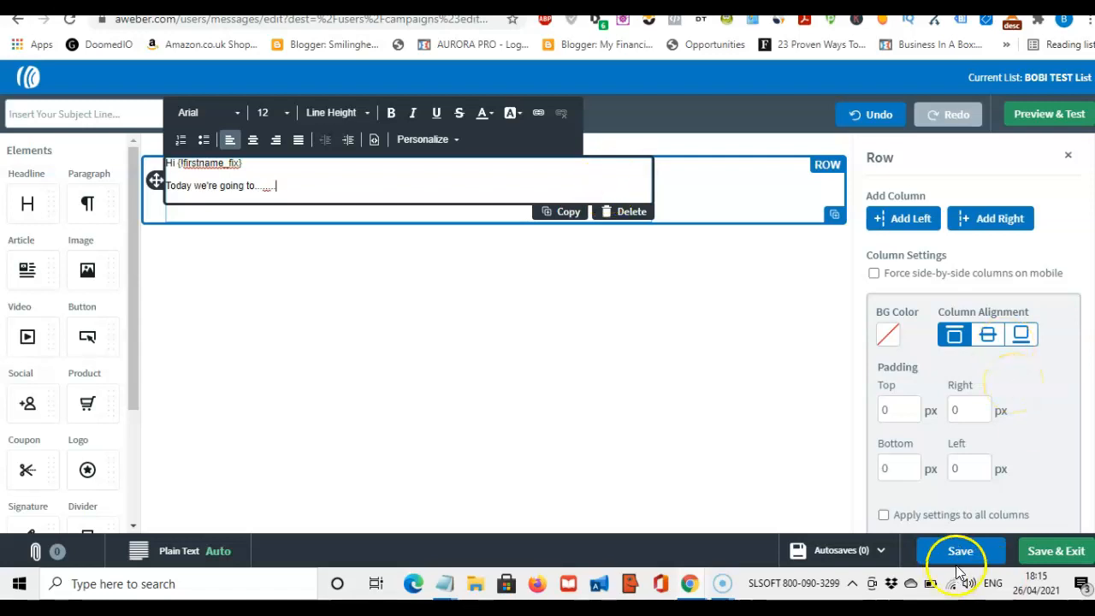
pyautogui.click(1051, 557)
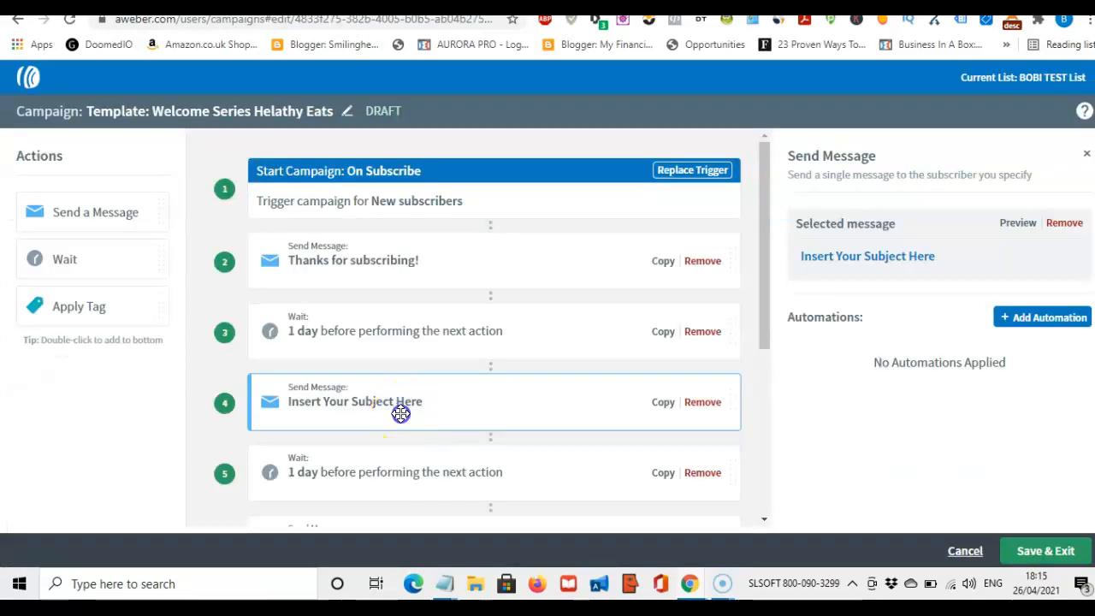
# Reopen the new message, set its subject line to "Open now!" followed by a grinning face emoji, and save and exit
pyautogui.click(856, 261)
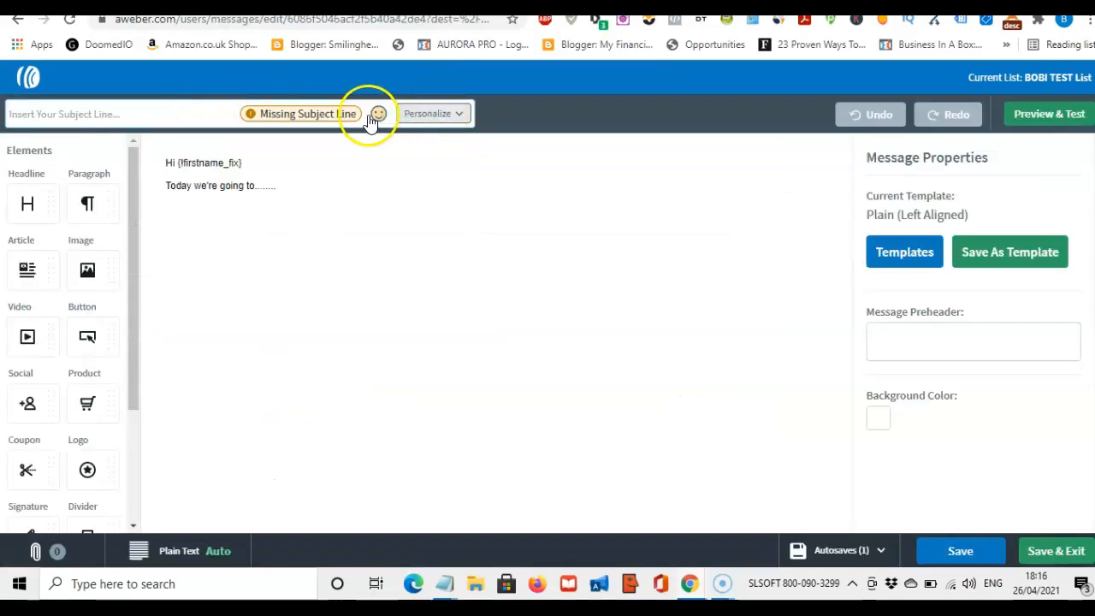
pyautogui.click(172, 117)
pyautogui.write('Open now!')
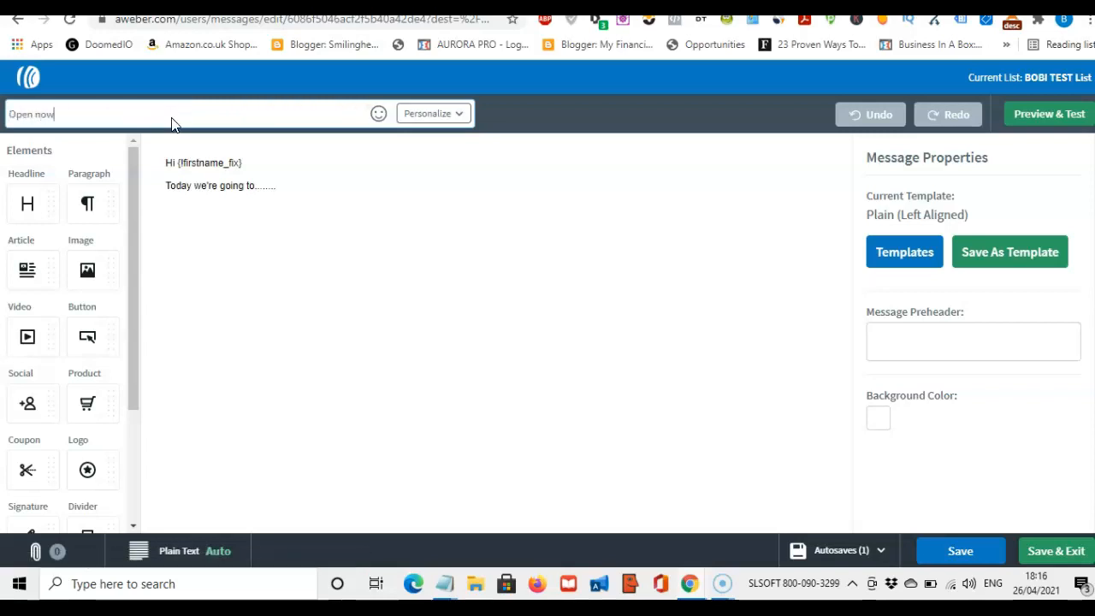
pyautogui.click(379, 116)
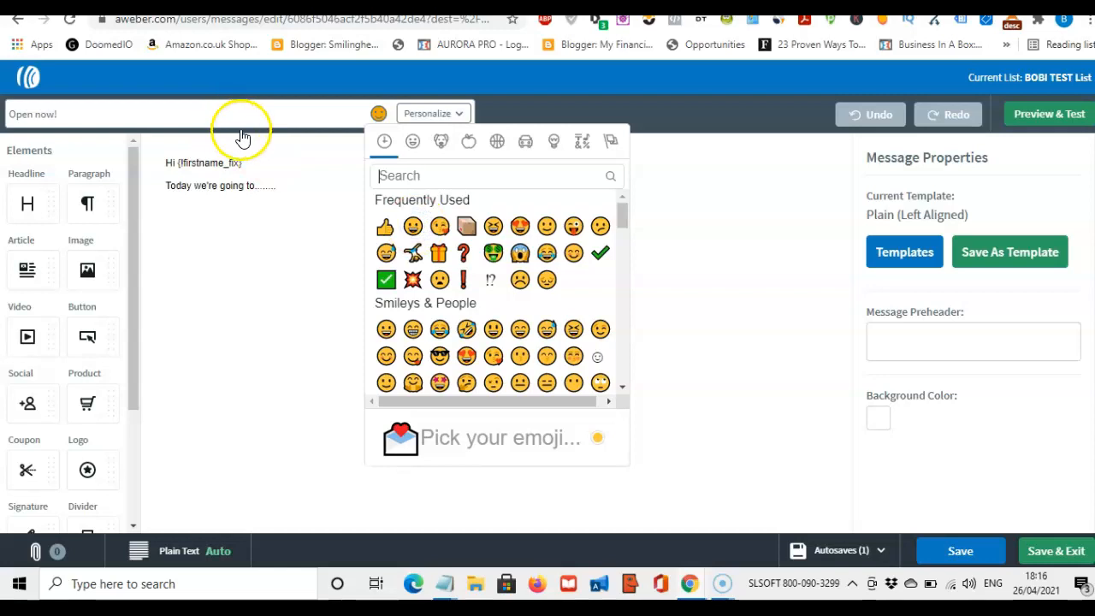
pyautogui.click(196, 119)
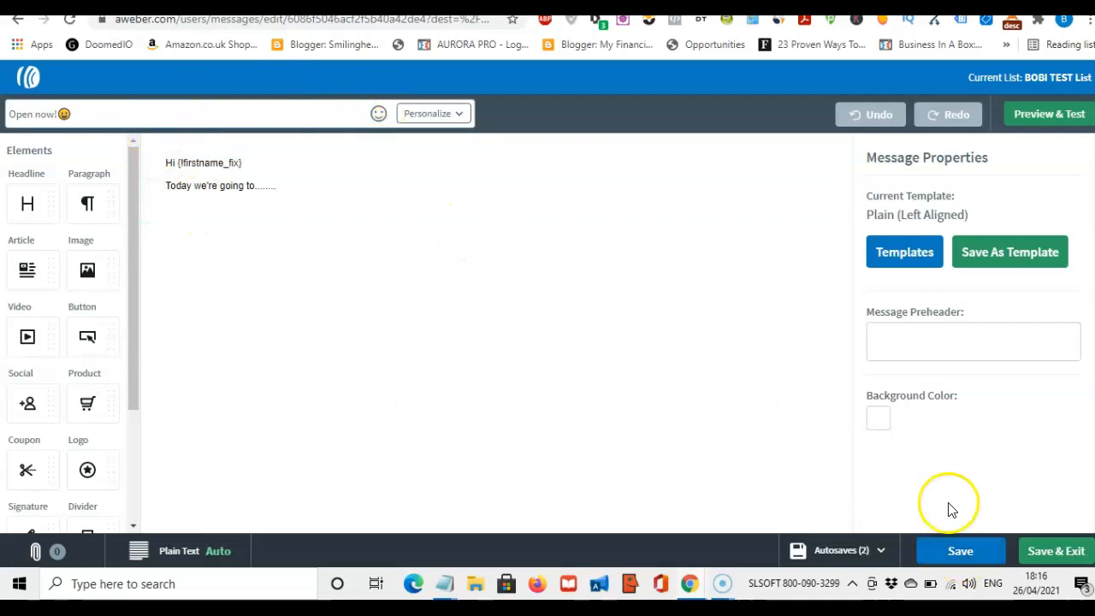
pyautogui.click(940, 555)
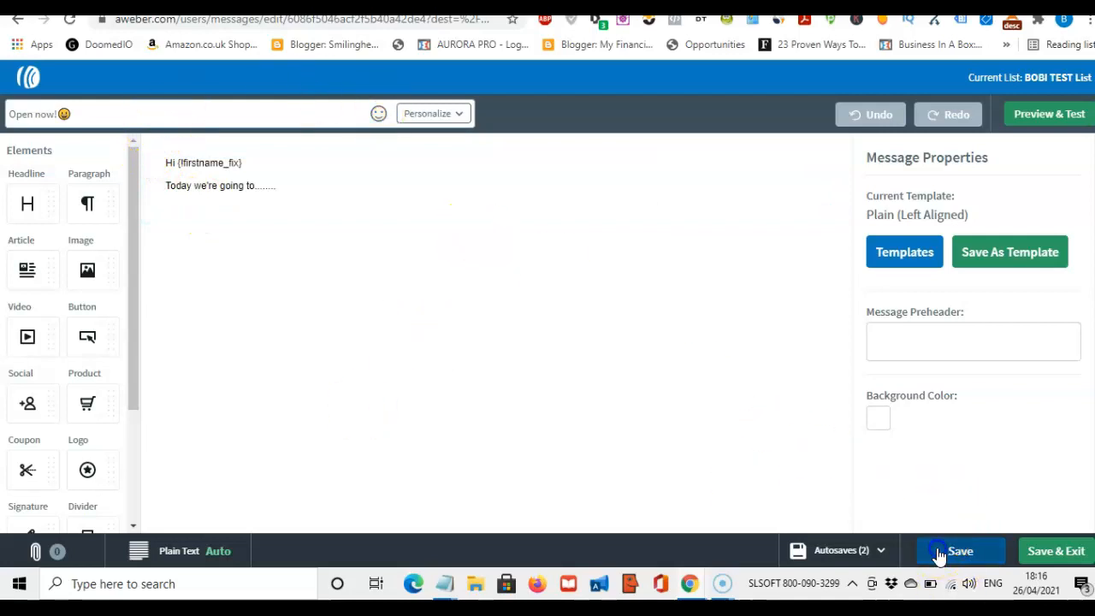
pyautogui.click(1057, 552)
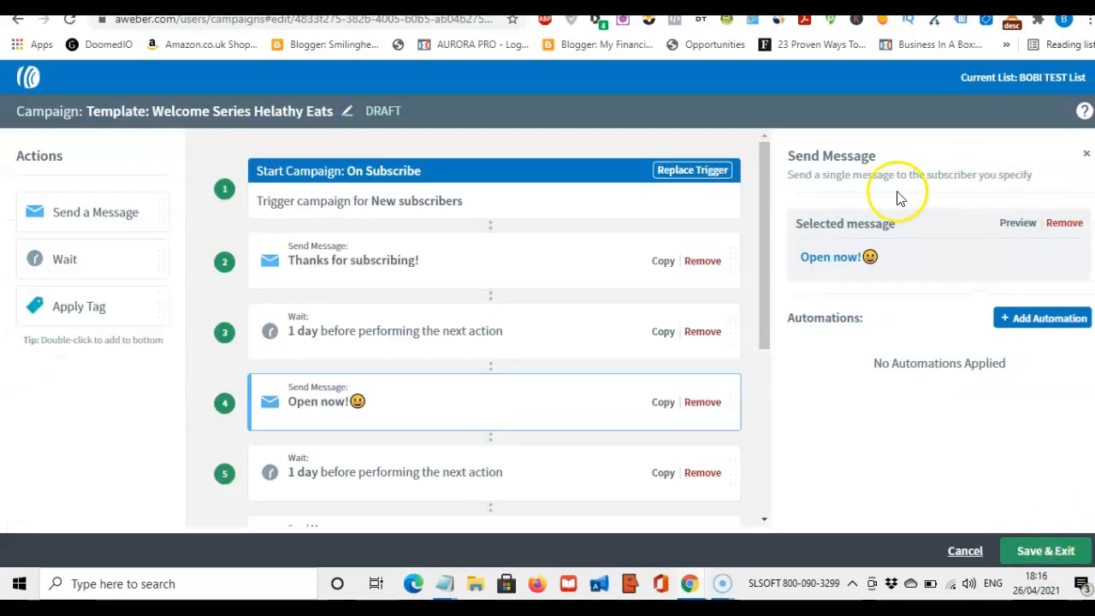
pyautogui.moveTo(766, 212); pyautogui.dragTo(756, 283)
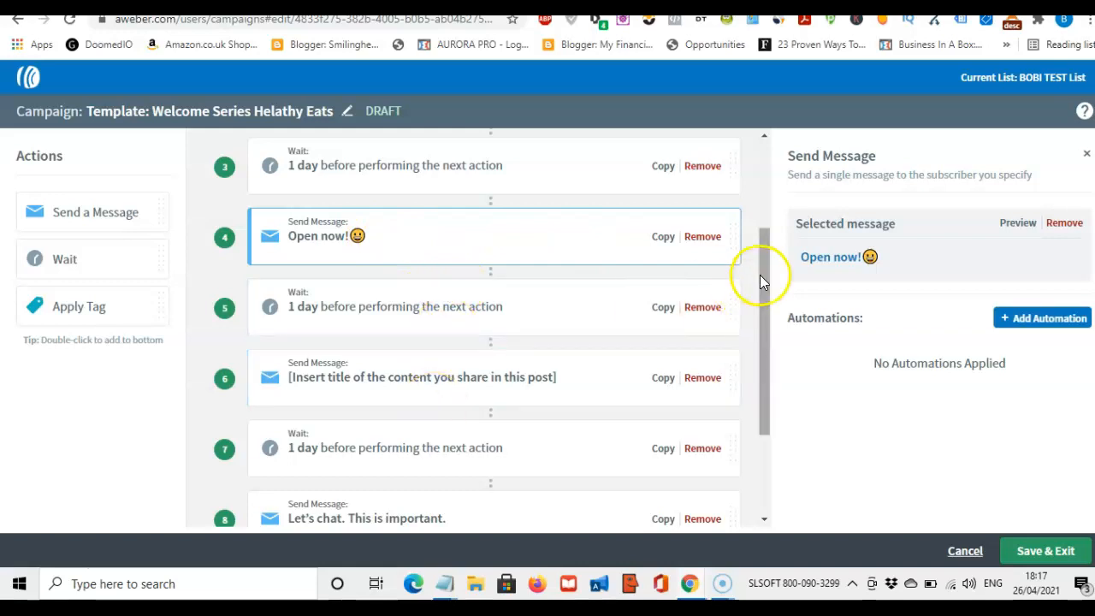
pyautogui.moveTo(765, 275); pyautogui.dragTo(765, 299)
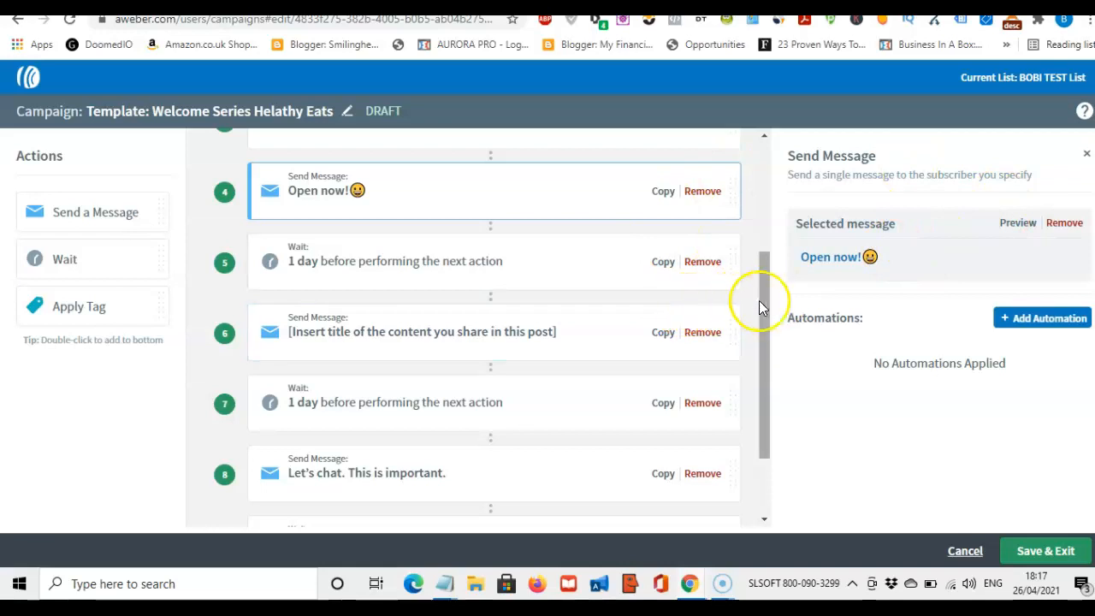
# Preview the content of the "Open now!" message in the campaign and close the preview
pyautogui.moveTo(767, 302); pyautogui.dragTo(764, 156)
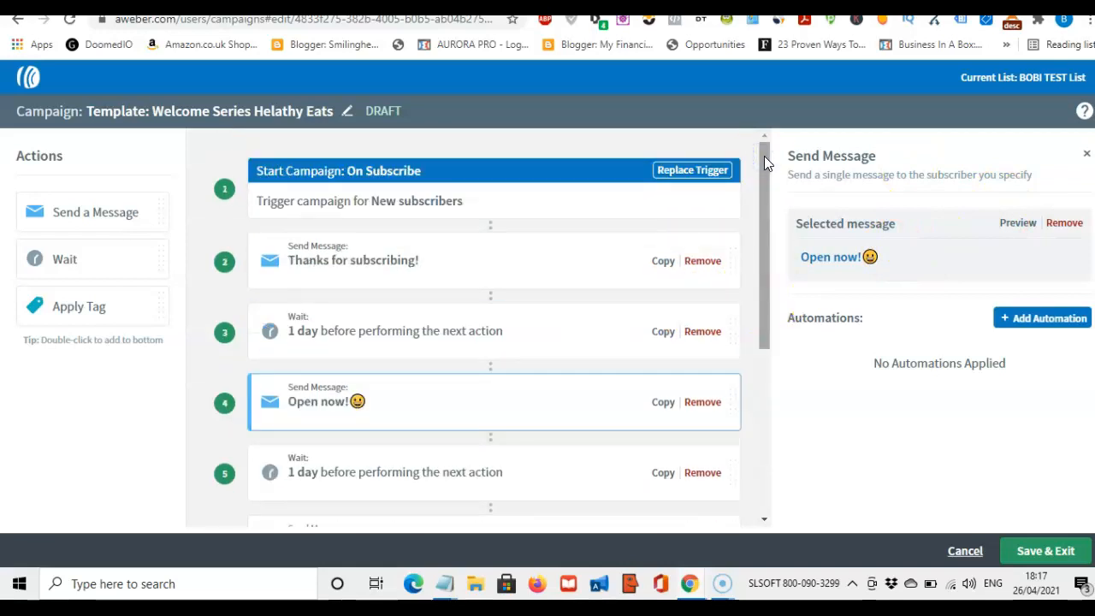
pyautogui.click(1017, 227)
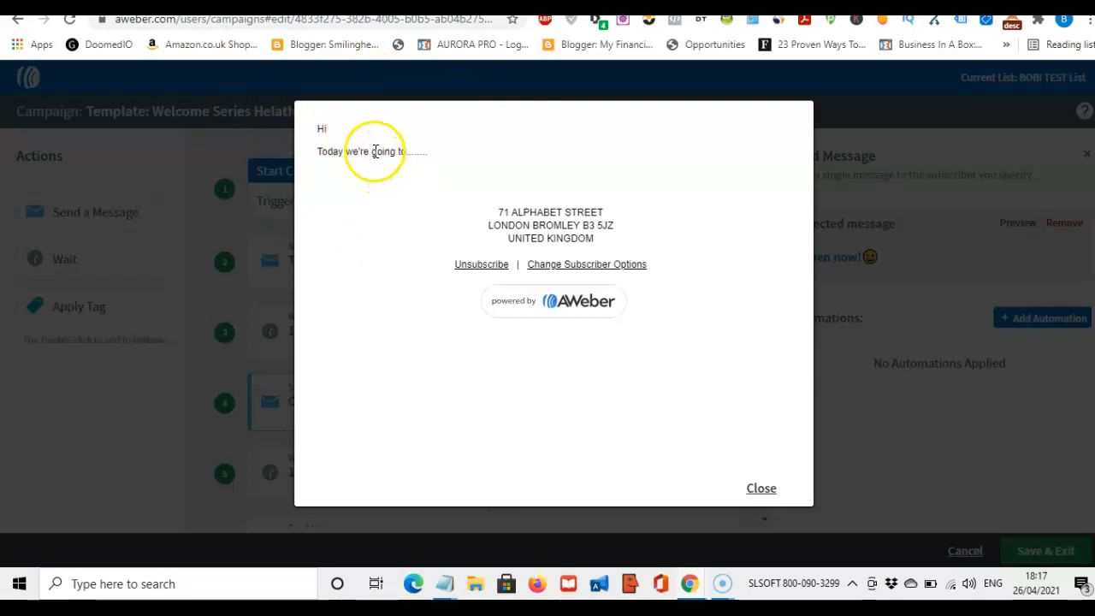
pyautogui.click(760, 489)
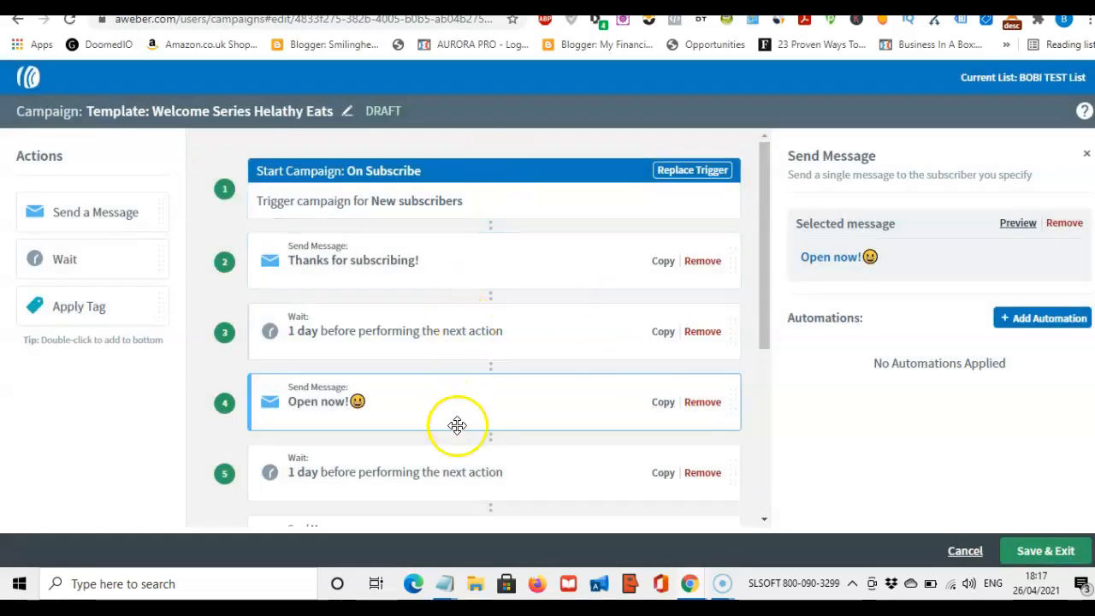
# Add an Apply Tag action after the last 1 day wait that gives subscribers the tag "sf campaign completed"
pyautogui.moveTo(770, 228); pyautogui.dragTo(757, 266)
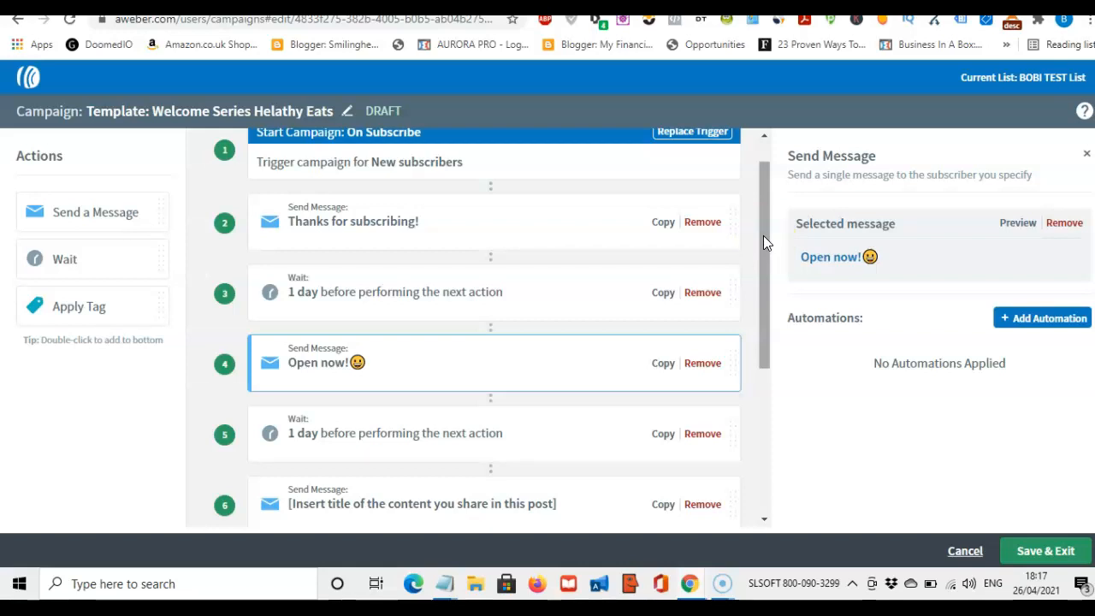
pyautogui.moveTo(763, 235); pyautogui.dragTo(760, 387)
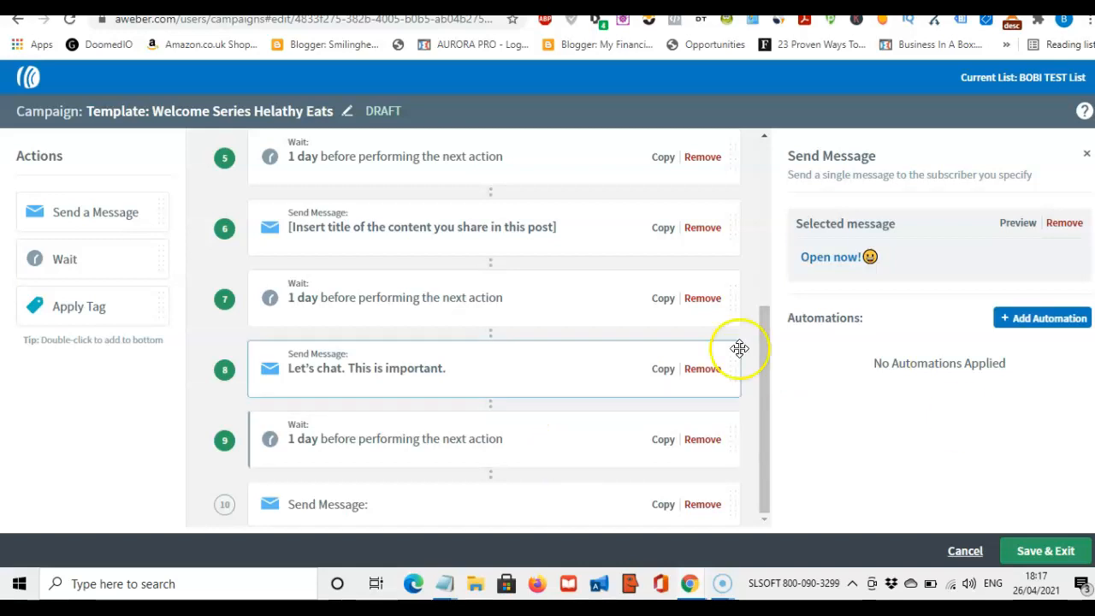
pyautogui.moveTo(767, 371); pyautogui.dragTo(771, 398)
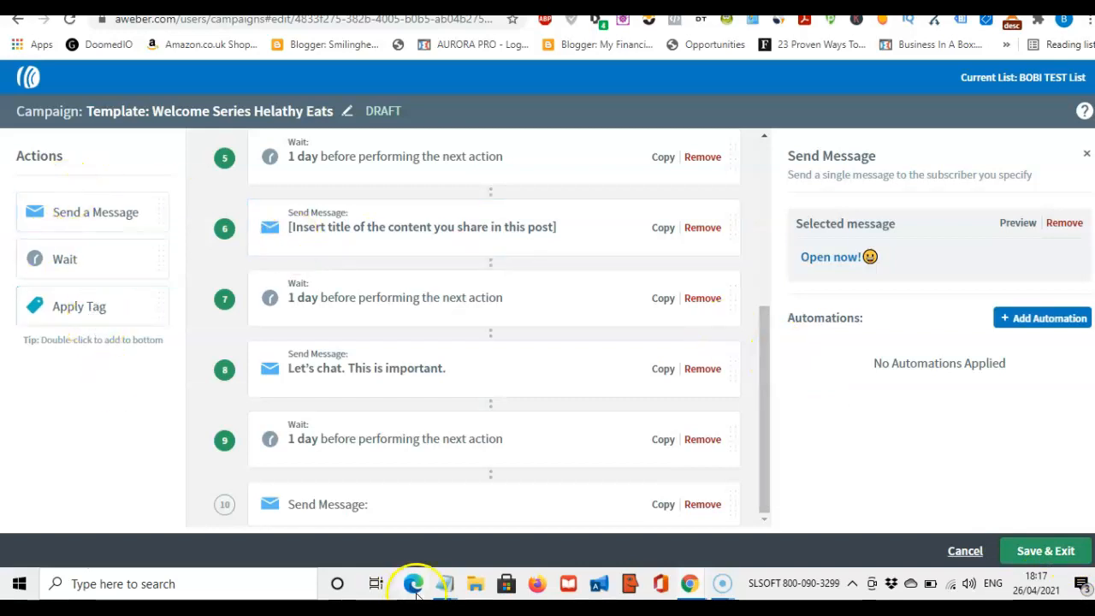
pyautogui.moveTo(103, 306); pyautogui.dragTo(457, 458)
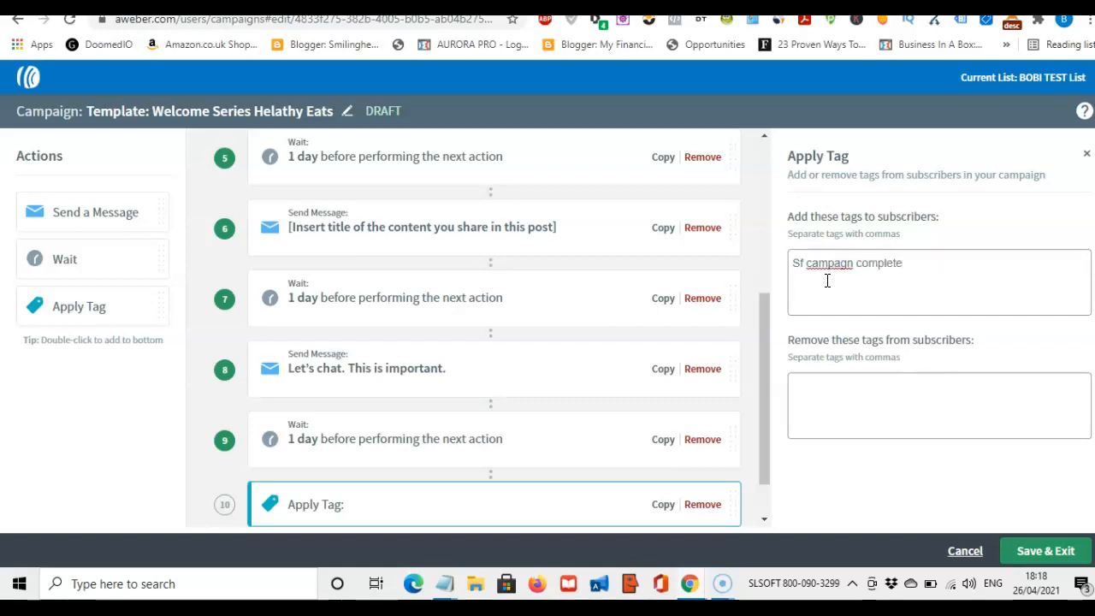
pyautogui.click(841, 264)
pyautogui.write('i')
# Remove the blank Send Message action at the end of the campaign, and save and exit the campaign
pyautogui.click(1059, 553)
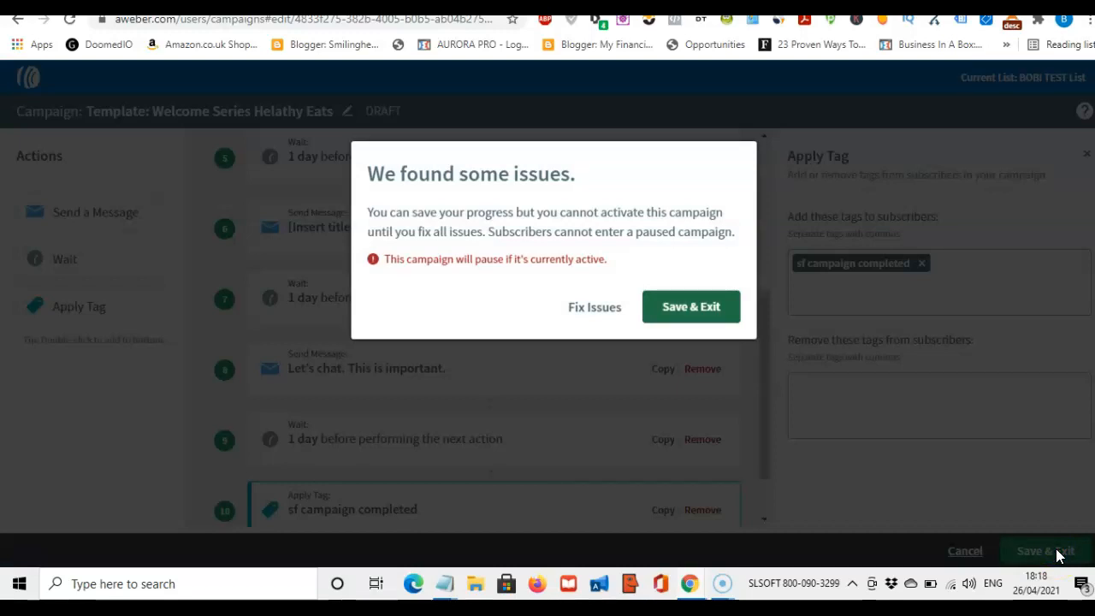
pyautogui.scroll(-1, 660, 376)
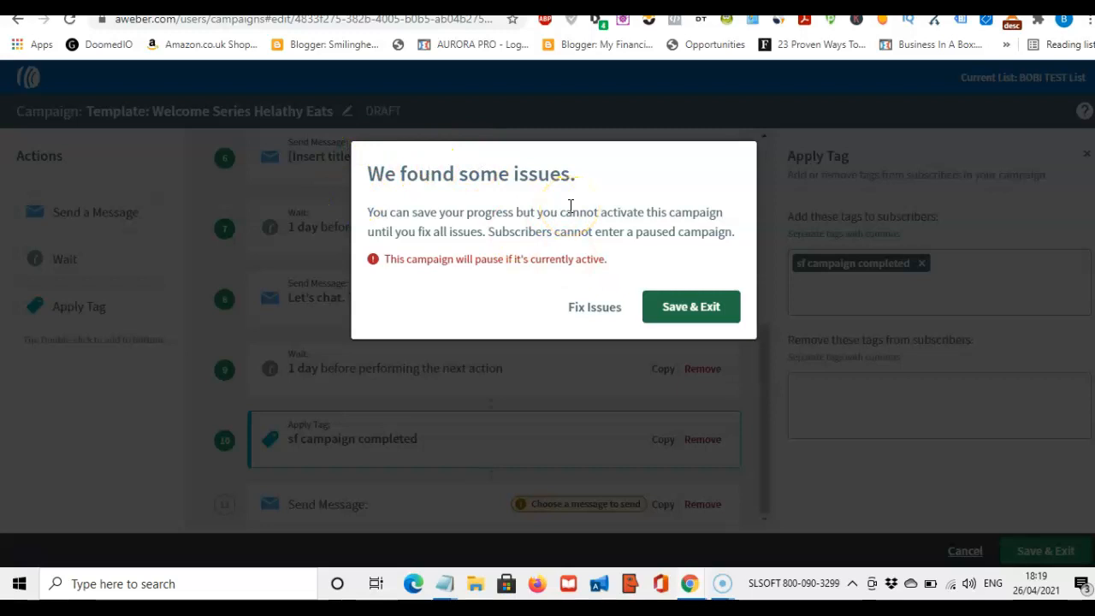
pyautogui.click(596, 309)
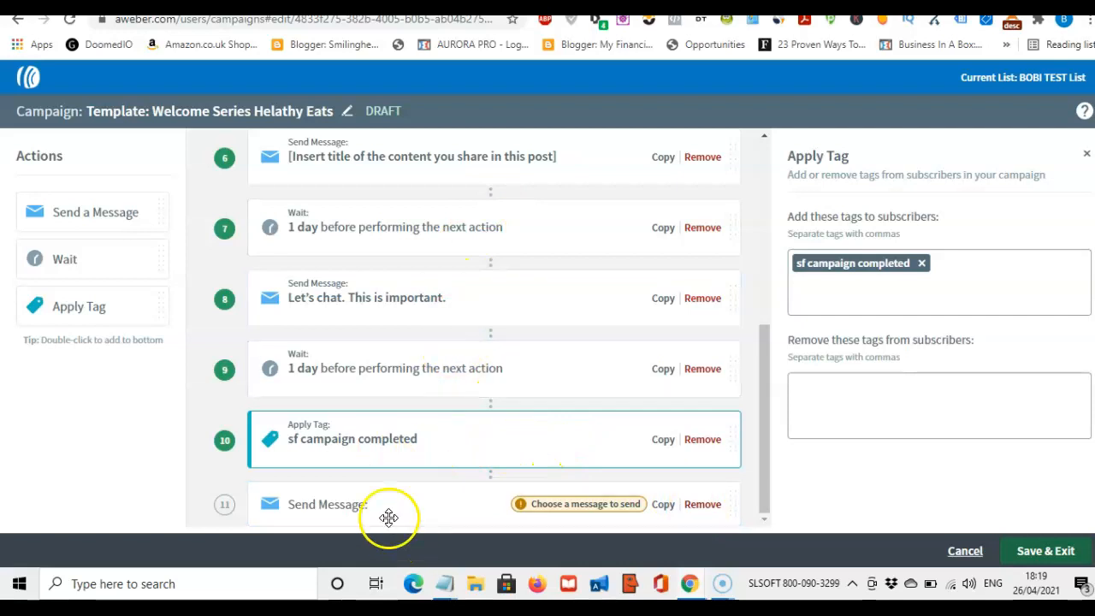
pyautogui.click(703, 505)
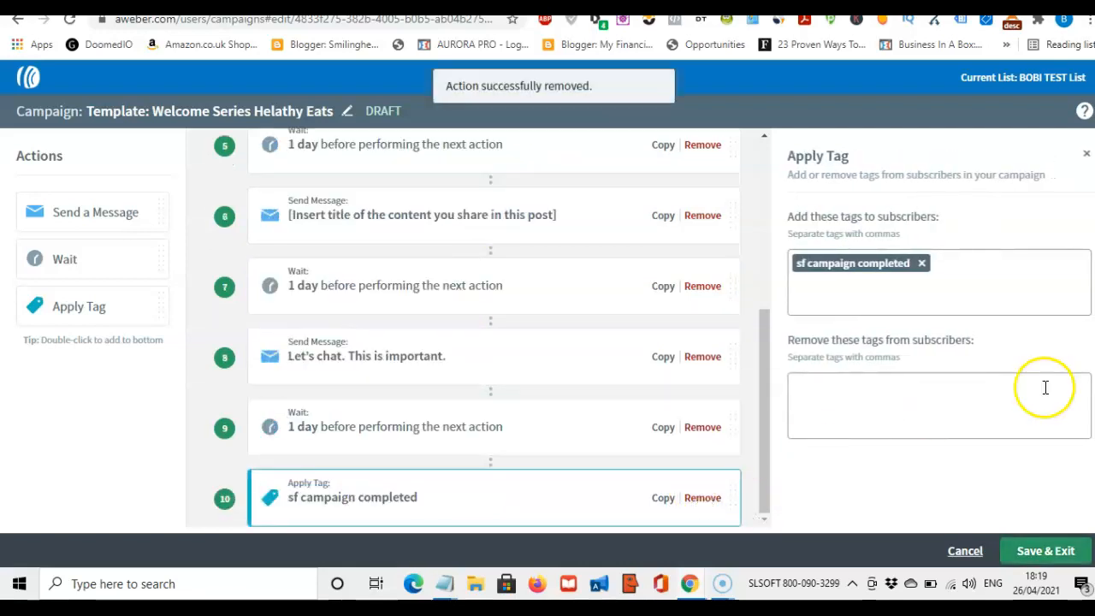
pyautogui.click(1044, 553)
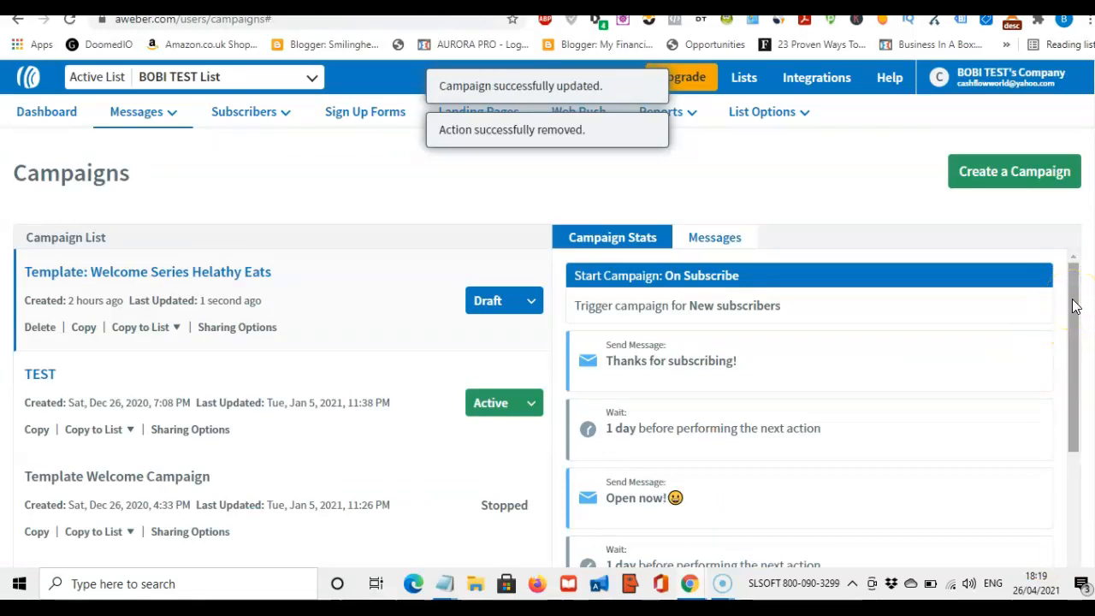
# Look through the new campaign options and create a blank campaign named "Testing taster"
pyautogui.moveTo(1076, 307); pyautogui.dragTo(1076, 396)
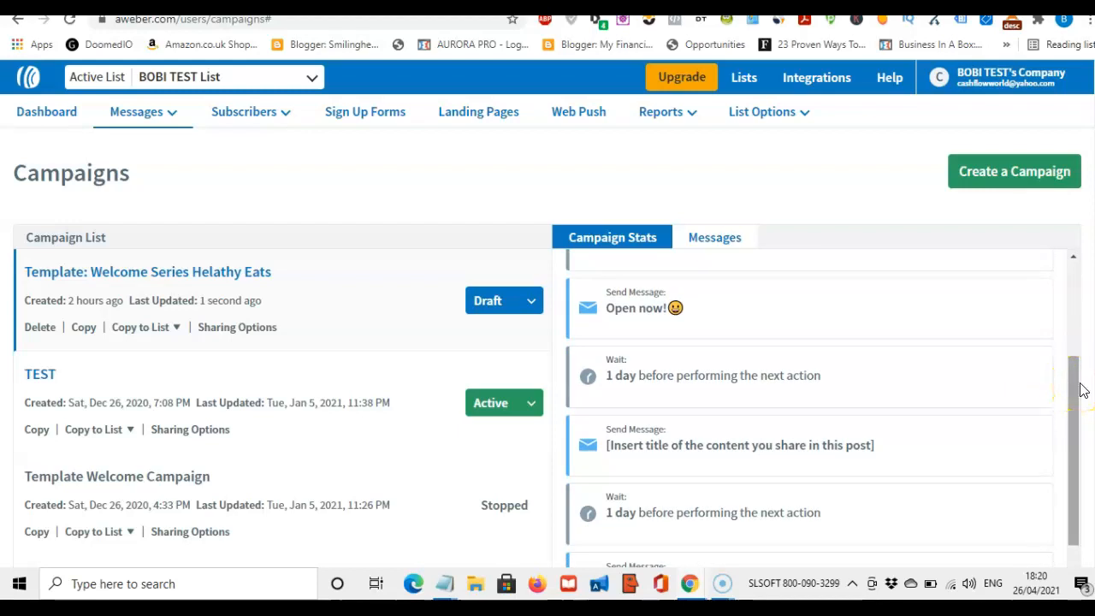
pyautogui.click(1015, 172)
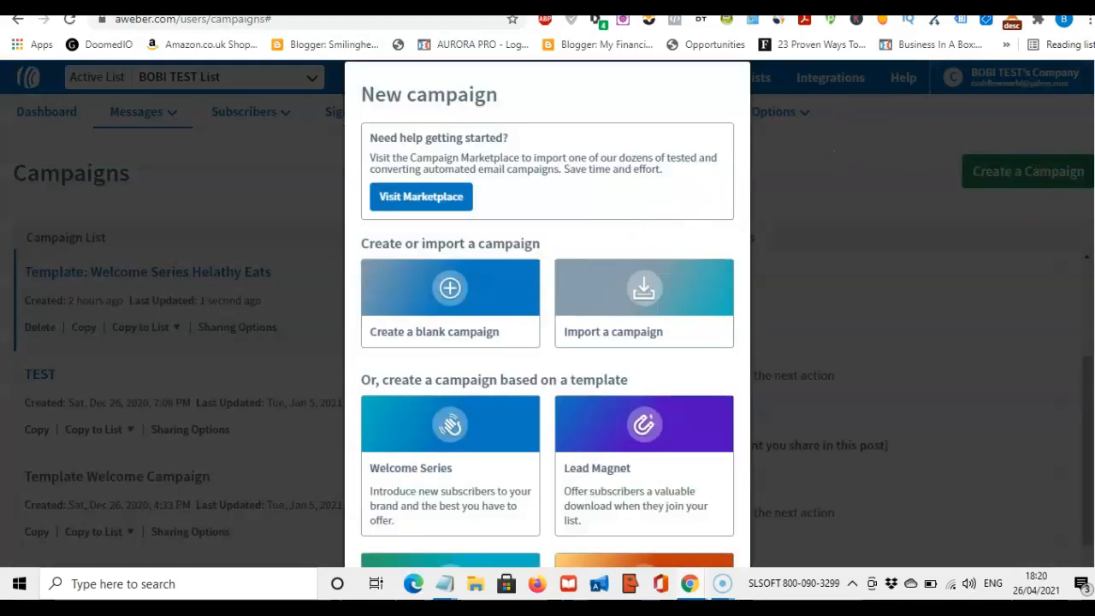
pyautogui.scroll(-2, 547, 342)
pyautogui.scroll(-1, 547, 342)
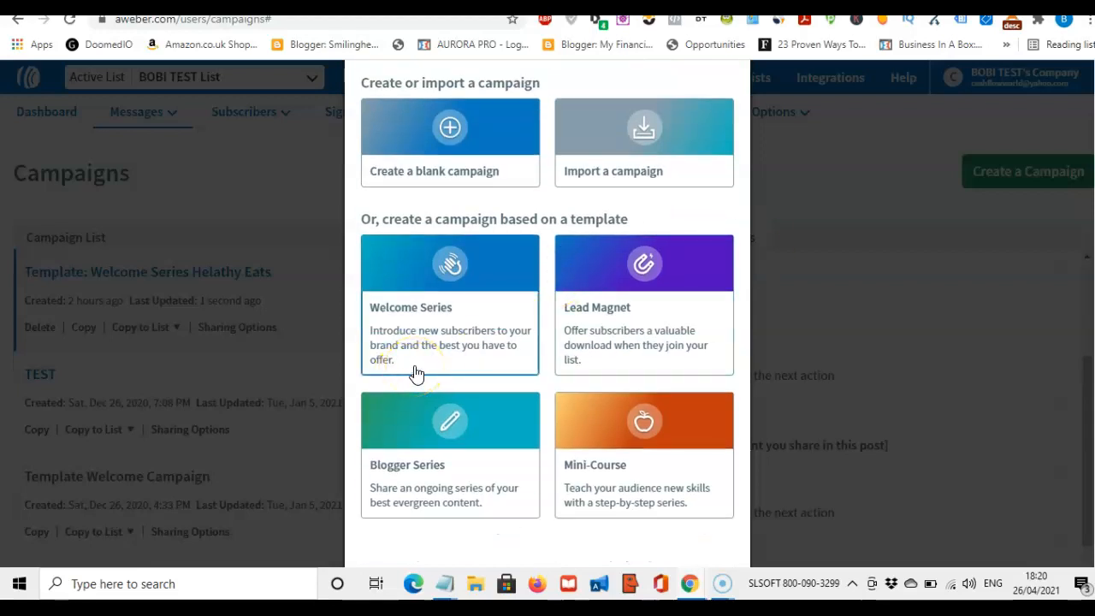
pyautogui.click(625, 288)
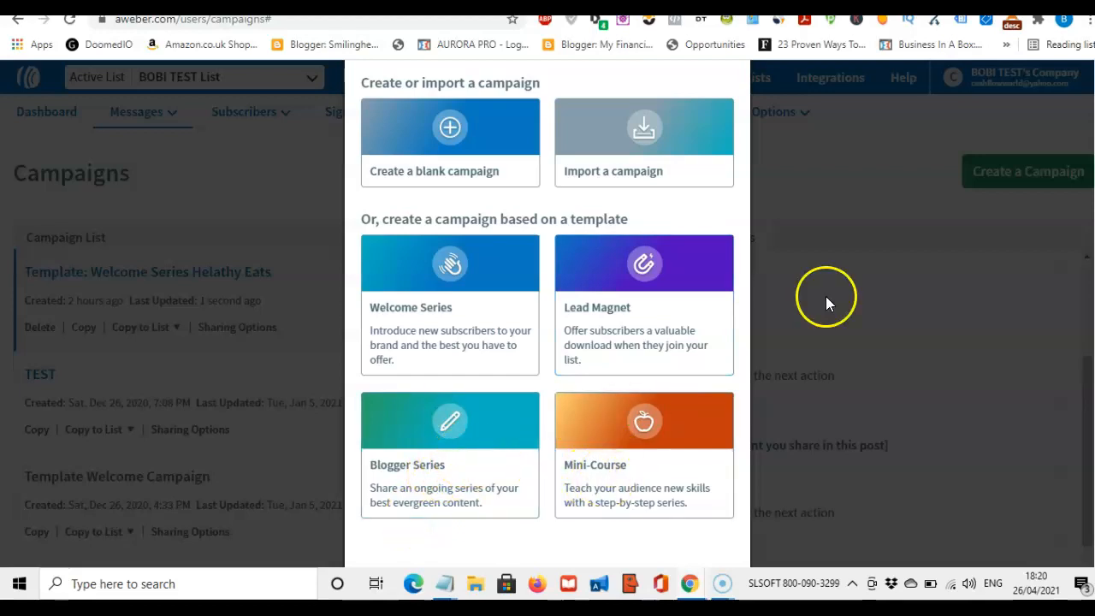
pyautogui.scroll(1, 1032, 276)
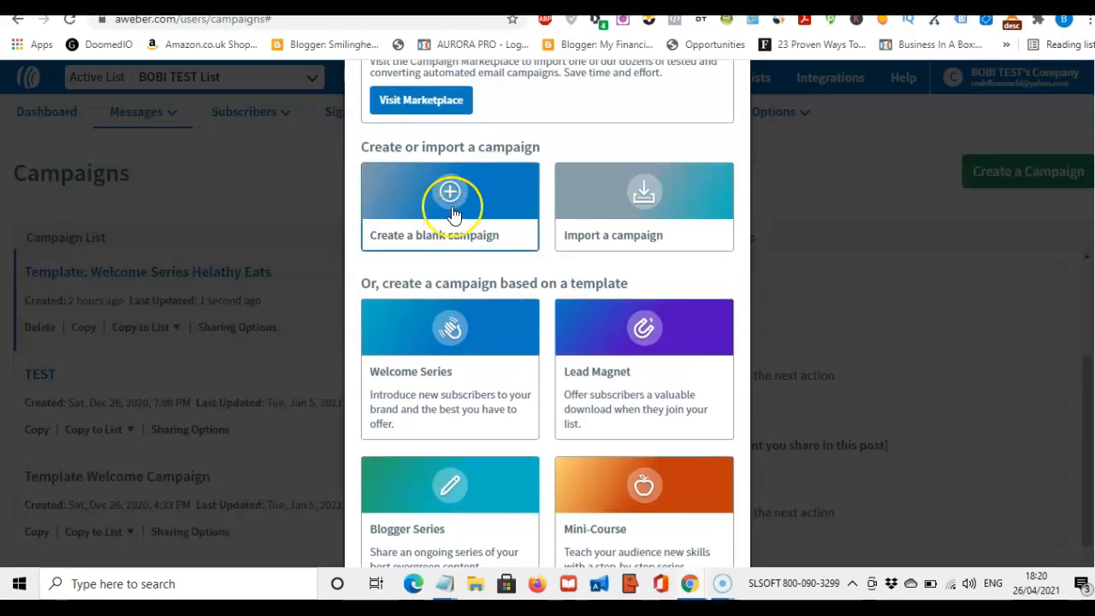
pyautogui.click(452, 202)
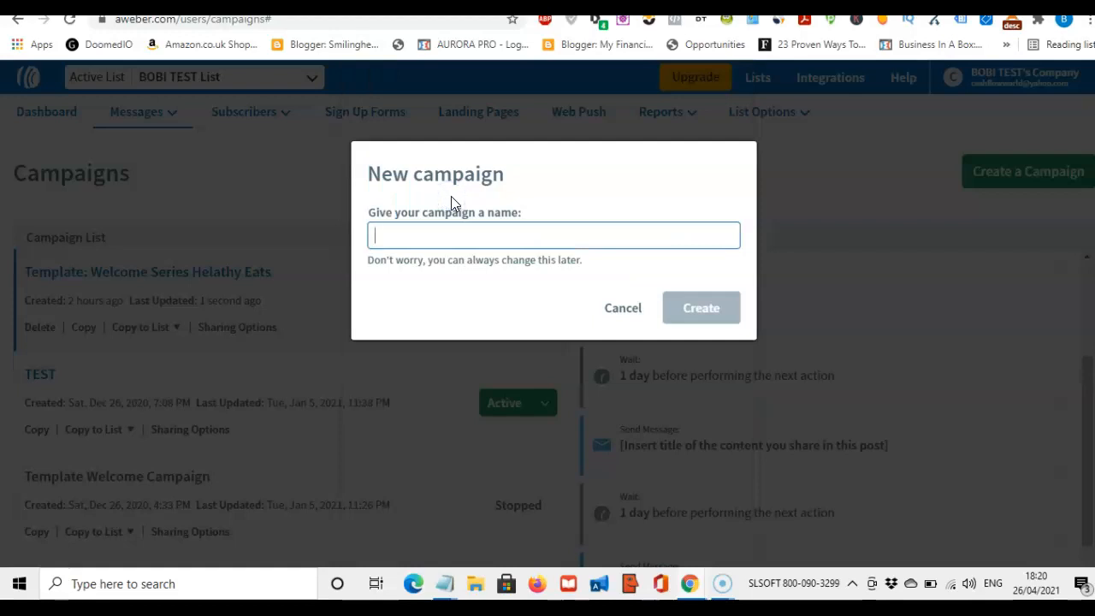
pyautogui.write('Test')
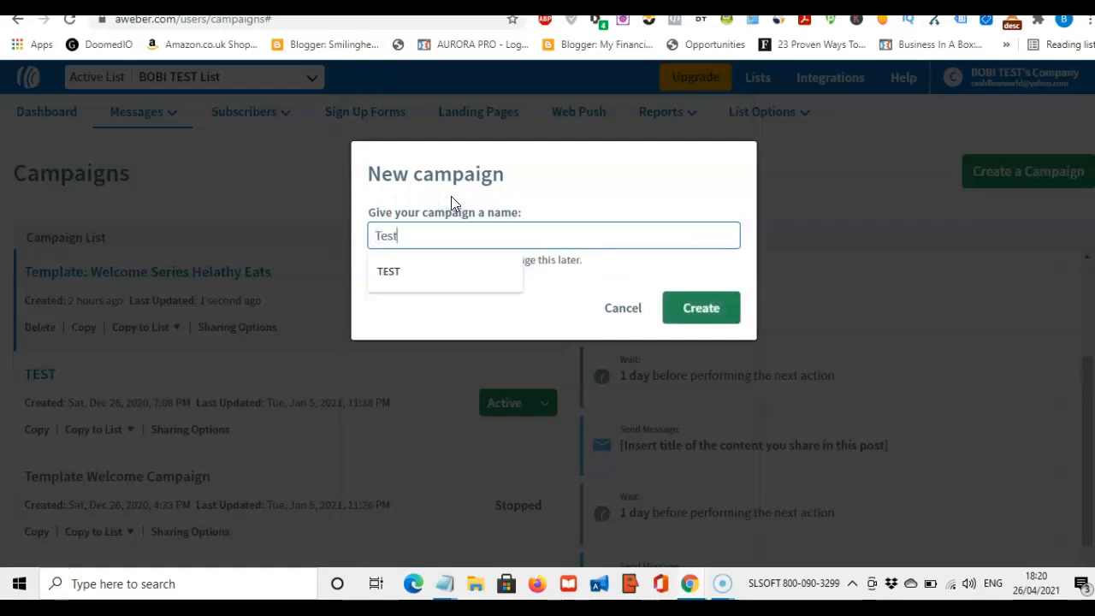
pyautogui.write('ing taster')
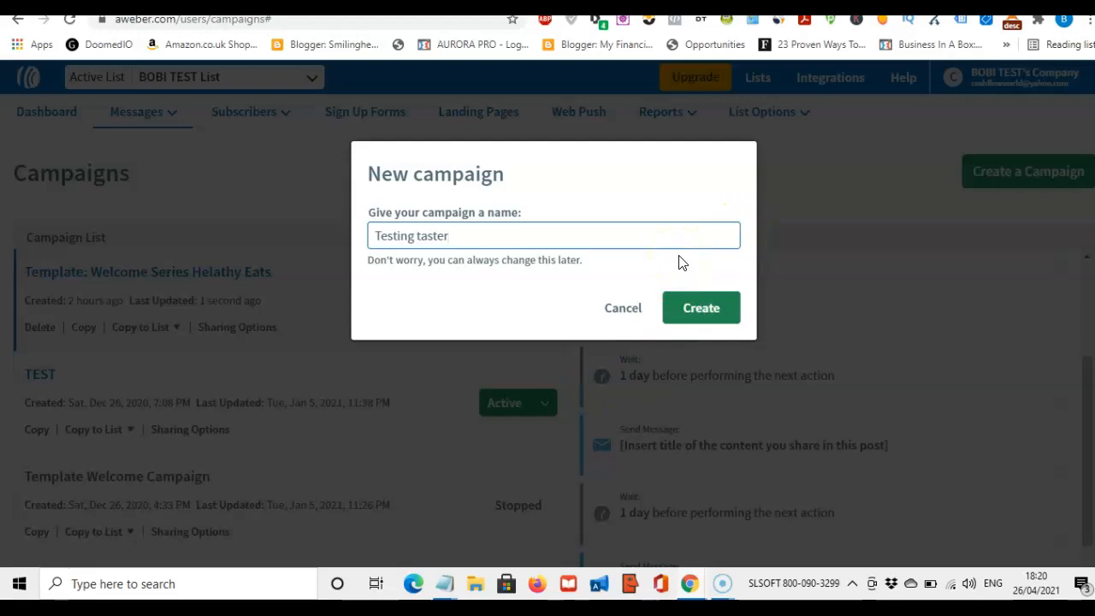
pyautogui.click(703, 313)
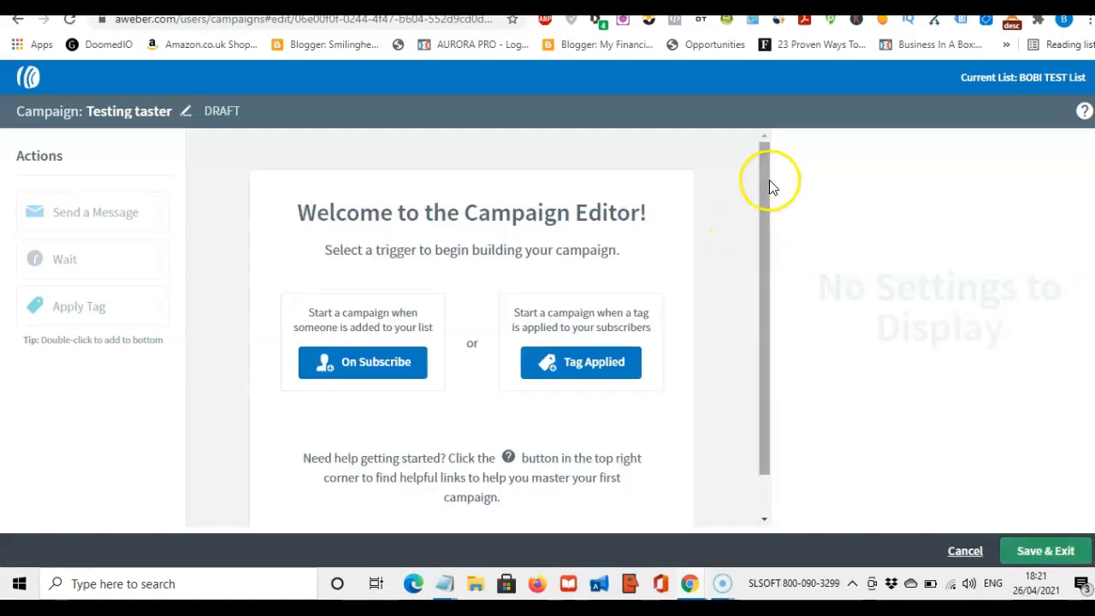
# Start the campaign with the On Subscribe trigger and add two pairs of Send Message and 1 day Wait actions
pyautogui.moveTo(767, 177); pyautogui.dragTo(768, 202)
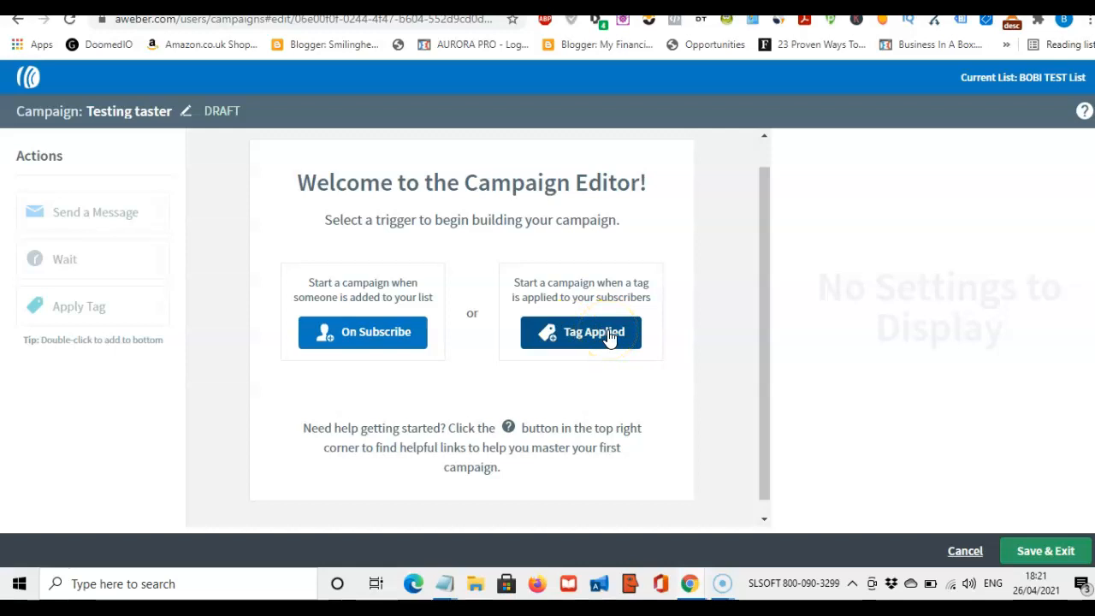
pyautogui.click(385, 344)
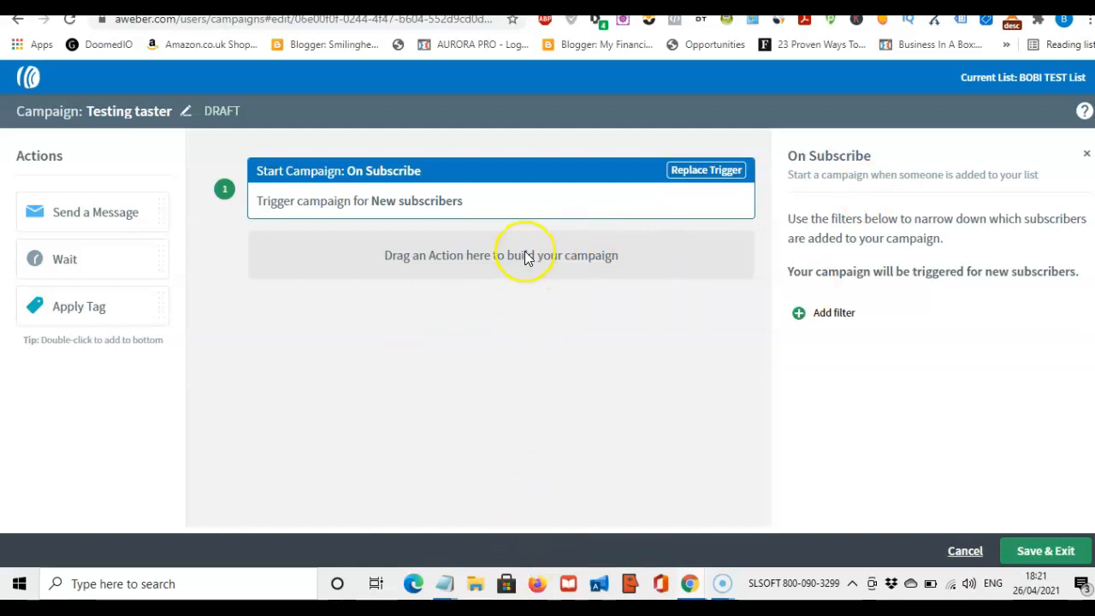
pyautogui.doubleClick(104, 214)
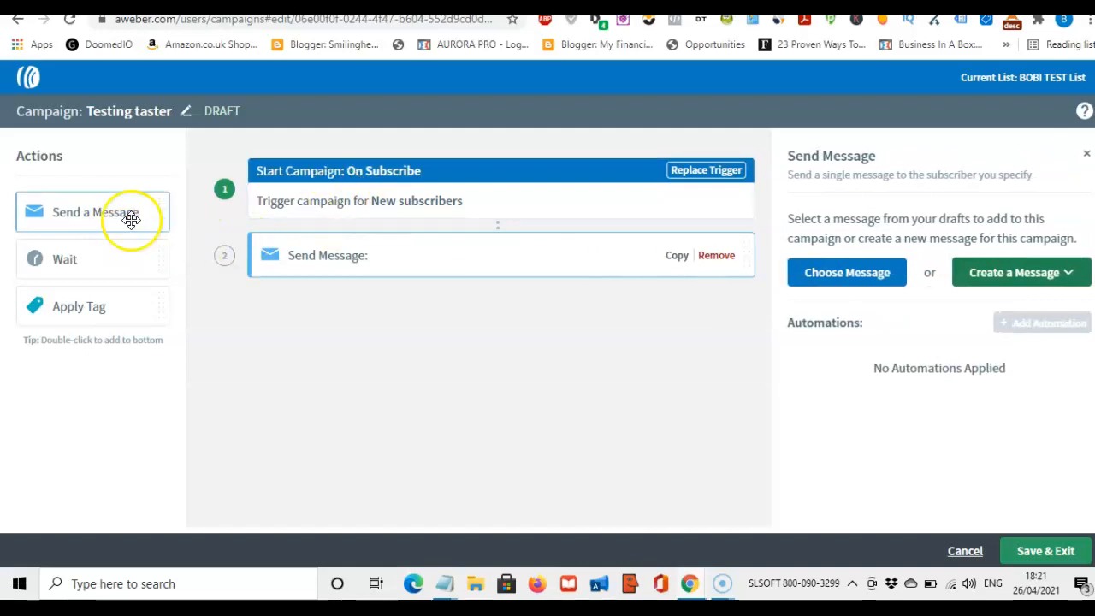
pyautogui.moveTo(106, 263); pyautogui.dragTo(566, 291)
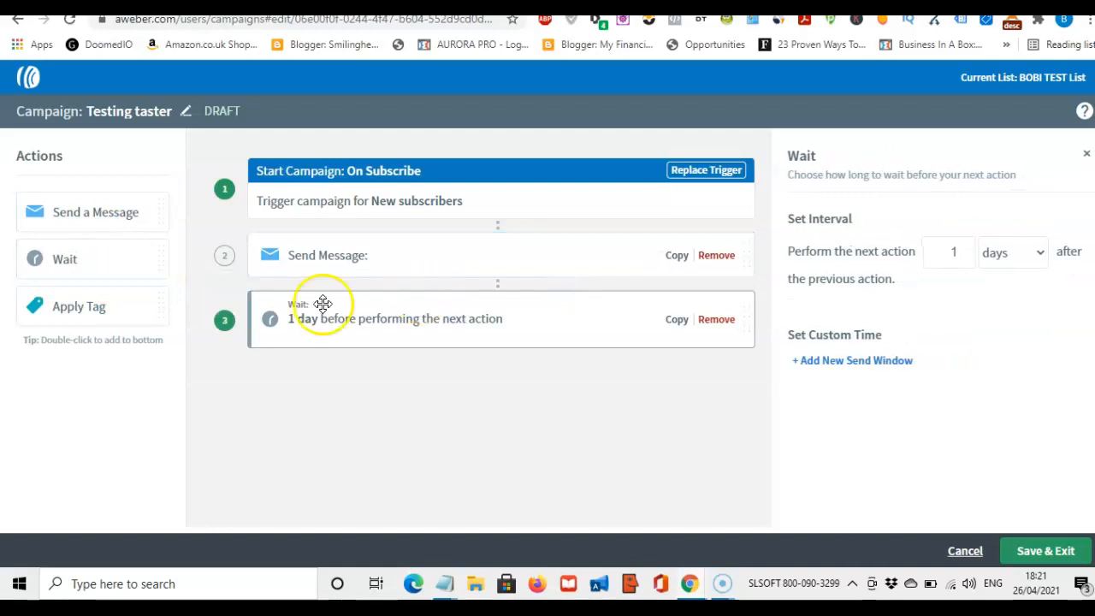
pyautogui.doubleClick(93, 212)
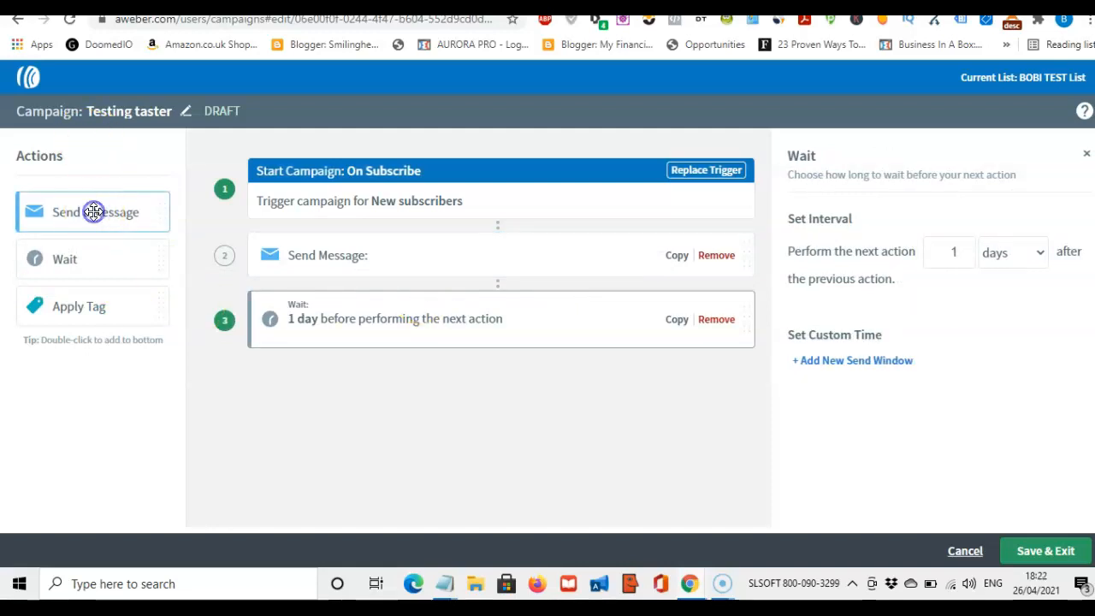
pyautogui.doubleClick(87, 260)
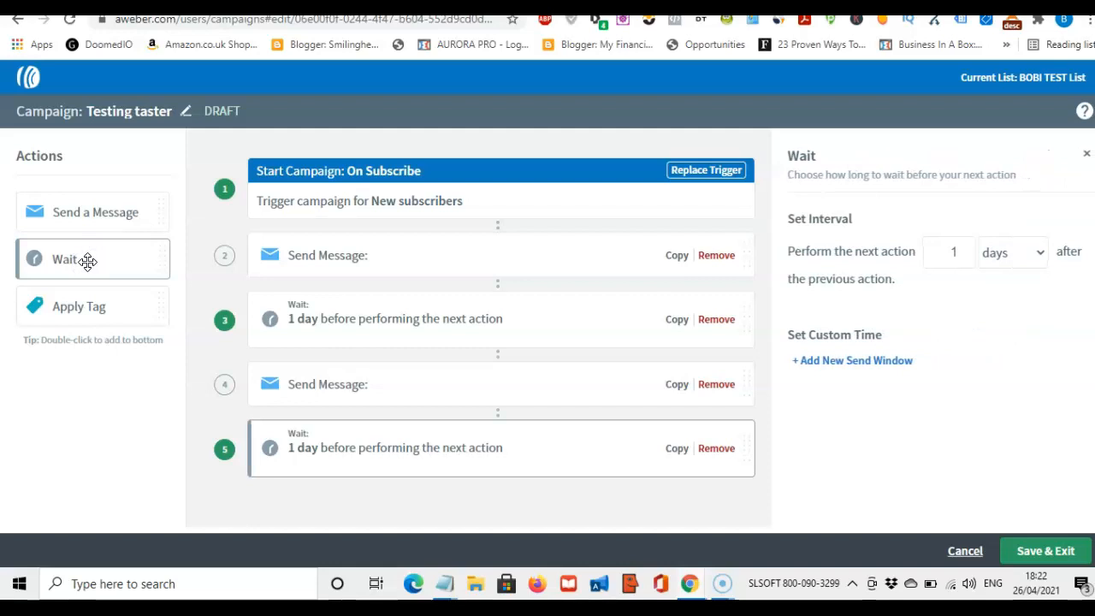
pyautogui.click(87, 276)
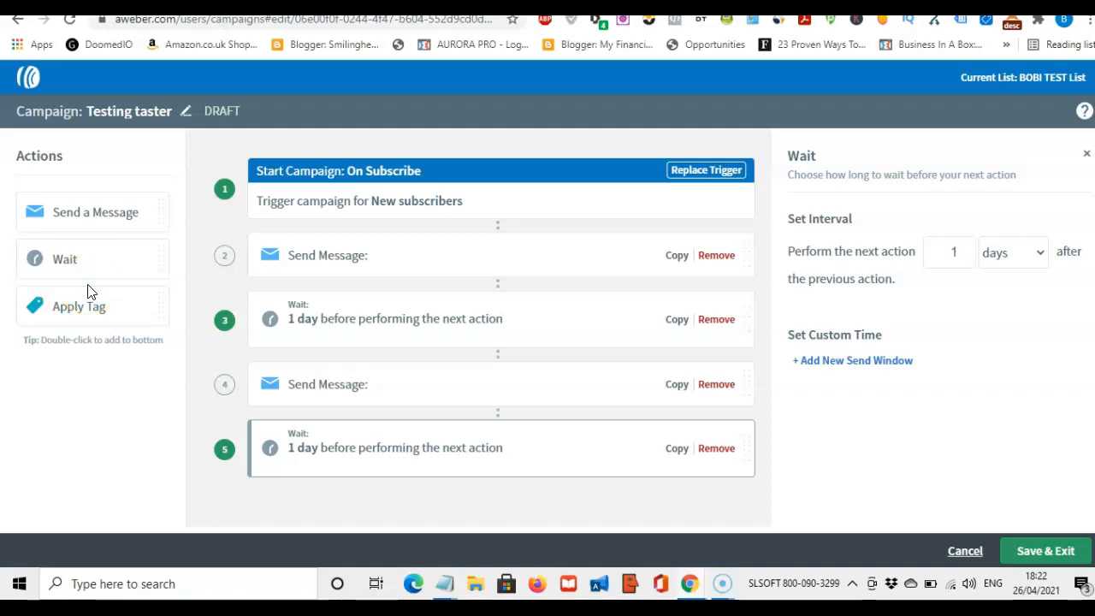
pyautogui.click(93, 270)
pyautogui.click(288, 254)
pyautogui.click(352, 261)
pyautogui.click(342, 384)
pyautogui.click(607, 317)
pyautogui.click(724, 306)
pyautogui.click(644, 428)
pyautogui.click(287, 366)
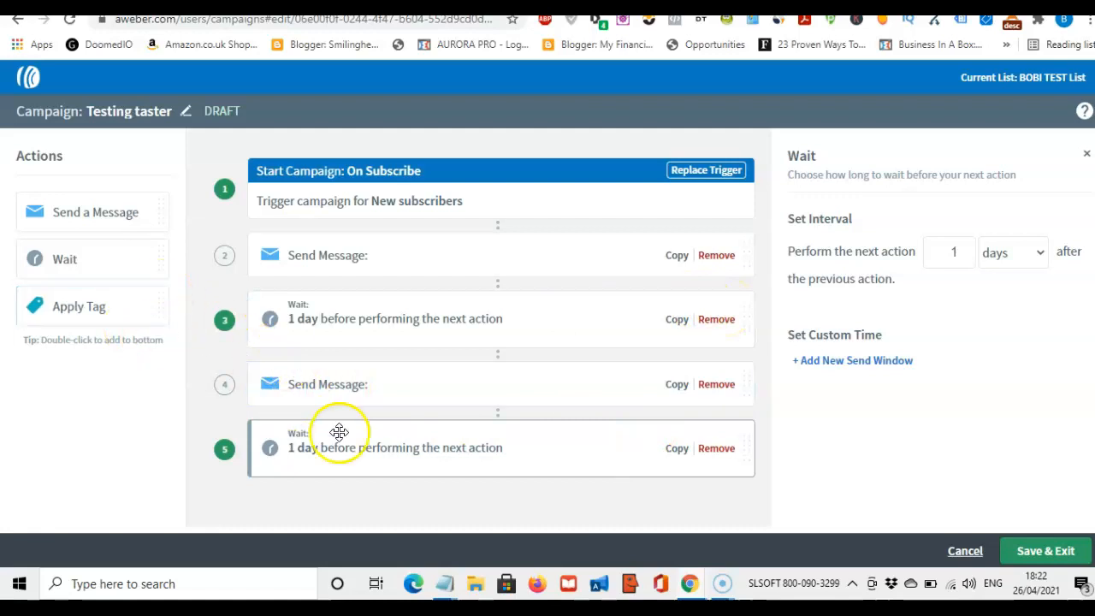
# Append a third Send Message action after the second 1 day wait
pyautogui.doubleClick(106, 210)
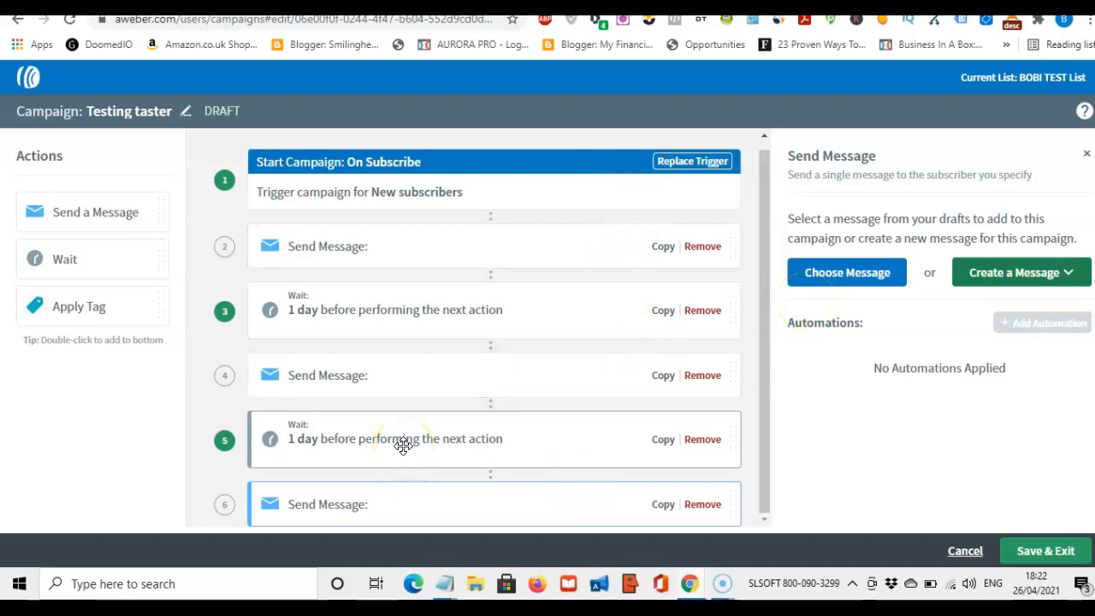
pyautogui.click(367, 318)
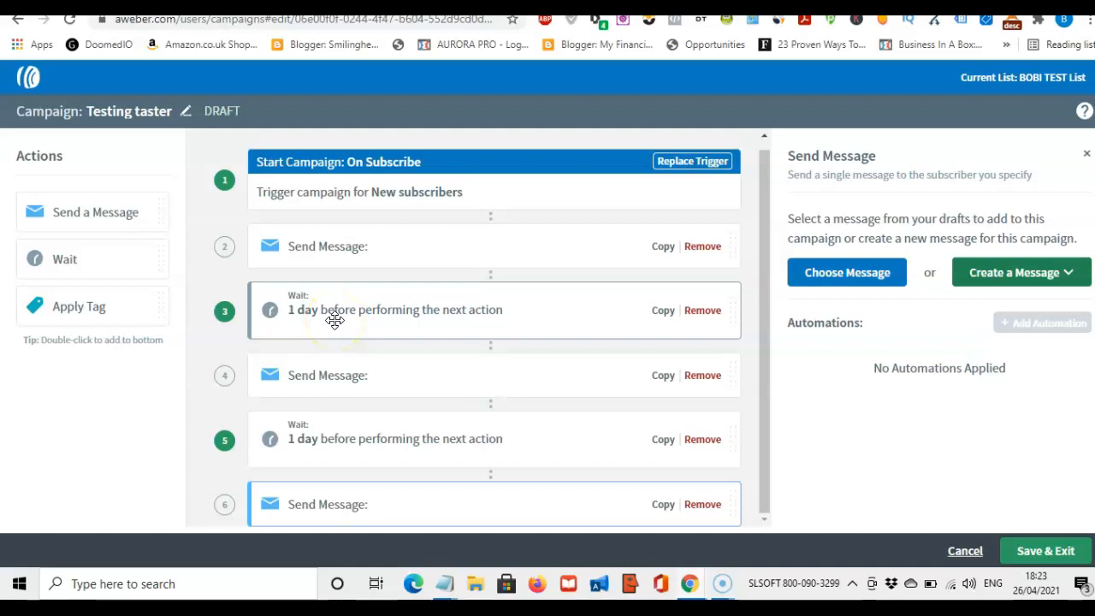
pyautogui.click(776, 229)
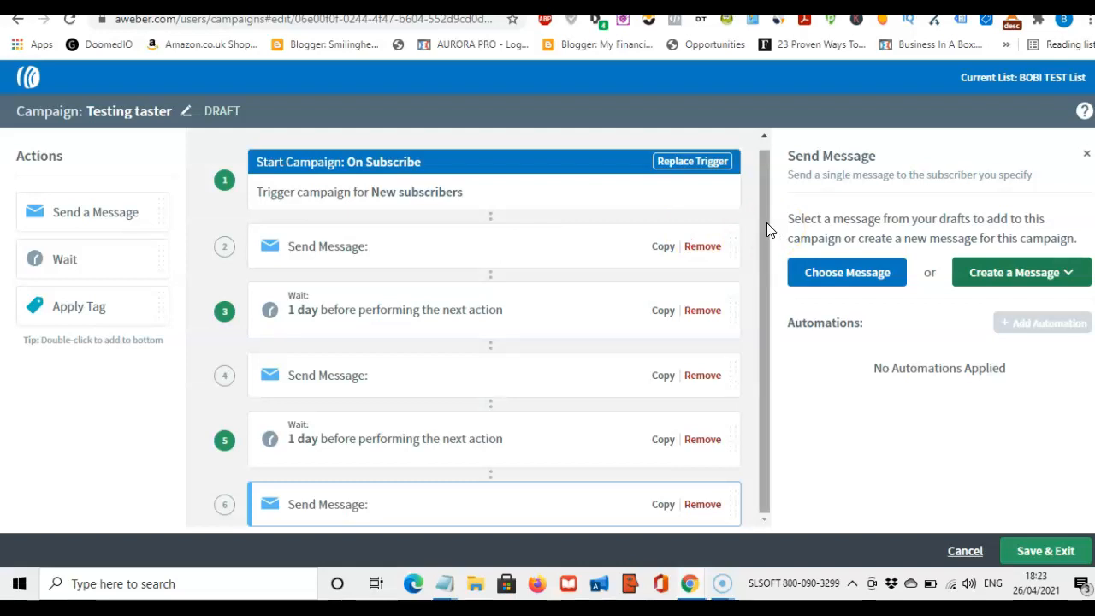
# View the draft messages available for the first Send Message action and close the list without choosing one
pyautogui.click(495, 252)
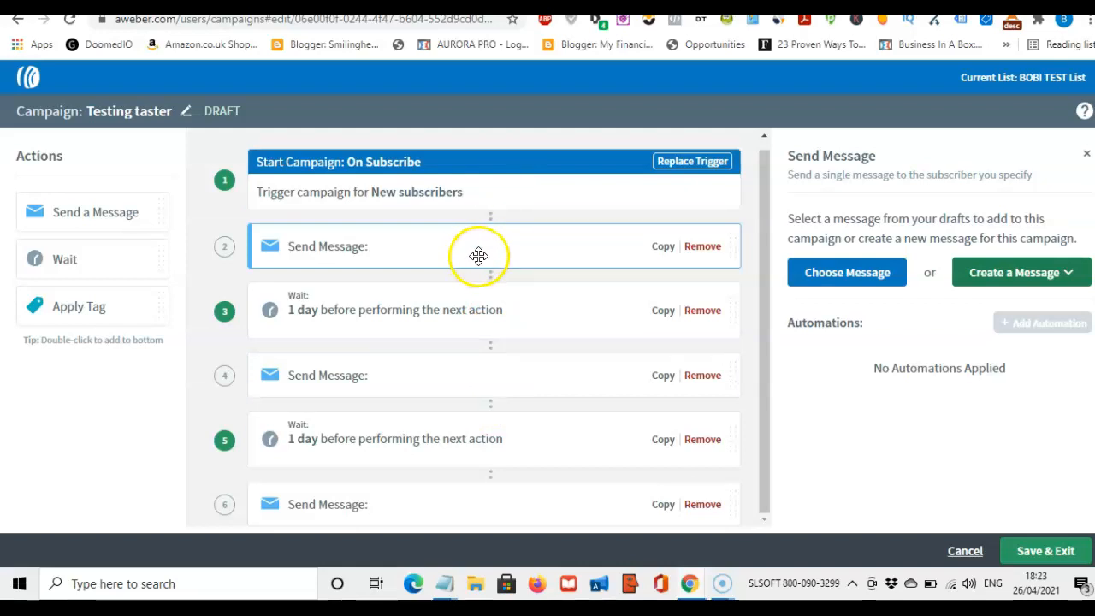
pyautogui.click(858, 282)
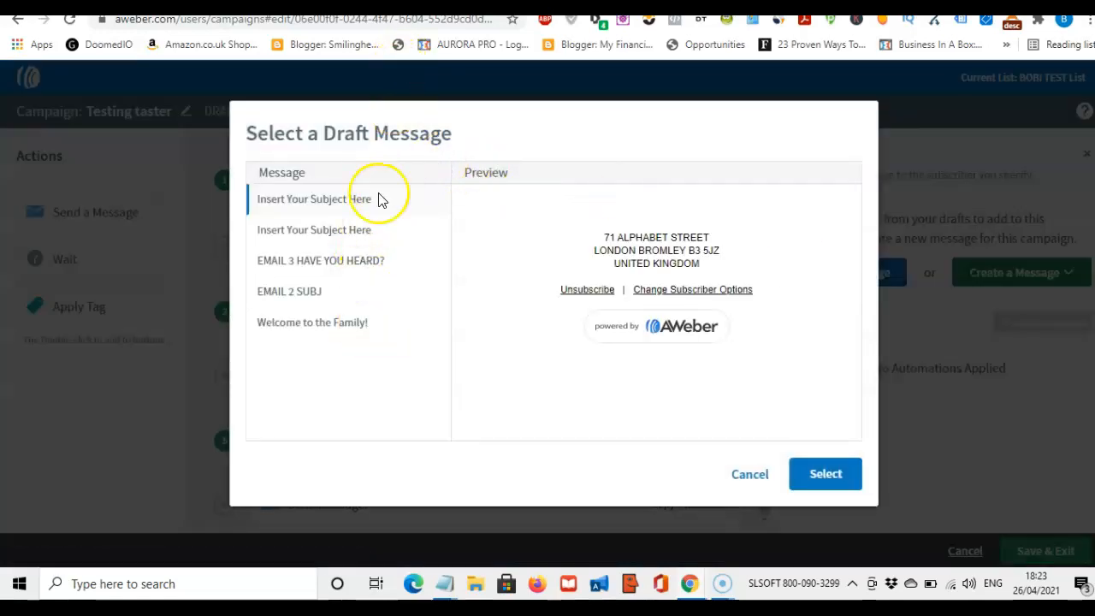
pyautogui.click(748, 474)
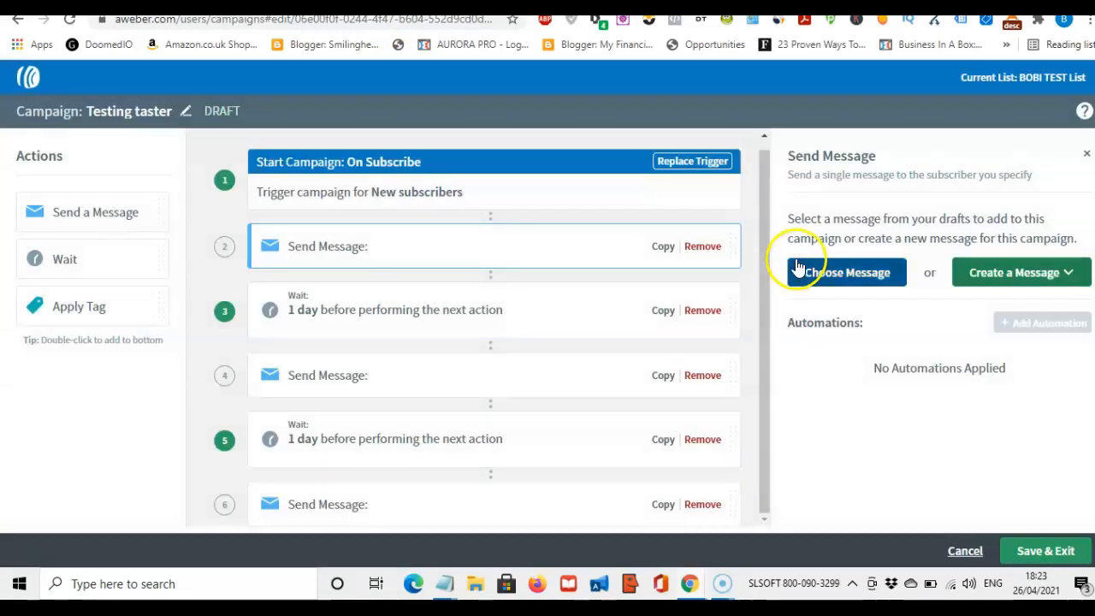
# Create a message for the first Send Message action in the Drag & Drop Email Builder and delete its default thank-you paragraph
pyautogui.click(1035, 273)
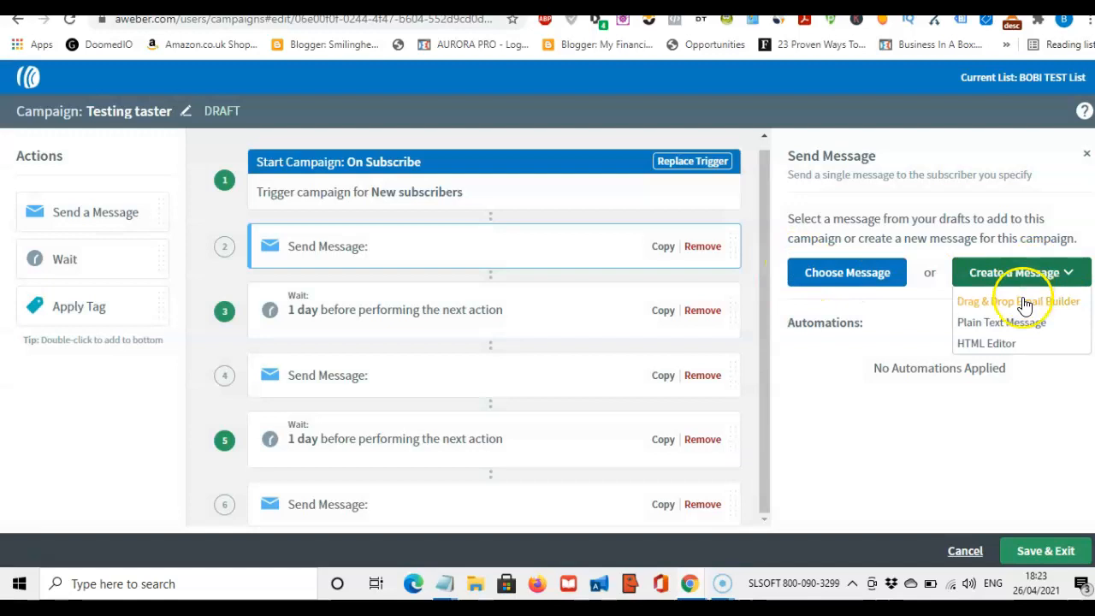
pyautogui.click(1025, 303)
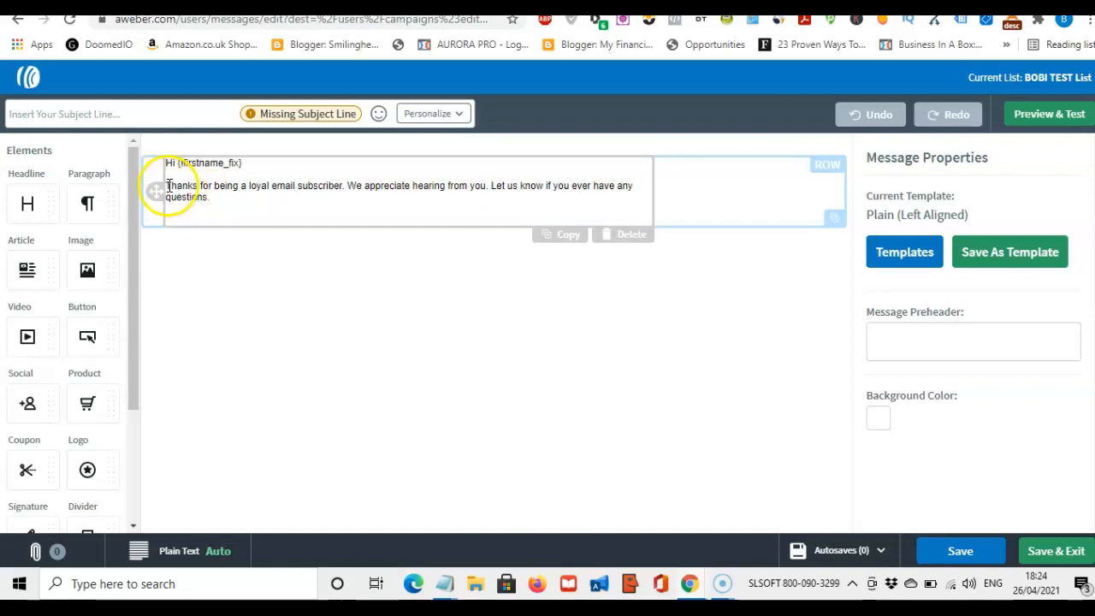
pyautogui.moveTo(164, 185); pyautogui.dragTo(214, 200)
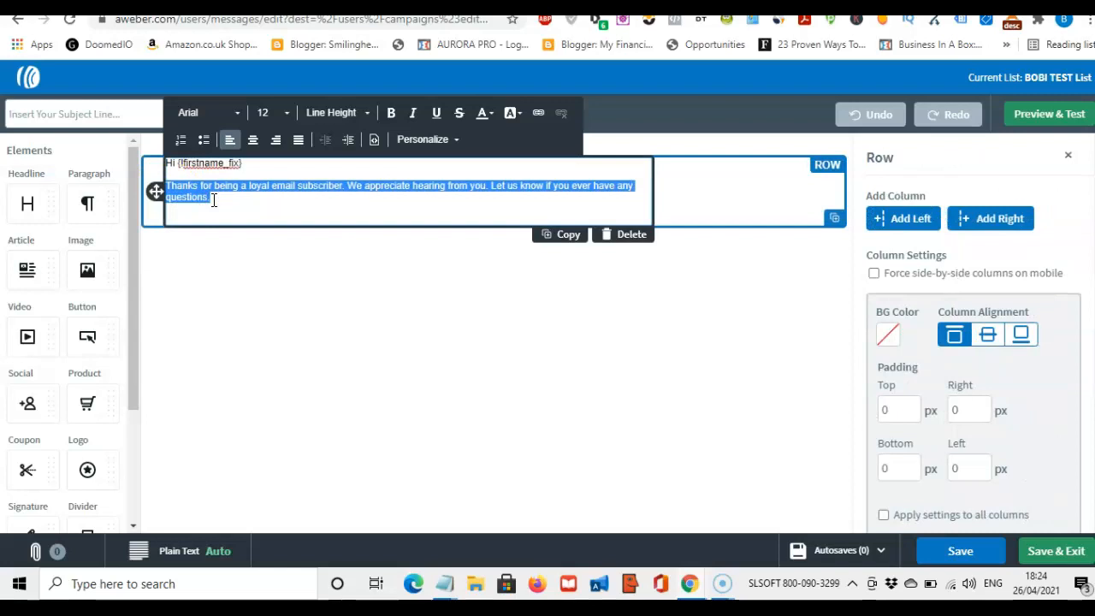
pyautogui.press('BackSpace')
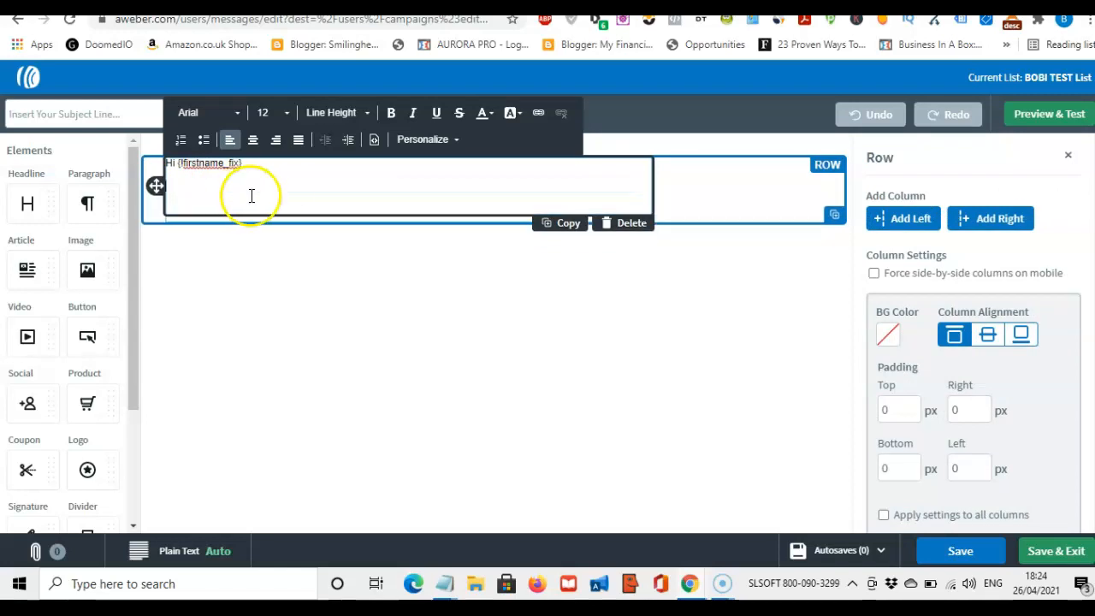
# Add the line "Thanks for signing up," below the greeting, separated from it by a blank line
pyautogui.click(270, 165)
pyautogui.press('Return')
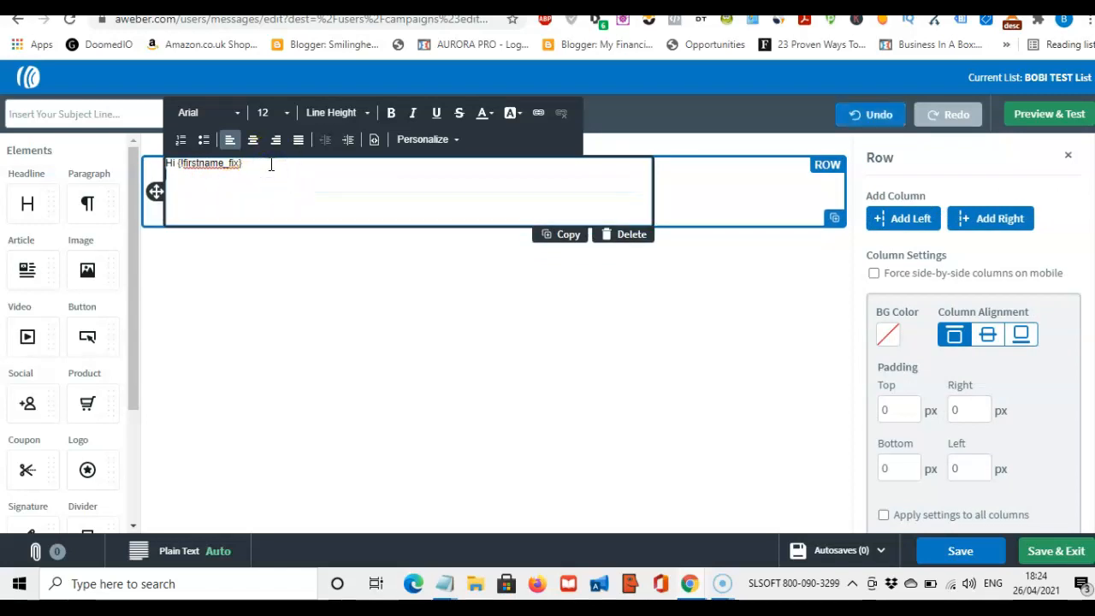
pyautogui.press('Return')
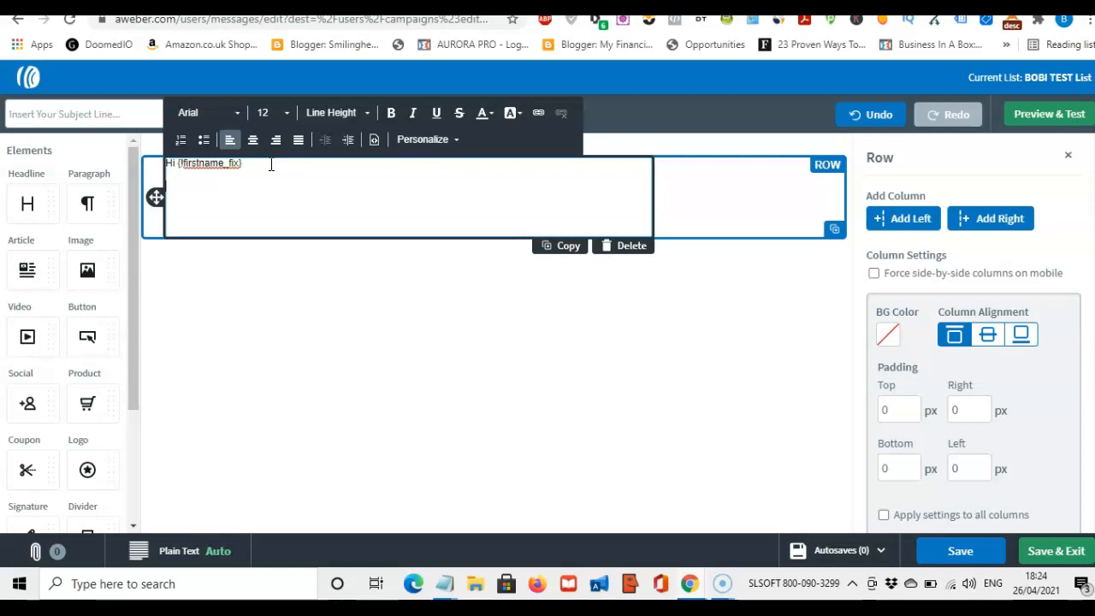
pyautogui.write('Thanks for signing upy')
pyautogui.press('BackSpace')
pyautogui.write(',')
# Leave blank lines below the thank-you line and add the sign-off "Speak soon" with the sender's first name beneath it
pyautogui.click(218, 227)
pyautogui.press('Return')
pyautogui.press('Return')
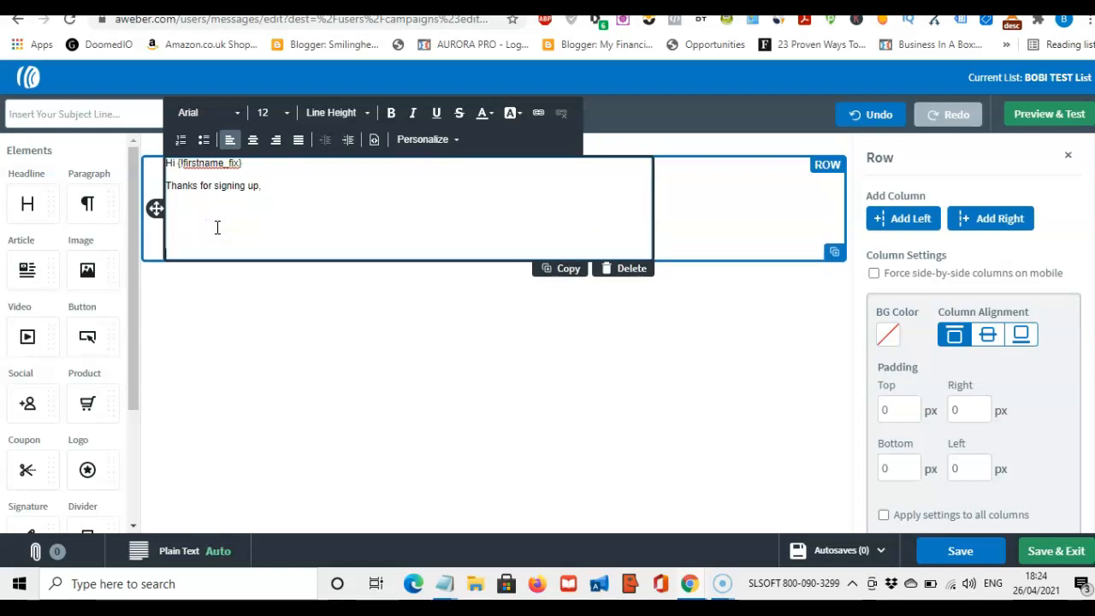
pyautogui.write('Speak soon')
pyautogui.press('Return')
pyautogui.write('Bobi')
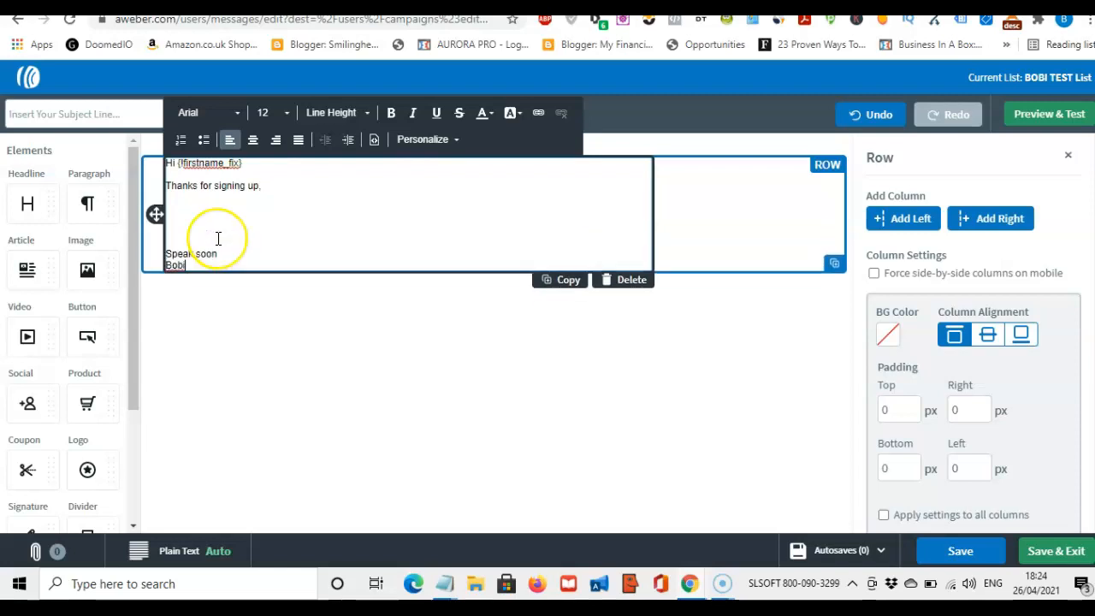
pyautogui.press('Return')
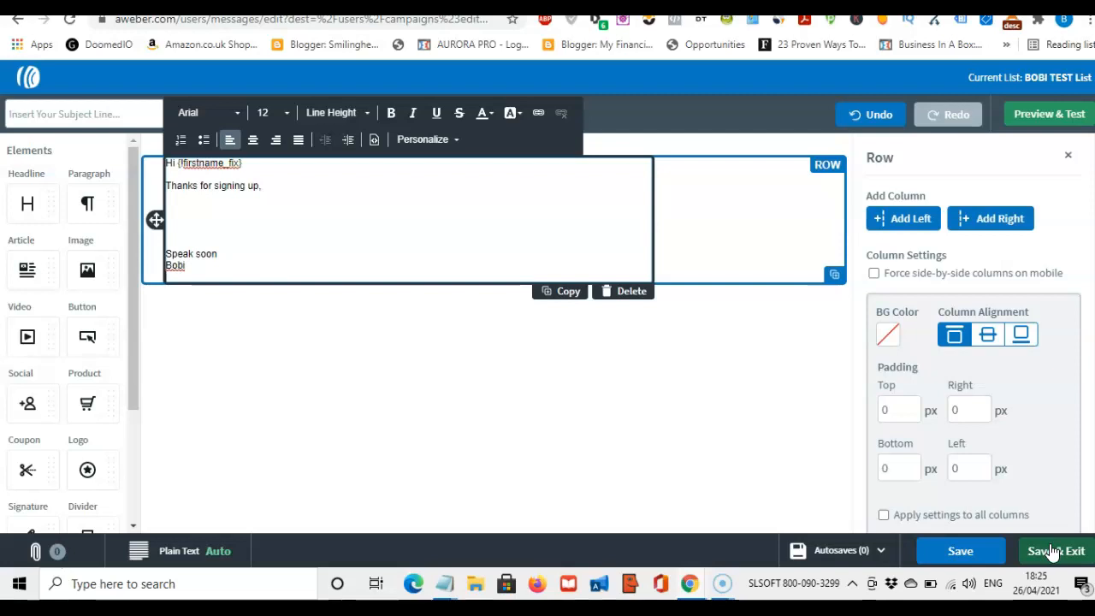
# Set the subject line to "Welcome to the family!" and choose a larger font size for the message body
pyautogui.click(96, 113)
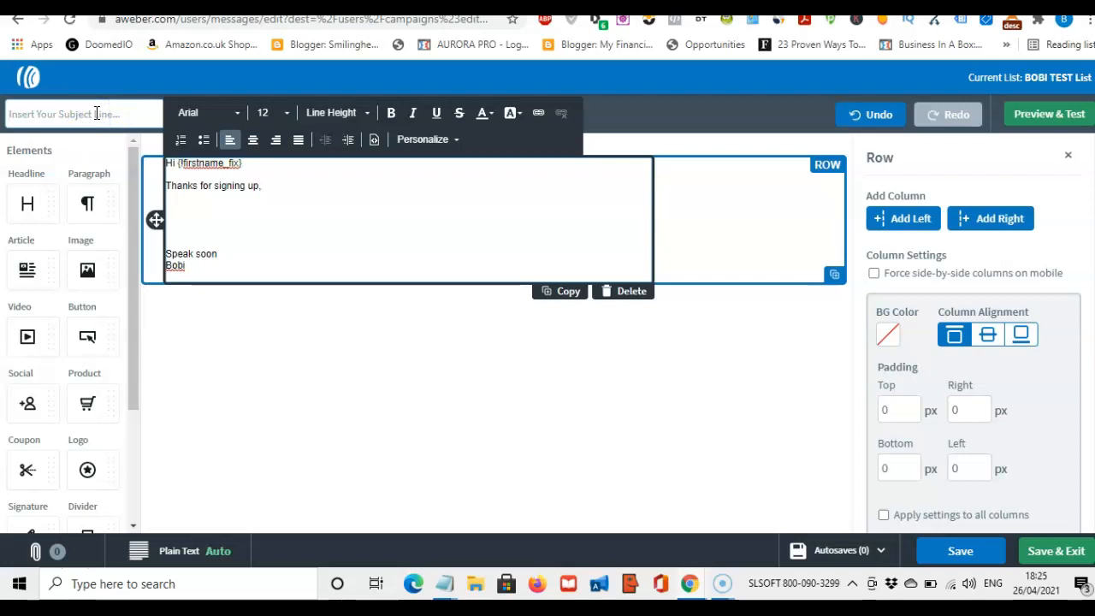
pyautogui.write('Welcome to the family!')
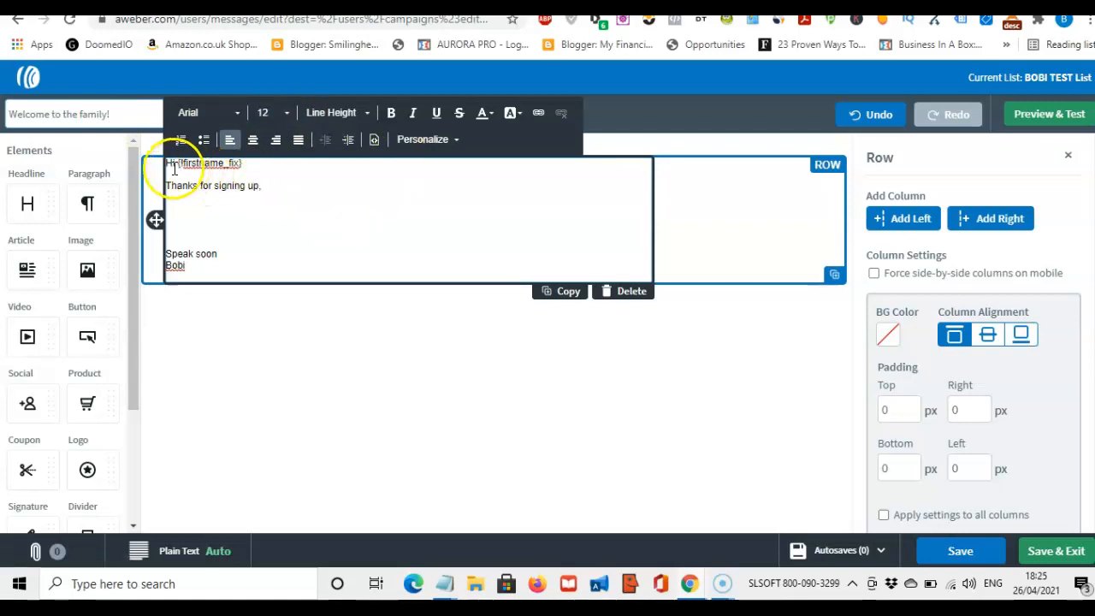
pyautogui.moveTo(168, 158); pyautogui.dragTo(262, 249)
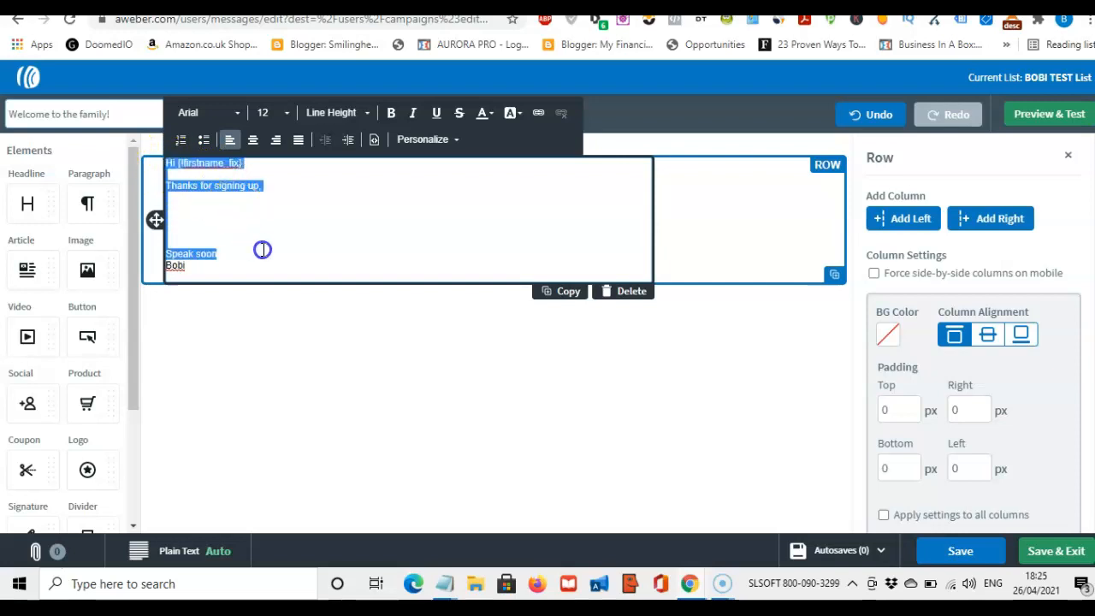
pyautogui.click(290, 116)
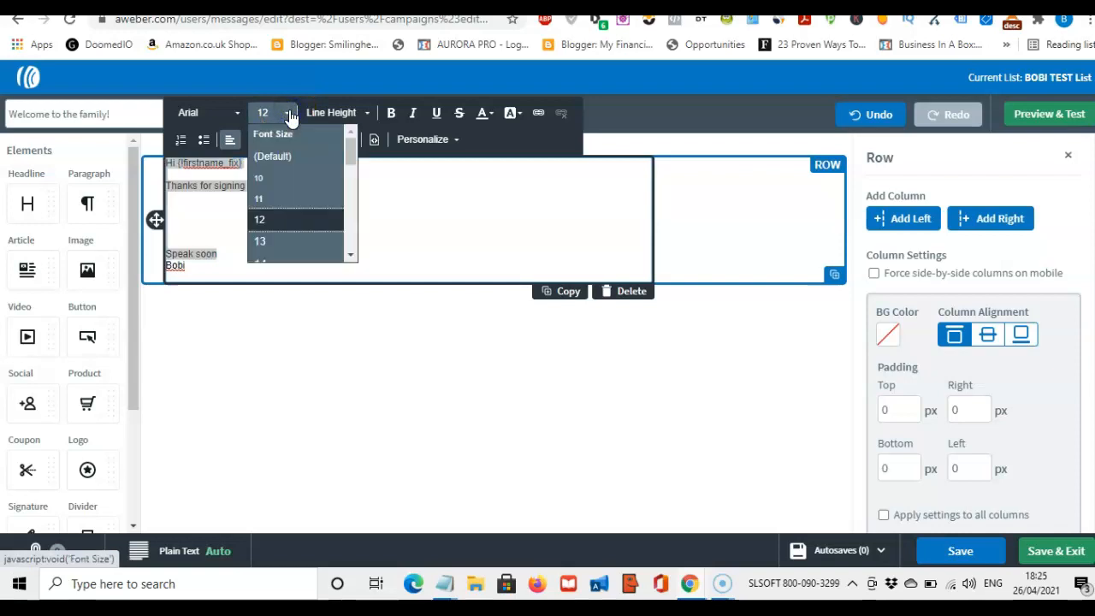
pyautogui.moveTo(352, 143); pyautogui.dragTo(357, 177)
pyautogui.click(302, 200)
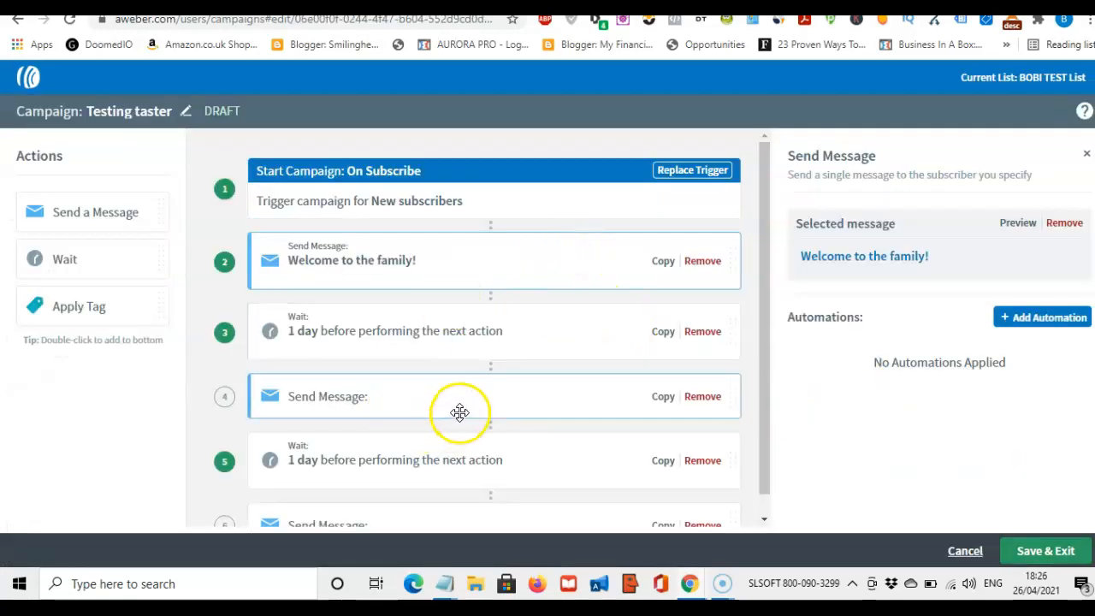
# Open the message settings of the second Send Message action, located between the two 1 day waits
pyautogui.click(345, 396)
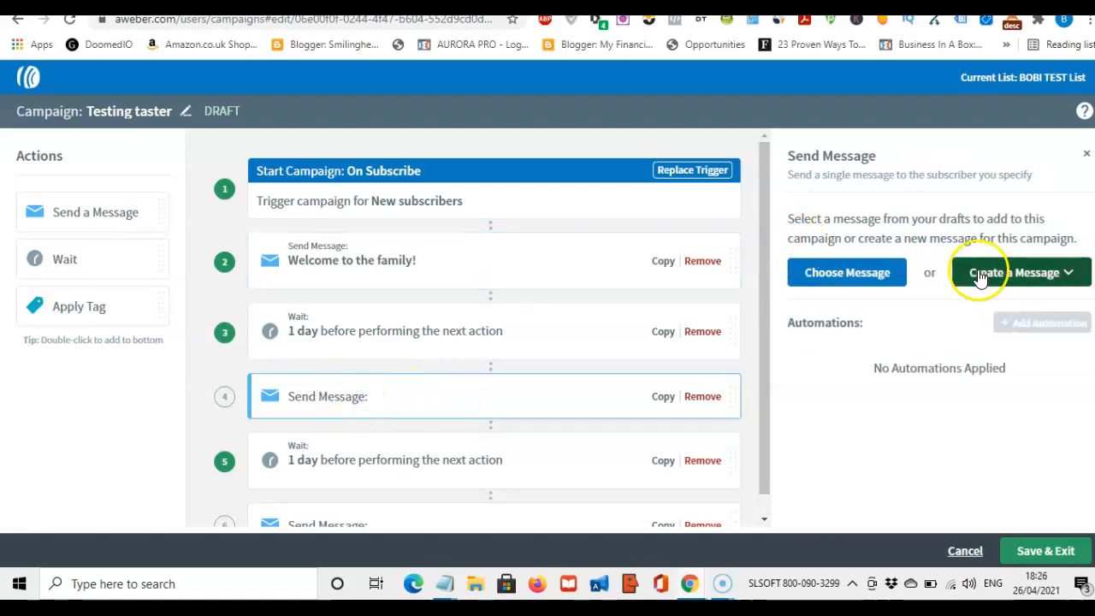
pyautogui.scroll(-1, 773, 284)
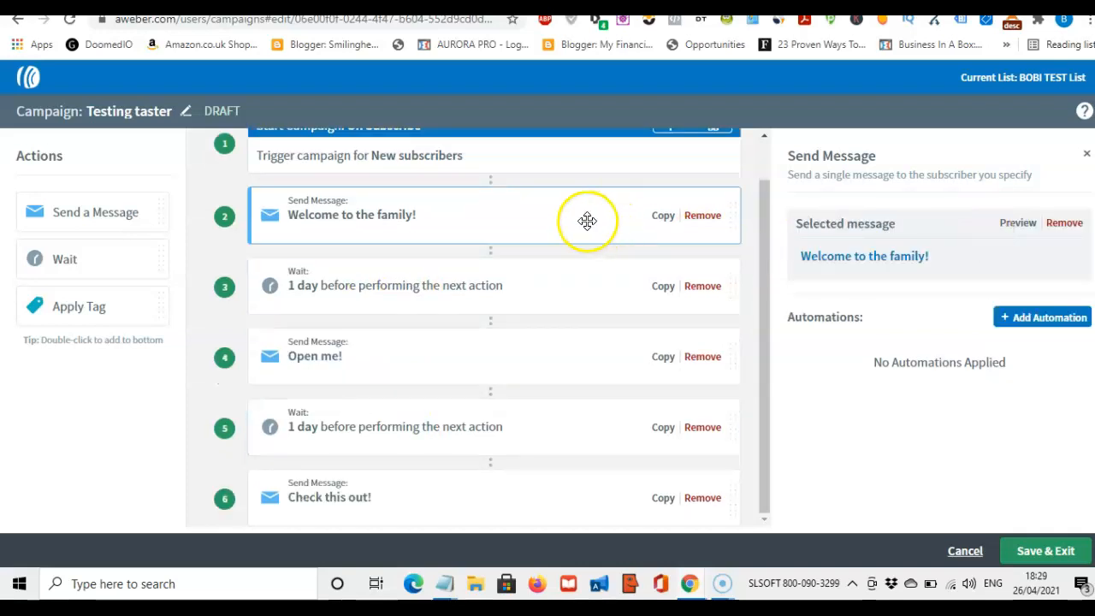
# Check the settings of the "Welcome to the family!" and "Open me!" actions, and save and exit the campaign
pyautogui.click(562, 226)
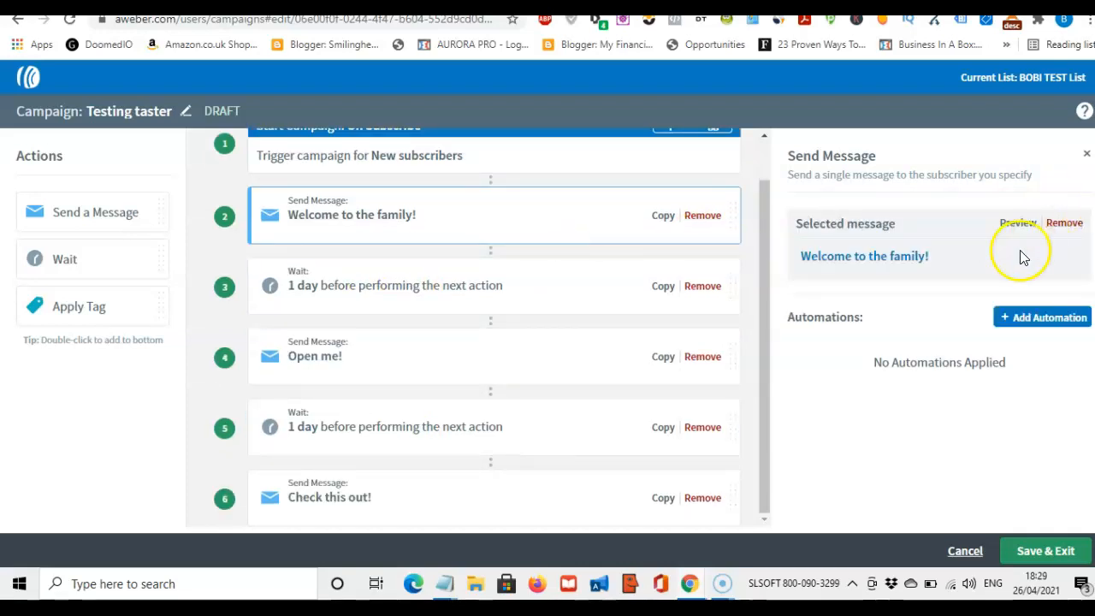
pyautogui.click(579, 349)
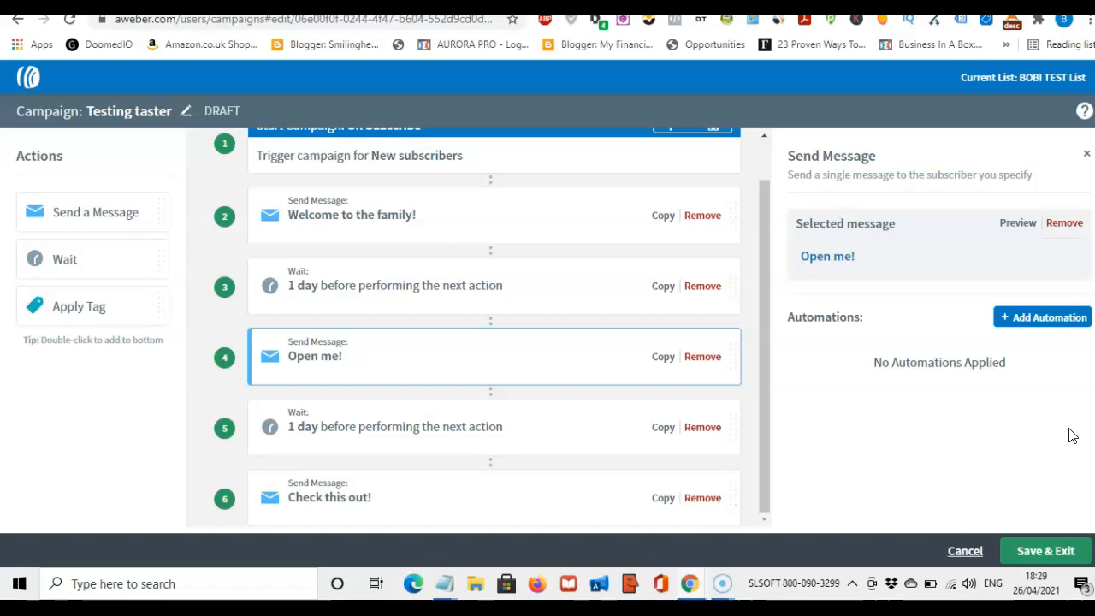
pyautogui.click(862, 436)
pyautogui.click(1060, 553)
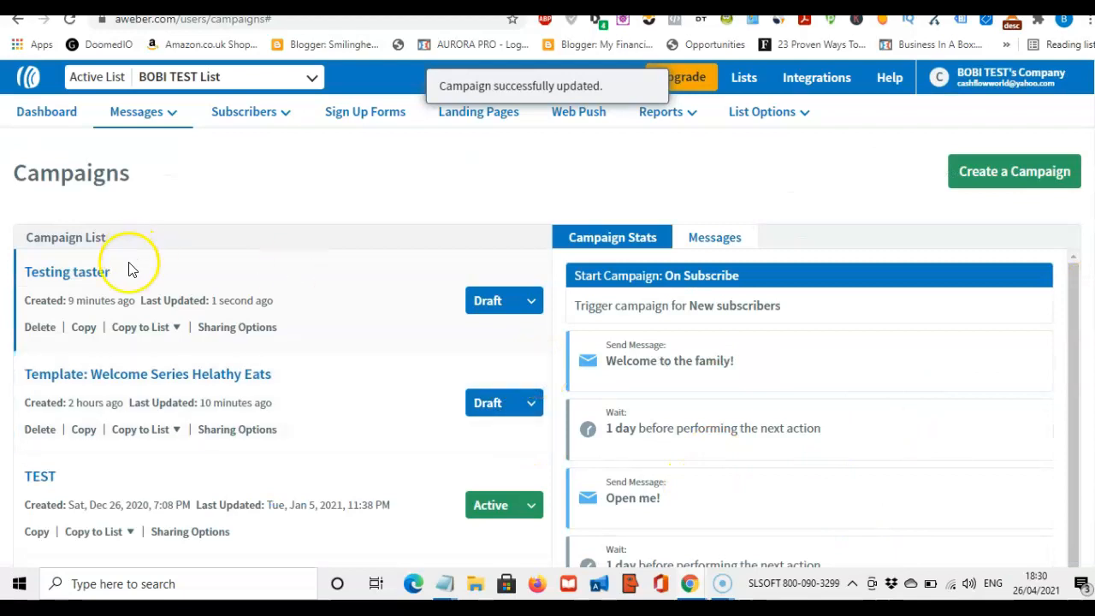
# Activate the "Testing taster" draft campaign
pyautogui.click(532, 302)
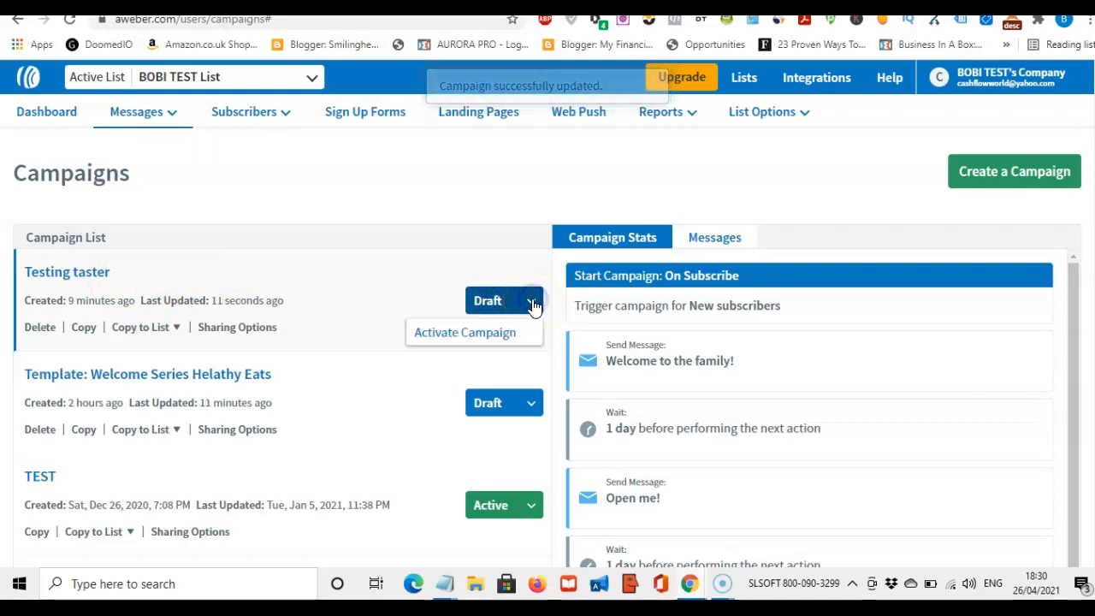
pyautogui.click(514, 335)
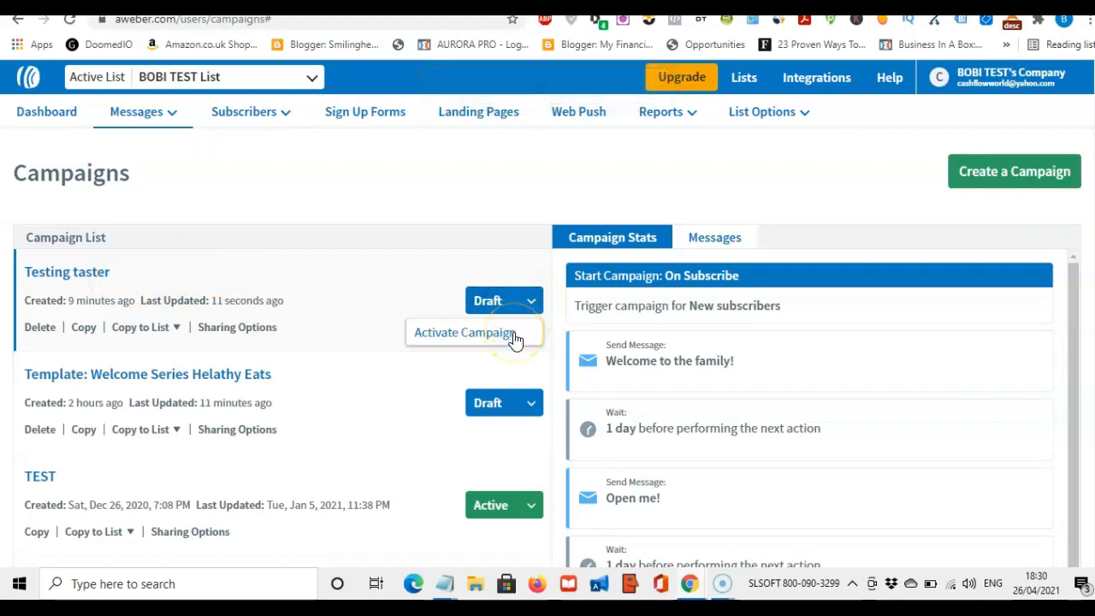
pyautogui.click(516, 338)
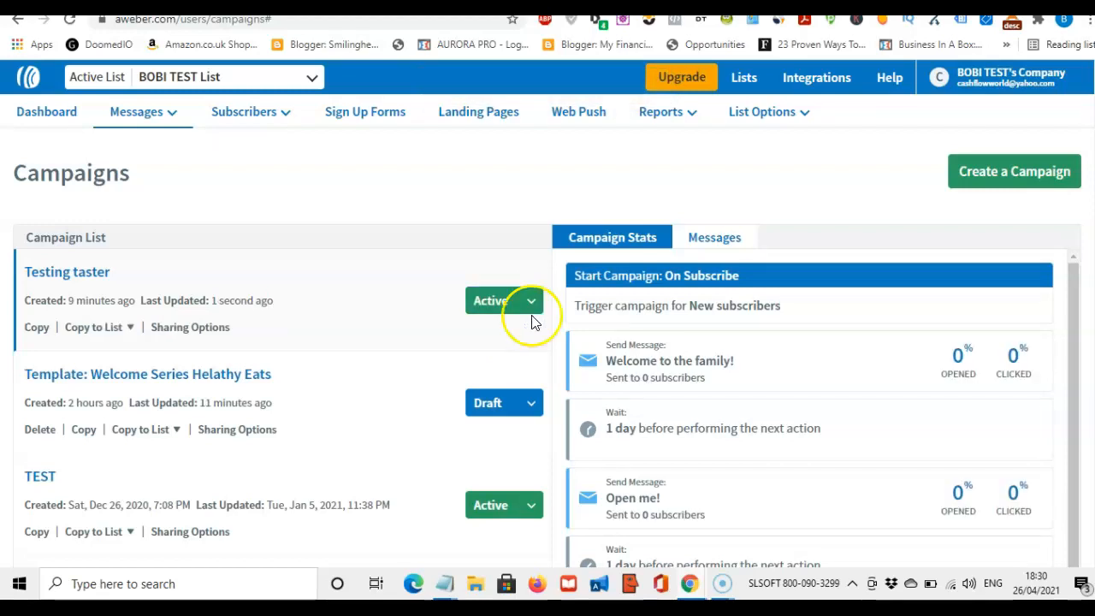
# Stop the active "Testing taster" campaign and confirm the stop
pyautogui.click(534, 304)
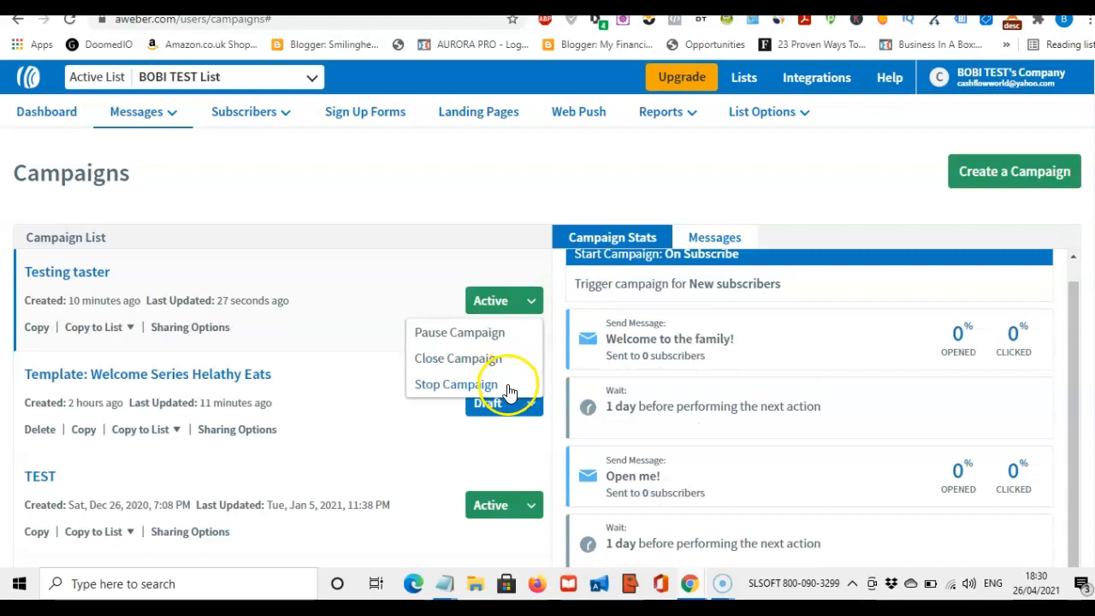
pyautogui.click(507, 384)
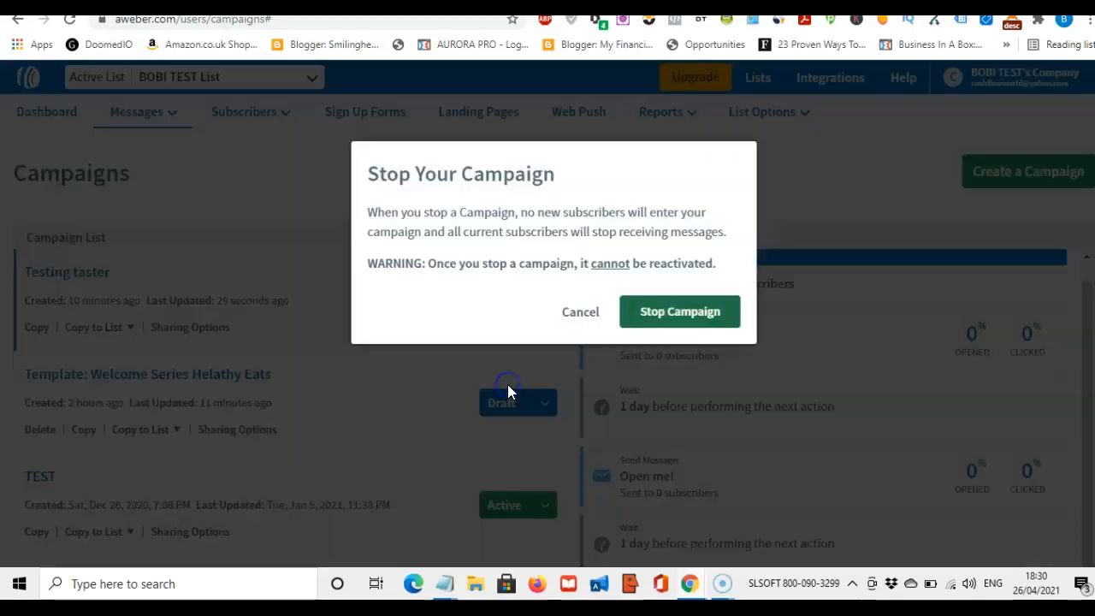
pyautogui.click(715, 317)
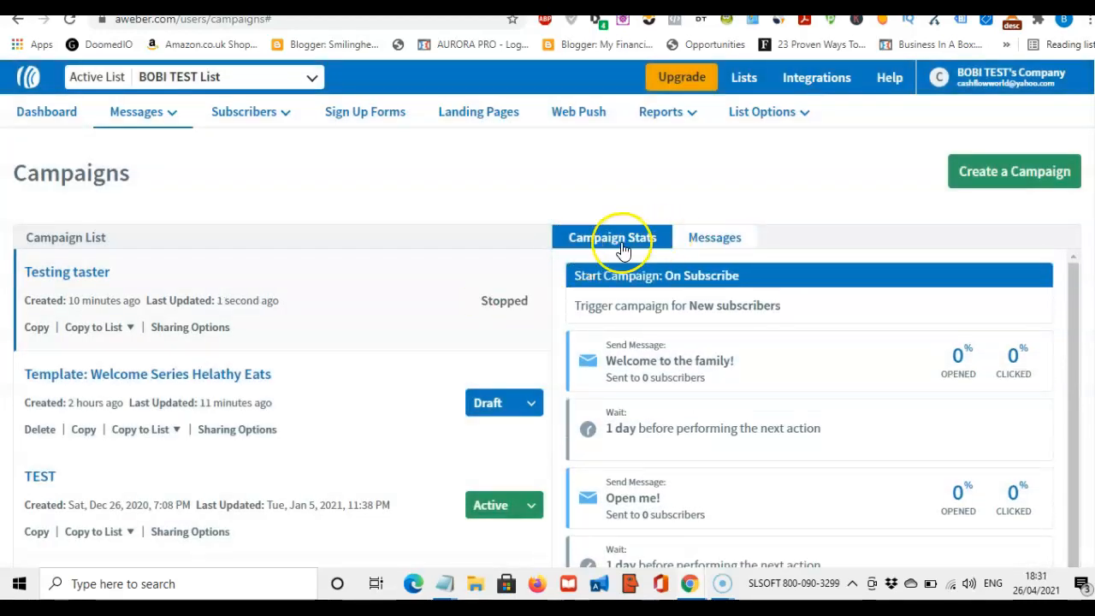
# Examine the campaign stats and the message list of "Testing taster", including the options offered for each message
pyautogui.click(715, 239)
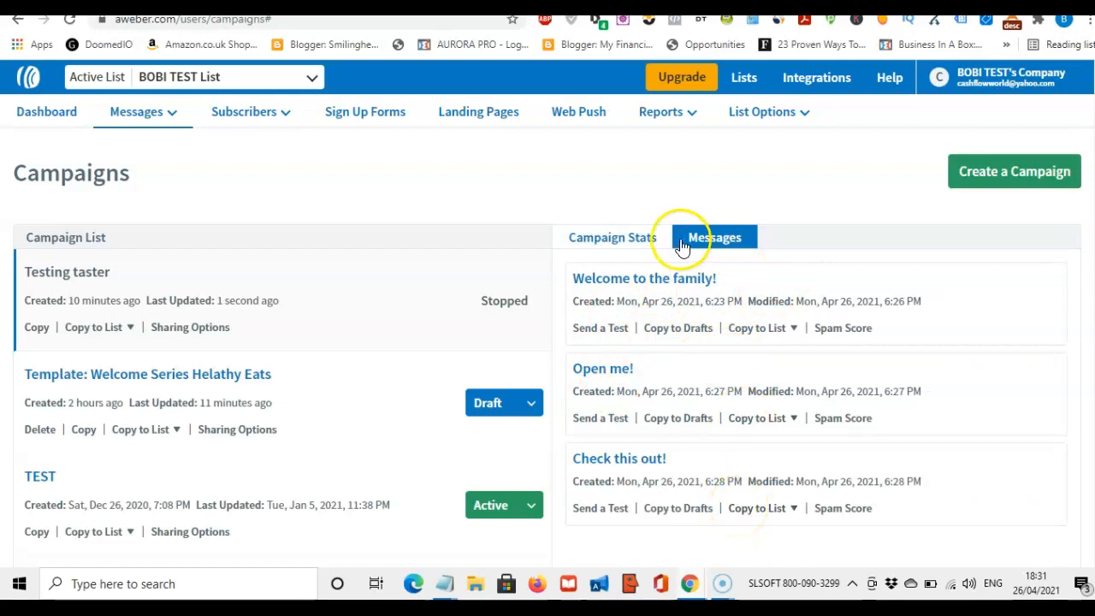
pyautogui.click(625, 236)
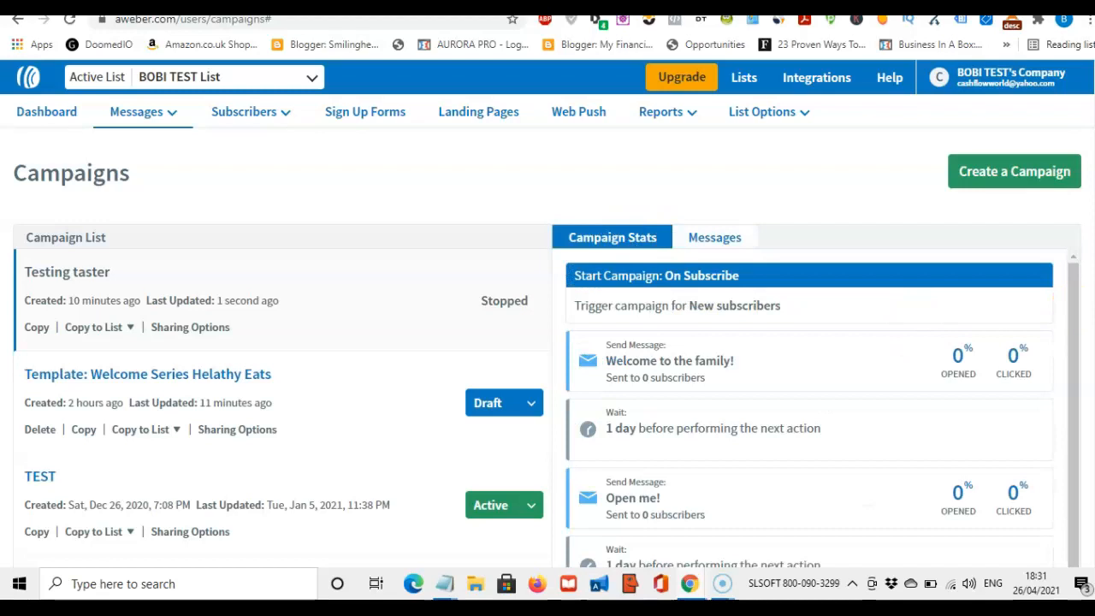
pyautogui.scroll(-2, 548, 343)
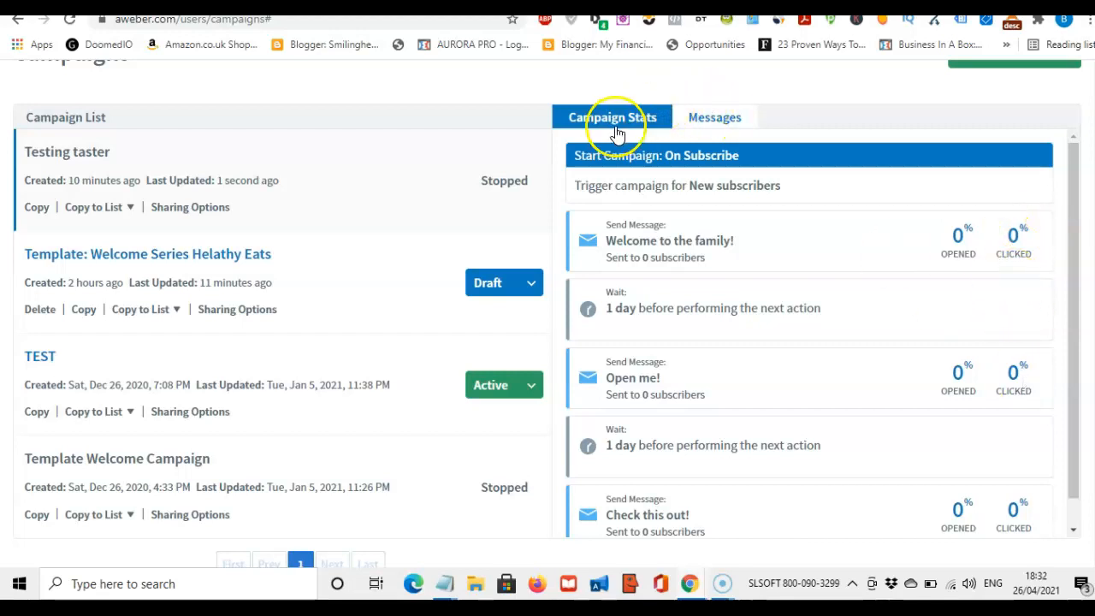
pyautogui.click(717, 127)
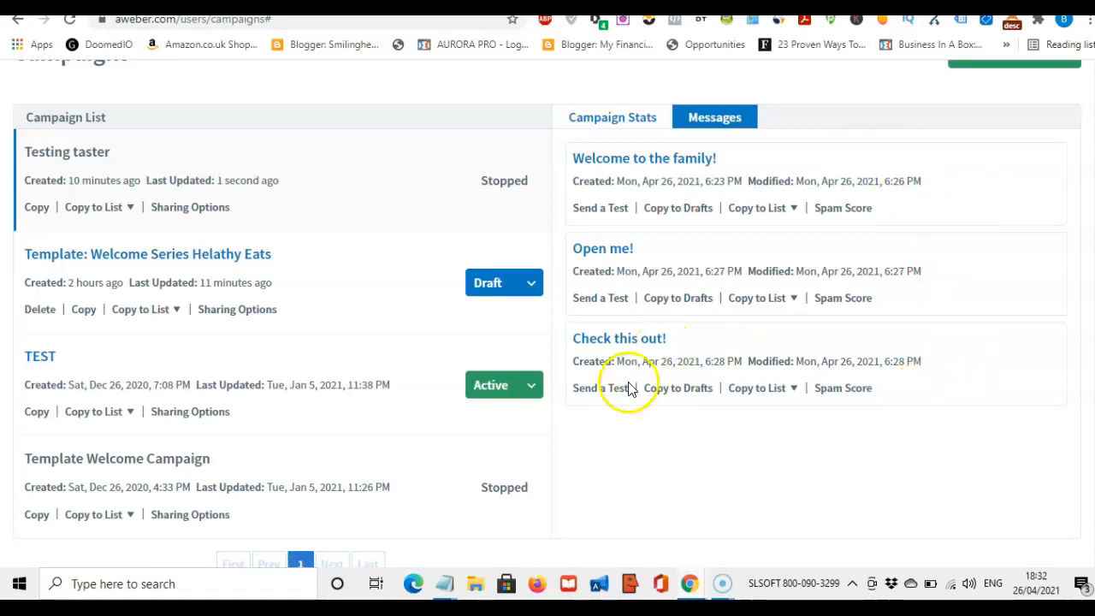
pyautogui.click(693, 392)
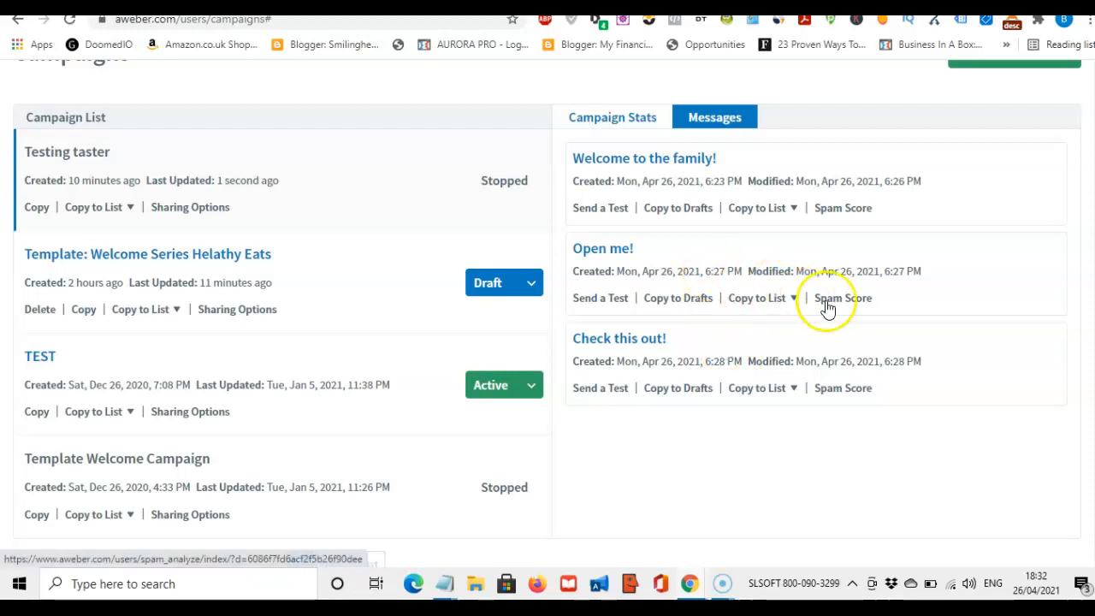
# Open the spam score analysis of the "Check this out!" message and examine its score breakdown and message preview
pyautogui.click(841, 390)
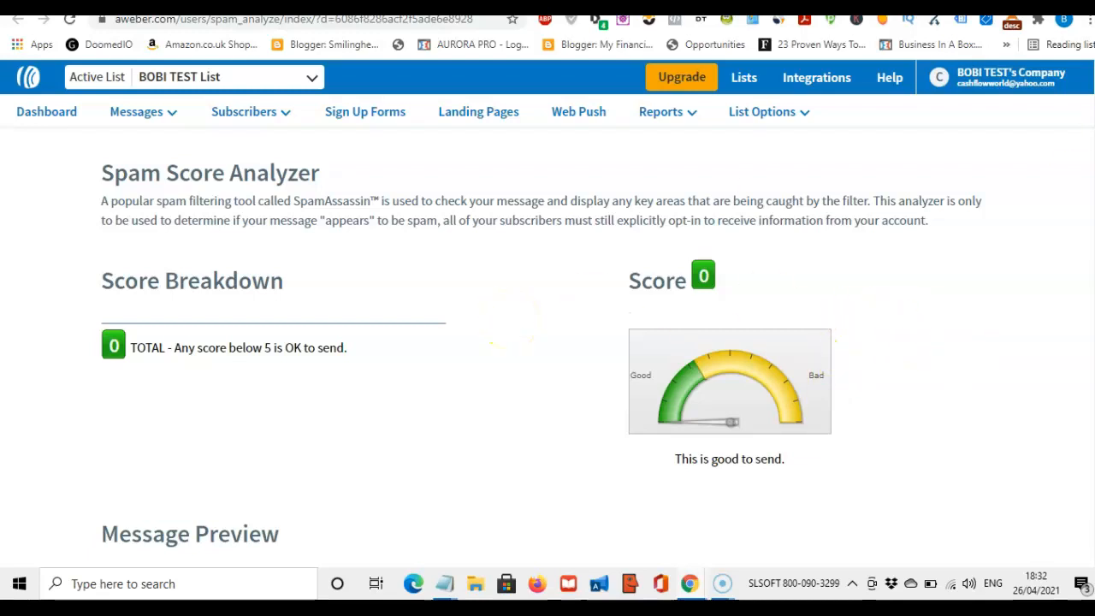
pyautogui.scroll(-1, 511, 325)
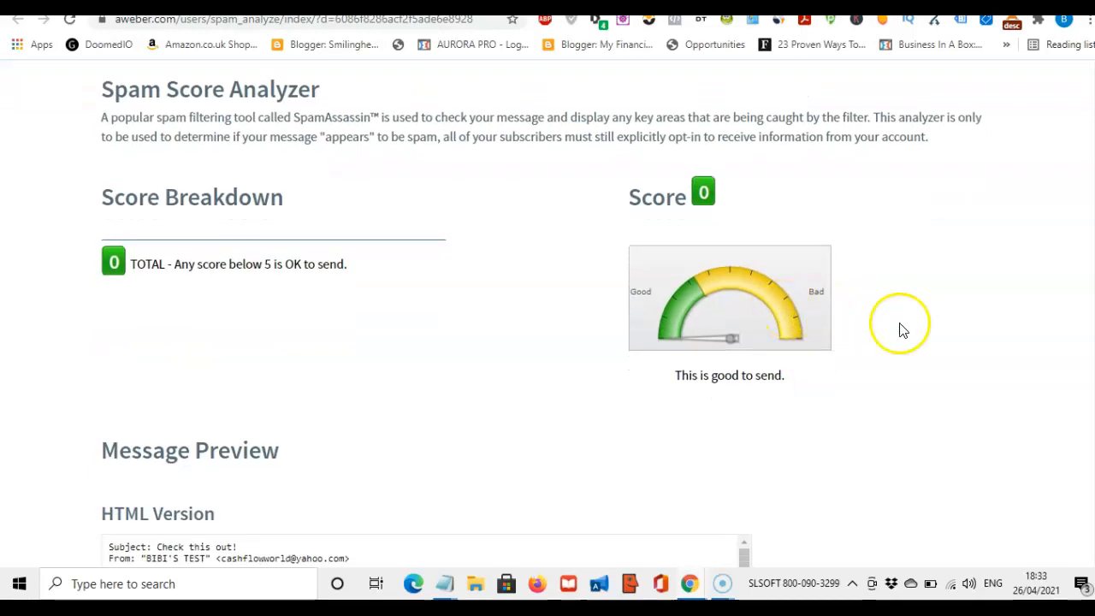
pyautogui.scroll(-2, 1088, 246)
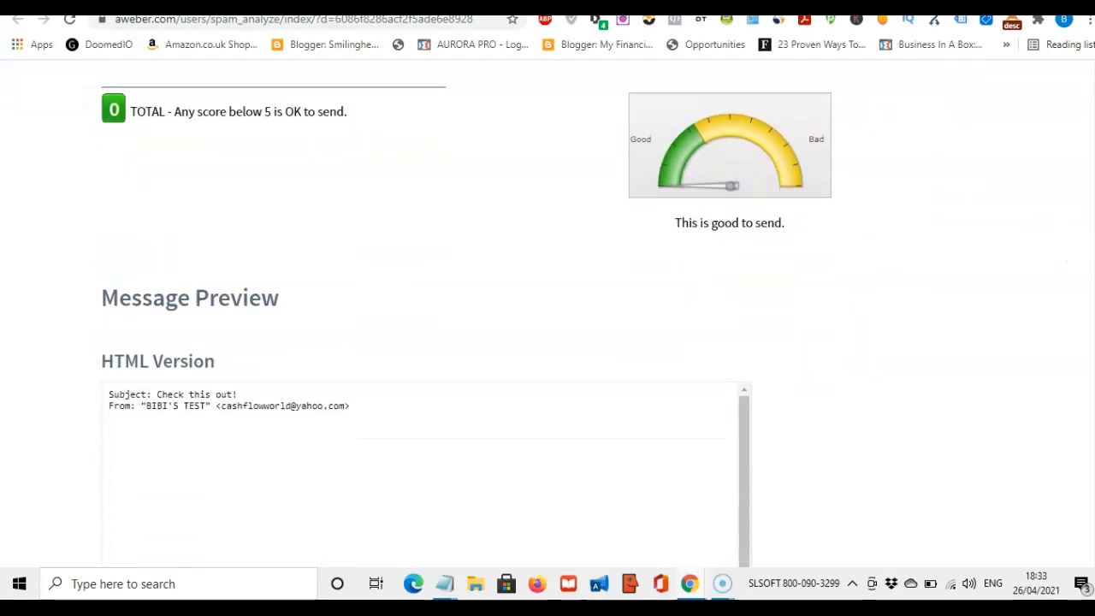
pyautogui.scroll(3, 1088, 246)
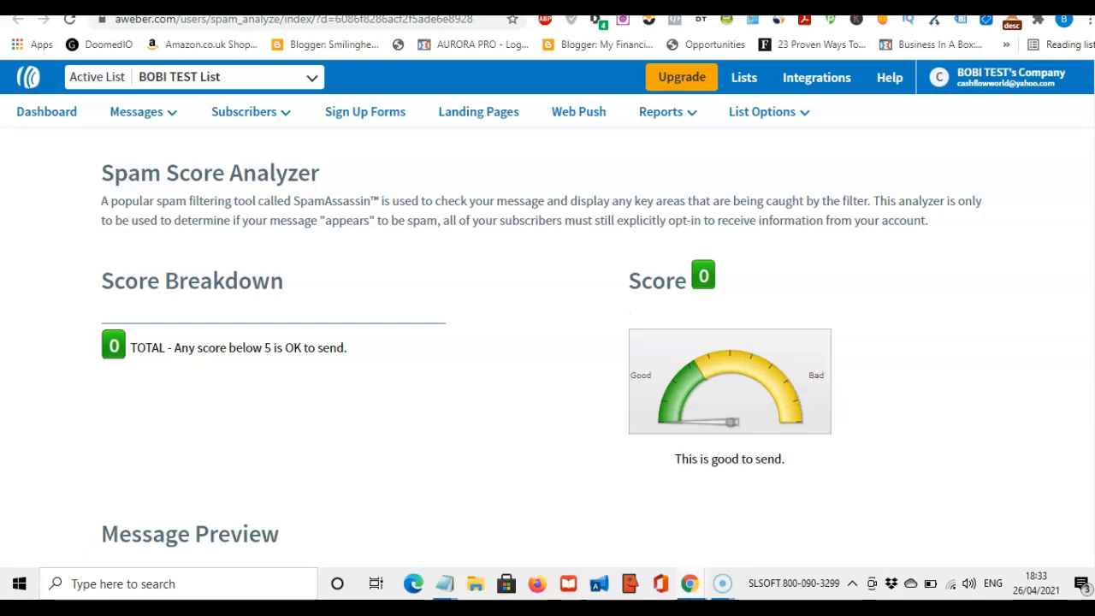
pyautogui.scroll(-1, 547, 342)
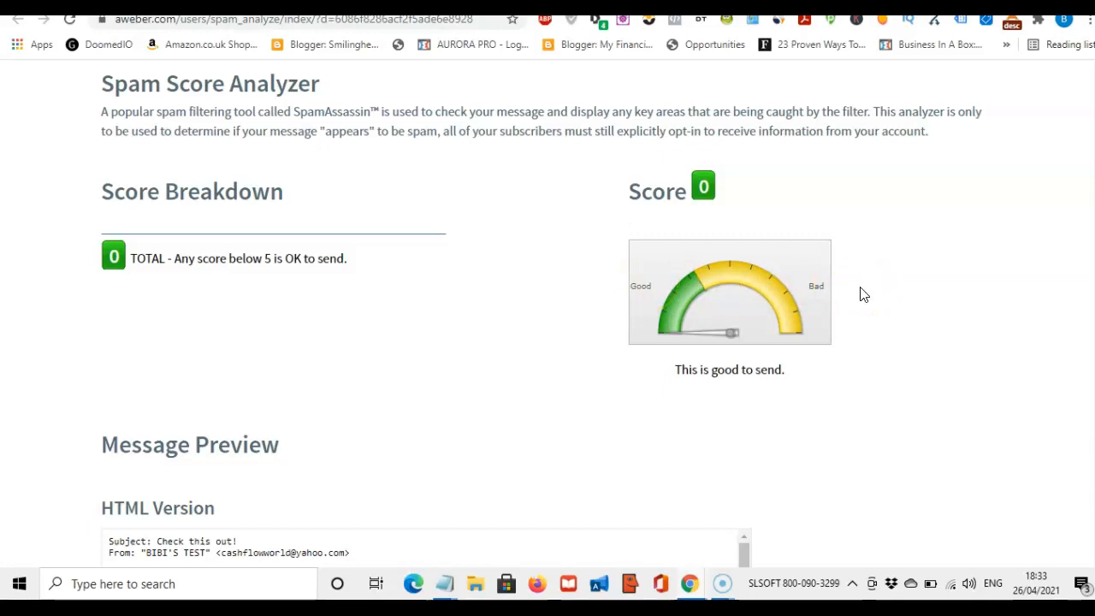
# Leave the spam score analysis, return to the campaigns page and open the Blog Broadcasts page
pyautogui.scroll(1, 965, 161)
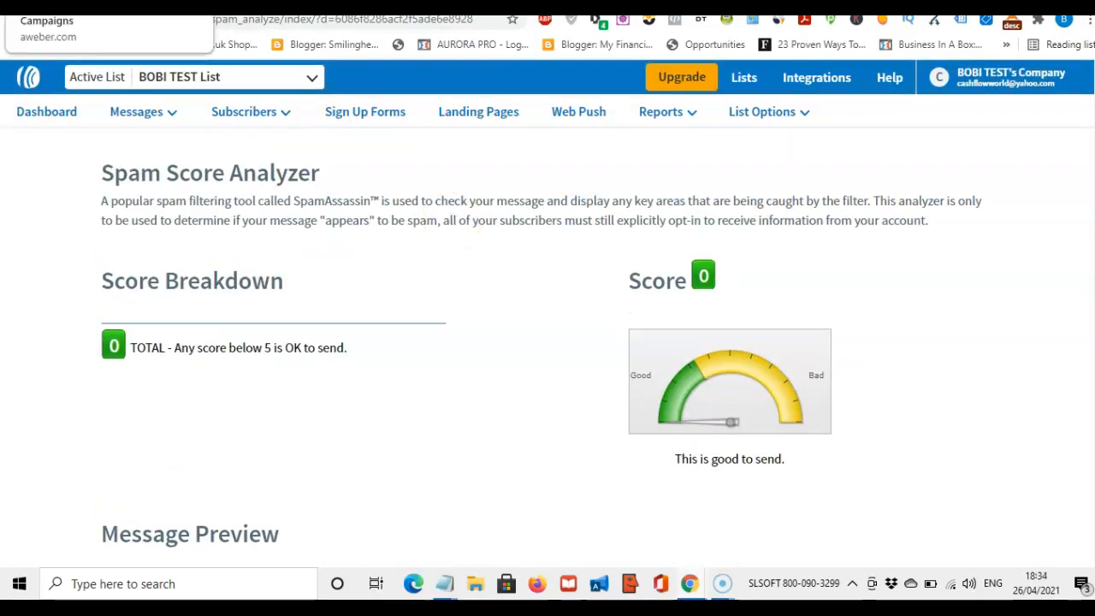
pyautogui.click(69, 7)
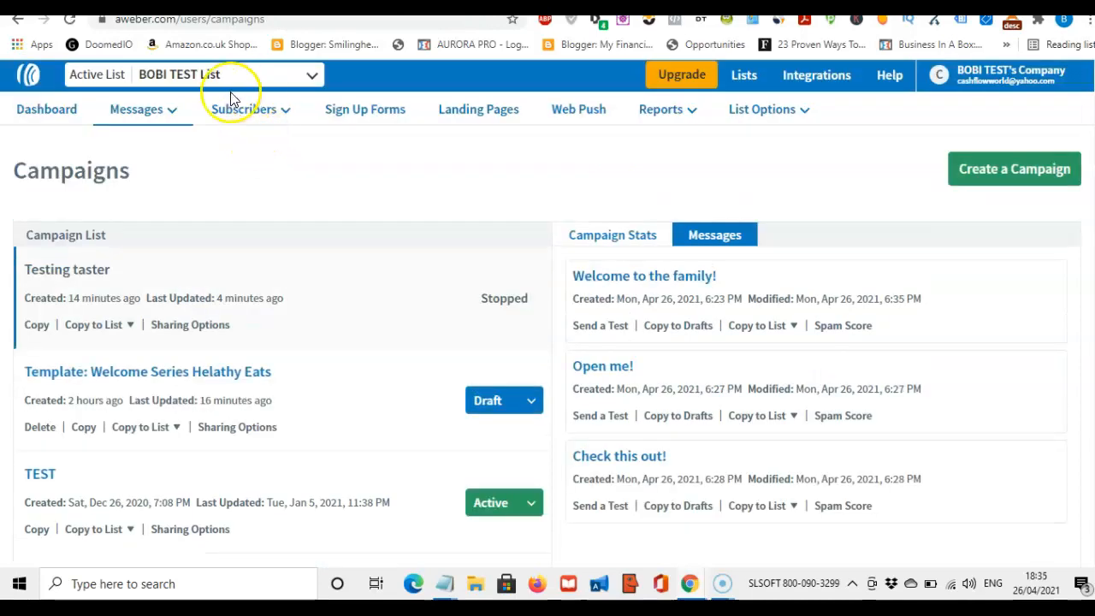
pyautogui.click(159, 113)
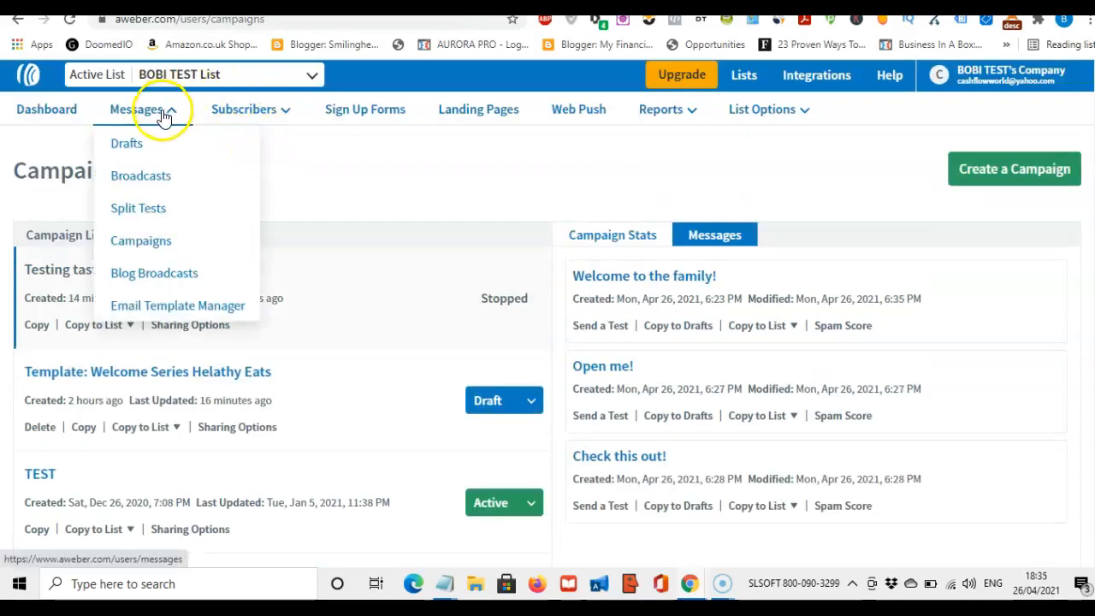
pyautogui.click(198, 283)
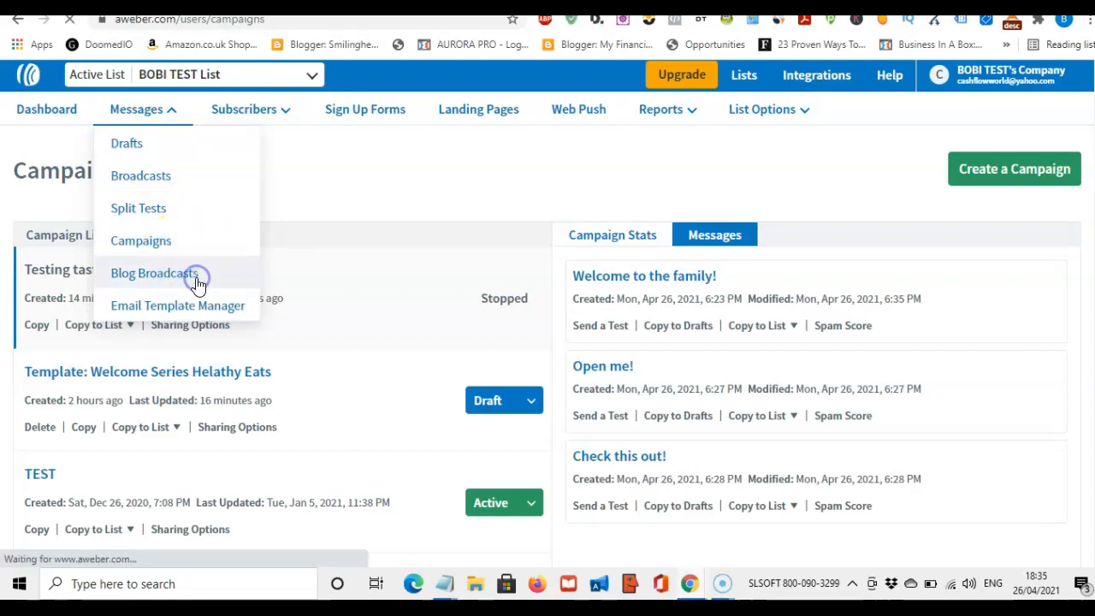
pyautogui.click(145, 122)
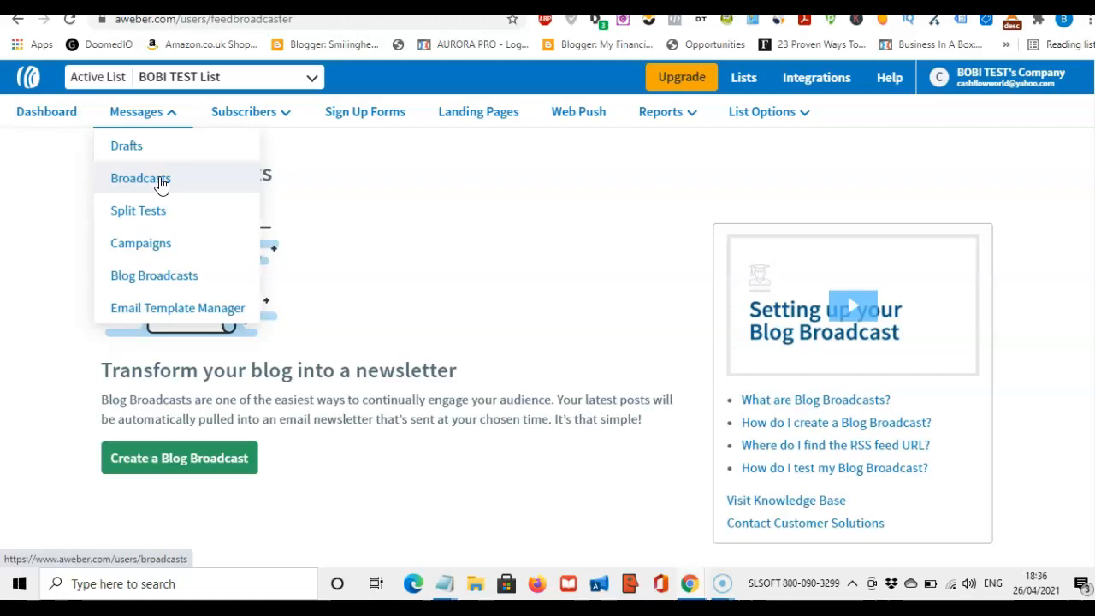
pyautogui.click(205, 188)
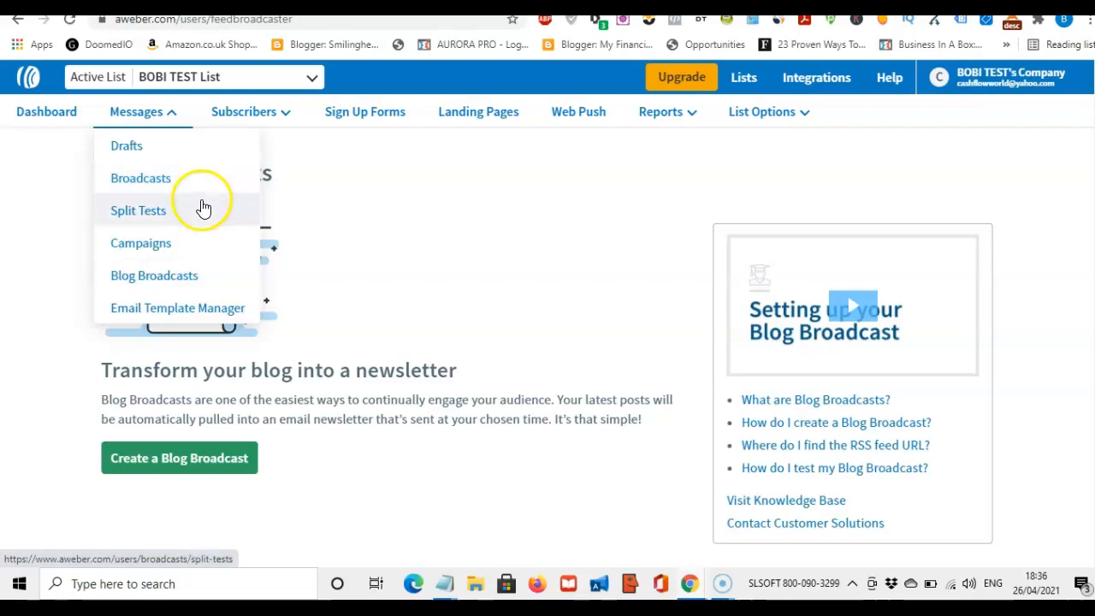
pyautogui.click(197, 278)
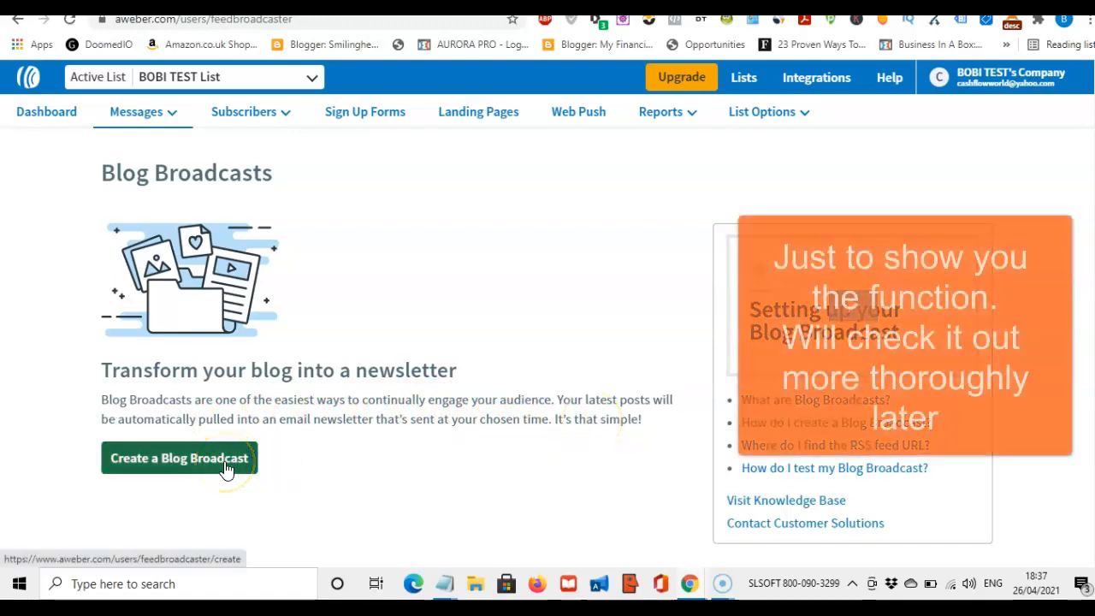
# Start a new blog broadcast and examine its design form, including the RSS feed URL, subject, HTML message and template fields
pyautogui.click(227, 470)
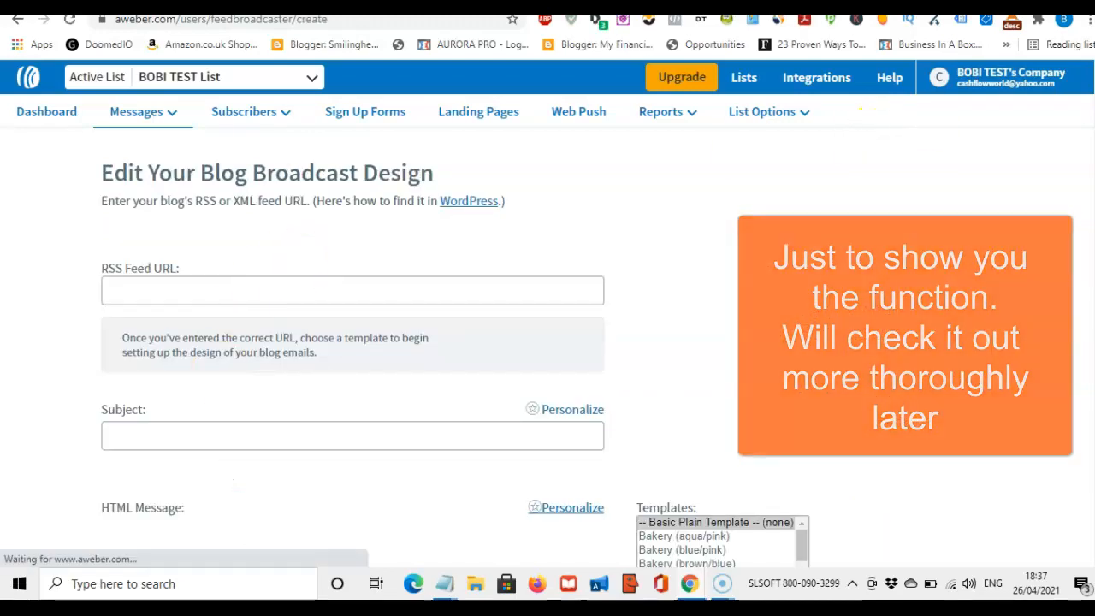
pyautogui.scroll(-1, 548, 313)
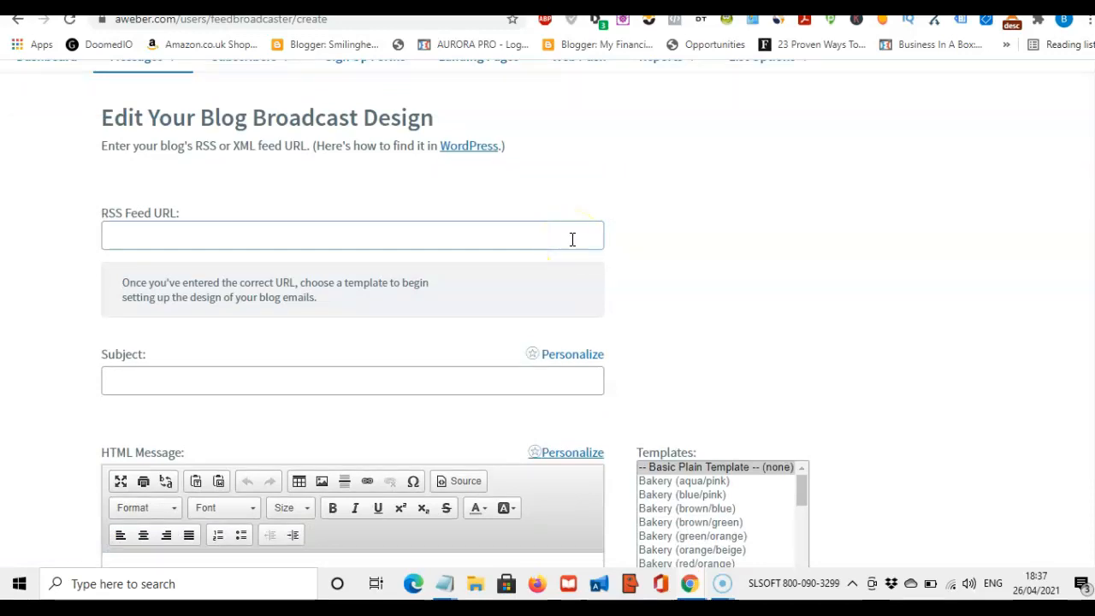
pyautogui.click(580, 381)
pyautogui.scroll(-5, 471, 317)
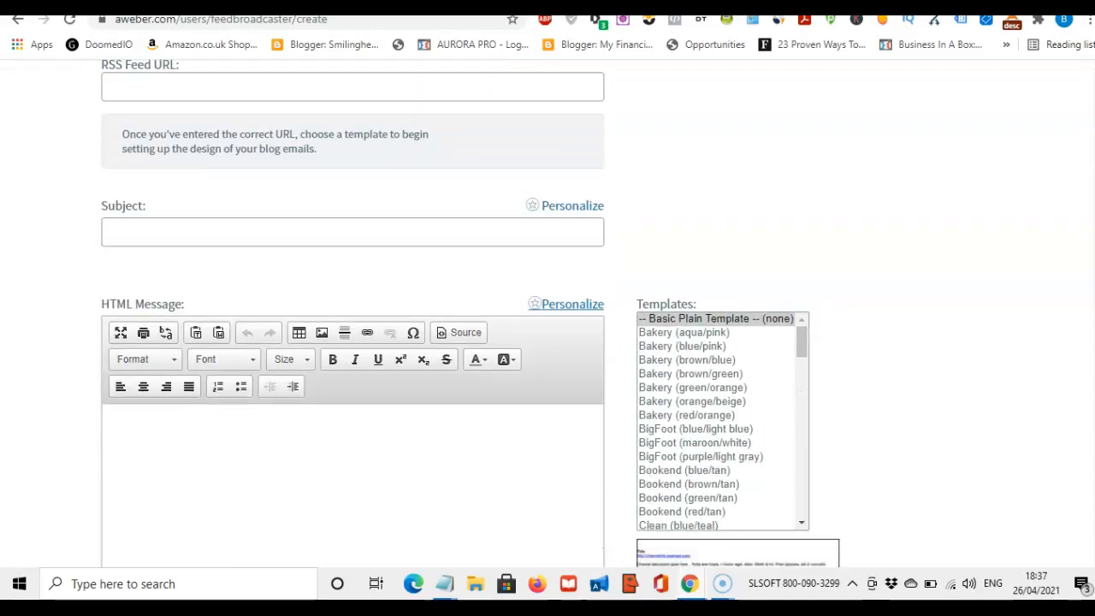
pyautogui.scroll(1, 471, 317)
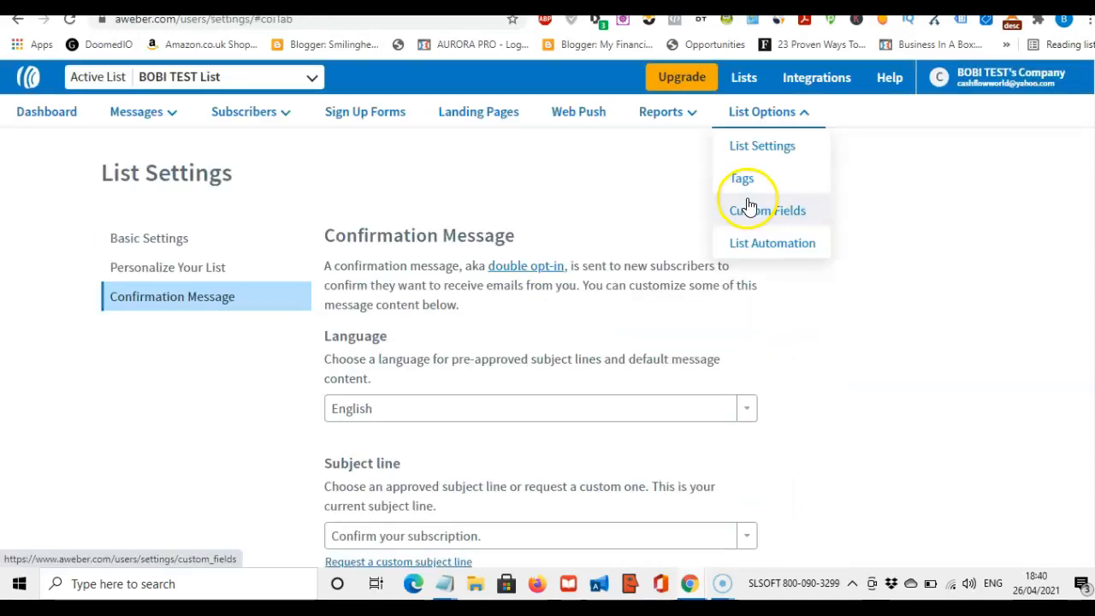
# Open the Tags page of BOBI TEST List and read how tags are added to subscribers
pyautogui.click(748, 179)
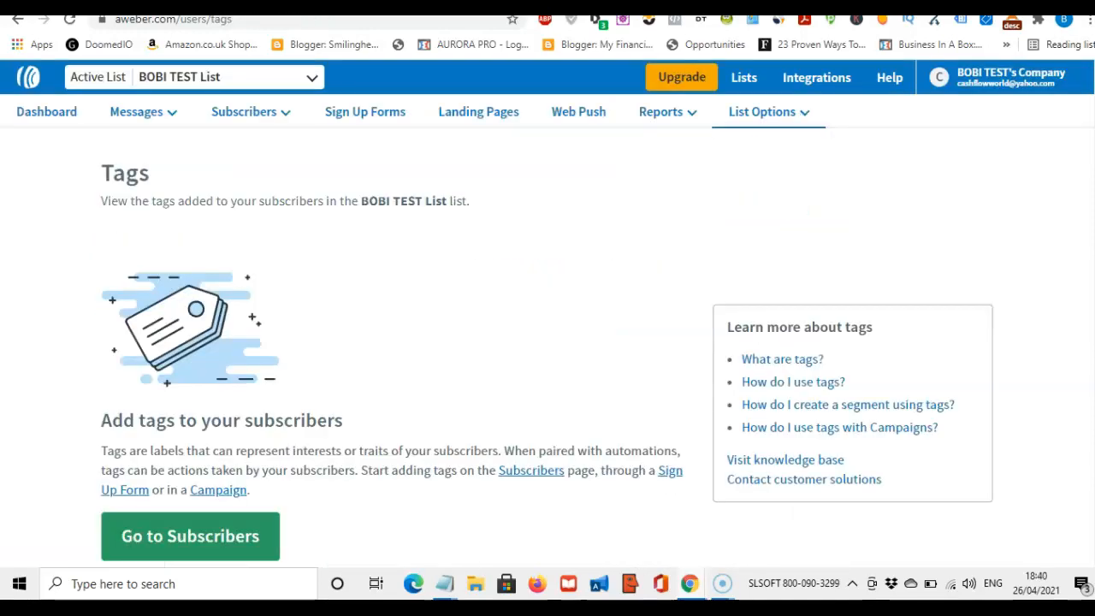
pyautogui.scroll(-2, 547, 308)
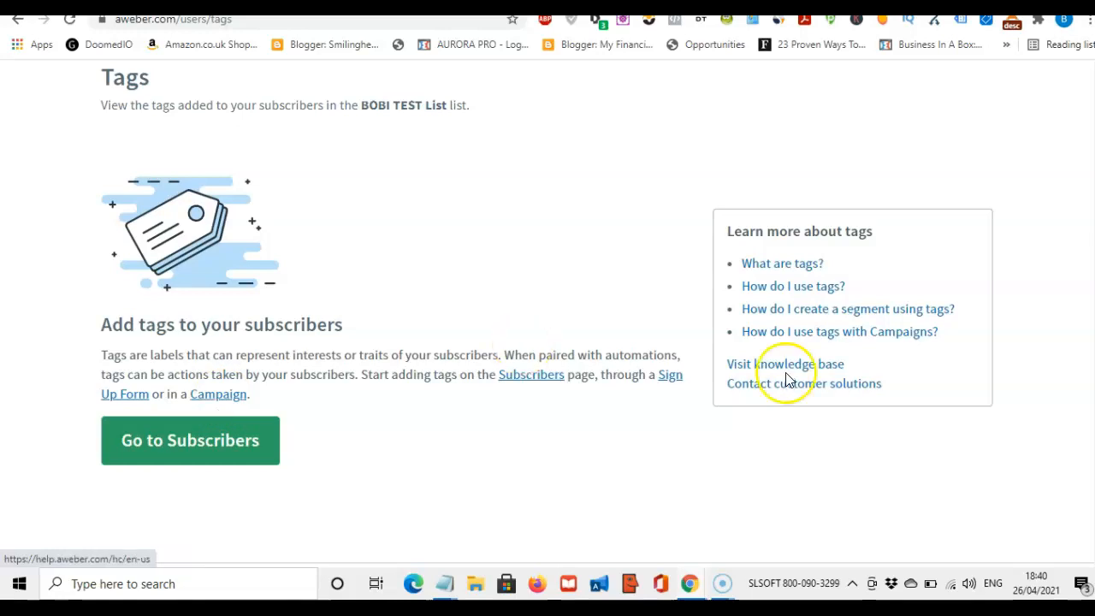
pyautogui.scroll(-1, 547, 308)
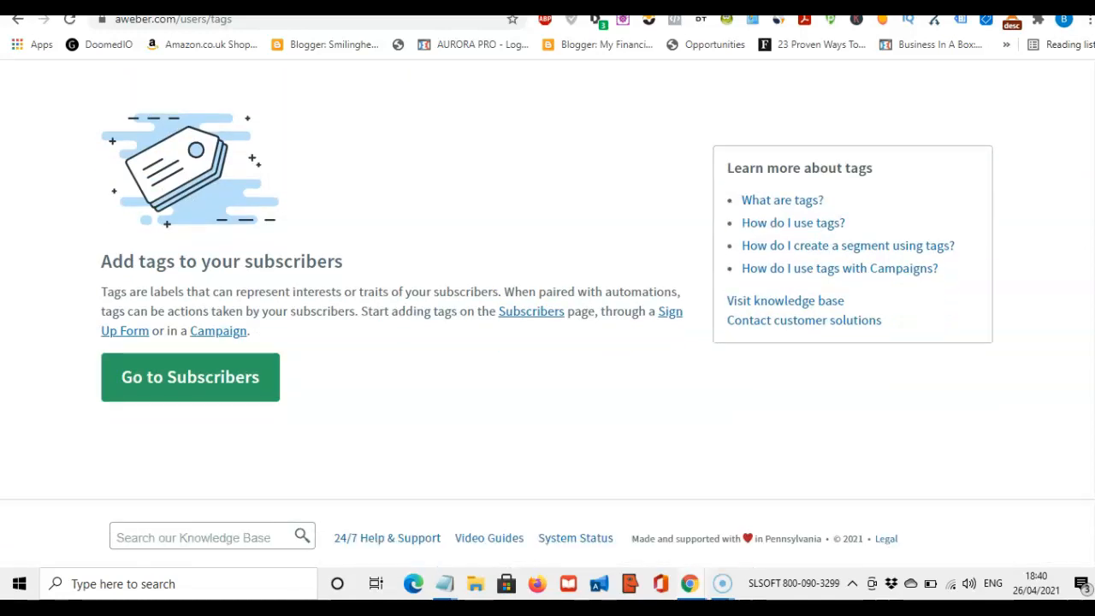
pyautogui.scroll(1, 548, 308)
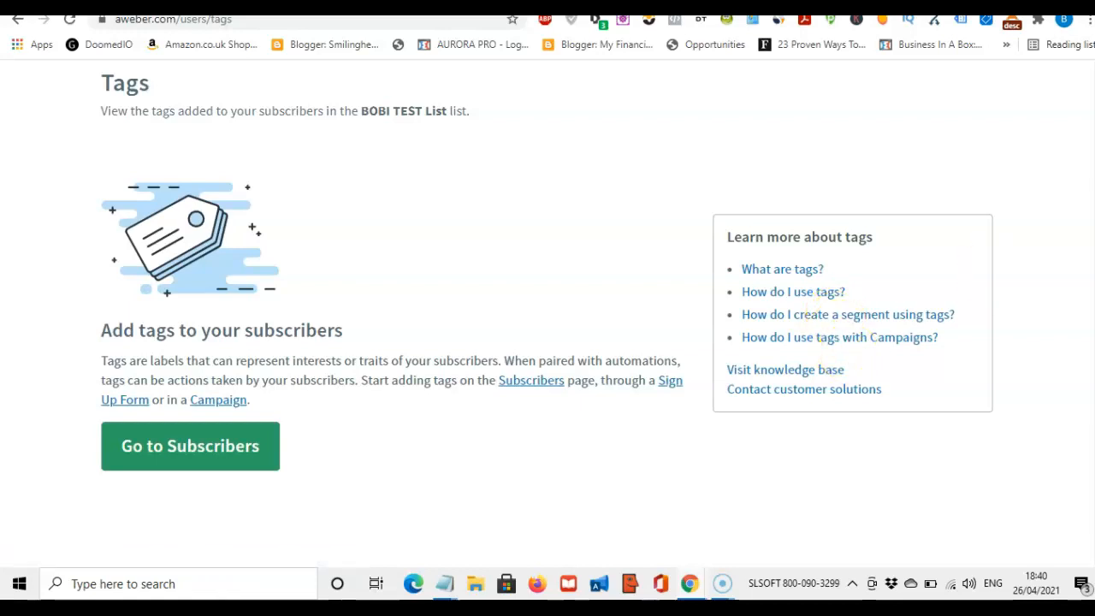
pyautogui.scroll(1, 548, 325)
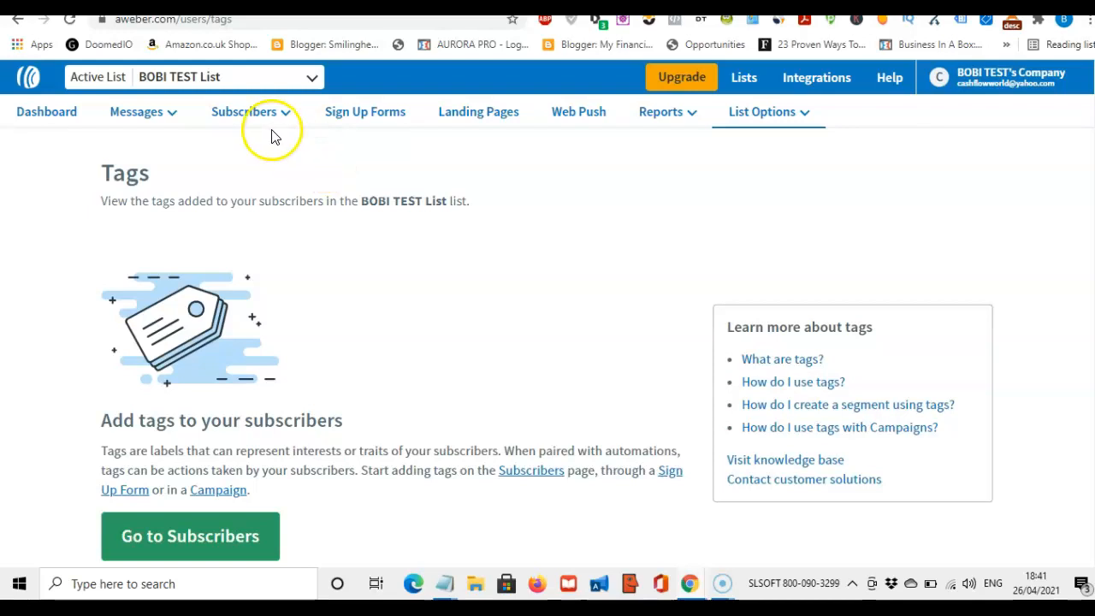
pyautogui.moveTo(139, 120)
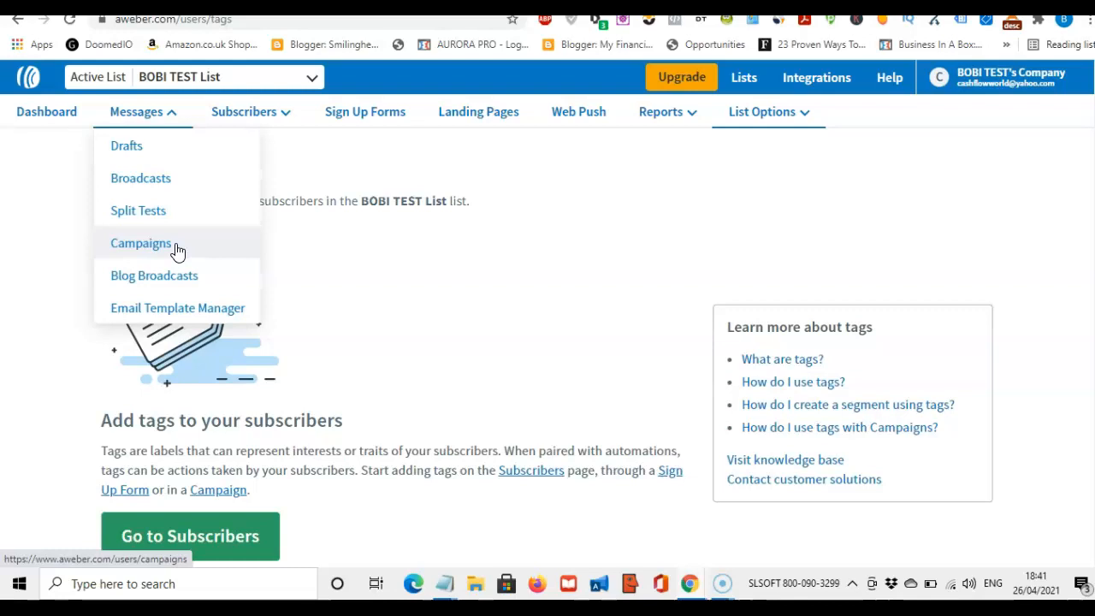
pyautogui.click(383, 111)
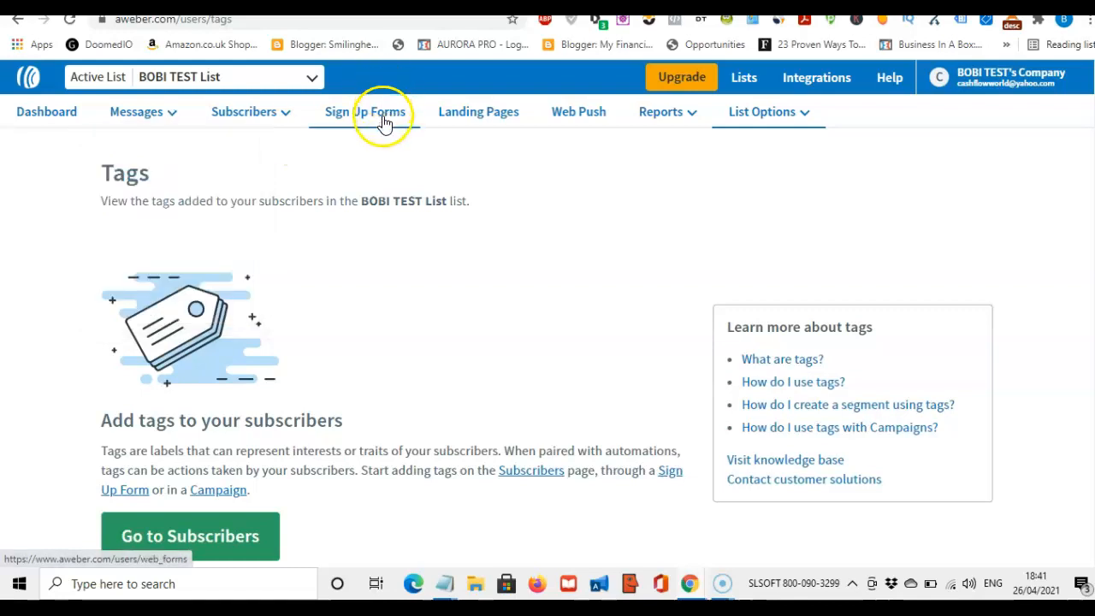
pyautogui.click(468, 123)
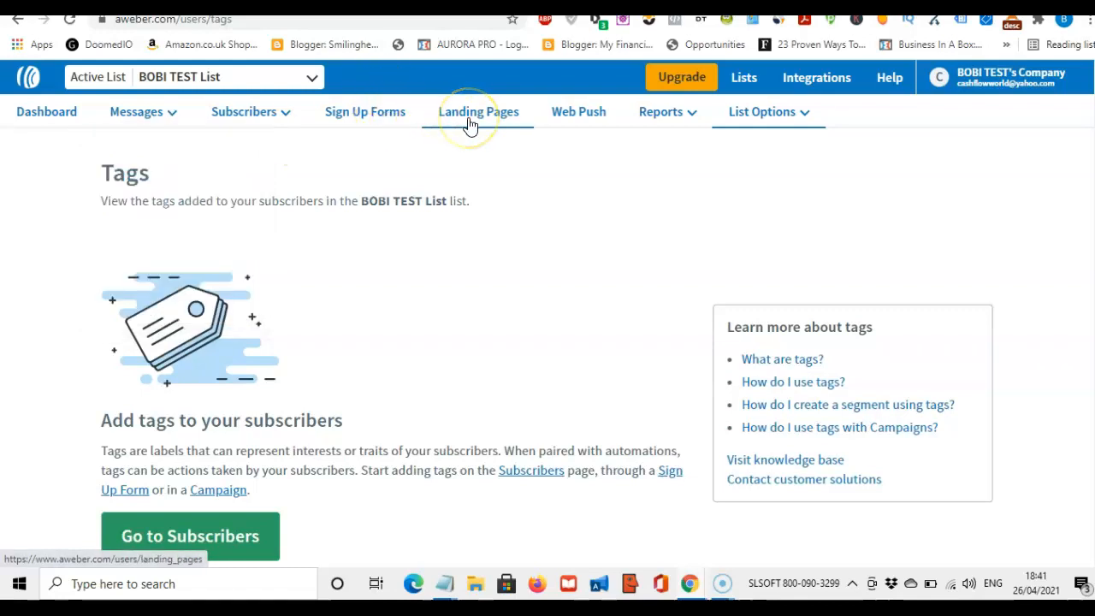
pyautogui.click(668, 110)
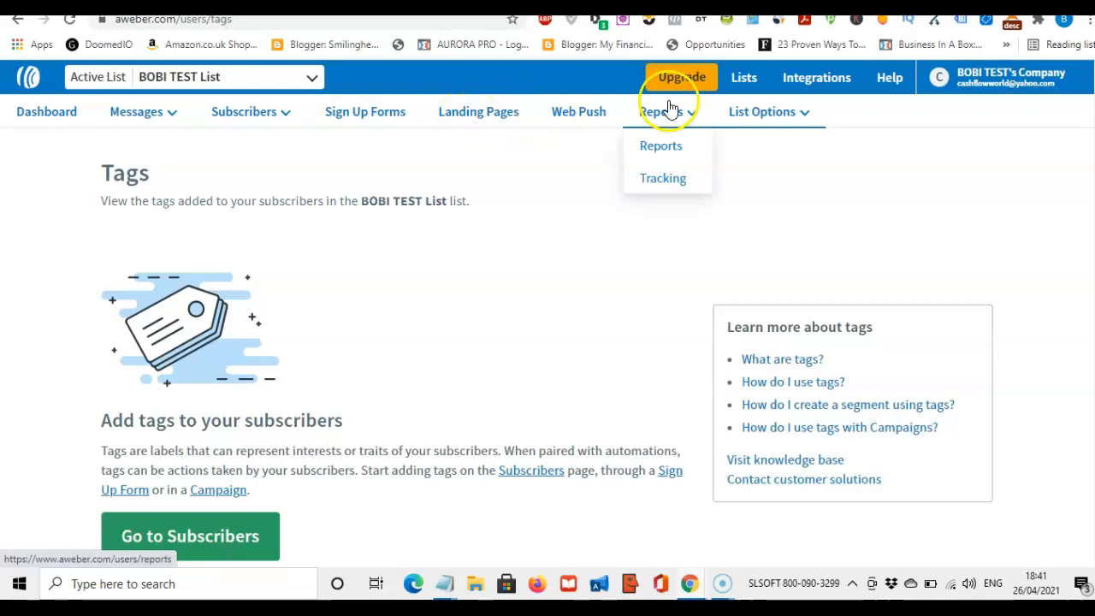
# Open the list's custom fields, leave the new field name blank and save the custom fields
pyautogui.click(760, 113)
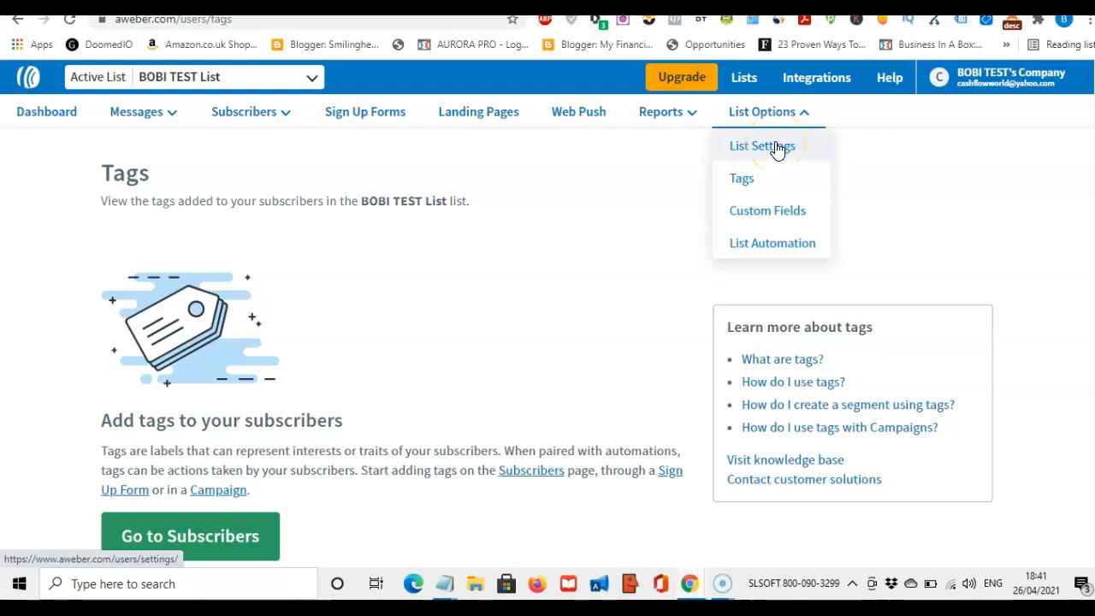
pyautogui.click(777, 180)
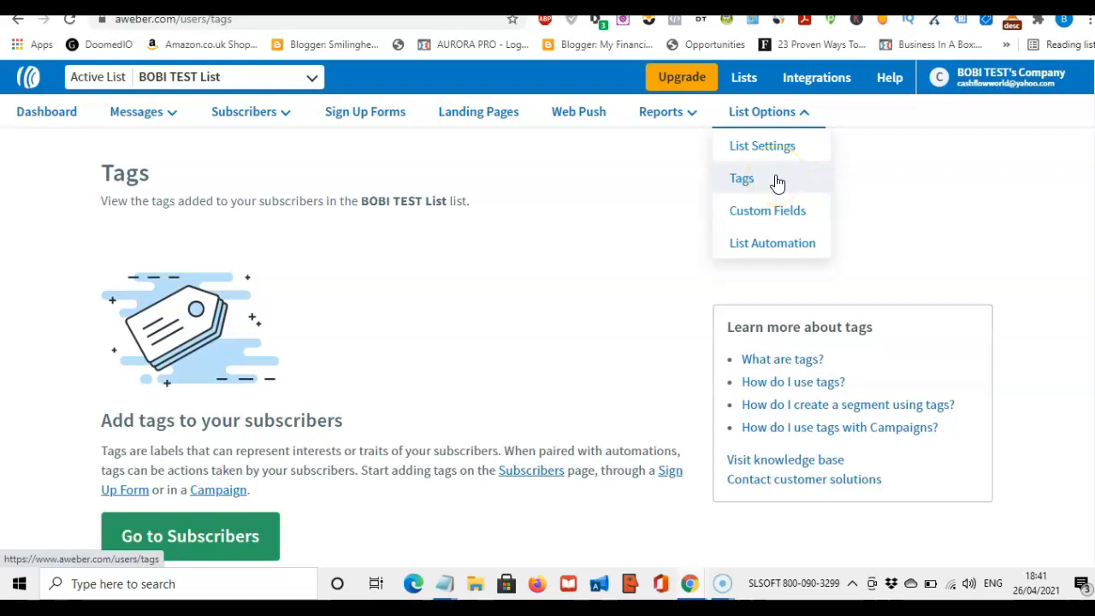
pyautogui.click(787, 214)
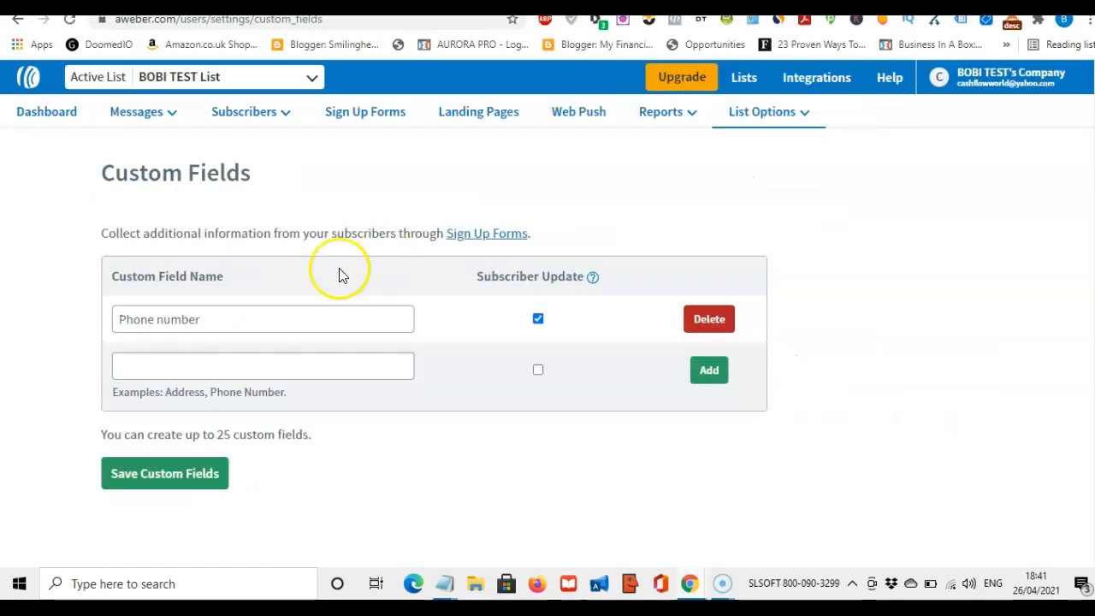
pyautogui.scroll(-1, 548, 317)
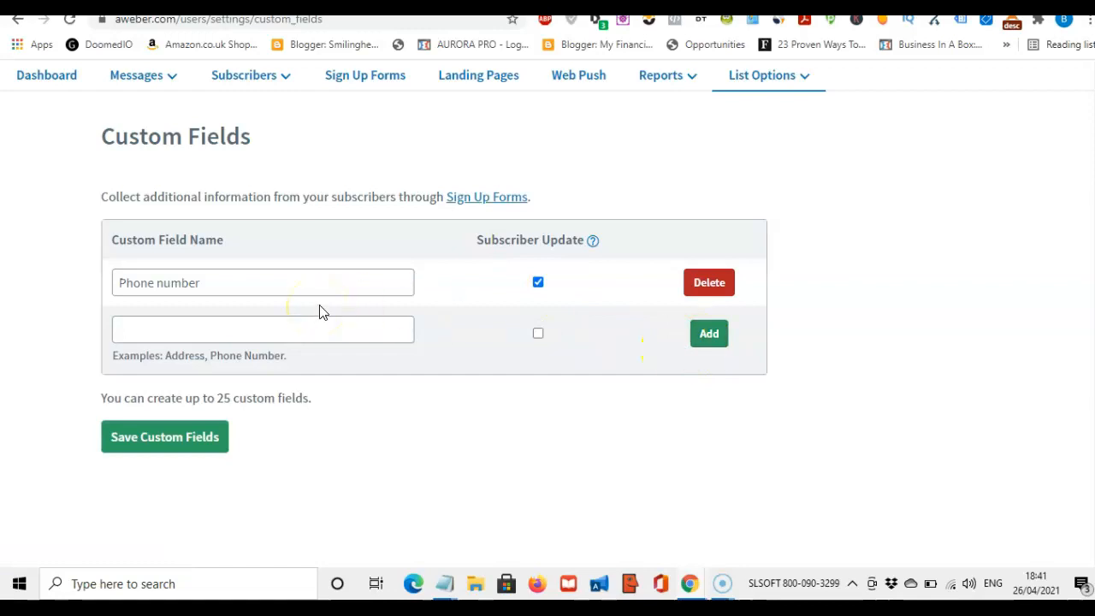
pyautogui.click(335, 328)
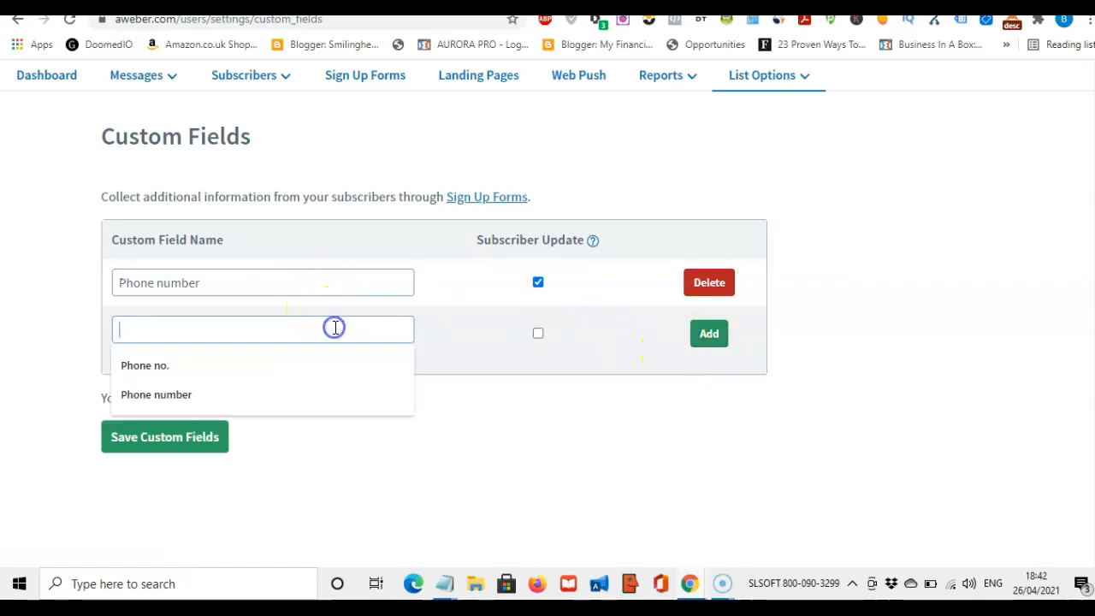
pyautogui.click(544, 462)
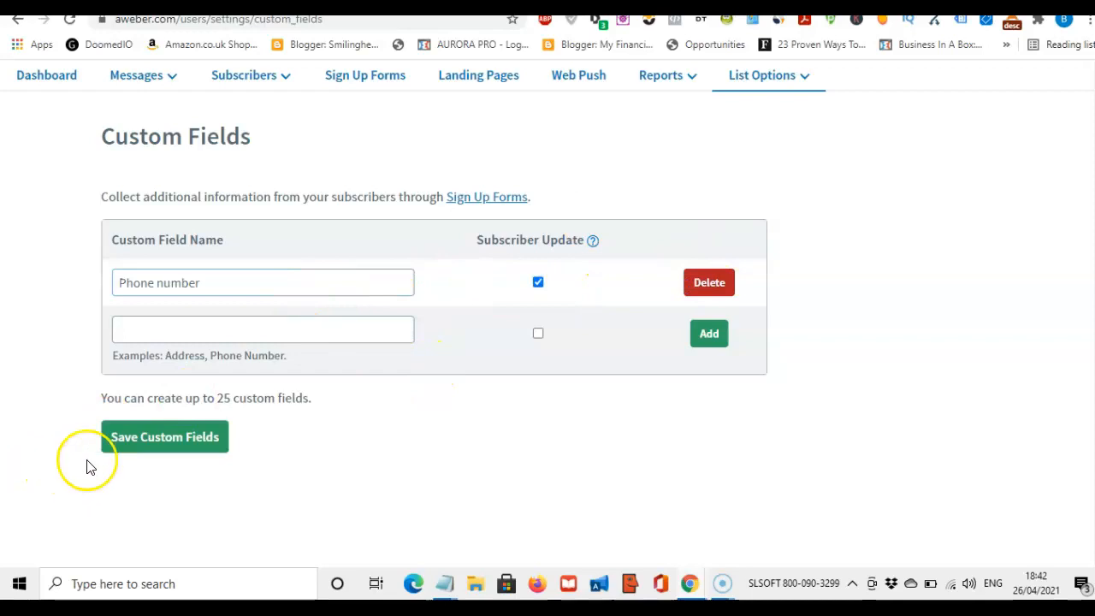
pyautogui.click(166, 438)
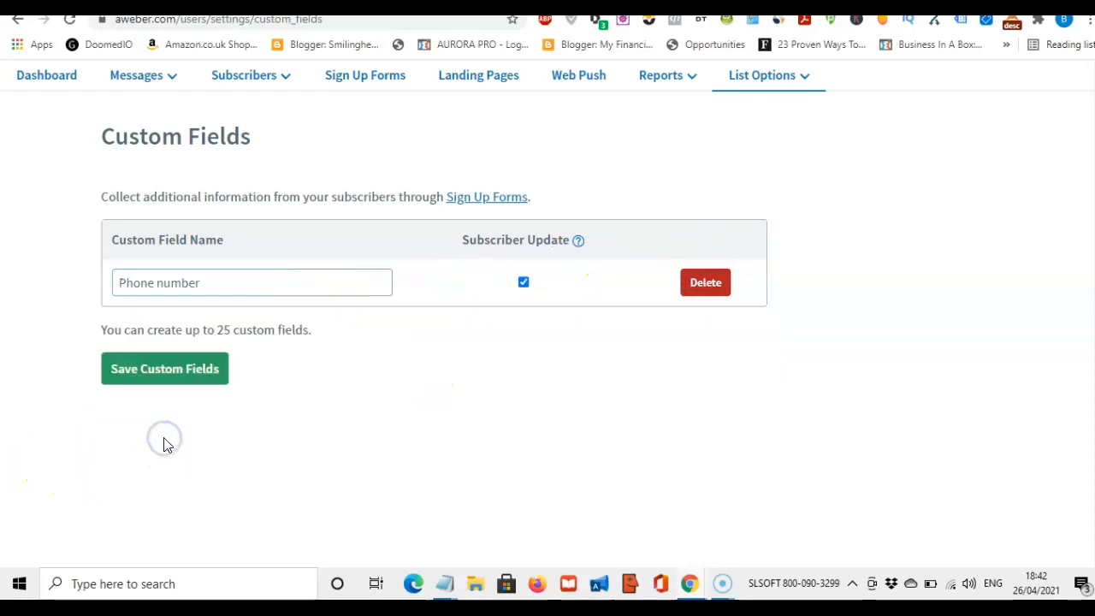
# Open the List Automations page and examine its subscriber and page hit automation sections
pyautogui.click(761, 112)
pyautogui.click(779, 248)
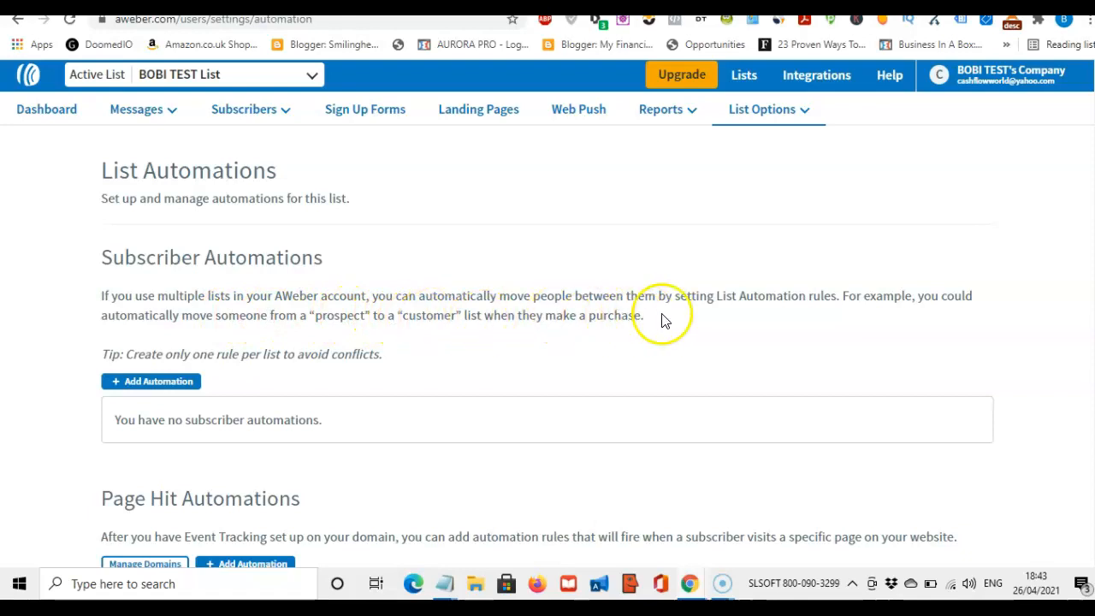
pyautogui.scroll(-3, 548, 343)
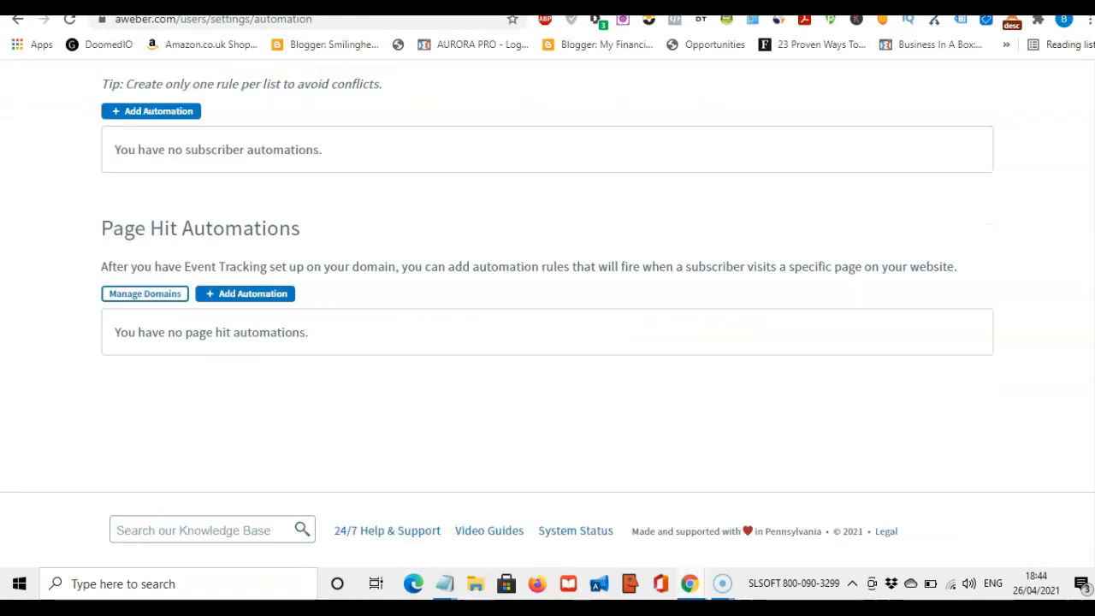
pyautogui.scroll(3, 1090, 209)
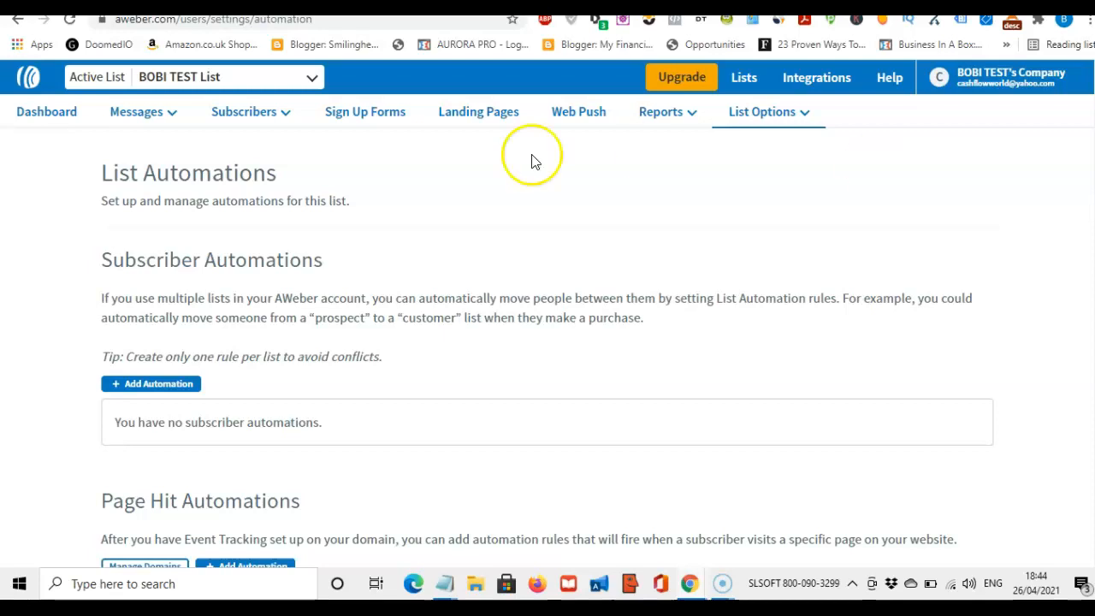
pyautogui.click(124, 114)
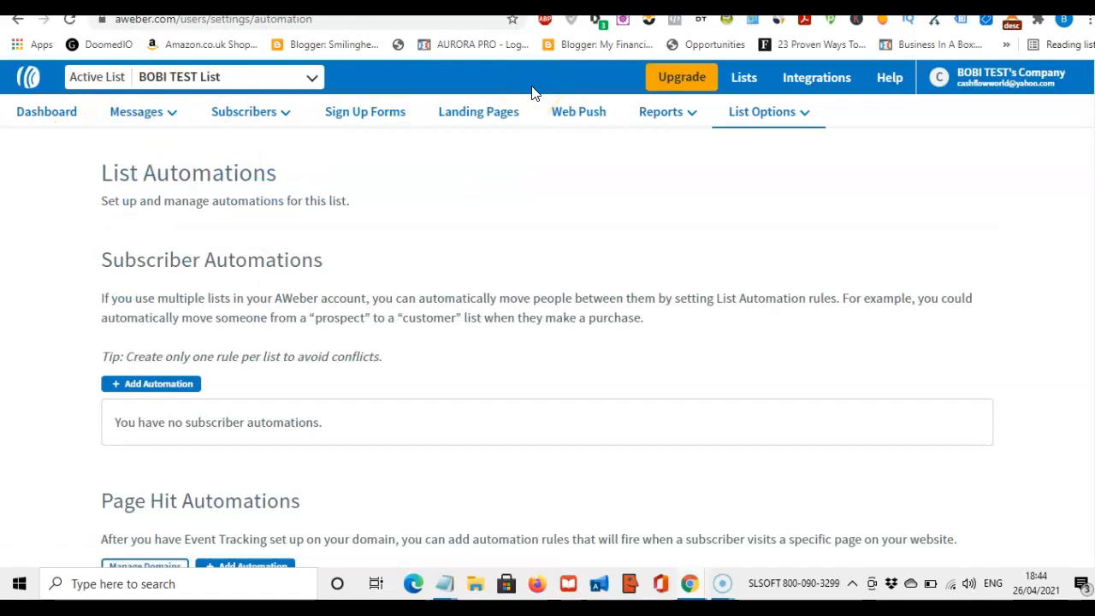
pyautogui.moveTo(164, 118)
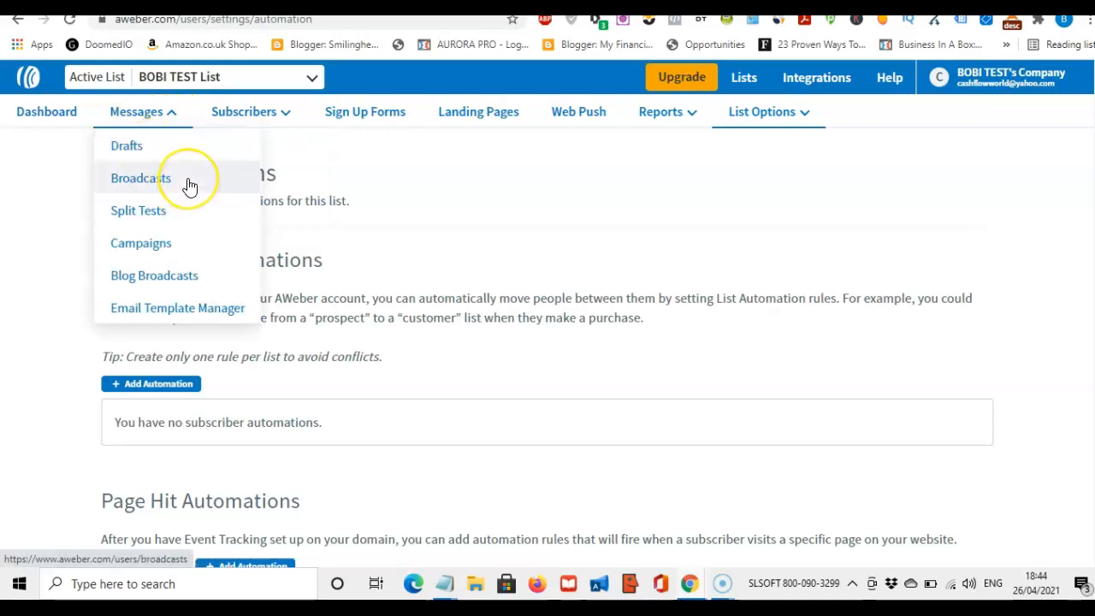
pyautogui.click(189, 217)
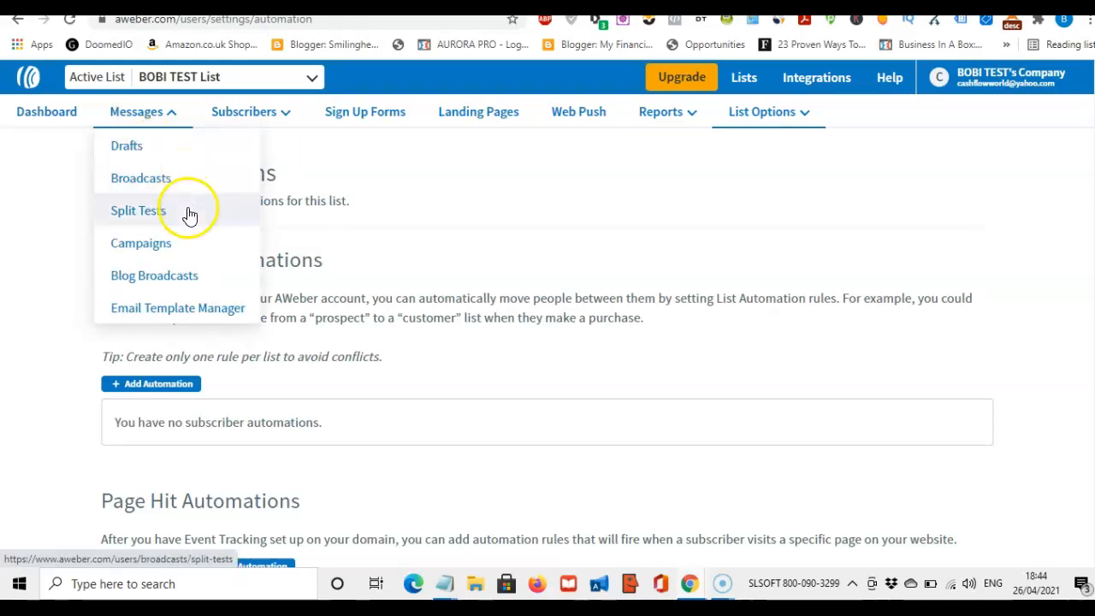
pyautogui.click(184, 245)
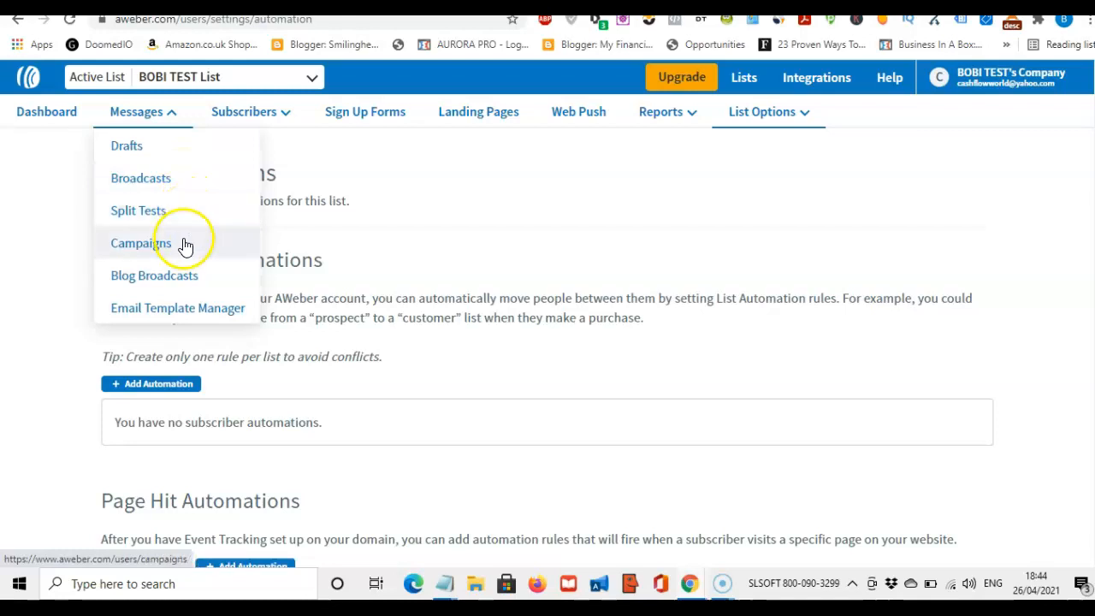
pyautogui.click(186, 246)
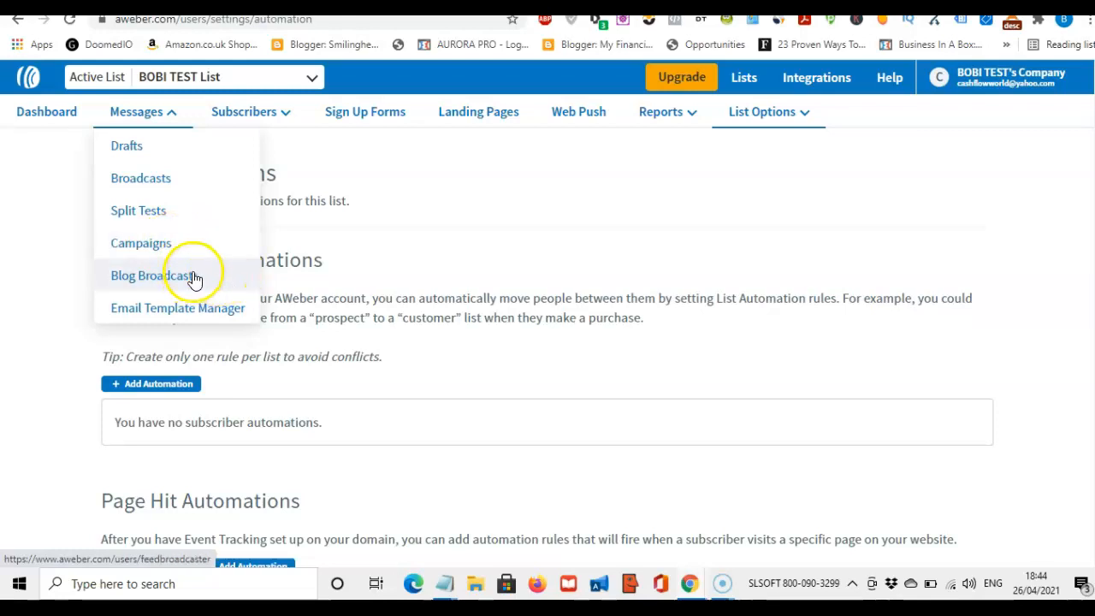
pyautogui.click(253, 111)
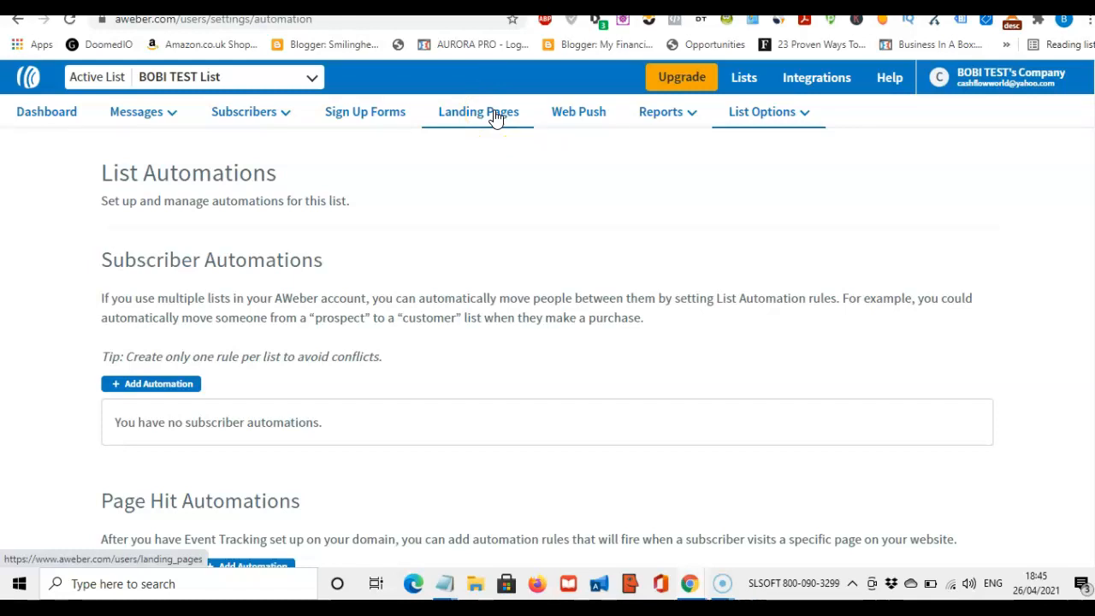
pyautogui.click(775, 112)
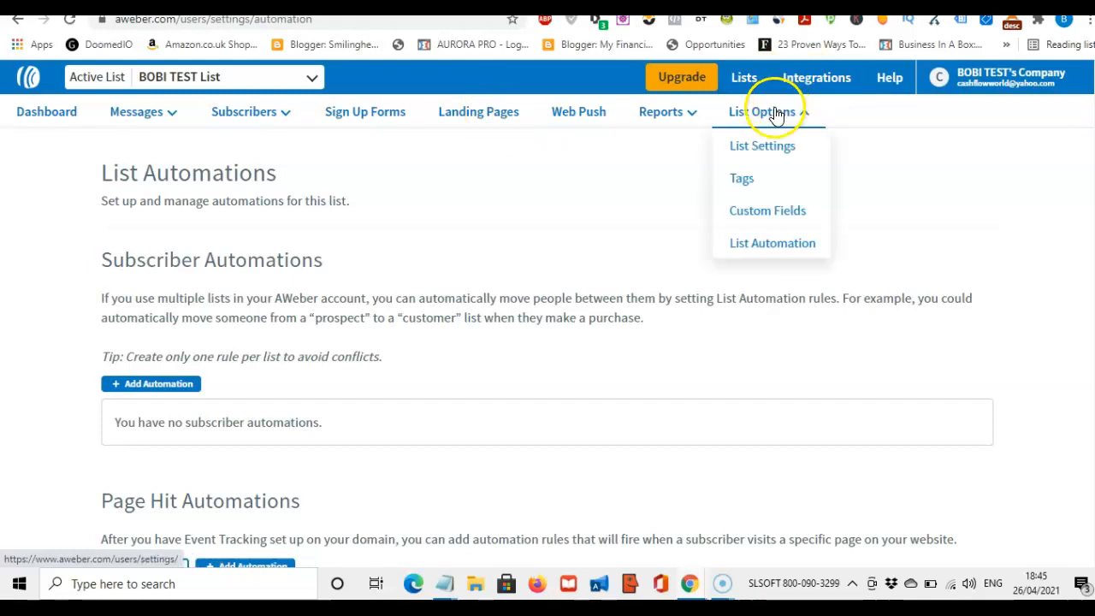
pyautogui.click(796, 149)
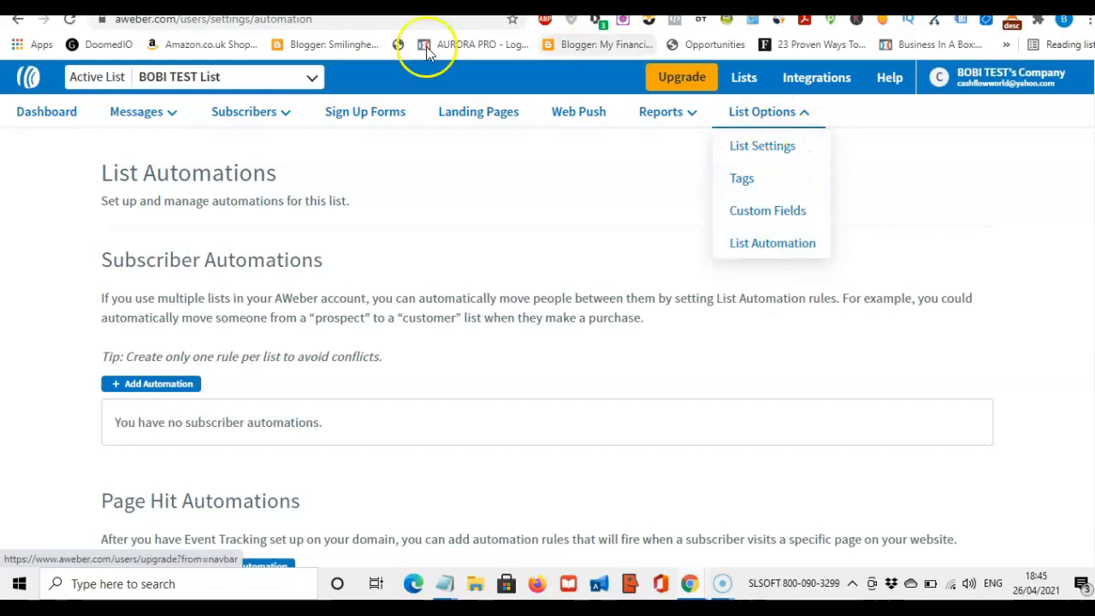
pyautogui.click(256, 111)
pyautogui.click(138, 113)
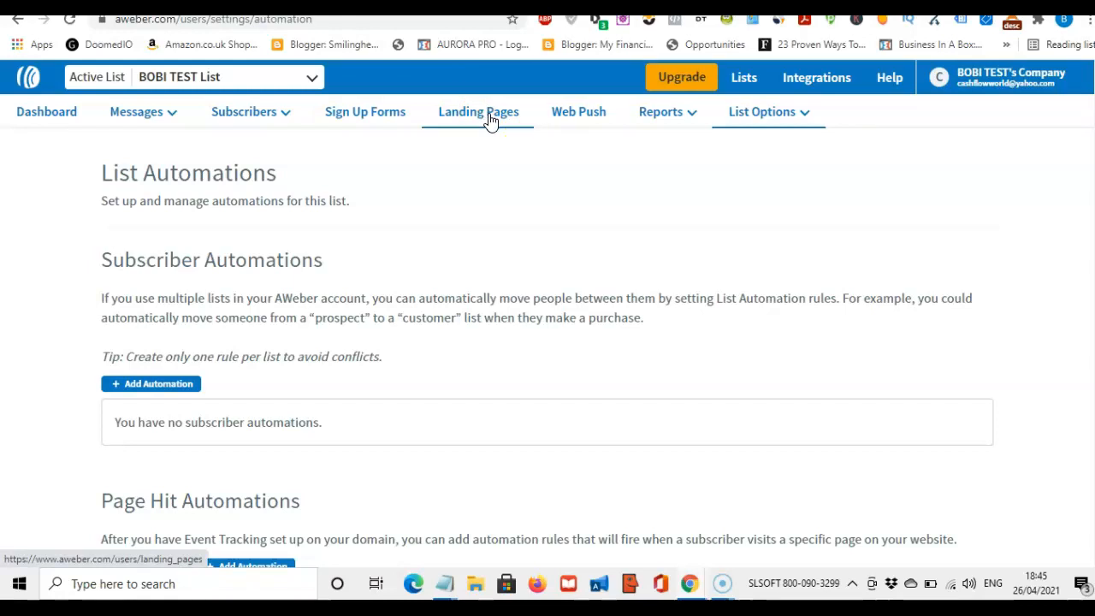
# Open the message drafts of BOBI TEST List and look through the saved draft emails
pyautogui.click(152, 113)
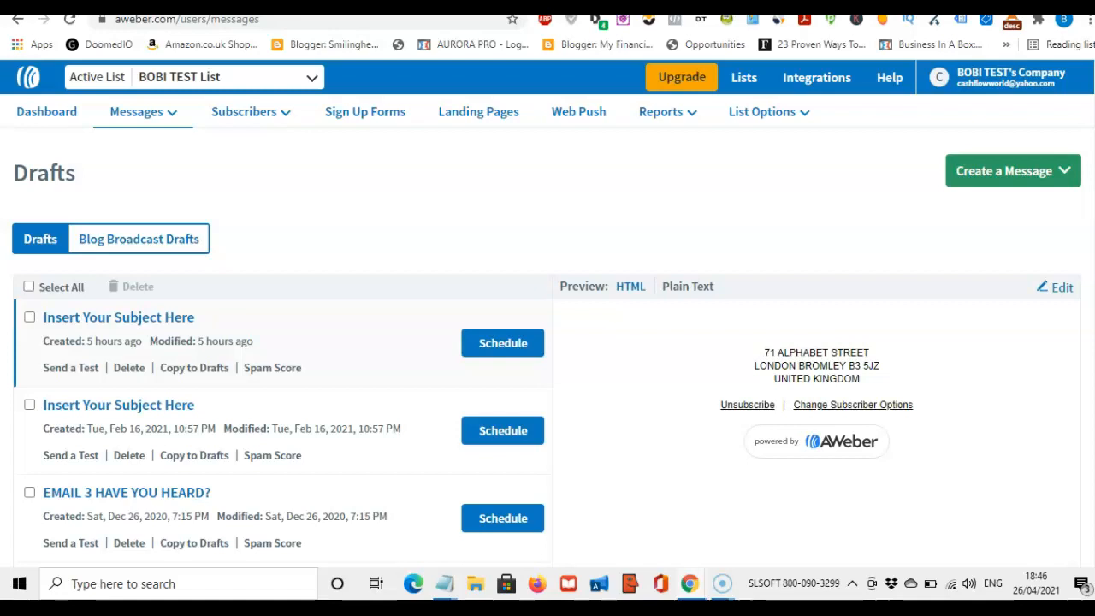
pyautogui.scroll(-1, 548, 312)
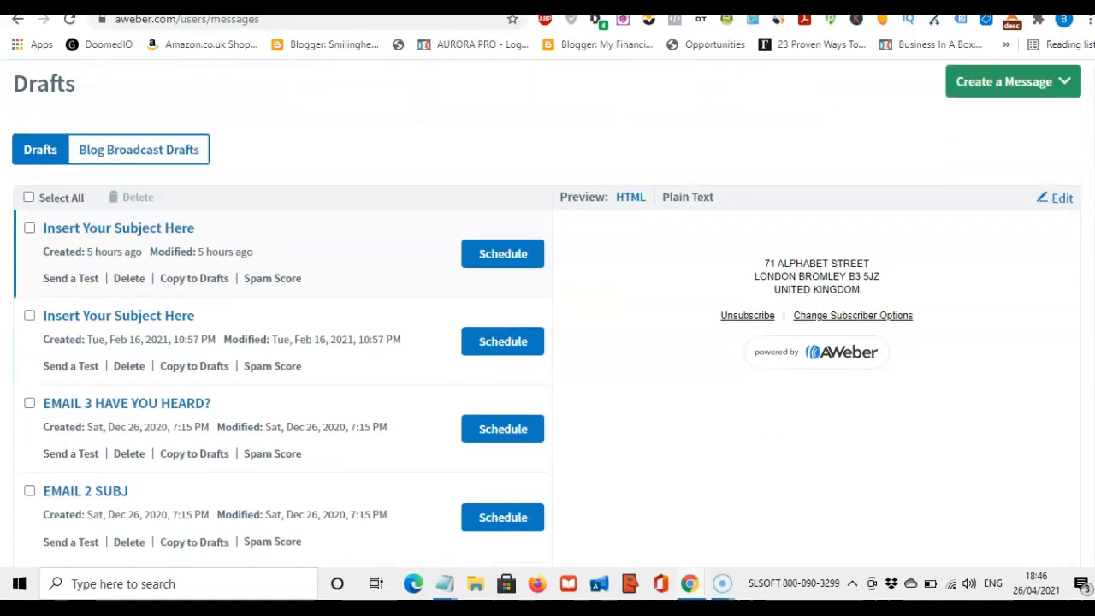
pyautogui.scroll(-1, 547, 313)
pyautogui.scroll(2, 547, 312)
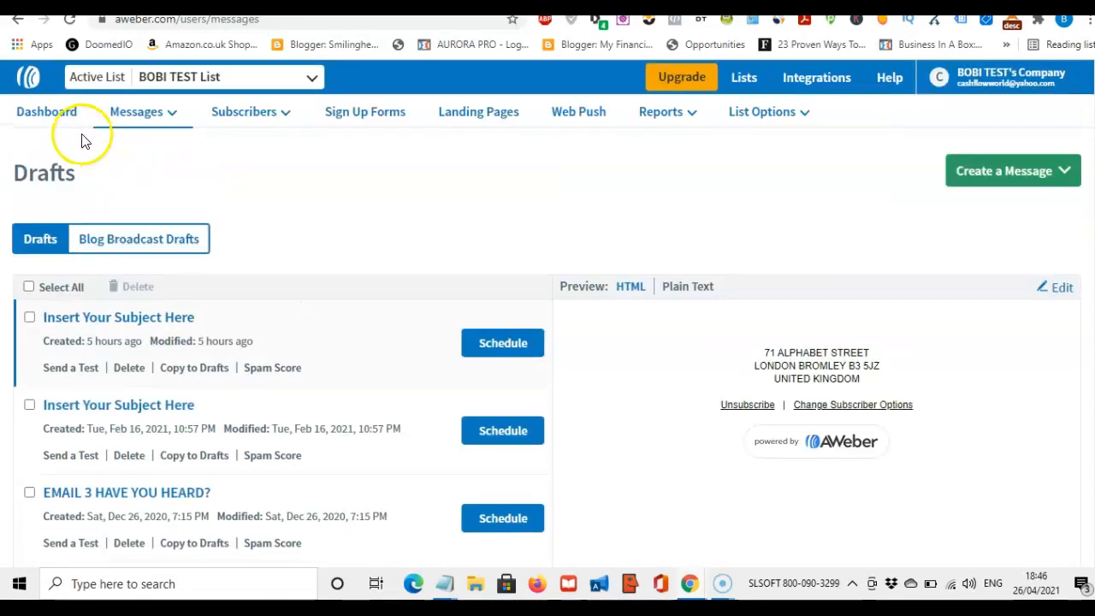
pyautogui.moveTo(137, 116)
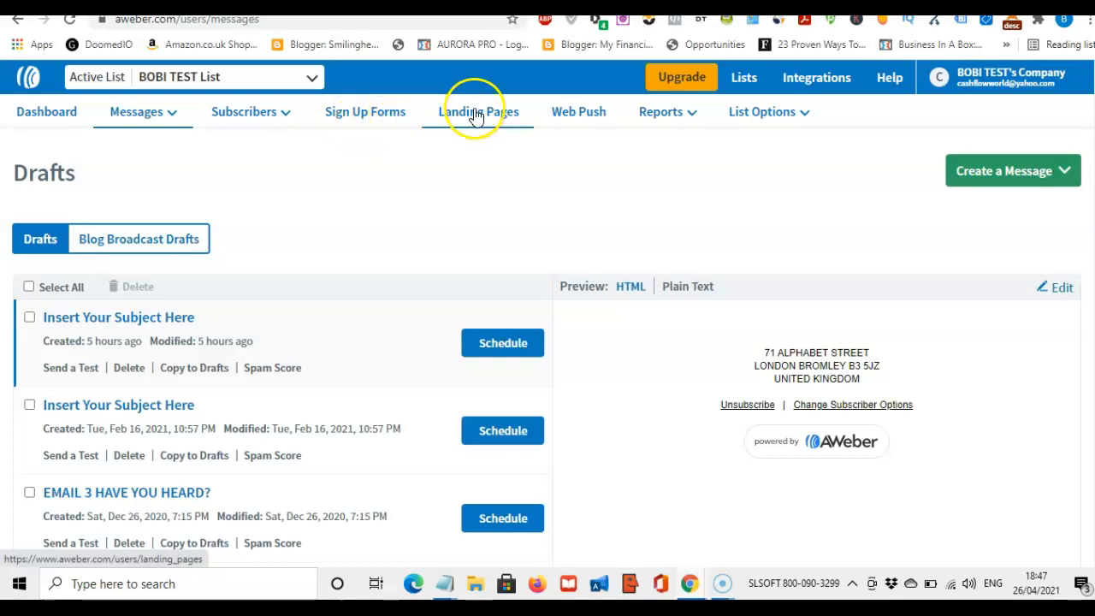
pyautogui.moveTo(693, 114)
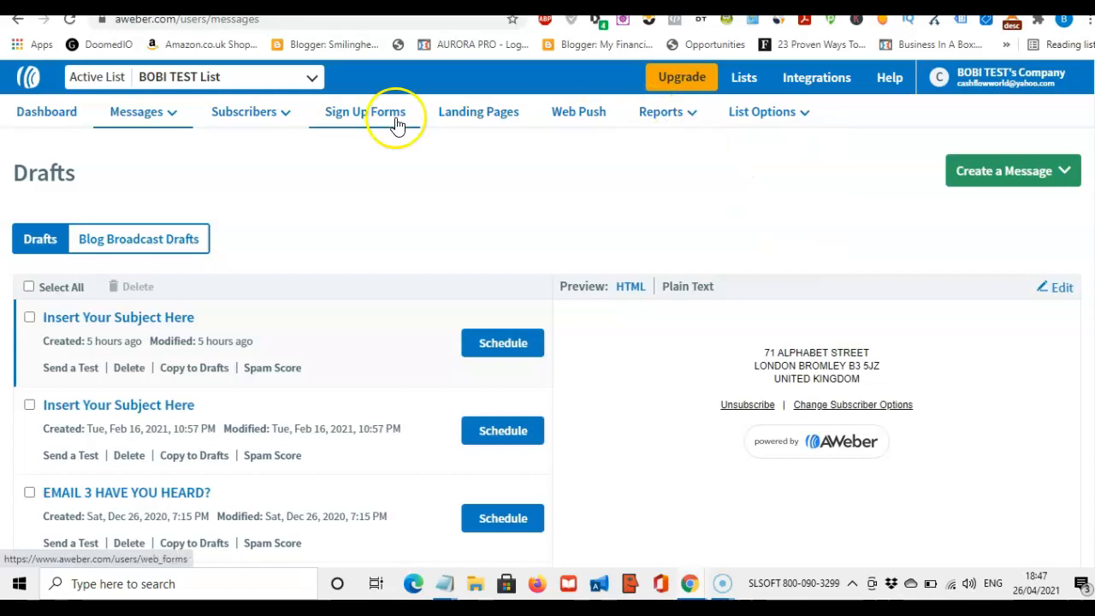
pyautogui.moveTo(190, 127)
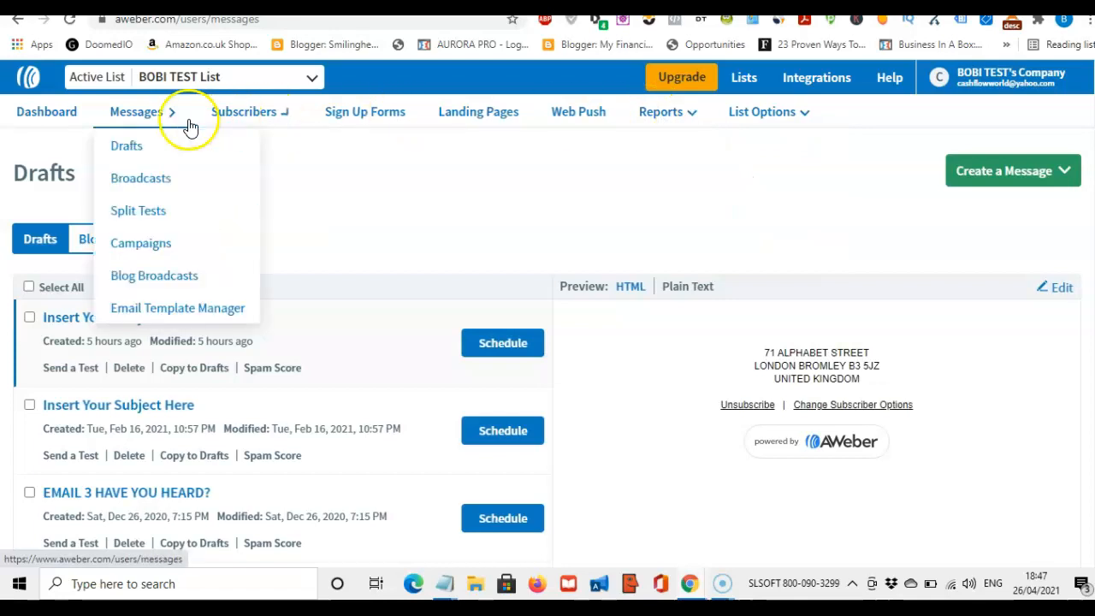
pyautogui.click(132, 121)
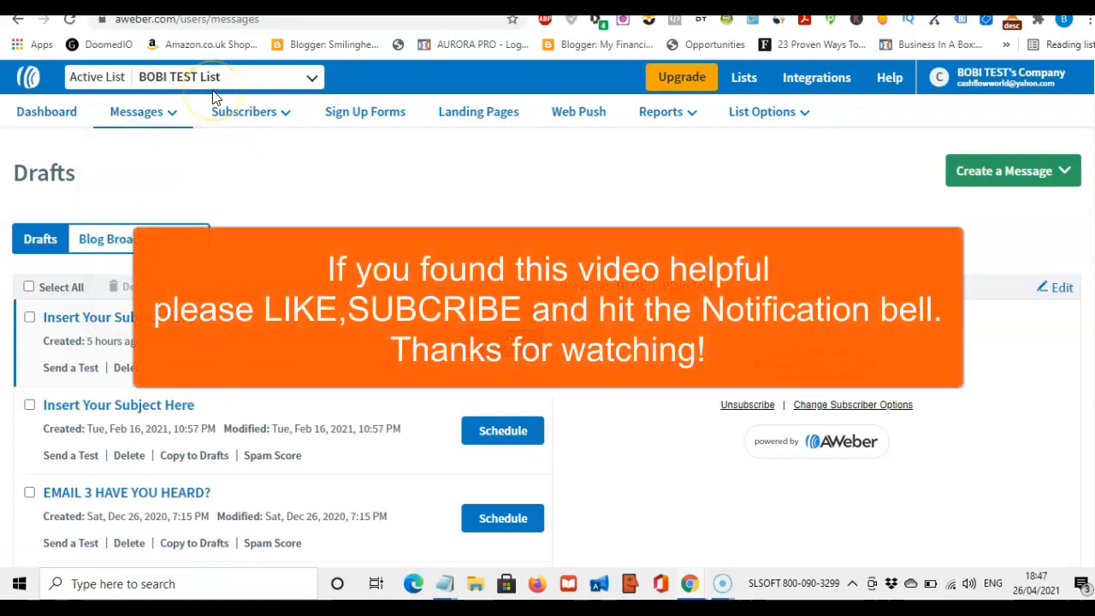